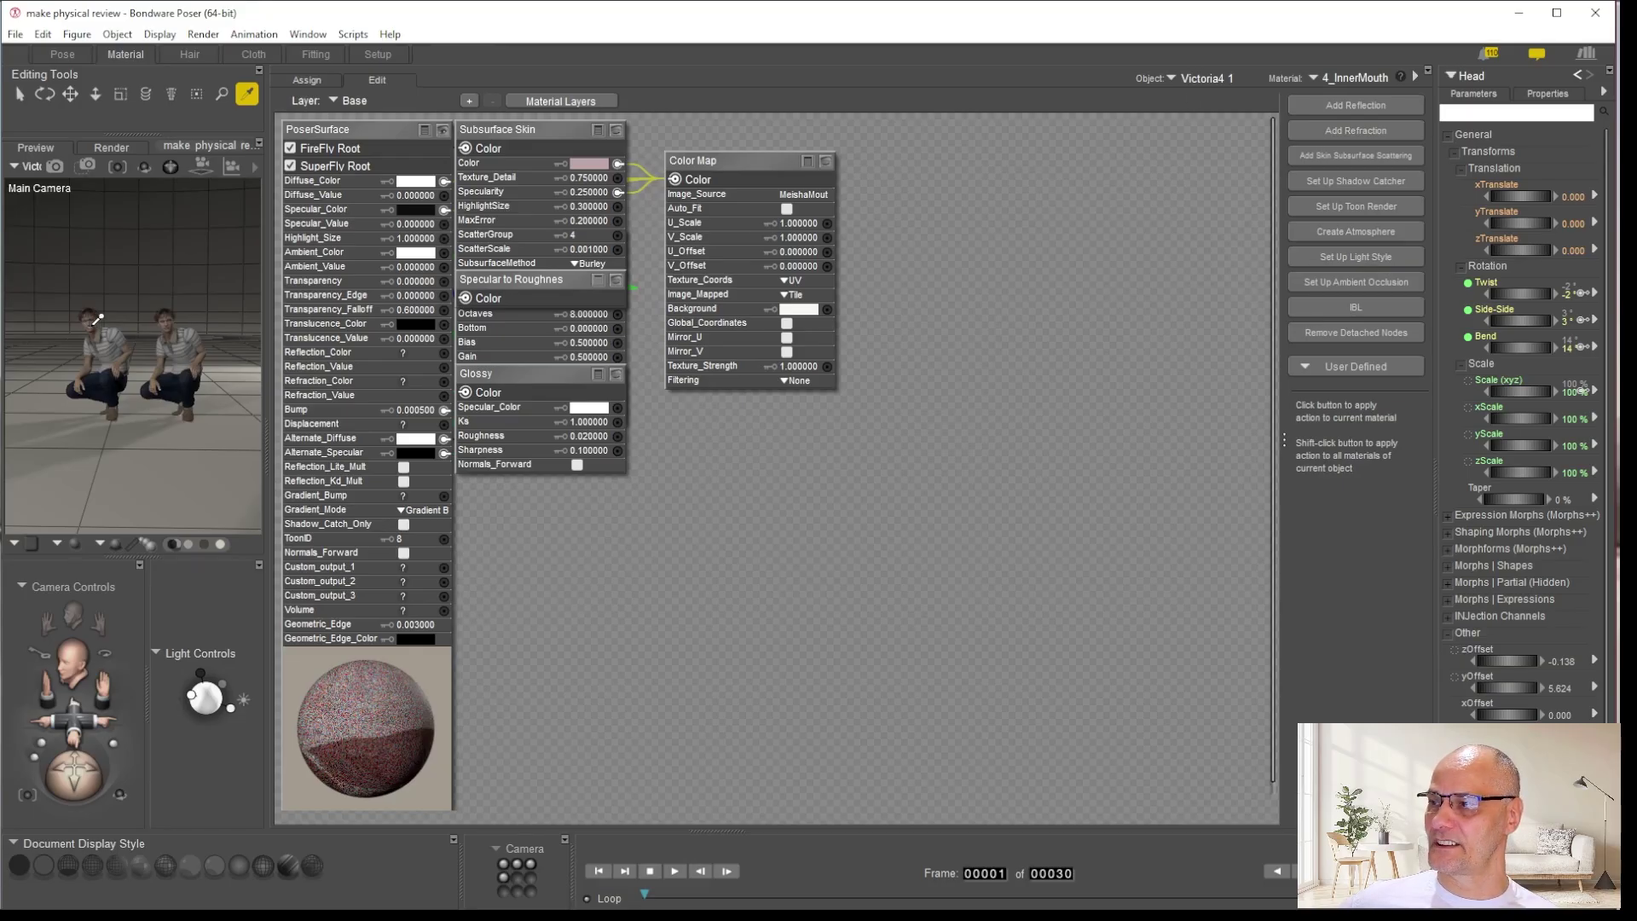
Add a PhysicalSurface root node to Michael 4's 1_SkinFace material and make it the SuperFly root
click(96, 320)
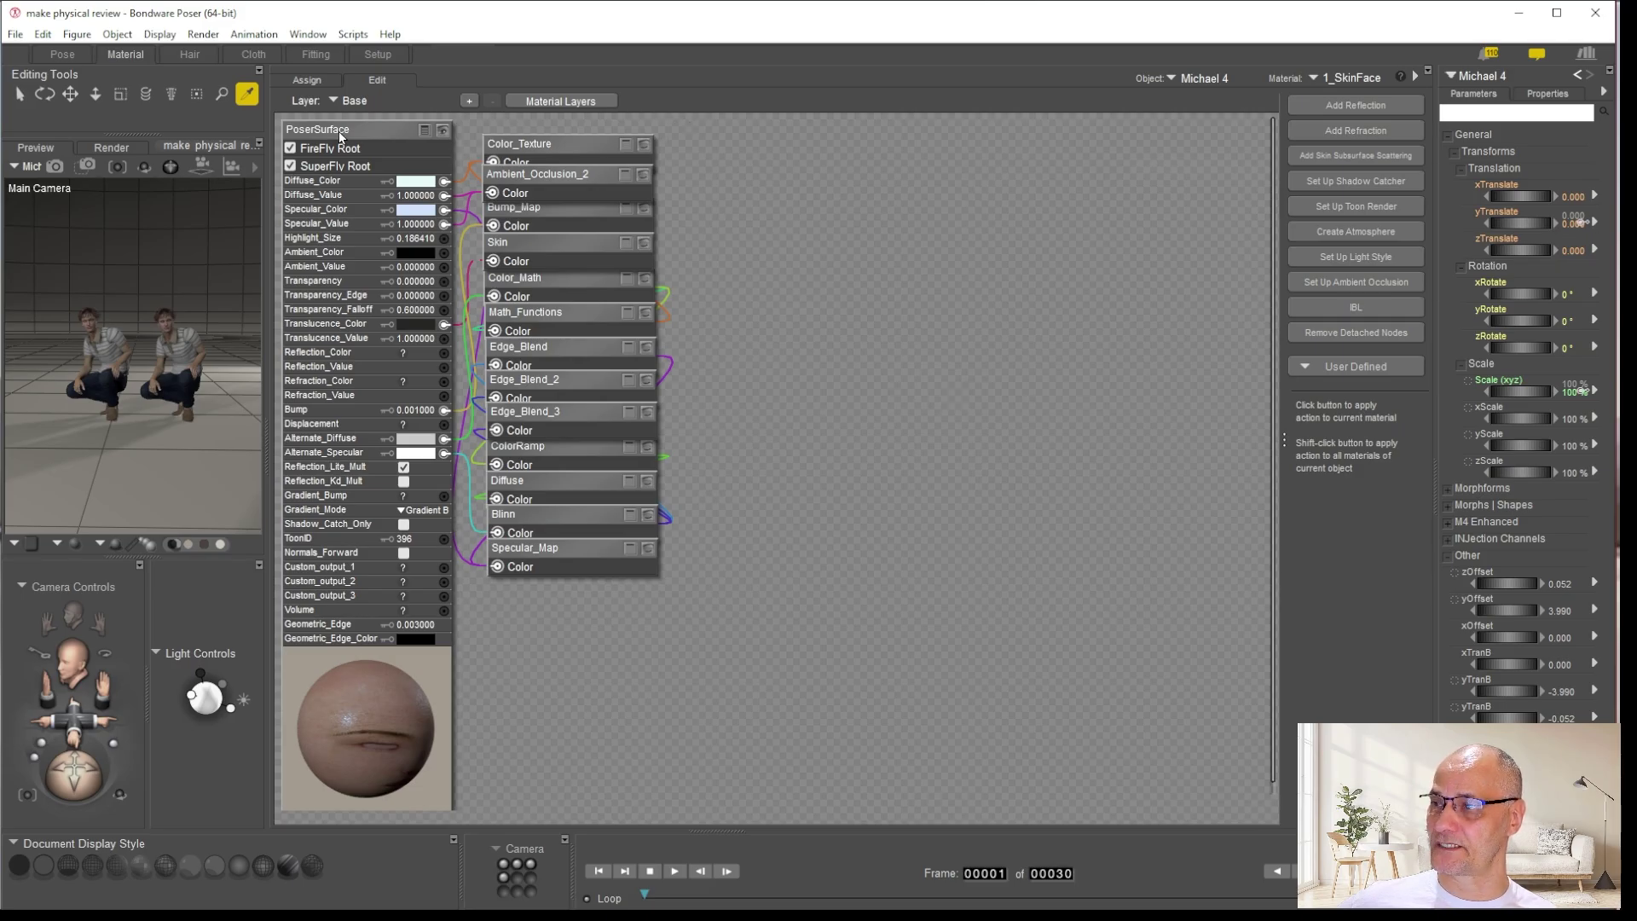
right_click(798, 151)
mouse_move(874, 164)
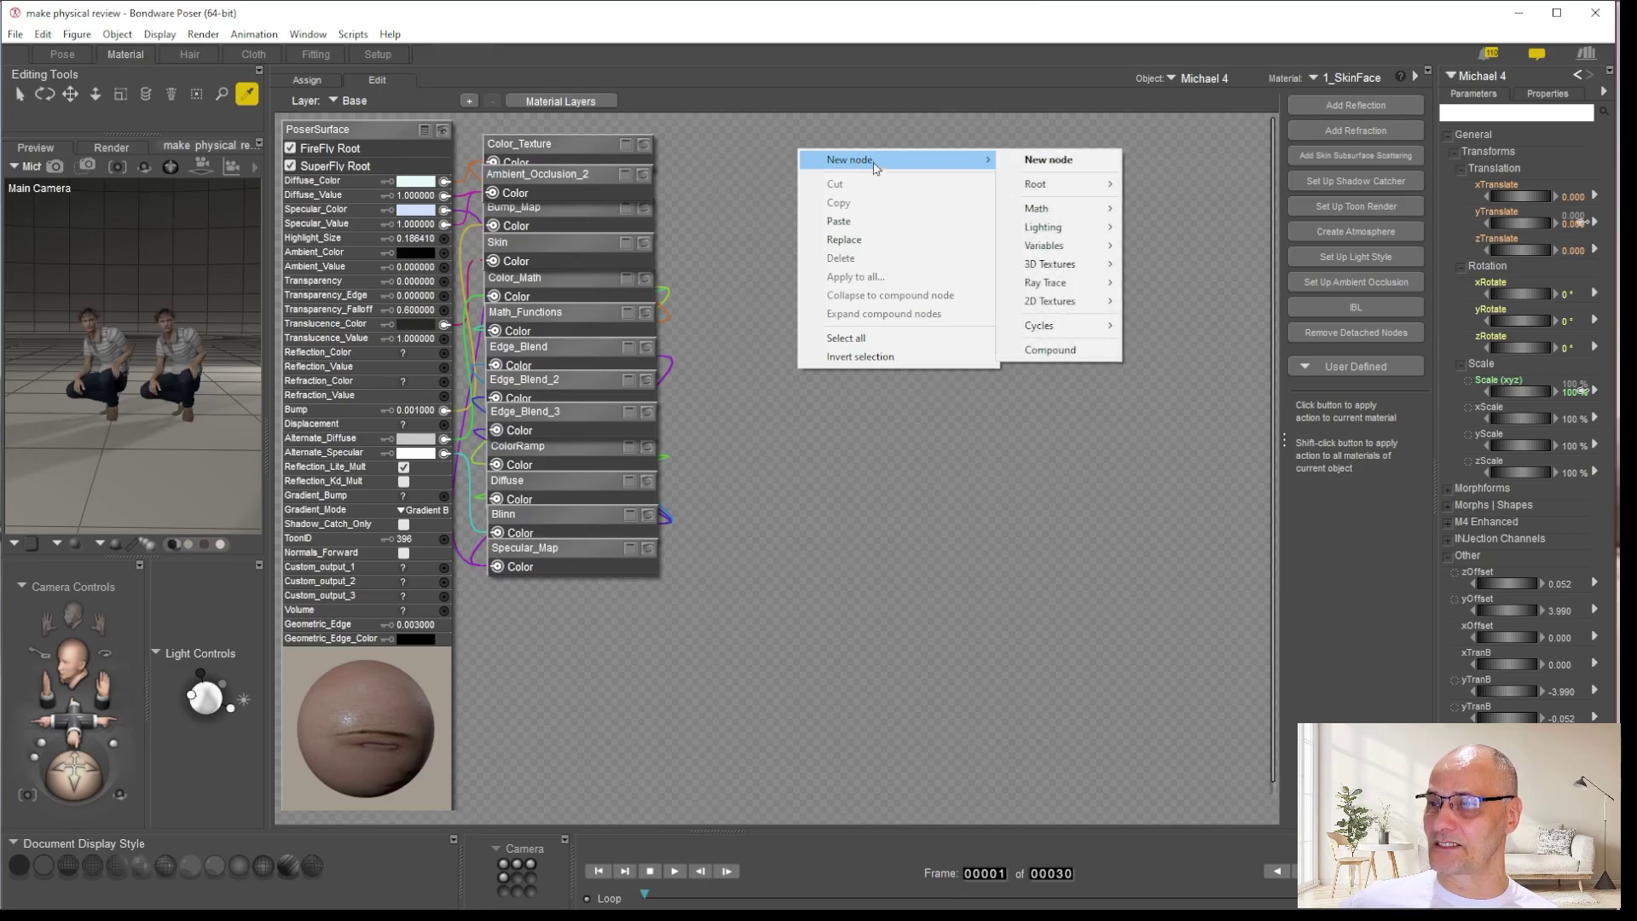
mouse_move(1059, 189)
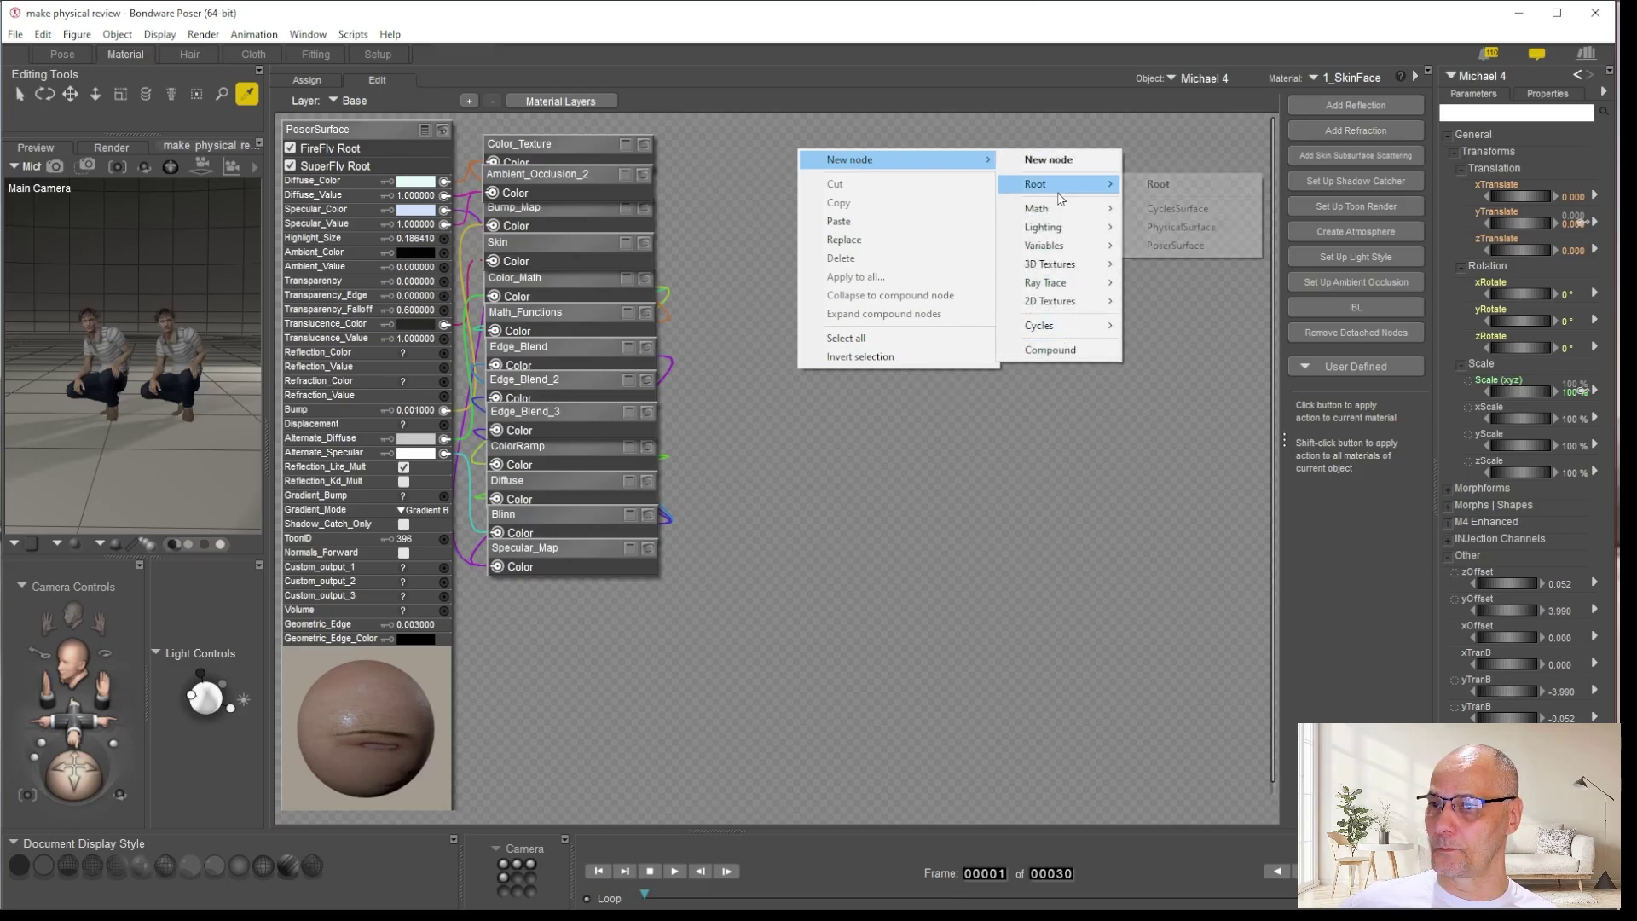
click(1188, 234)
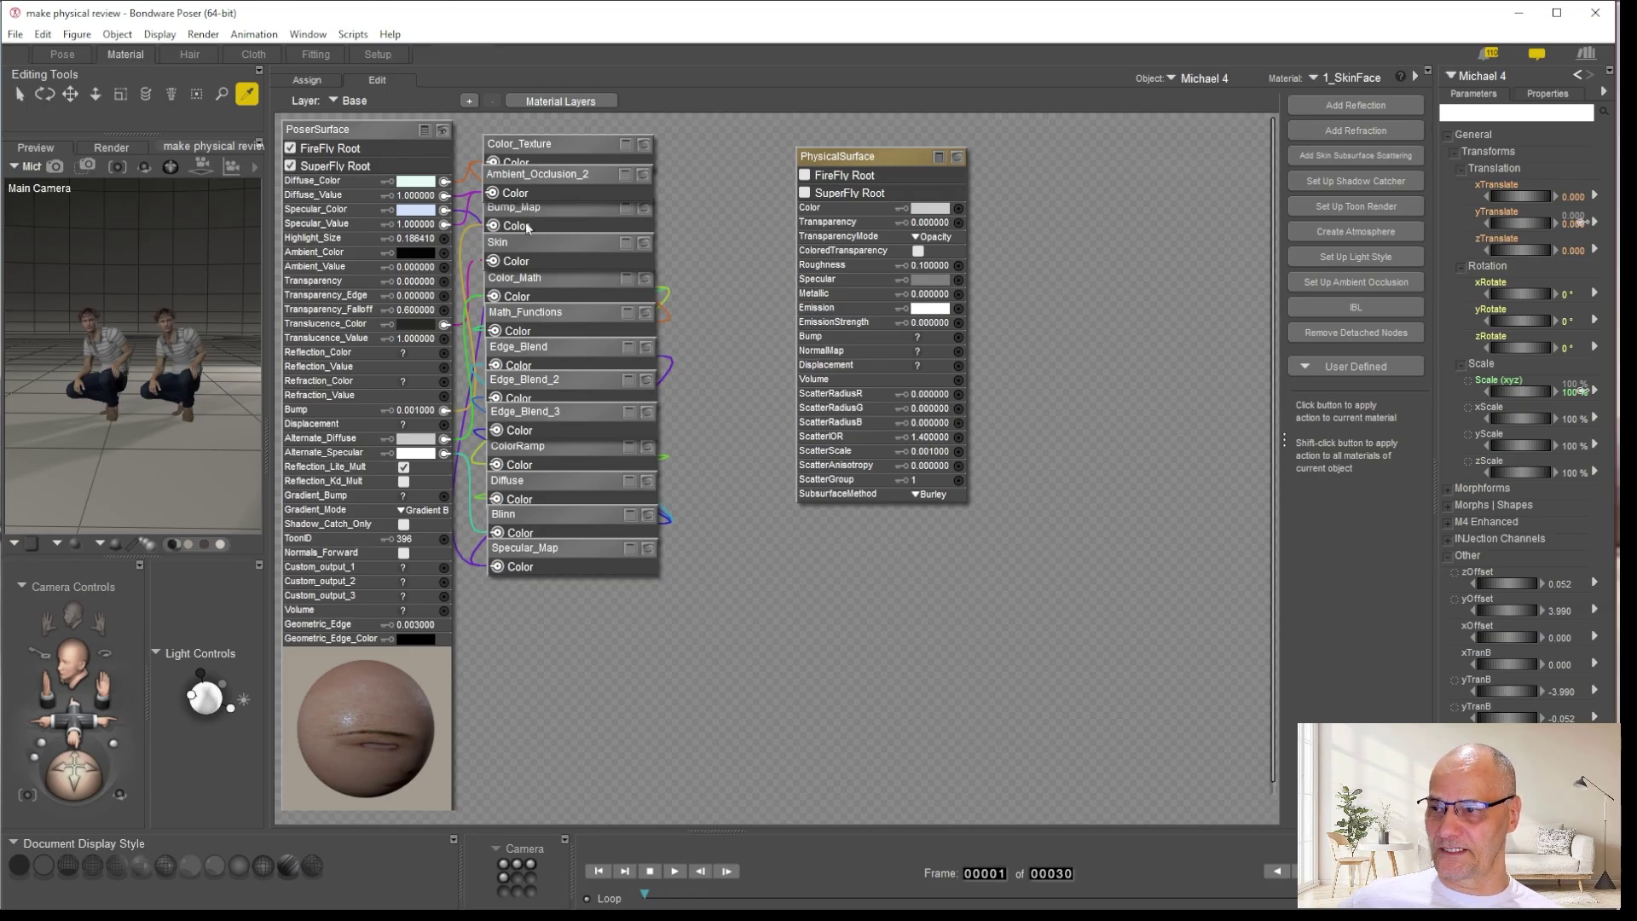
drag(868, 162, 826, 156)
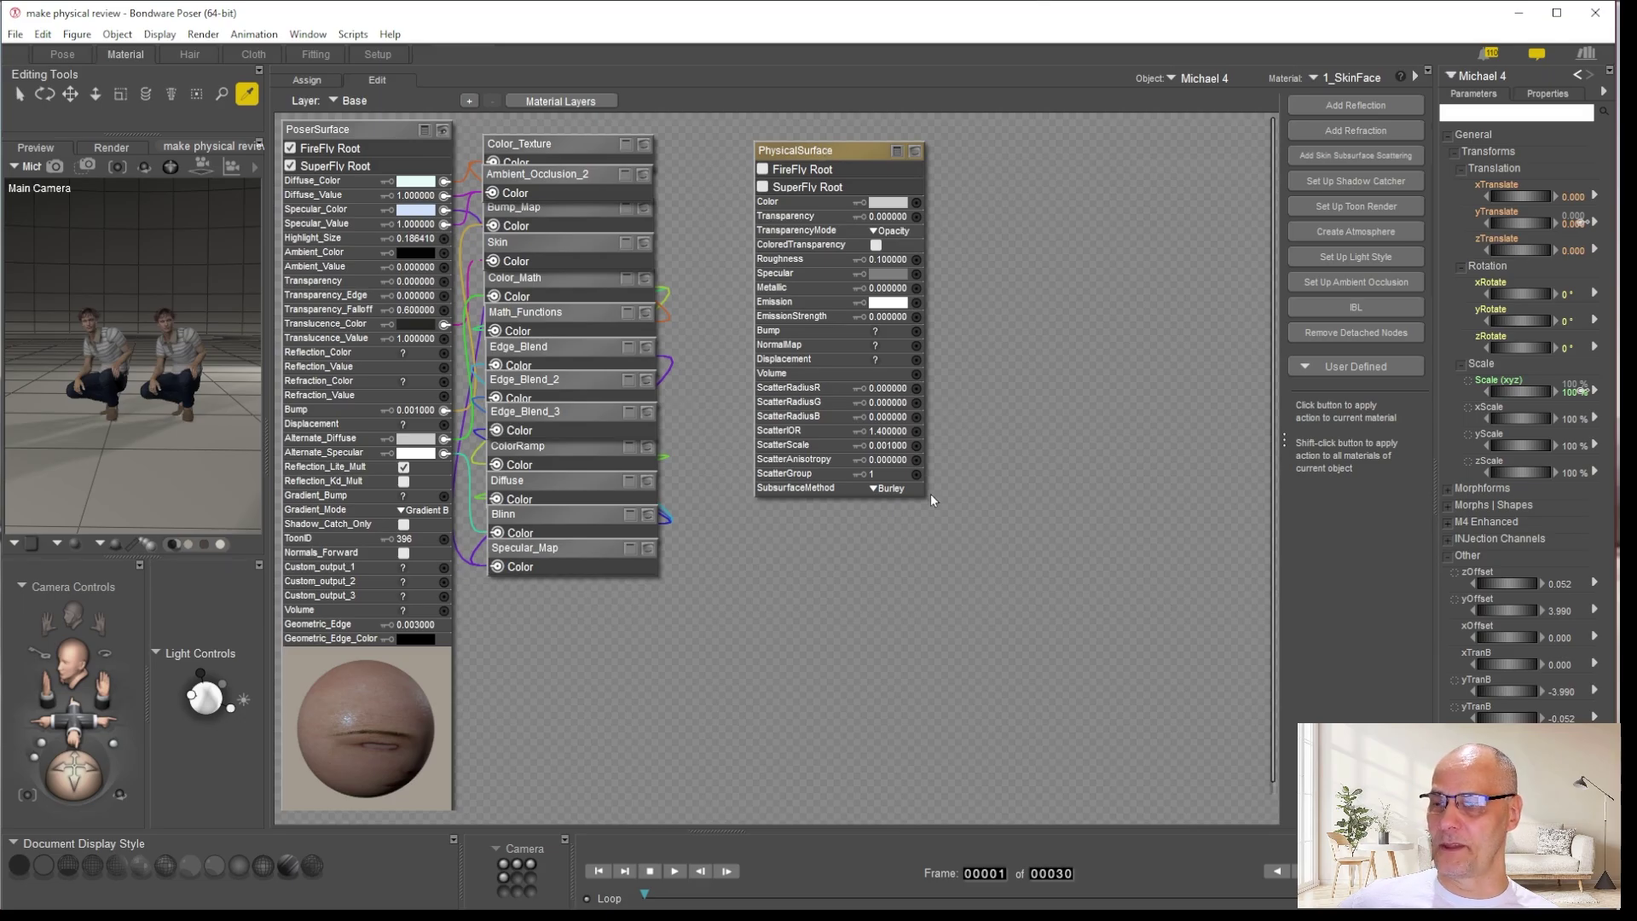
click(763, 188)
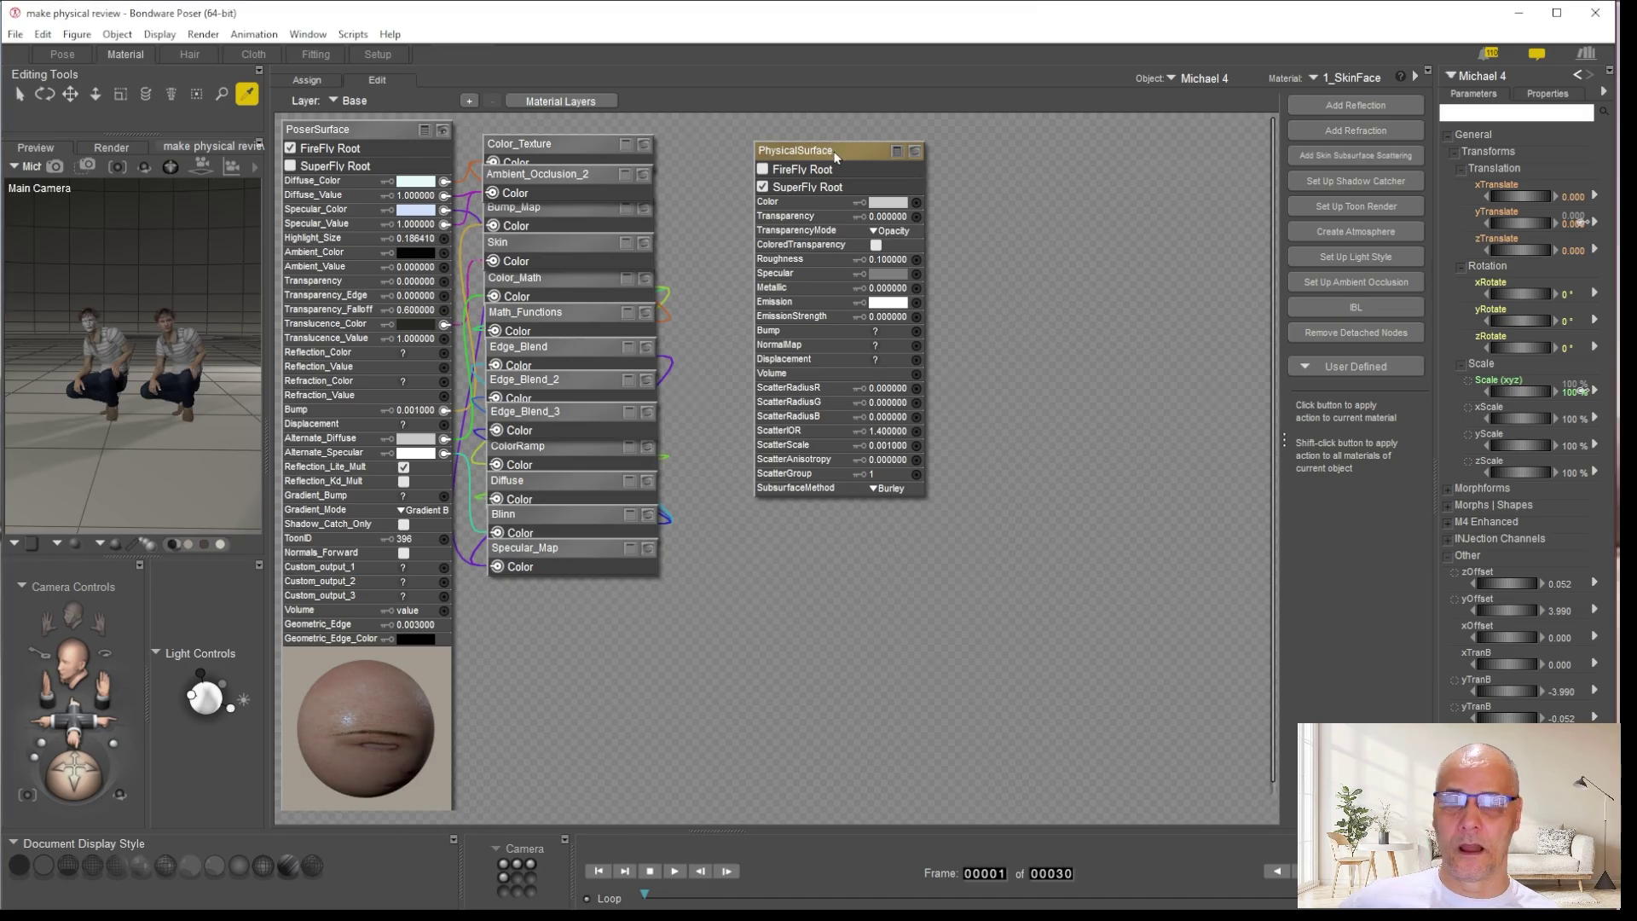
Delete the manually added PhysicalSurface node and return to the Pose room
key(Delete)
click(63, 55)
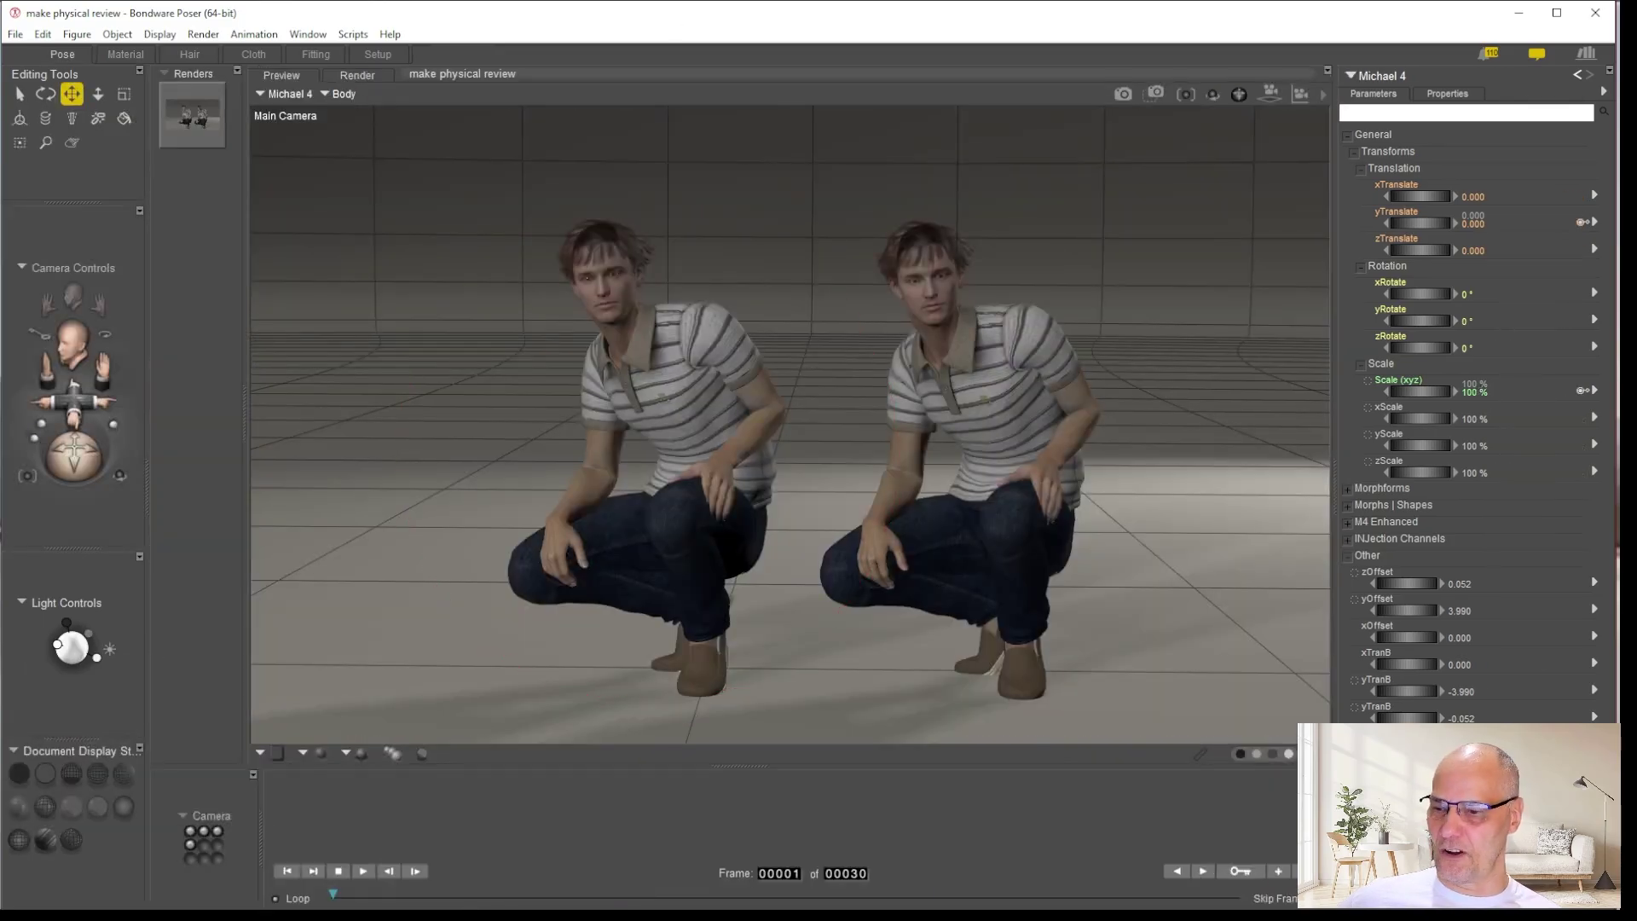
Switch to FastStone Image Viewer to examine the Go Physical feature list, and return to Poser
key(alt+Tab)
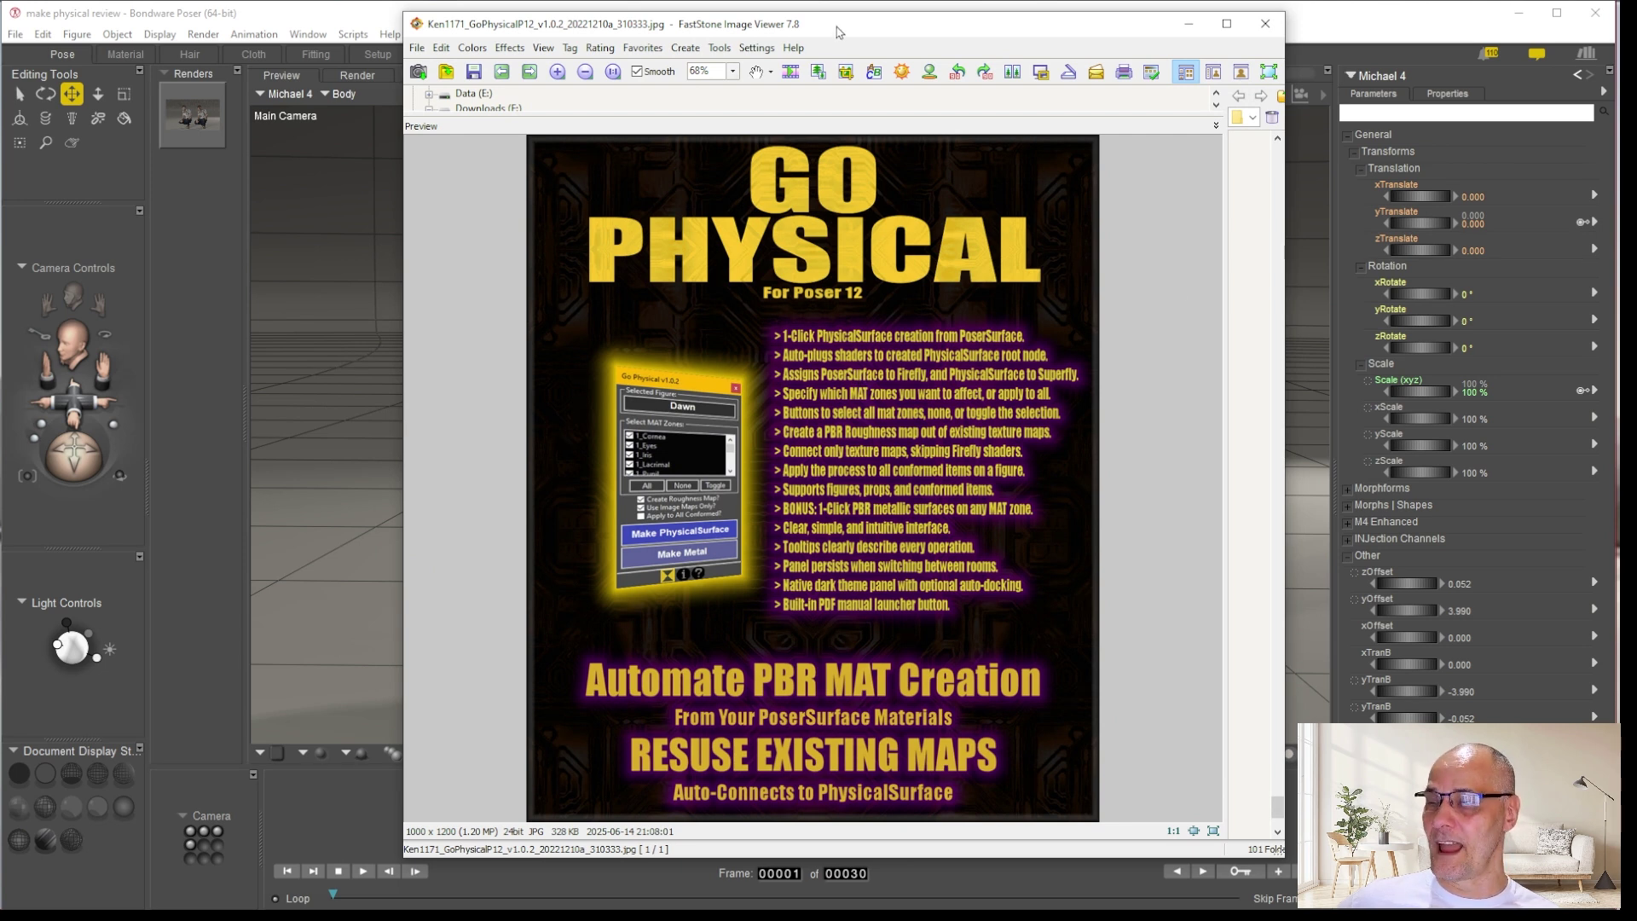
drag(862, 25, 778, 21)
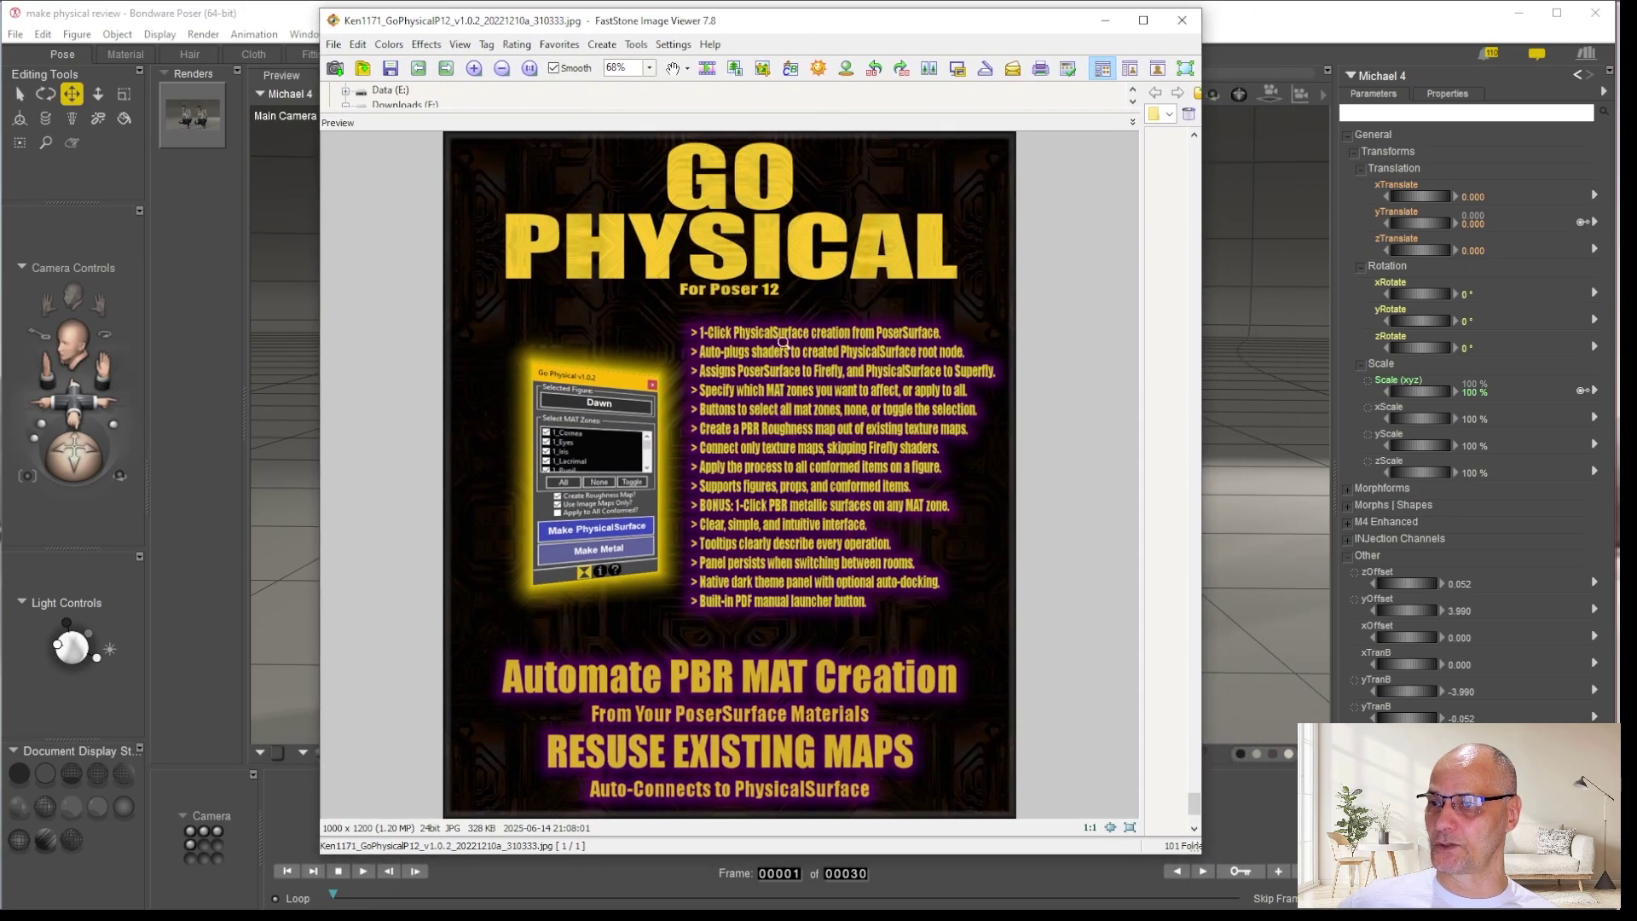
click(1337, 34)
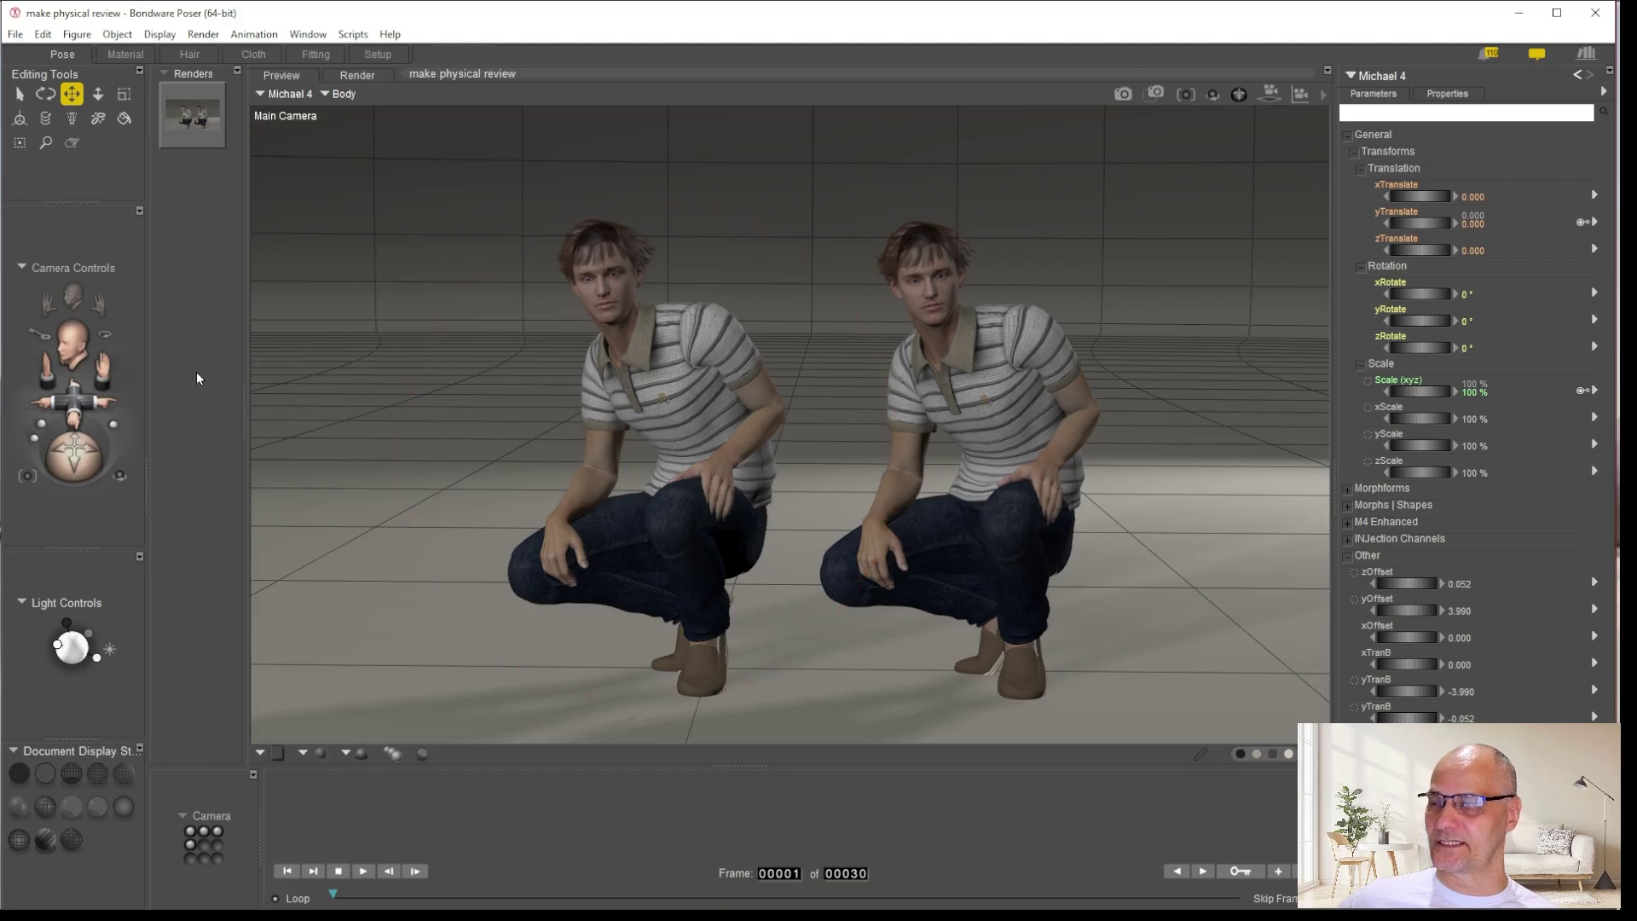
click(14, 34)
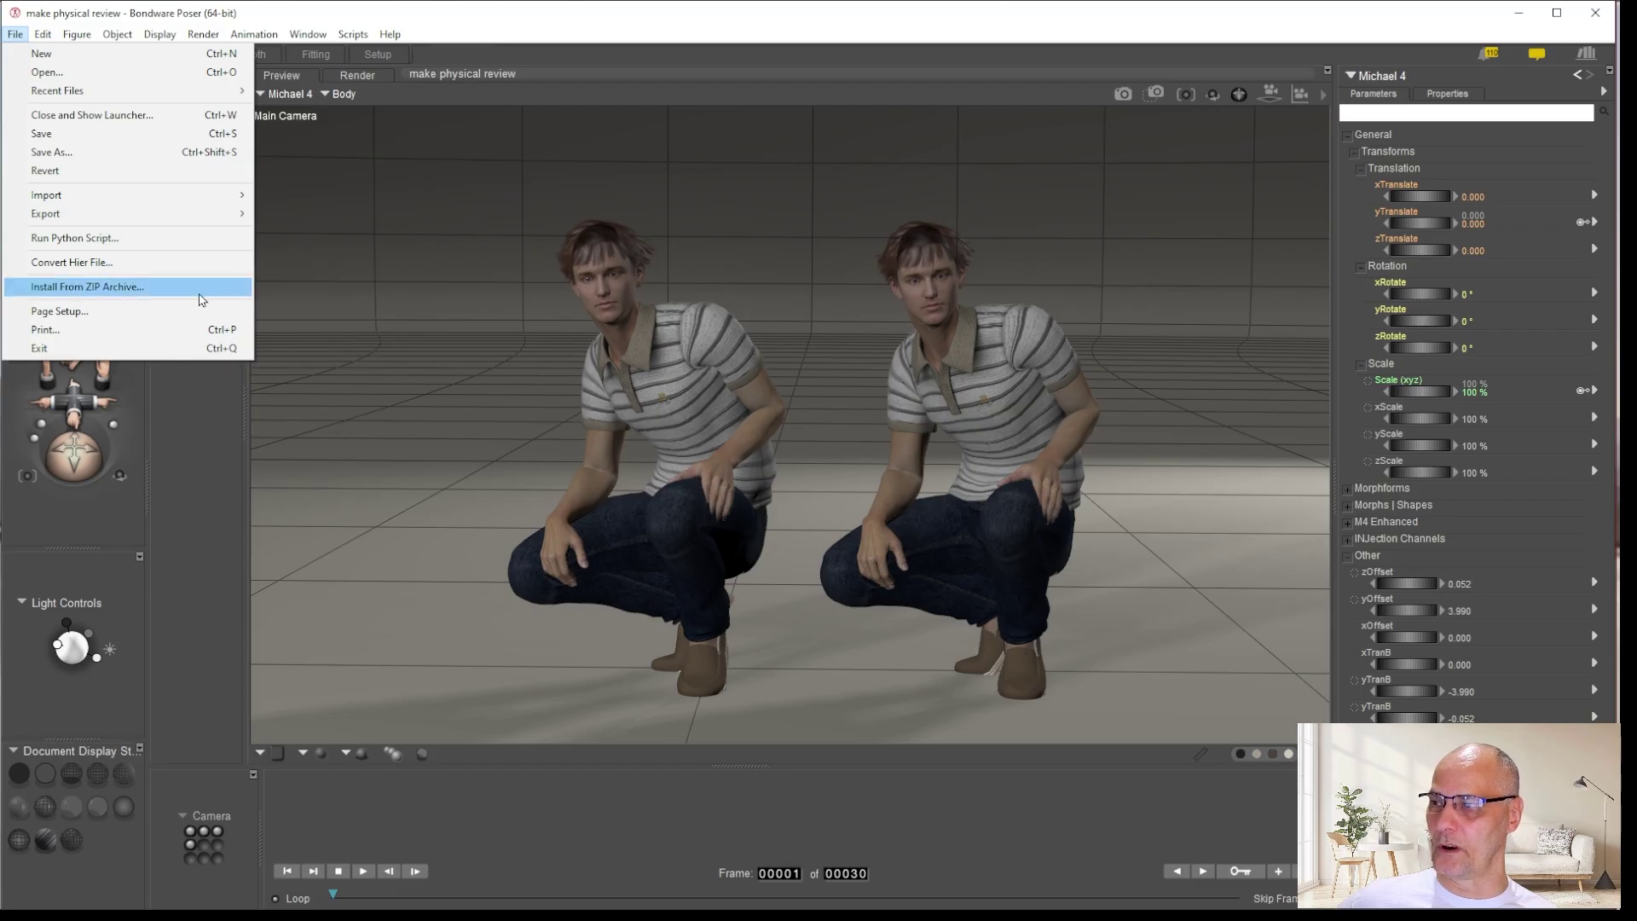
click(703, 13)
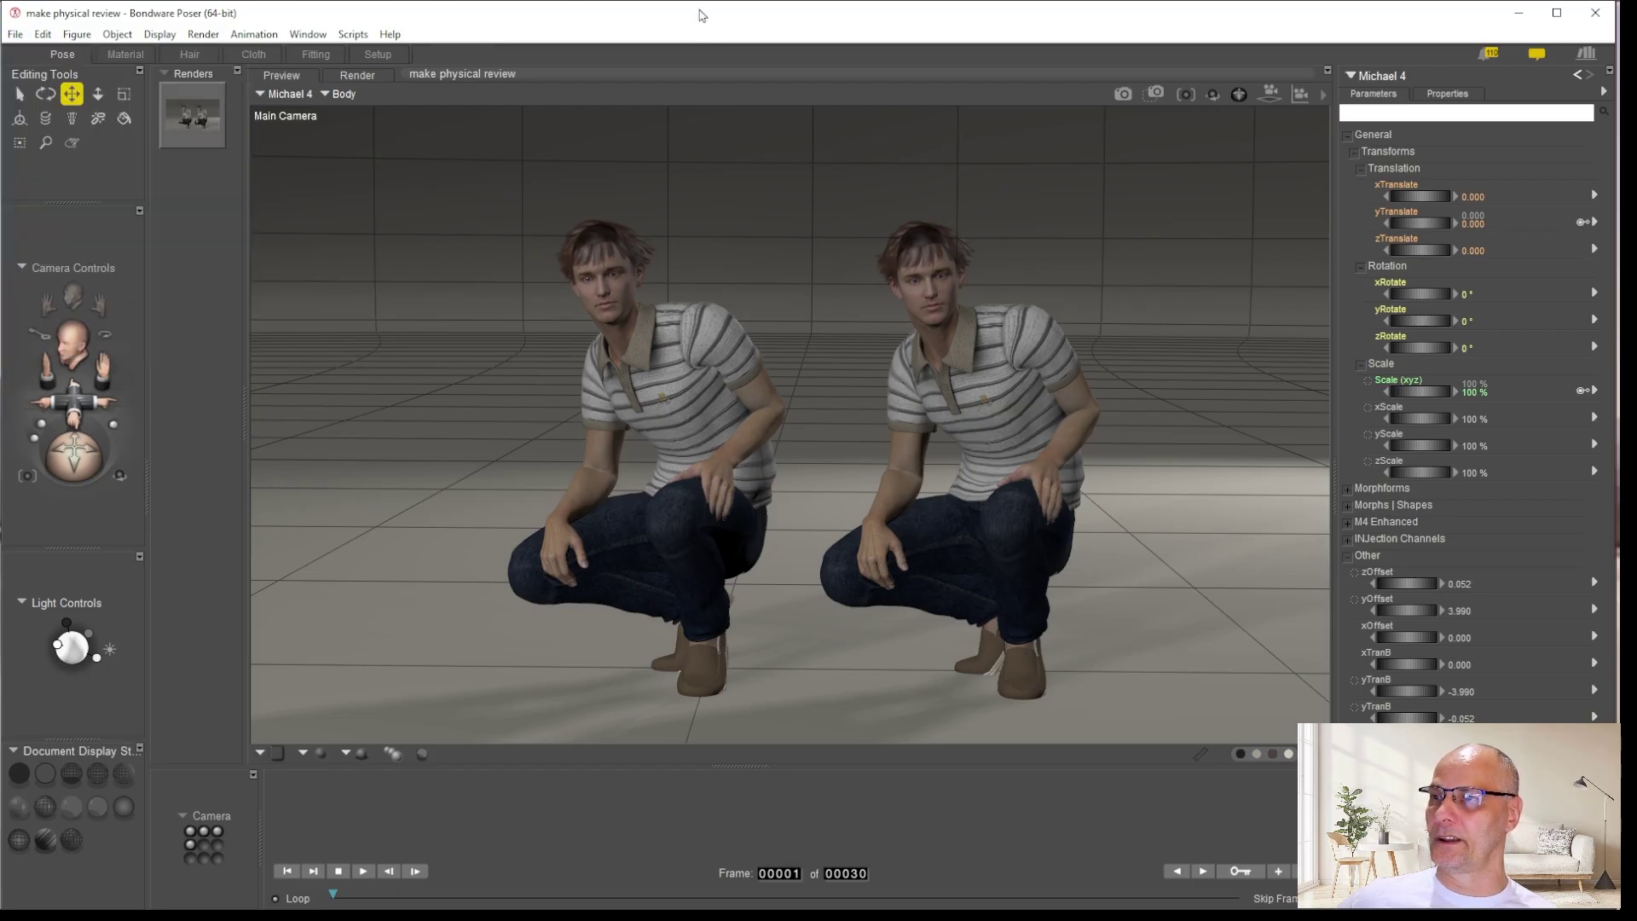
Launch the Go Physical P12 script by Ken1171 and move its panel clear of both figures
click(339, 39)
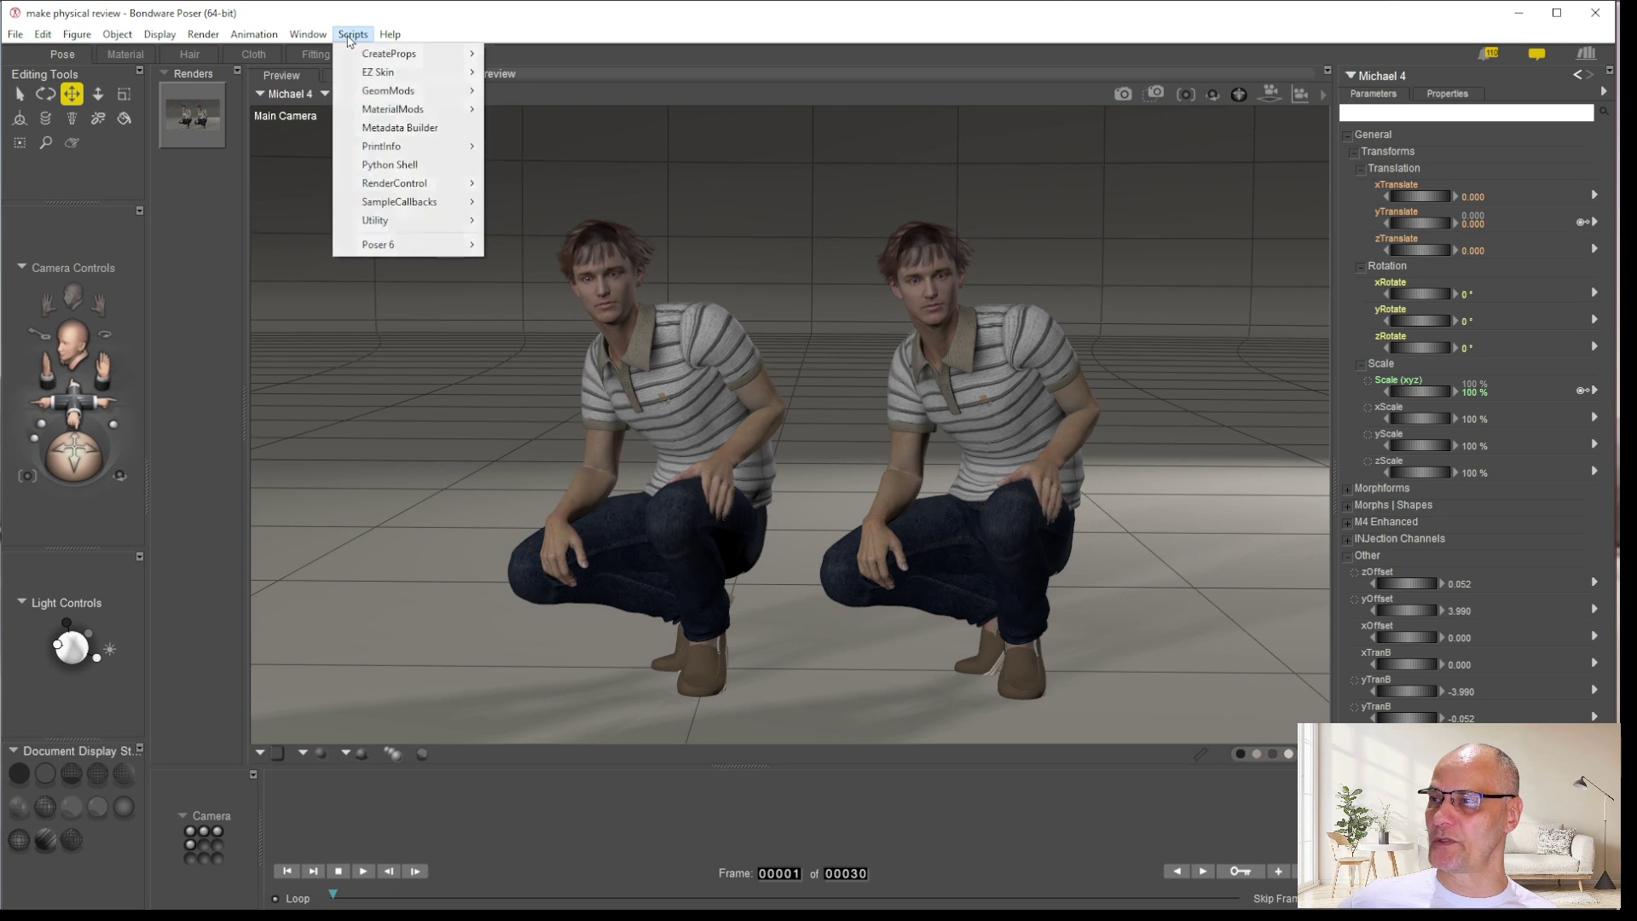
mouse_move(383, 247)
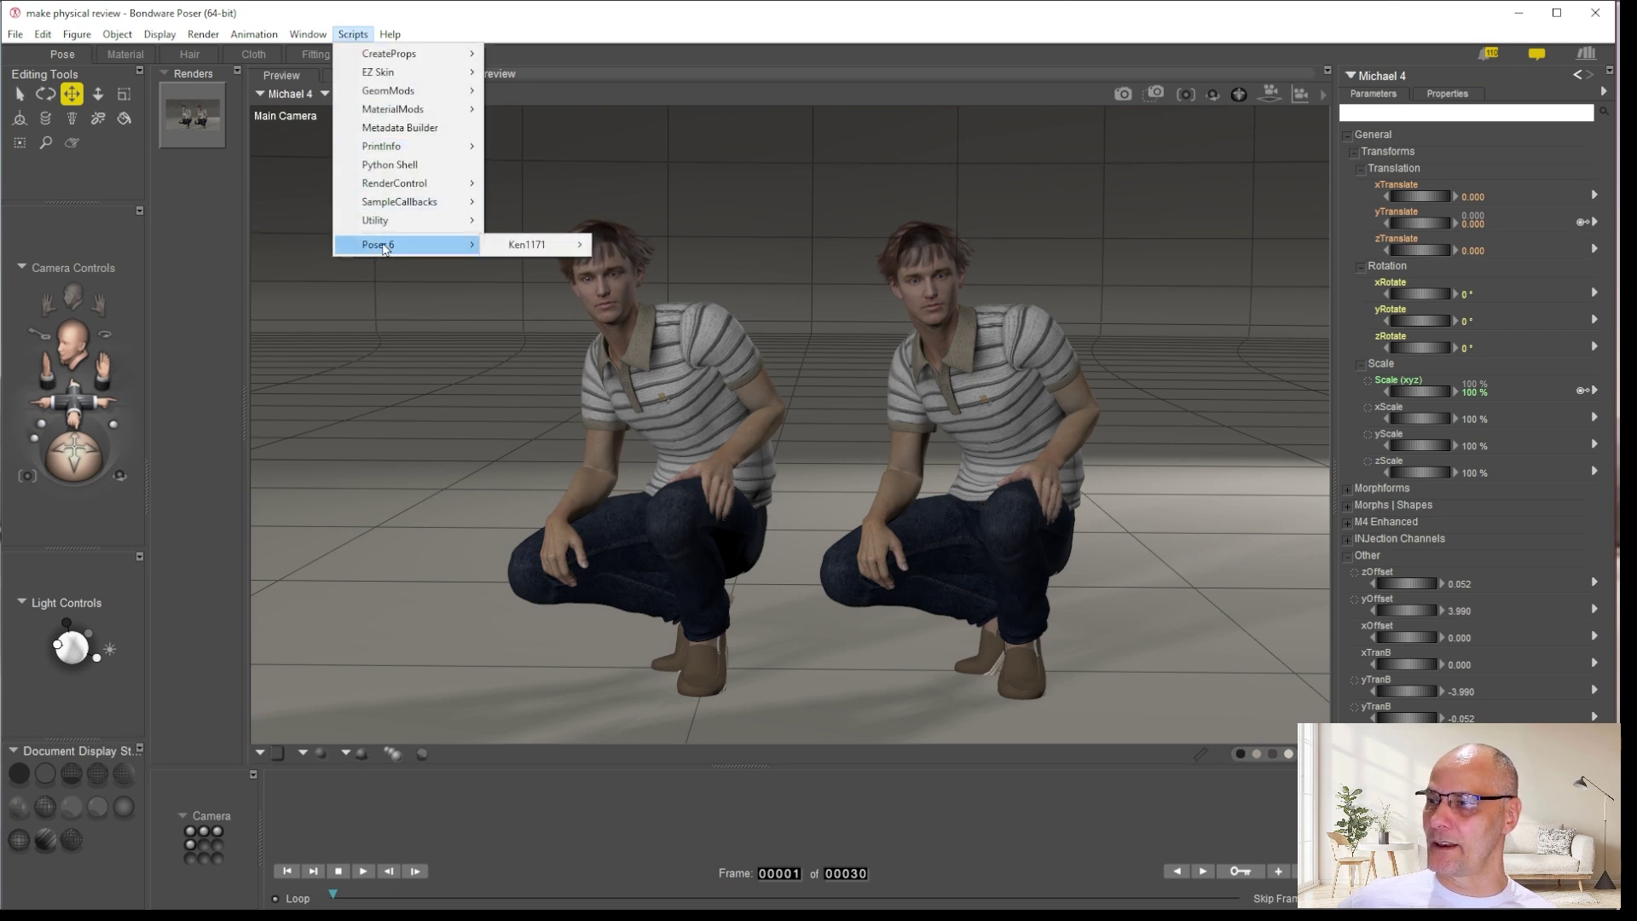
mouse_move(545, 249)
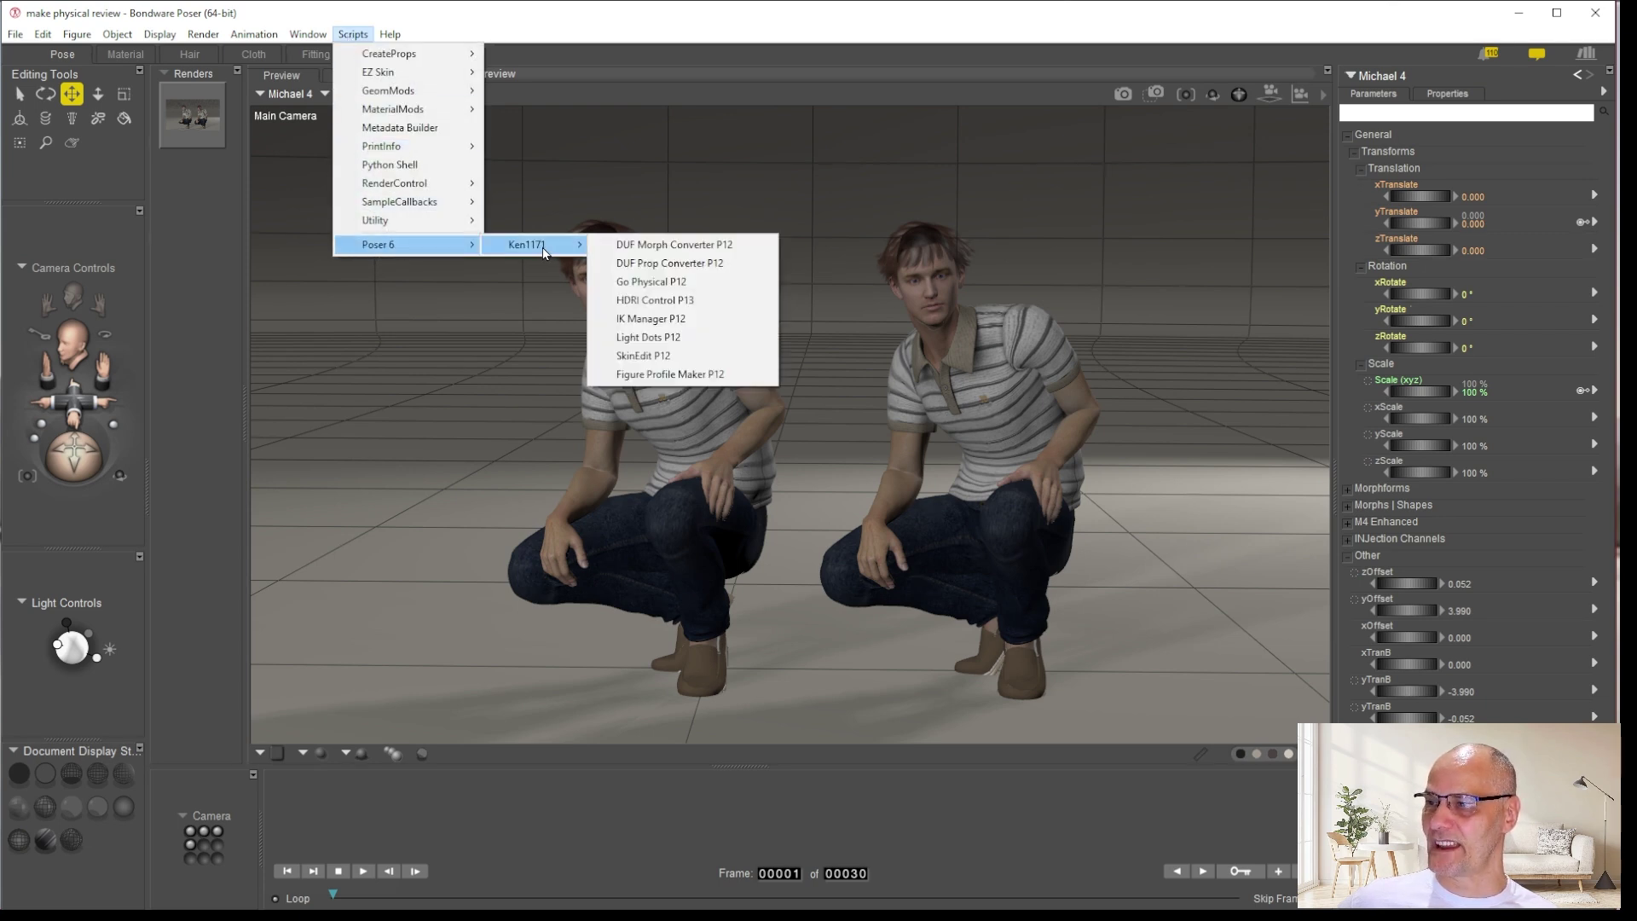
click(681, 283)
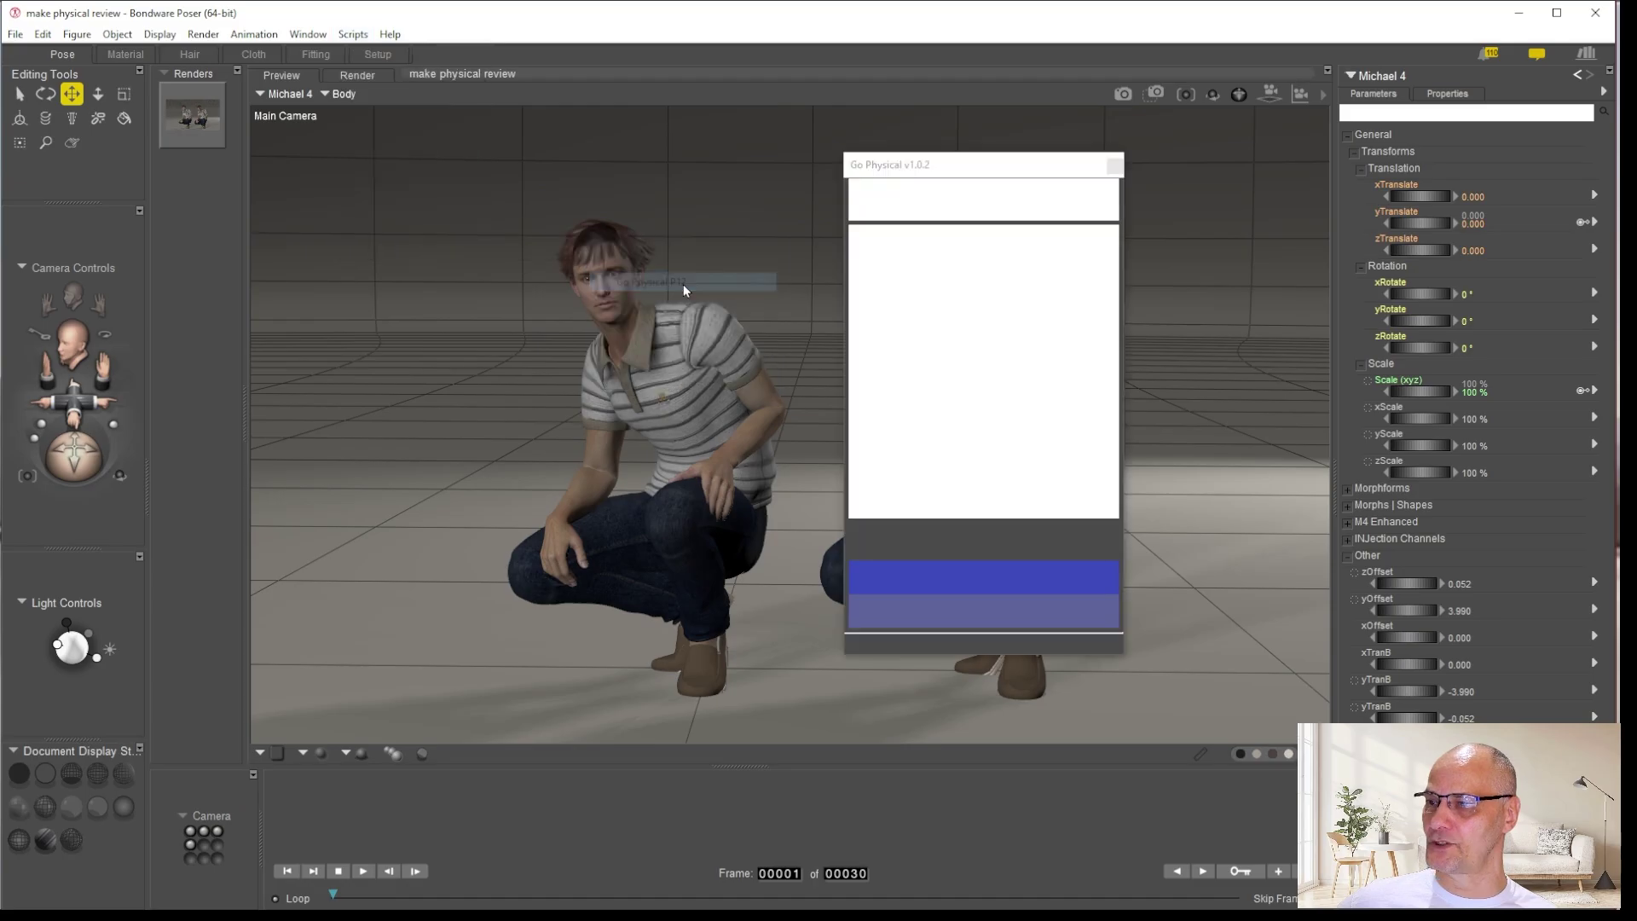
drag(1013, 165, 839, 232)
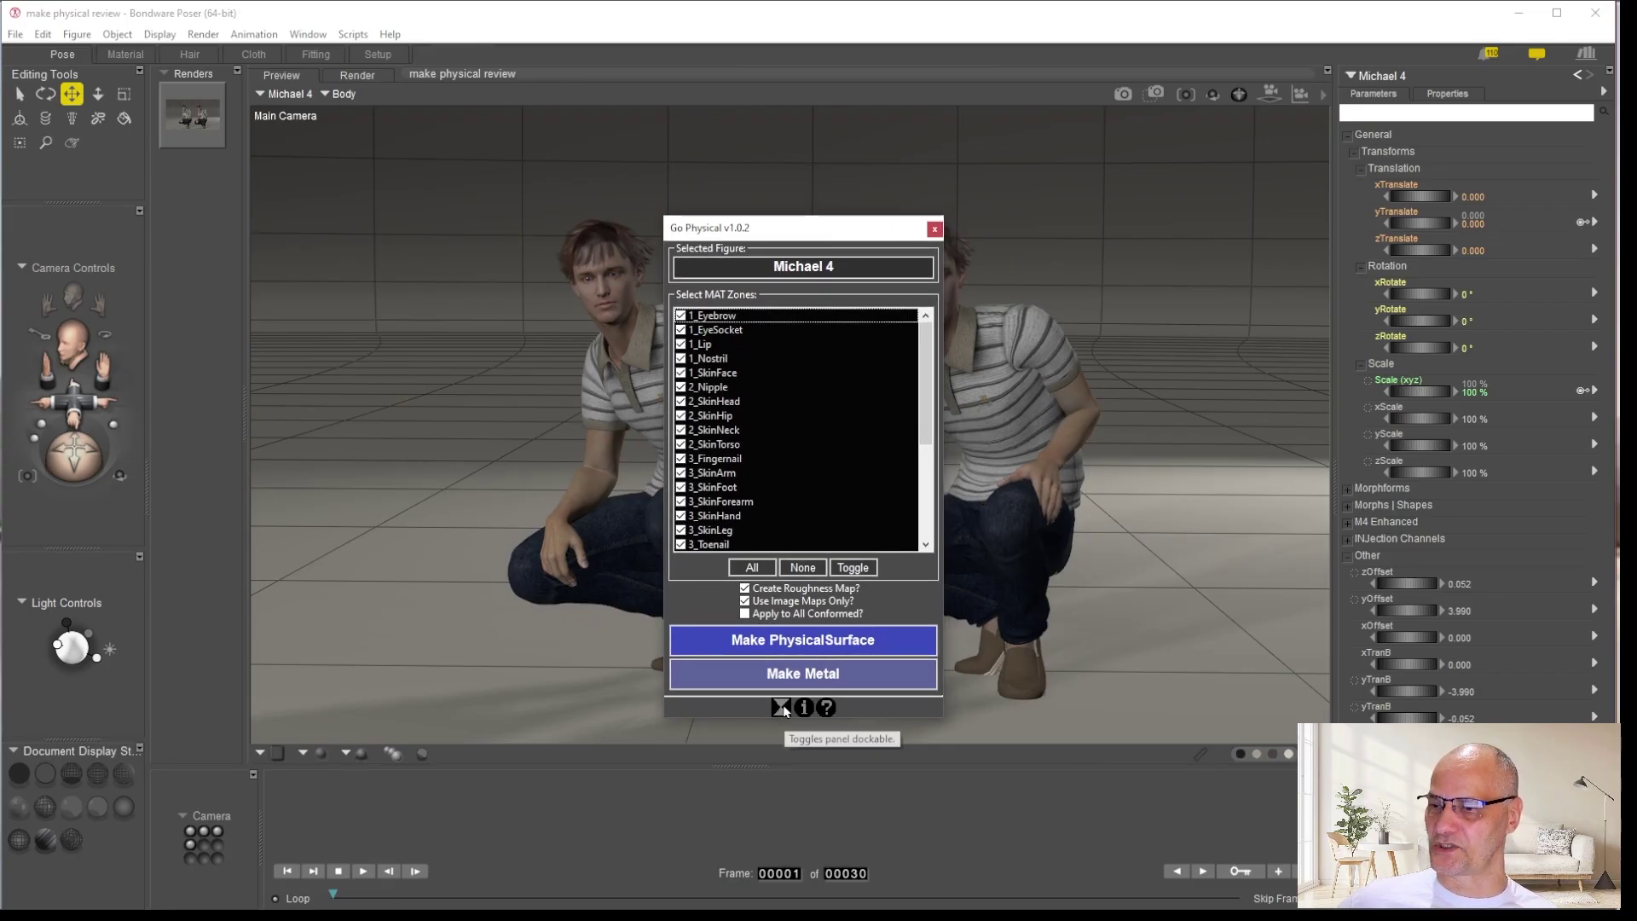
drag(791, 229, 1277, 176)
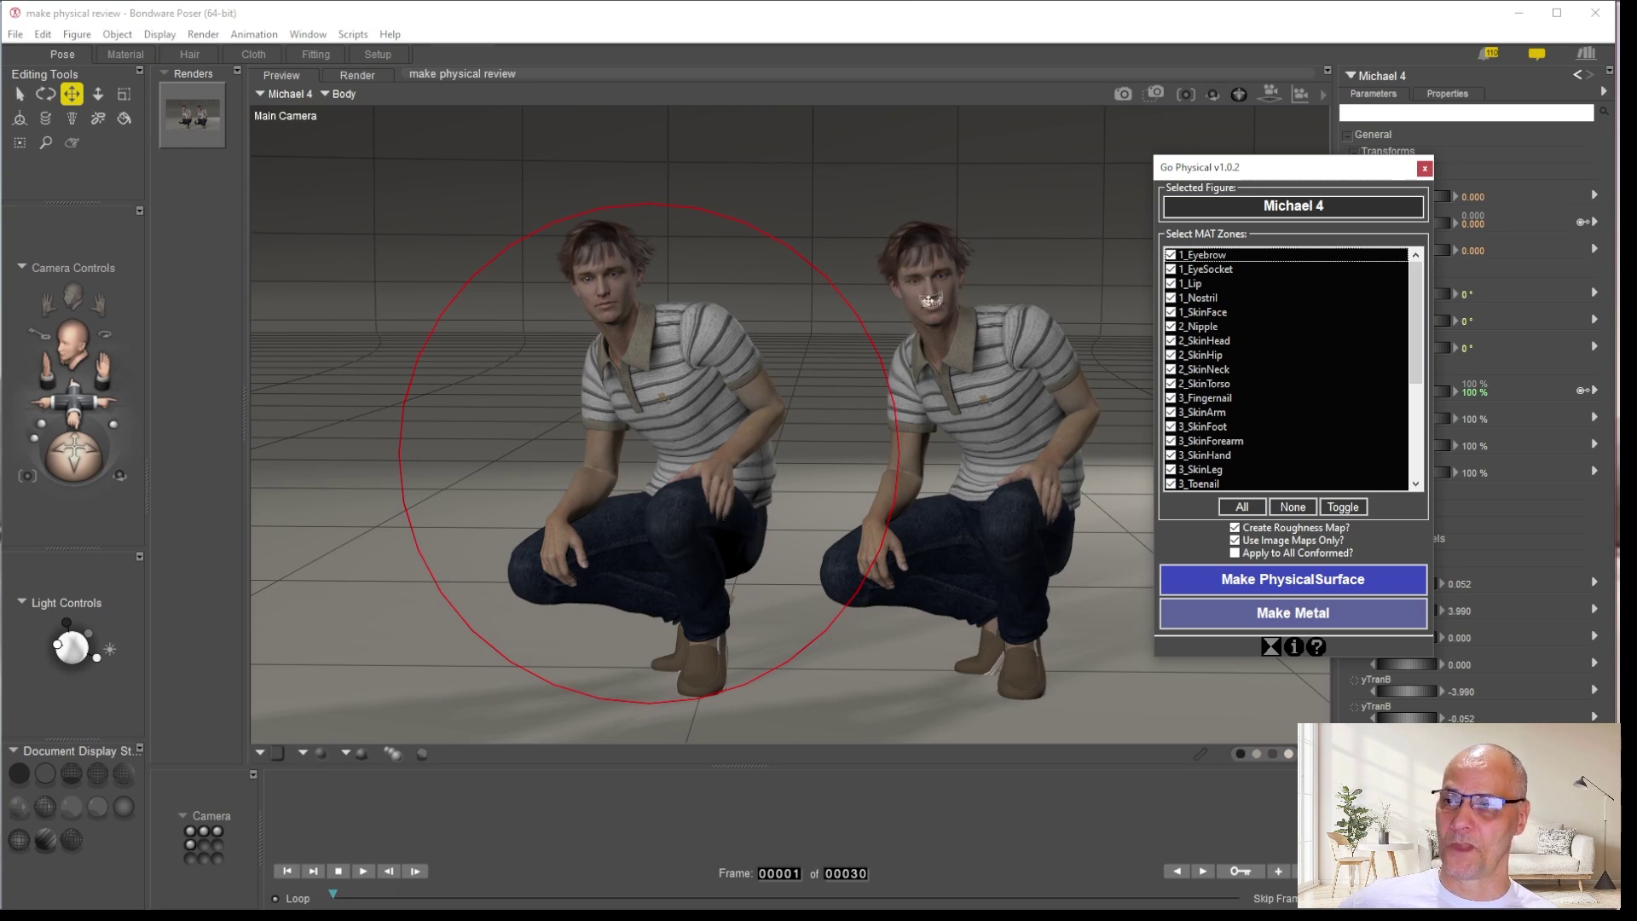
Select the Michael 5 figure, review its MAT zones, and enable applying the conversion to all conformed items
click(942, 277)
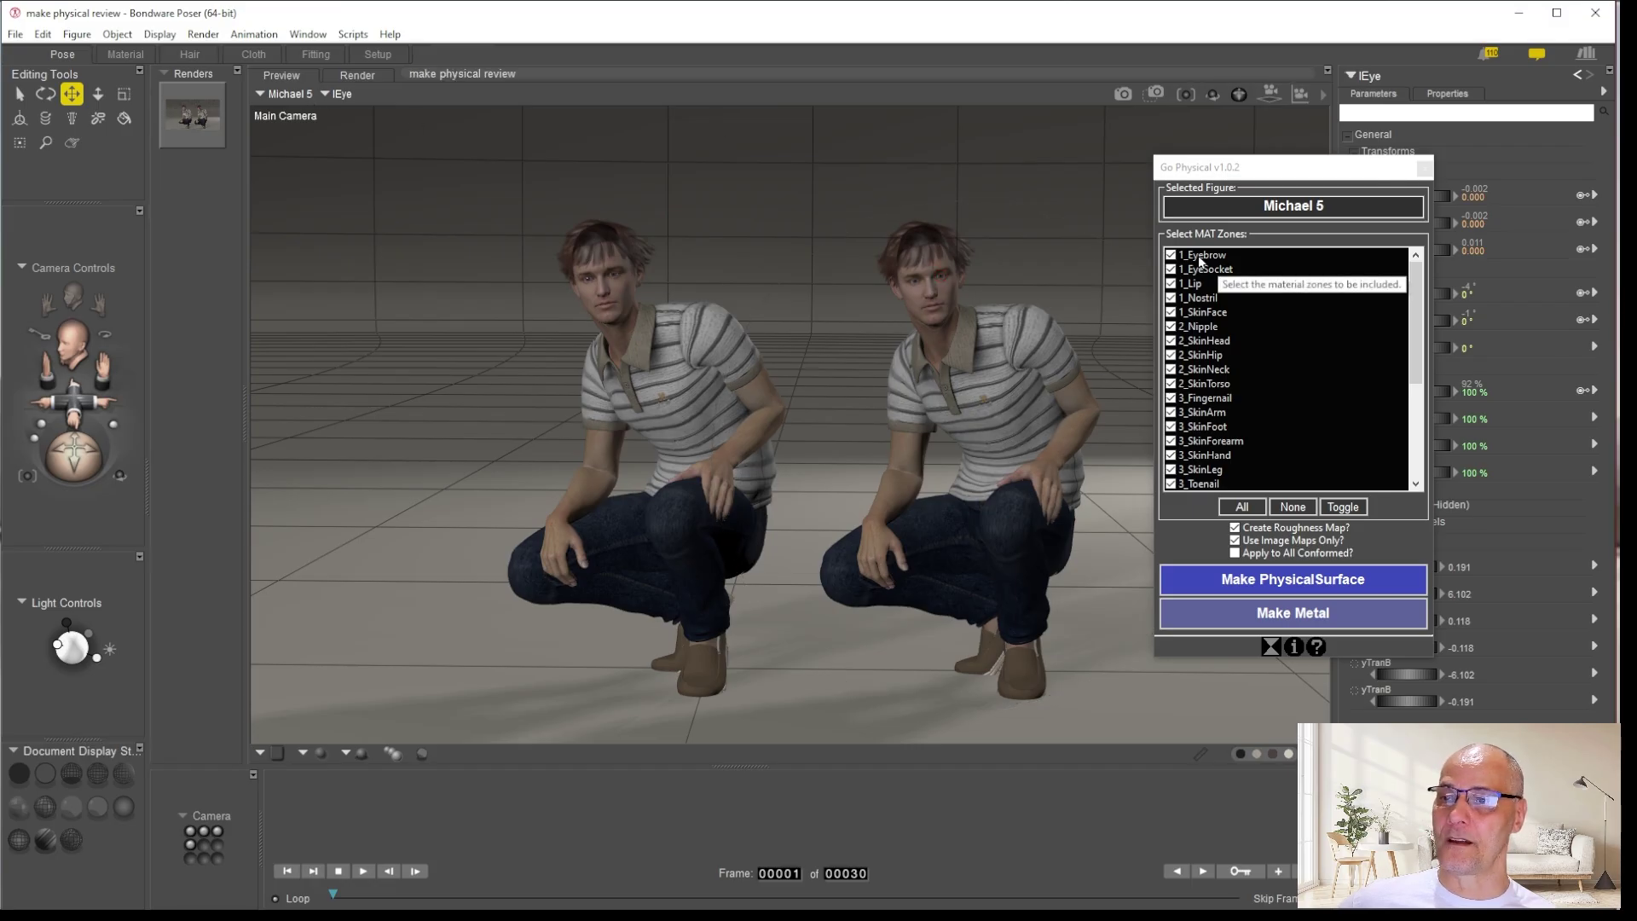
scroll(1224, 366, down, 5)
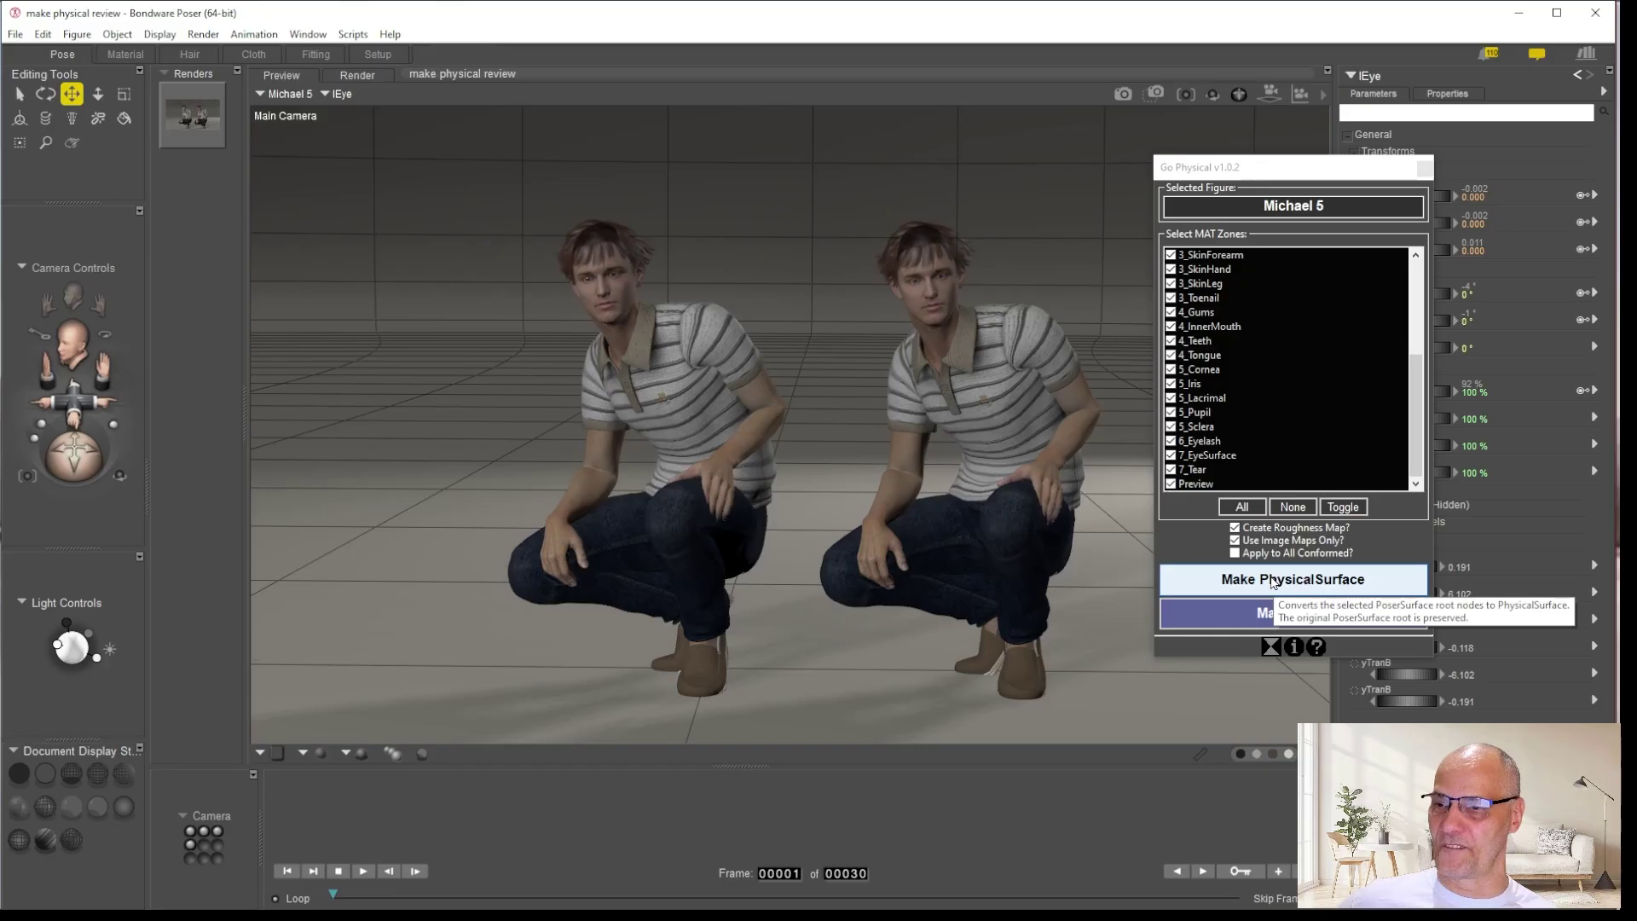
scroll(1214, 384, up, 5)
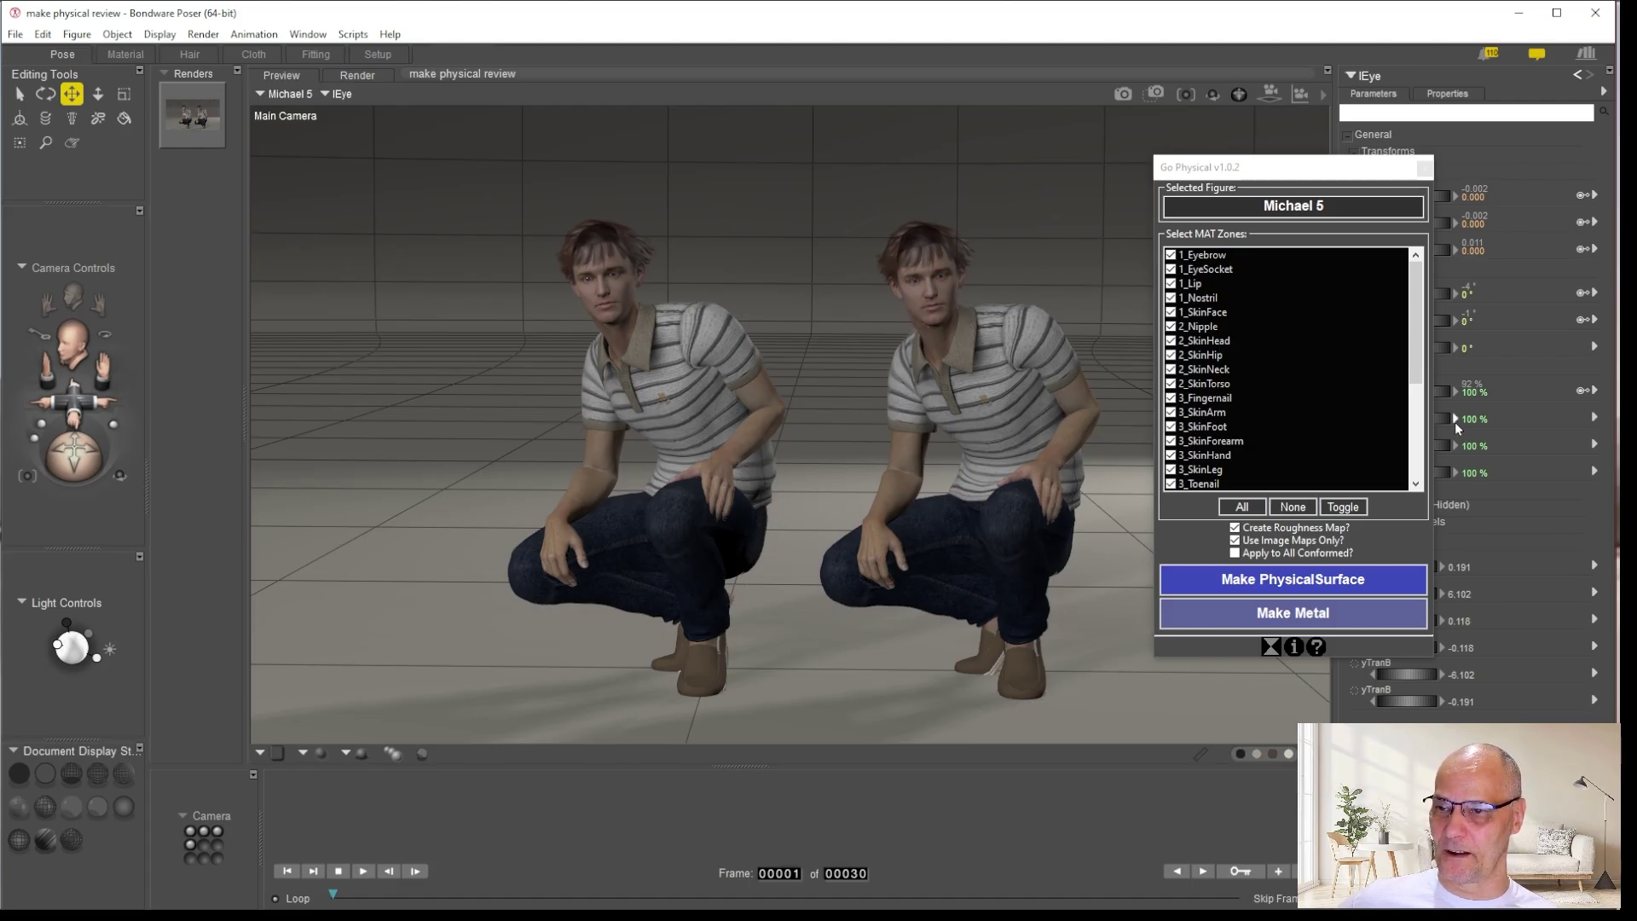
click(1235, 553)
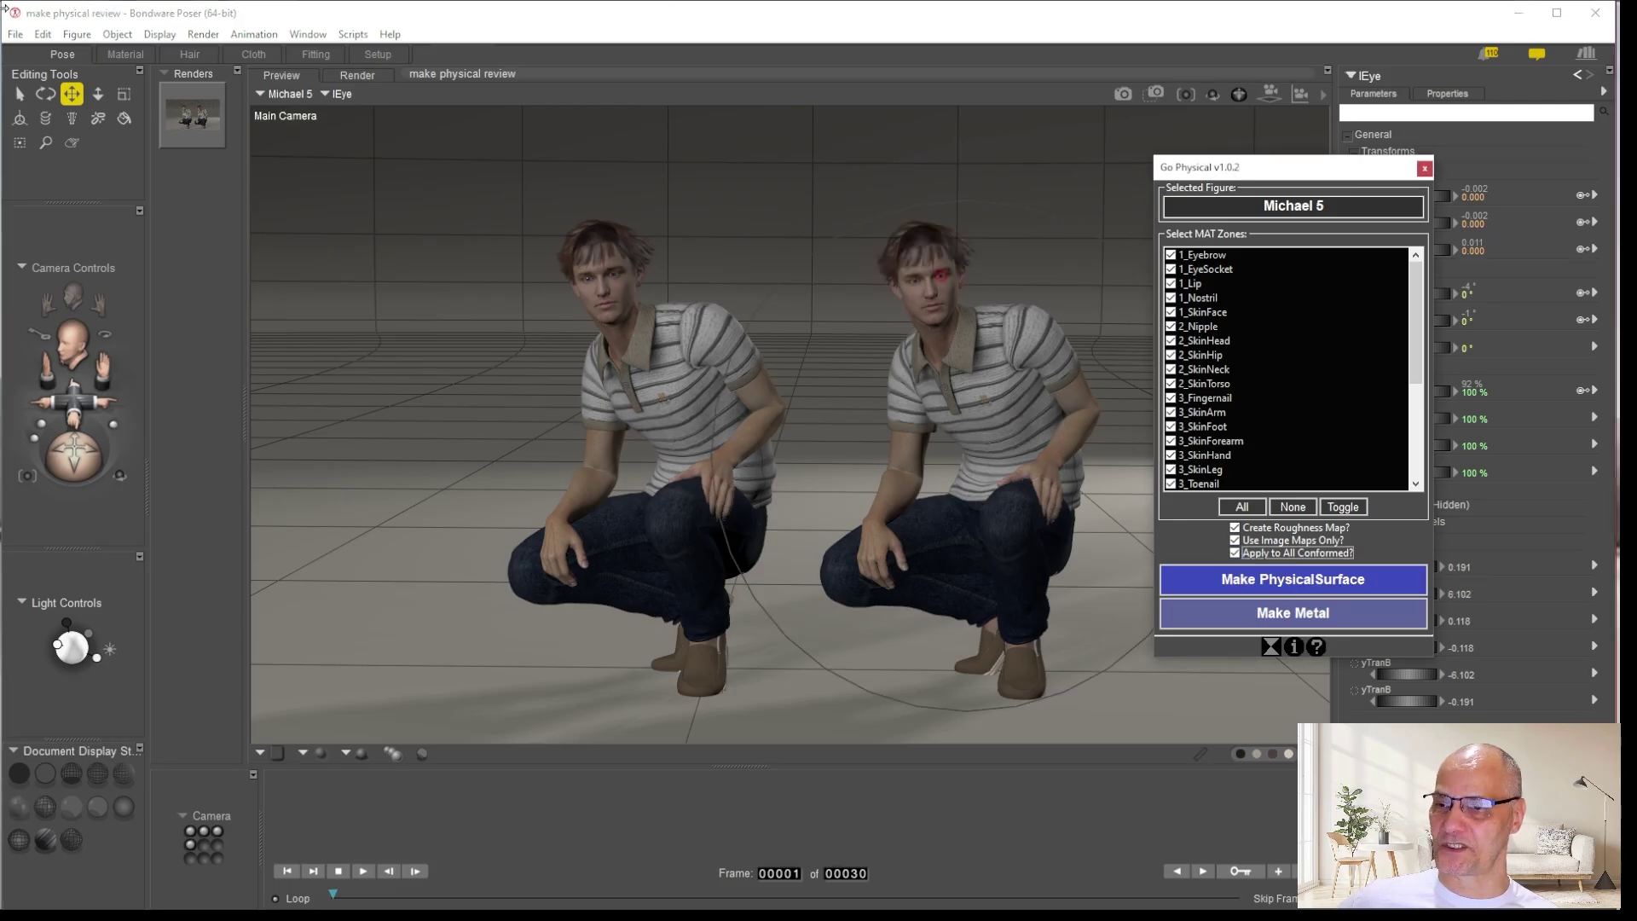
Show Michael 5's 1_SkinFace material in the Material room and convert the figure's materials to PhysicalSurface with Go Physical
click(135, 54)
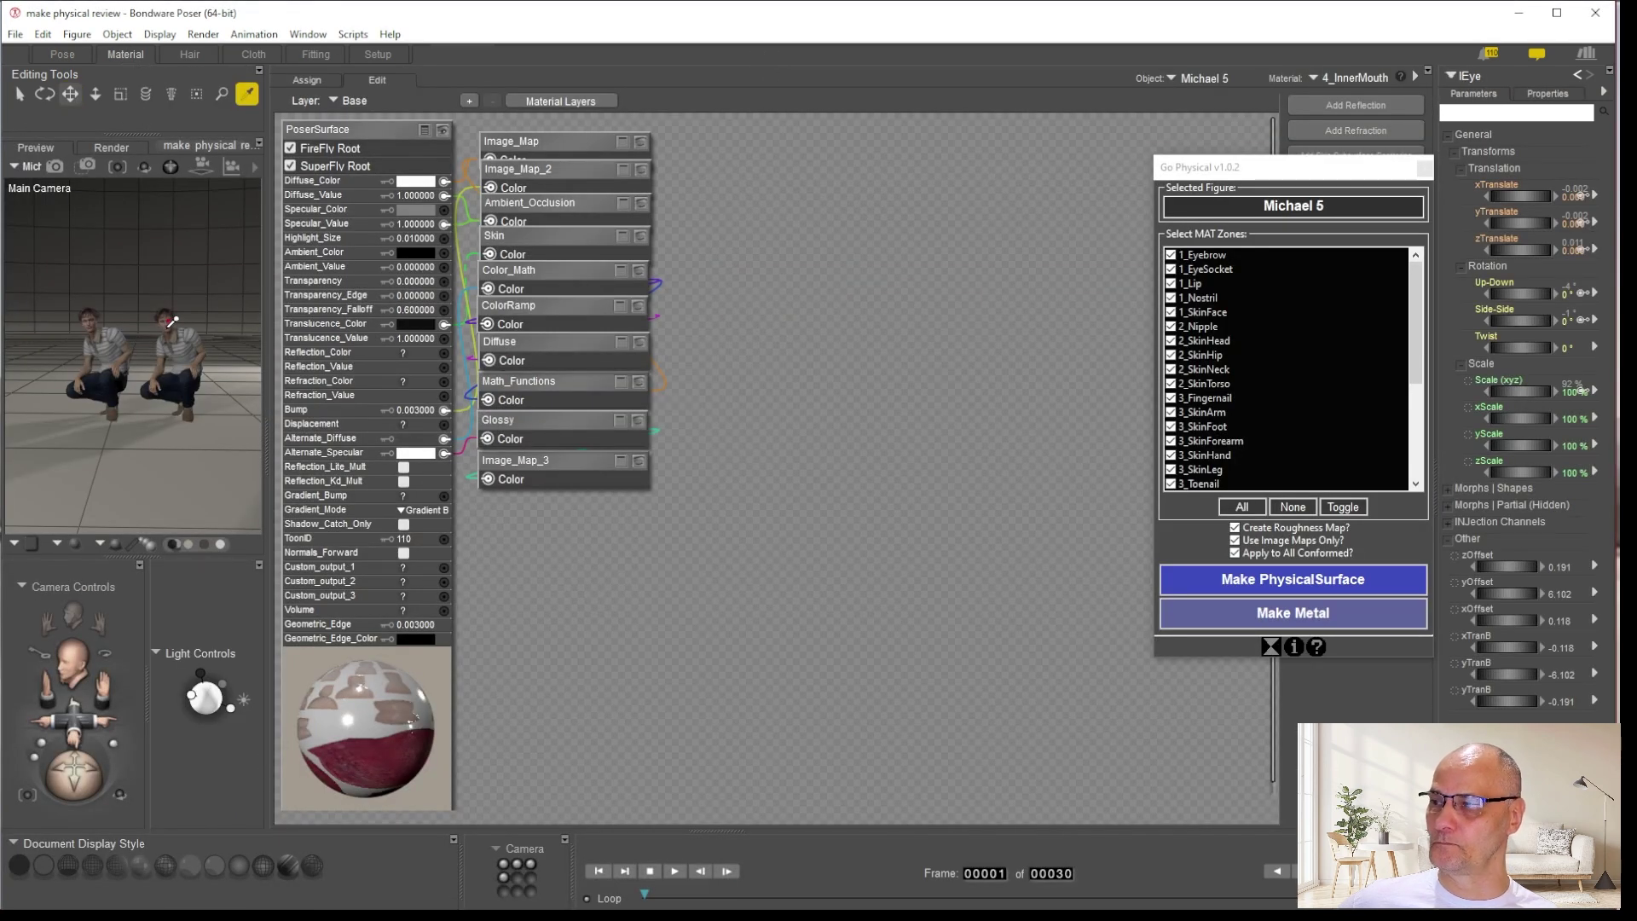
click(168, 325)
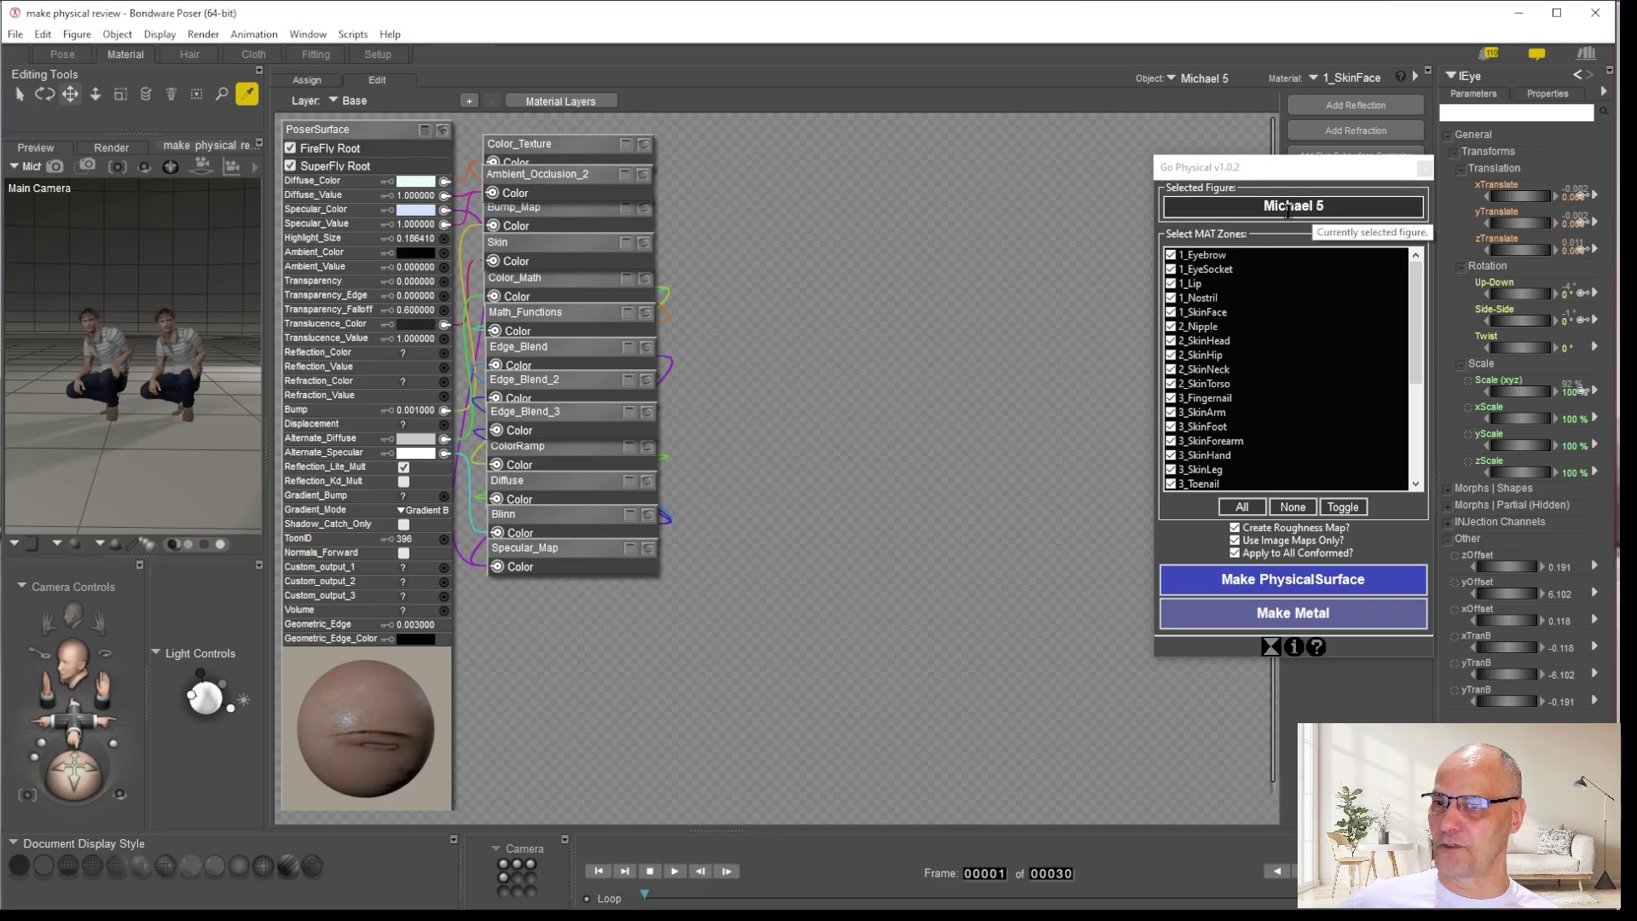
click(1288, 582)
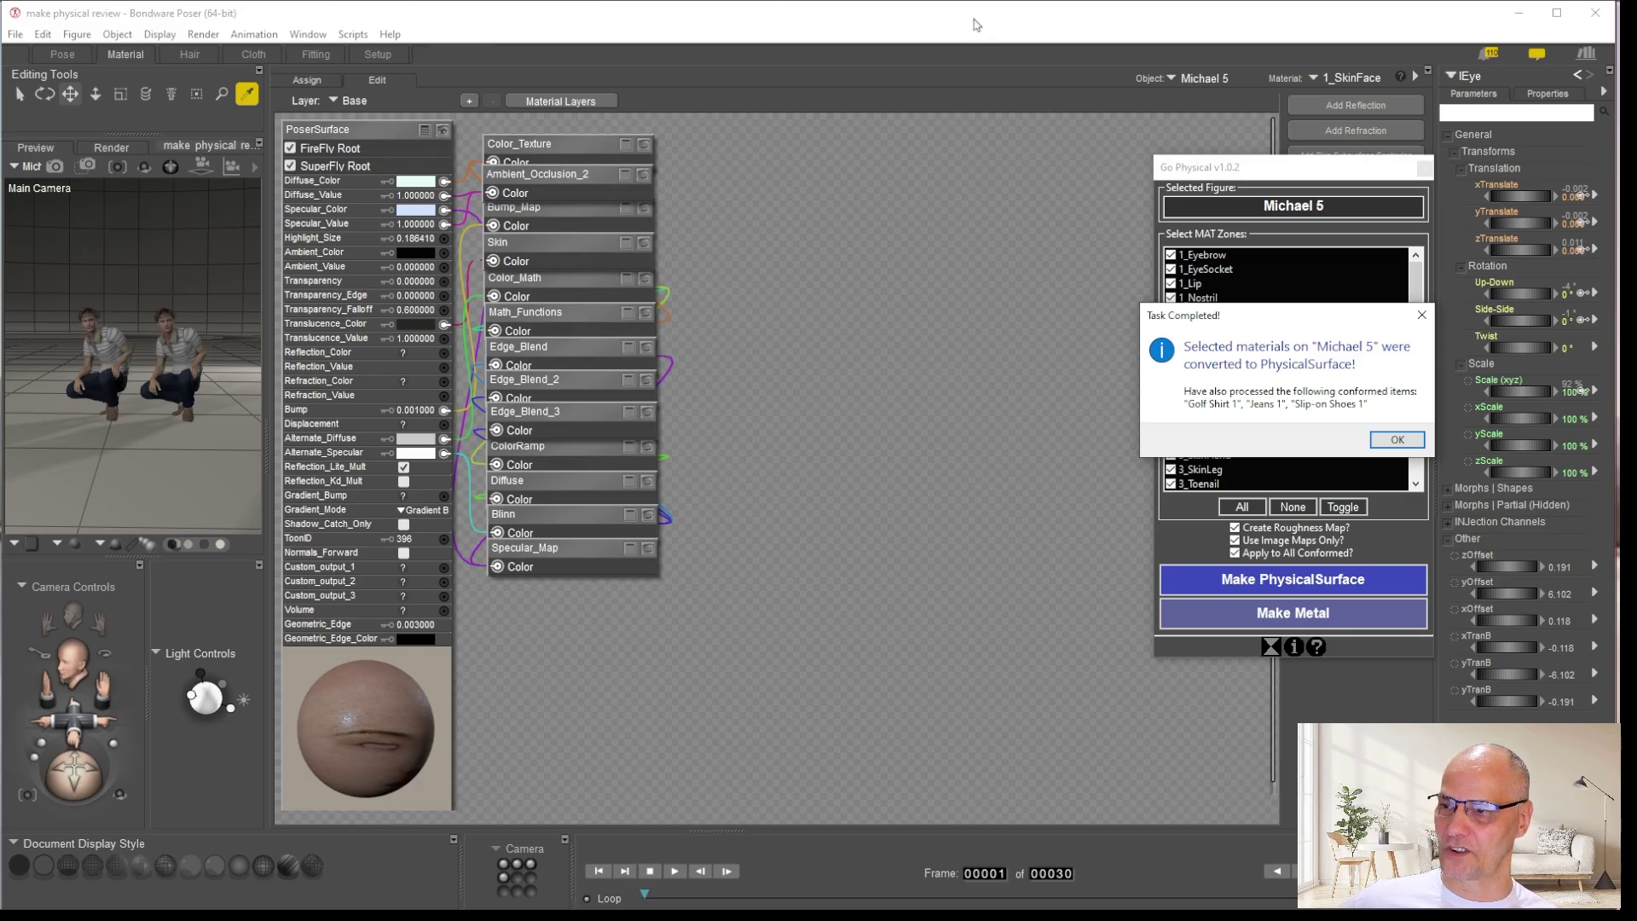
click(1397, 440)
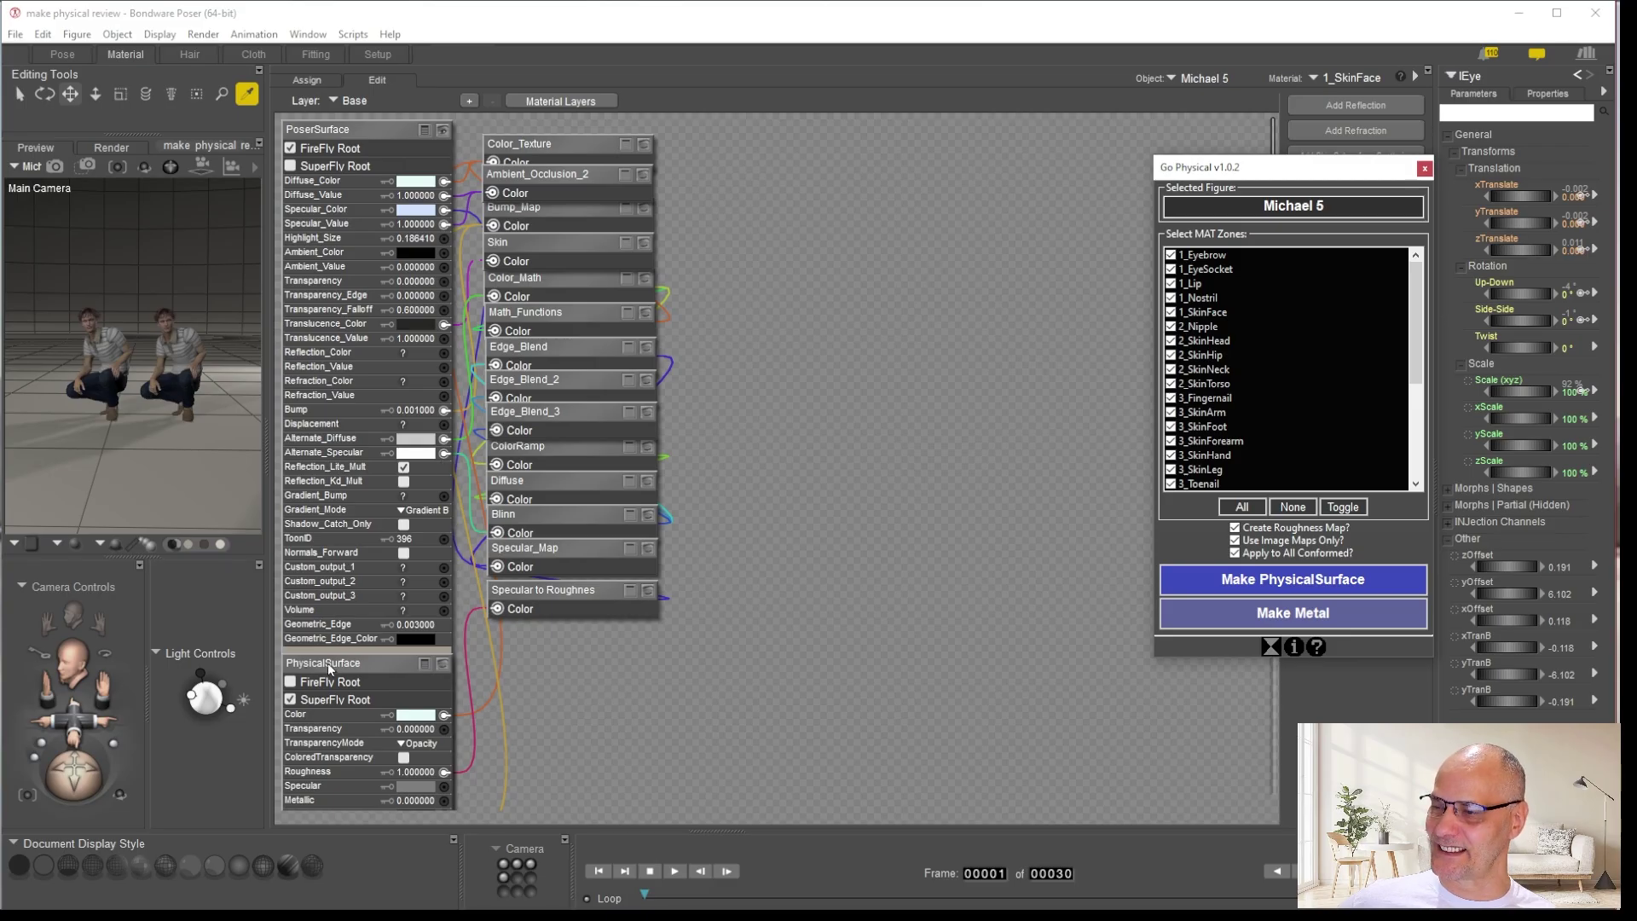
Move the new PhysicalSurface node out from under PoserSurface into the empty node area to expose its connections
drag(320, 664, 868, 349)
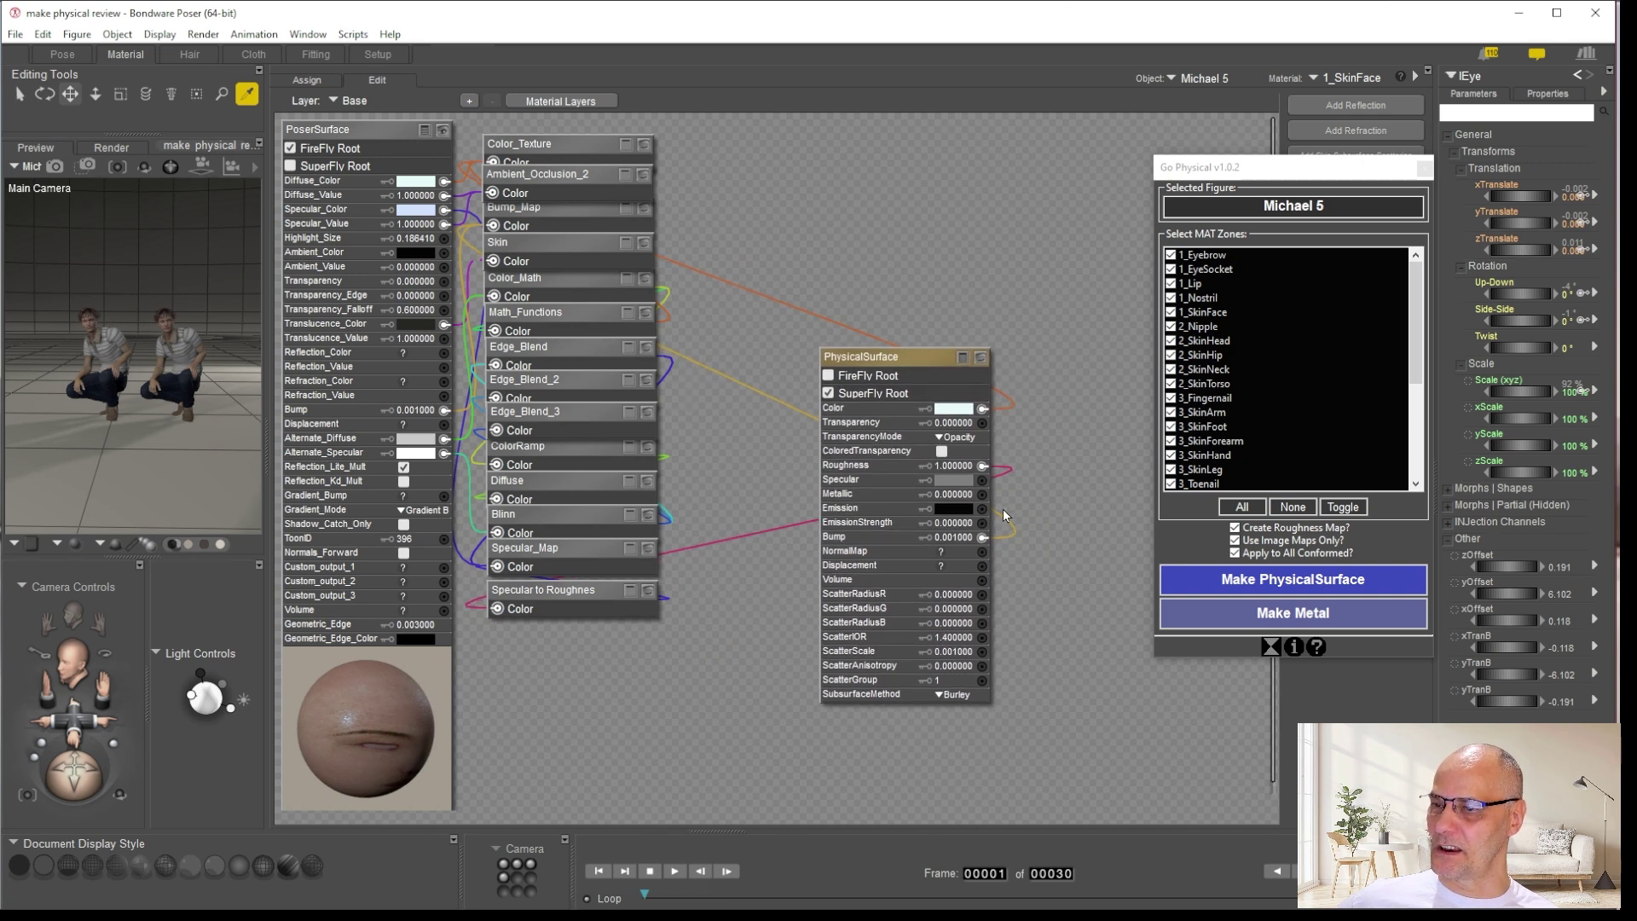
drag(923, 362, 843, 384)
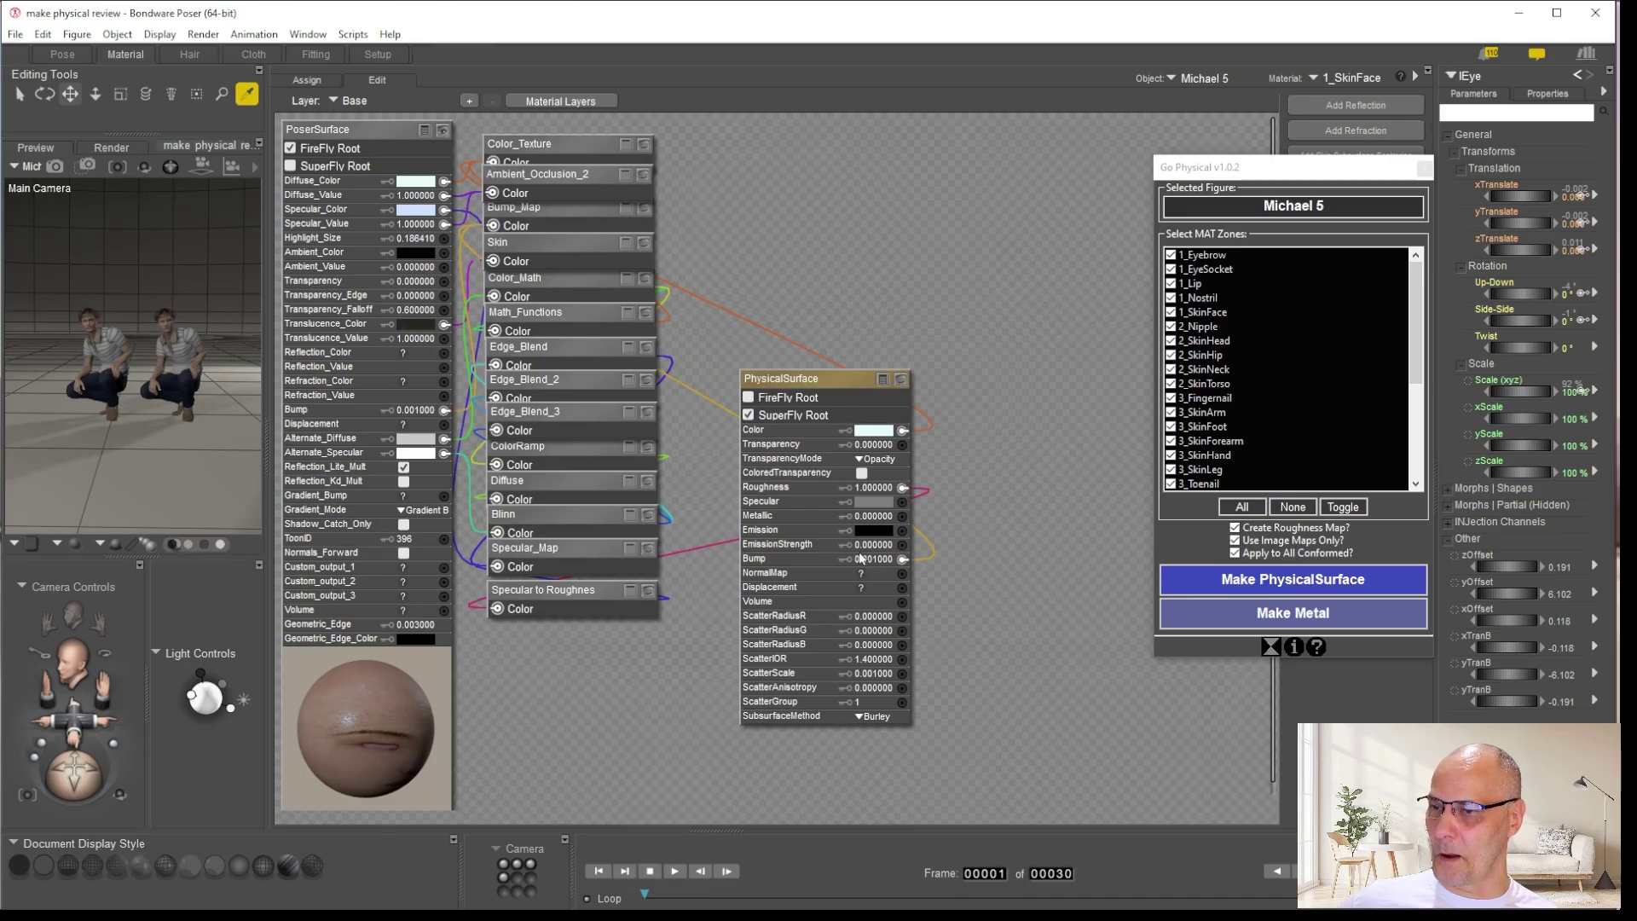
mouse_move(818, 381)
mouse_down()
mouse_move(704, 369)
mouse_move(733, 364)
mouse_move(719, 431)
mouse_move(787, 405)
mouse_move(806, 342)
mouse_move(837, 383)
mouse_up()
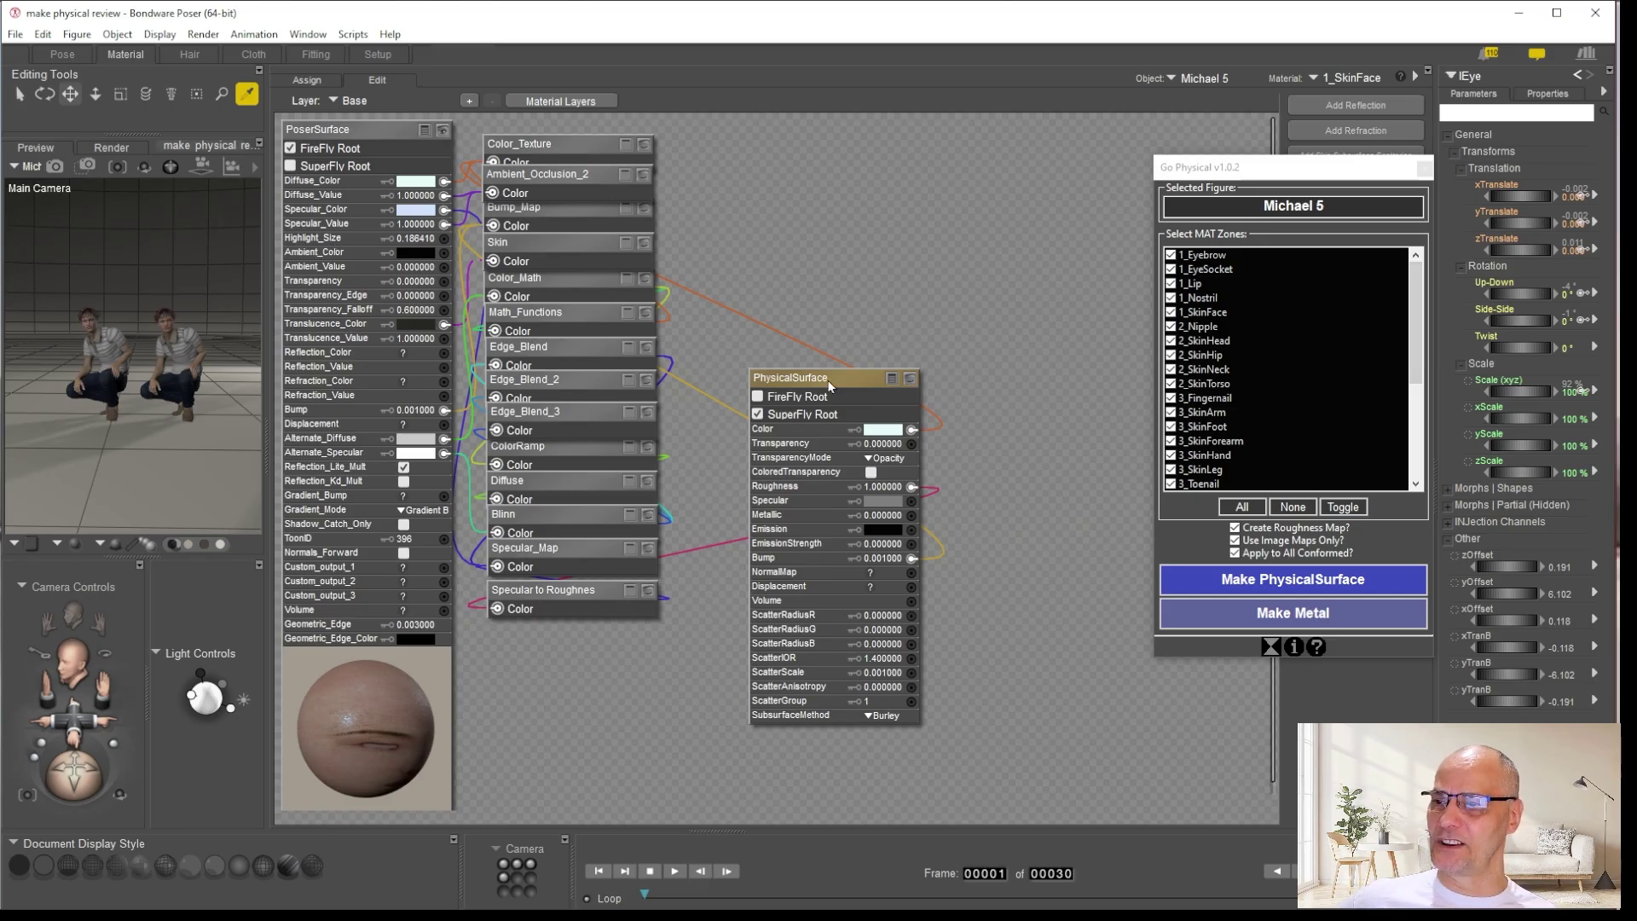
drag(825, 384, 790, 426)
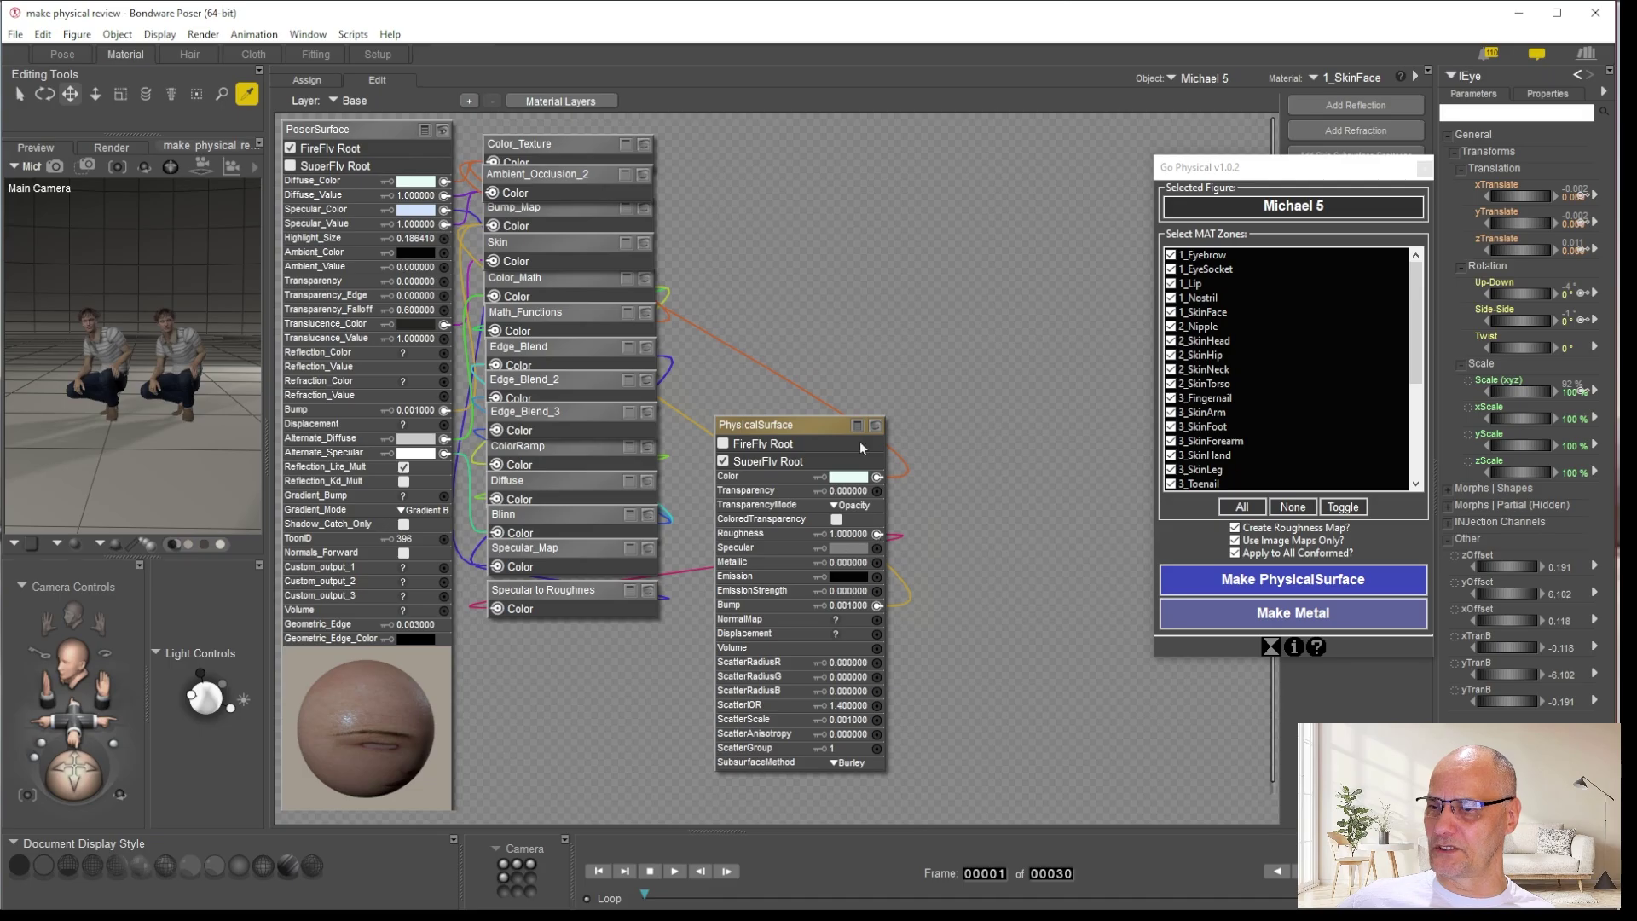
drag(800, 425, 791, 439)
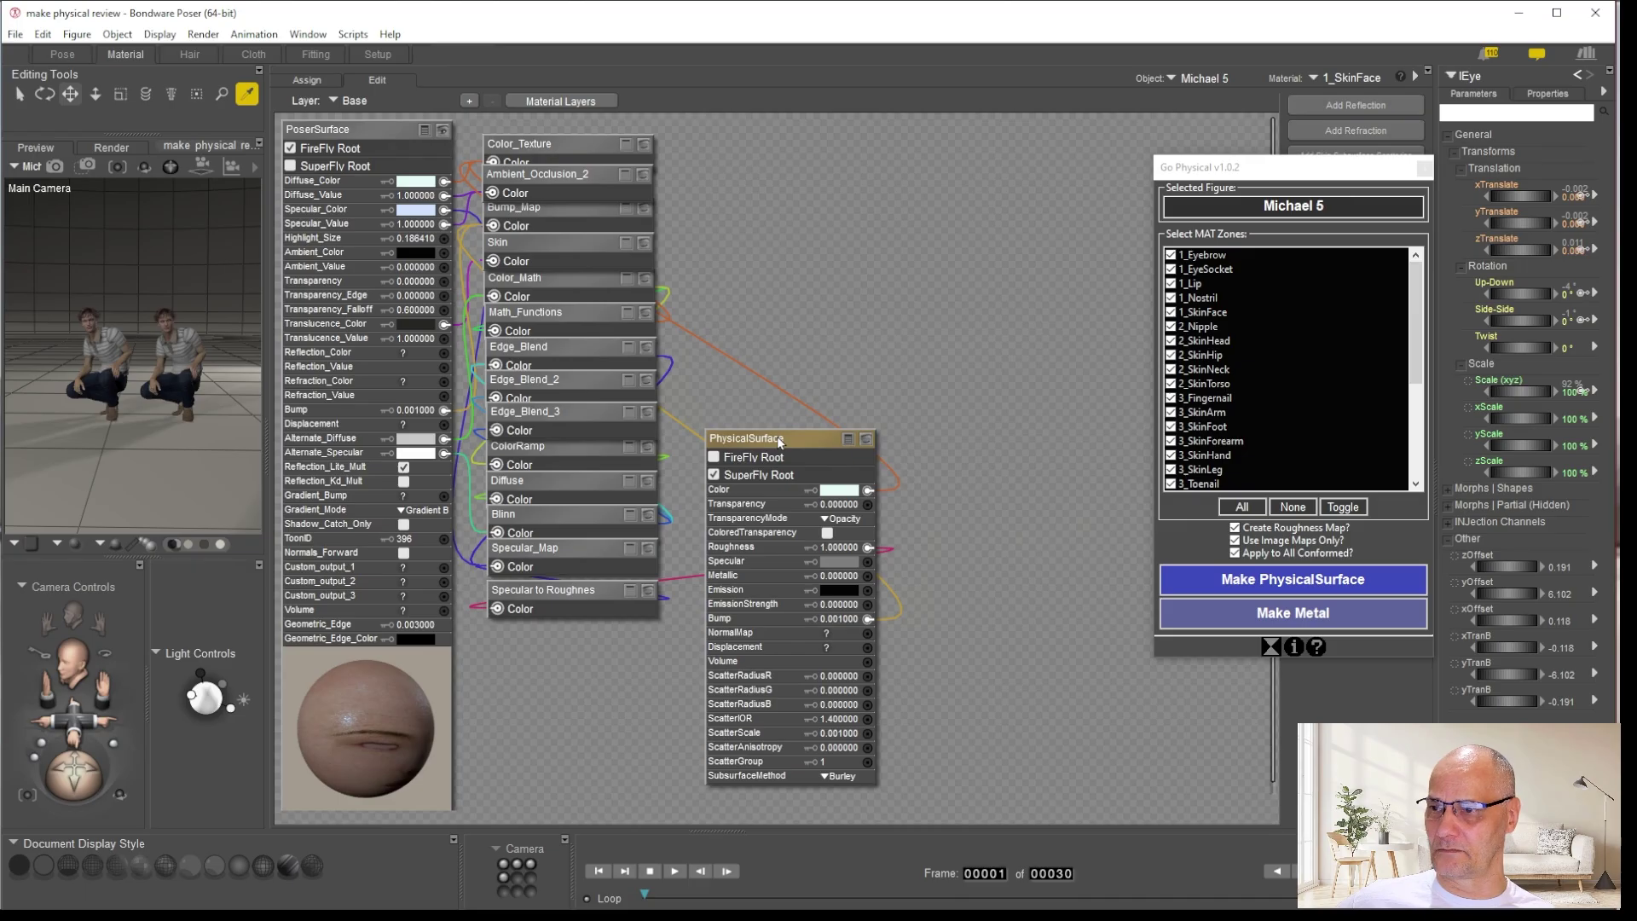
Return to the Pose room and close the Go Physical panel
click(58, 51)
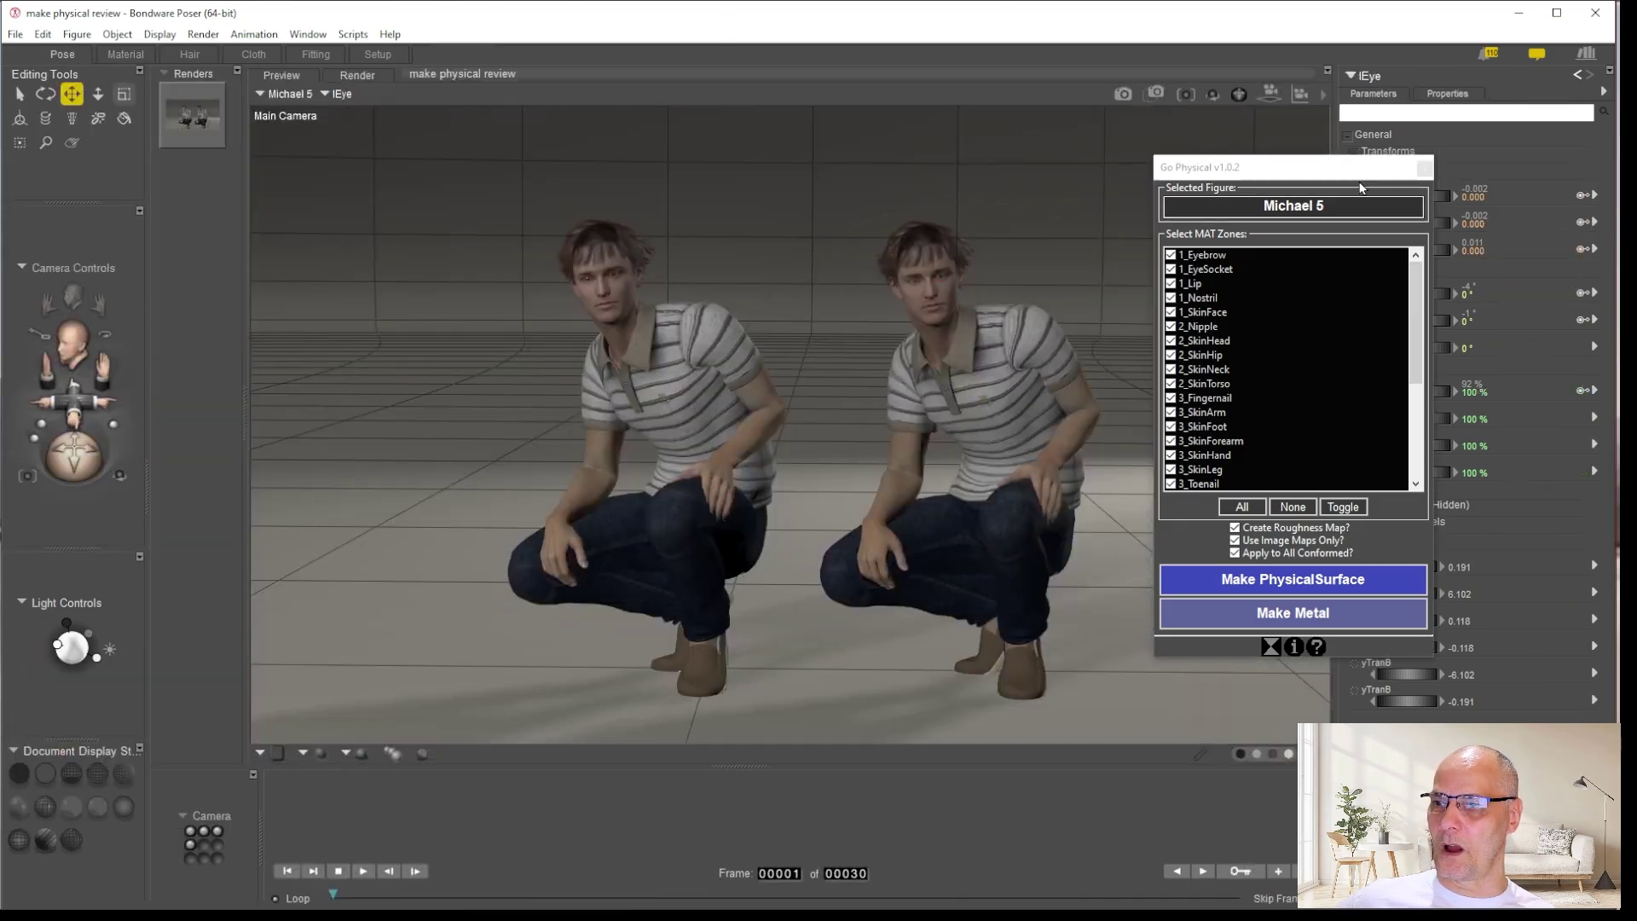
click(1423, 167)
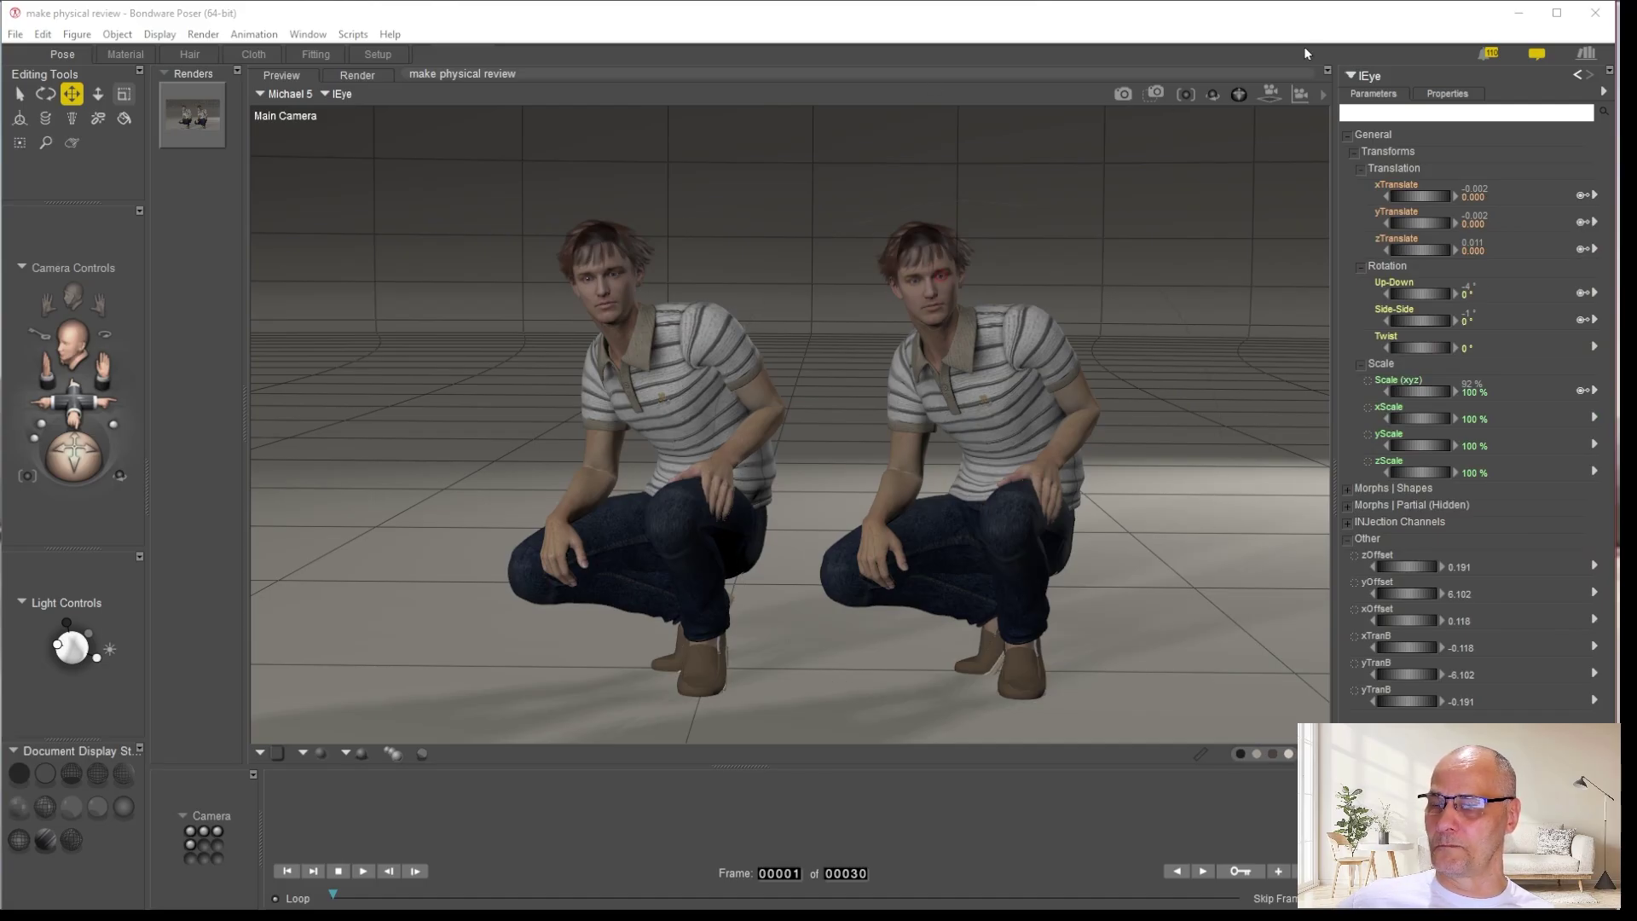
Render both Michael 5 figures with SuperFly using the current render settings
click(1323, 95)
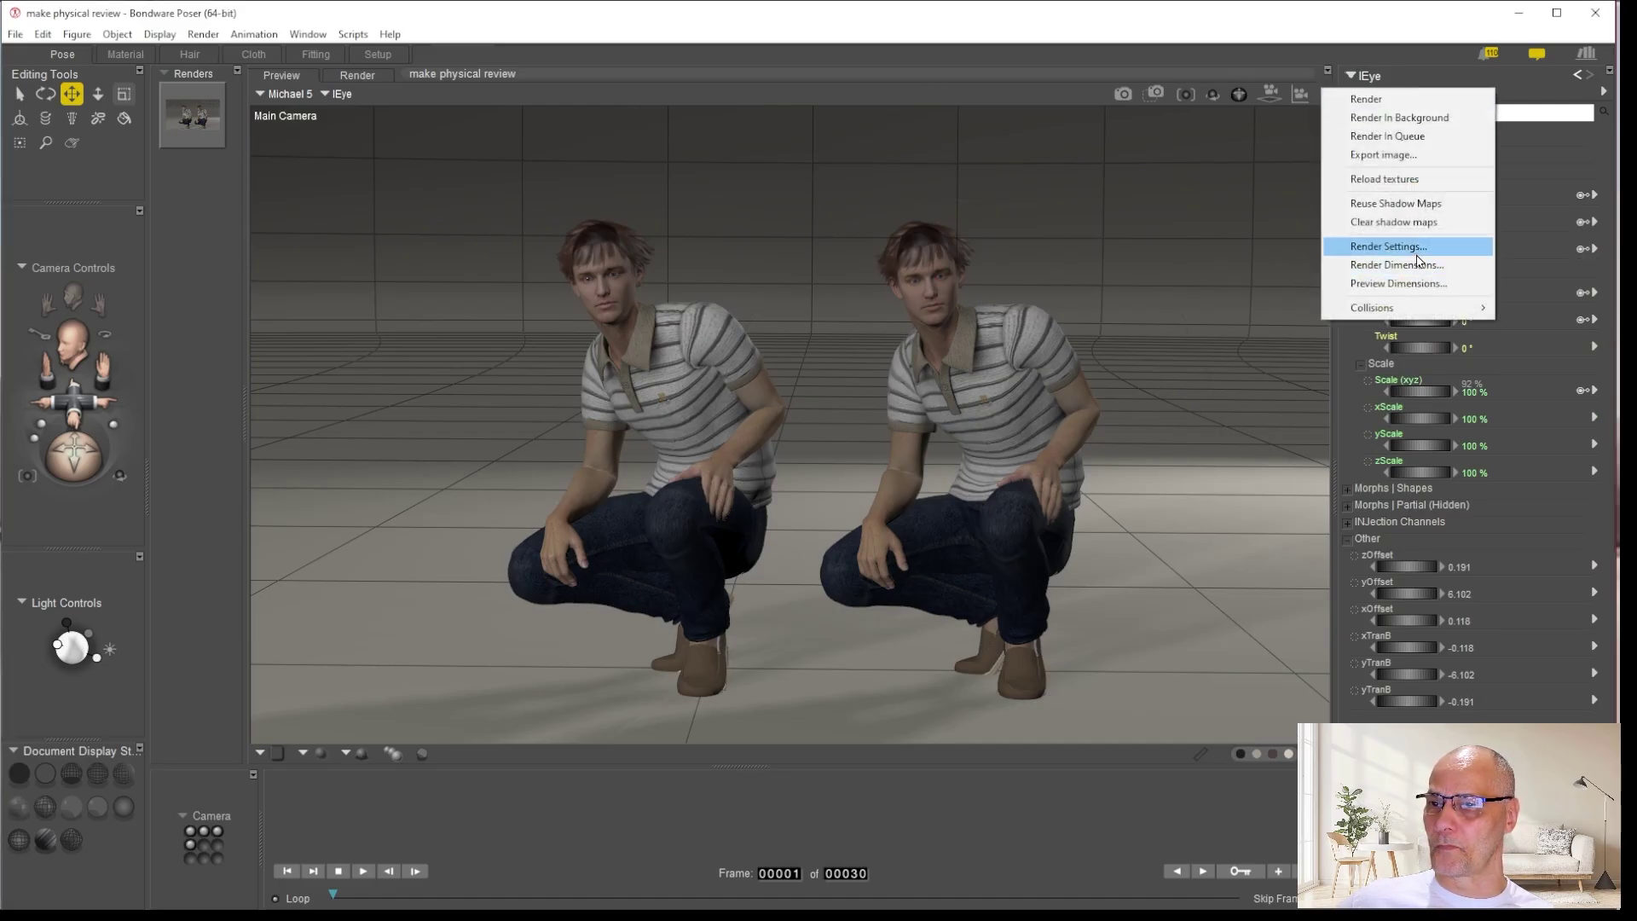
click(1418, 248)
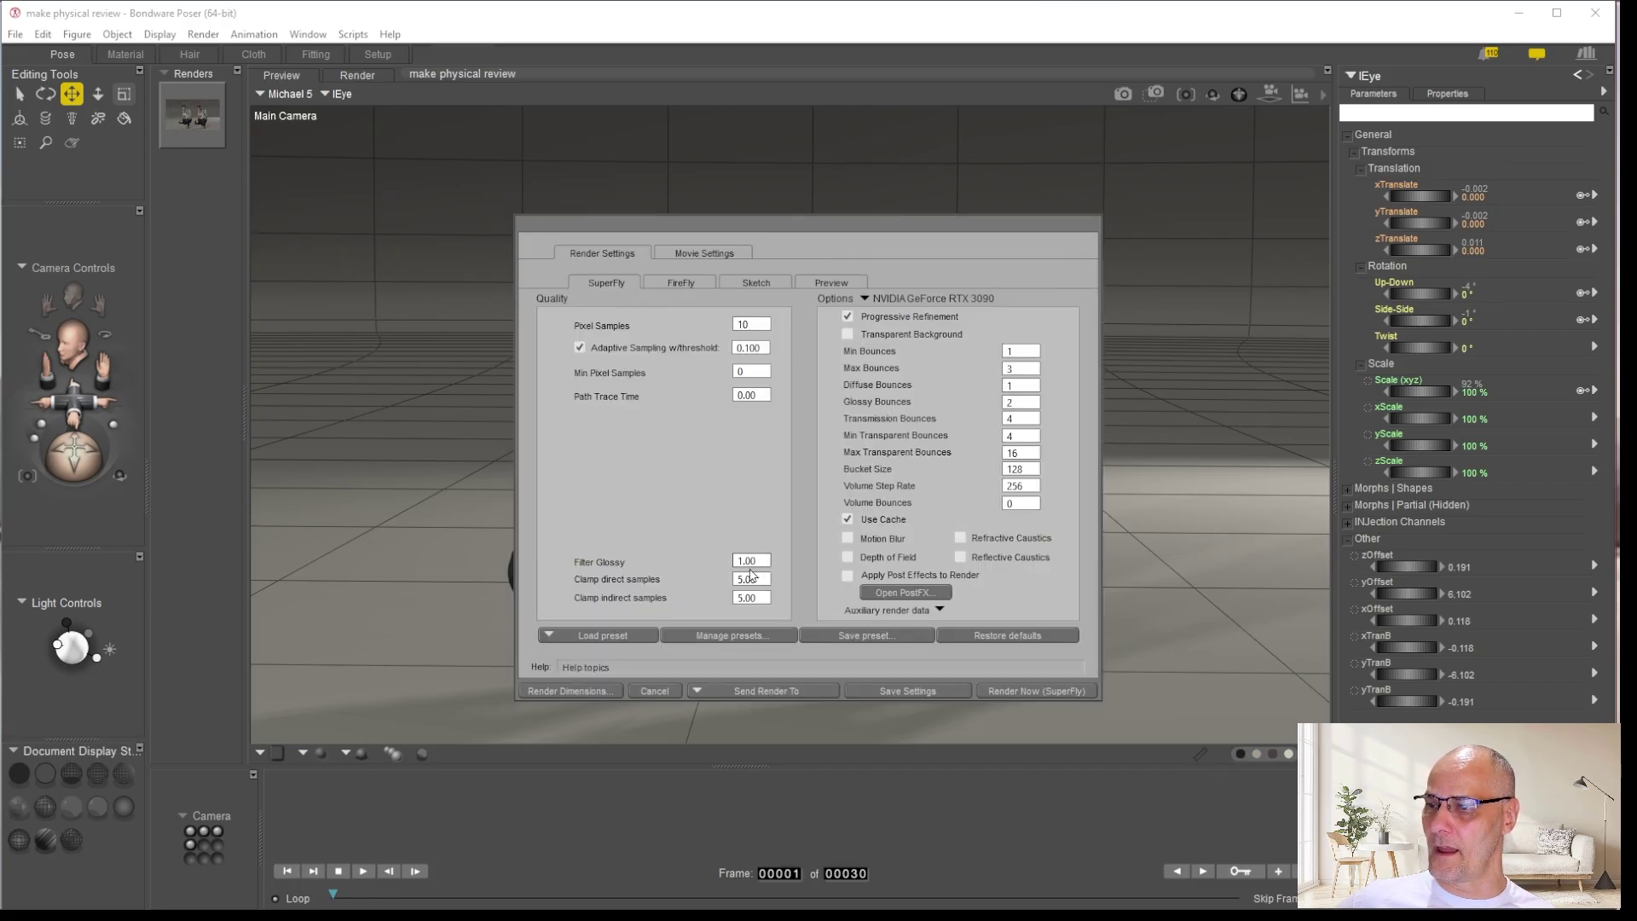
click(1020, 689)
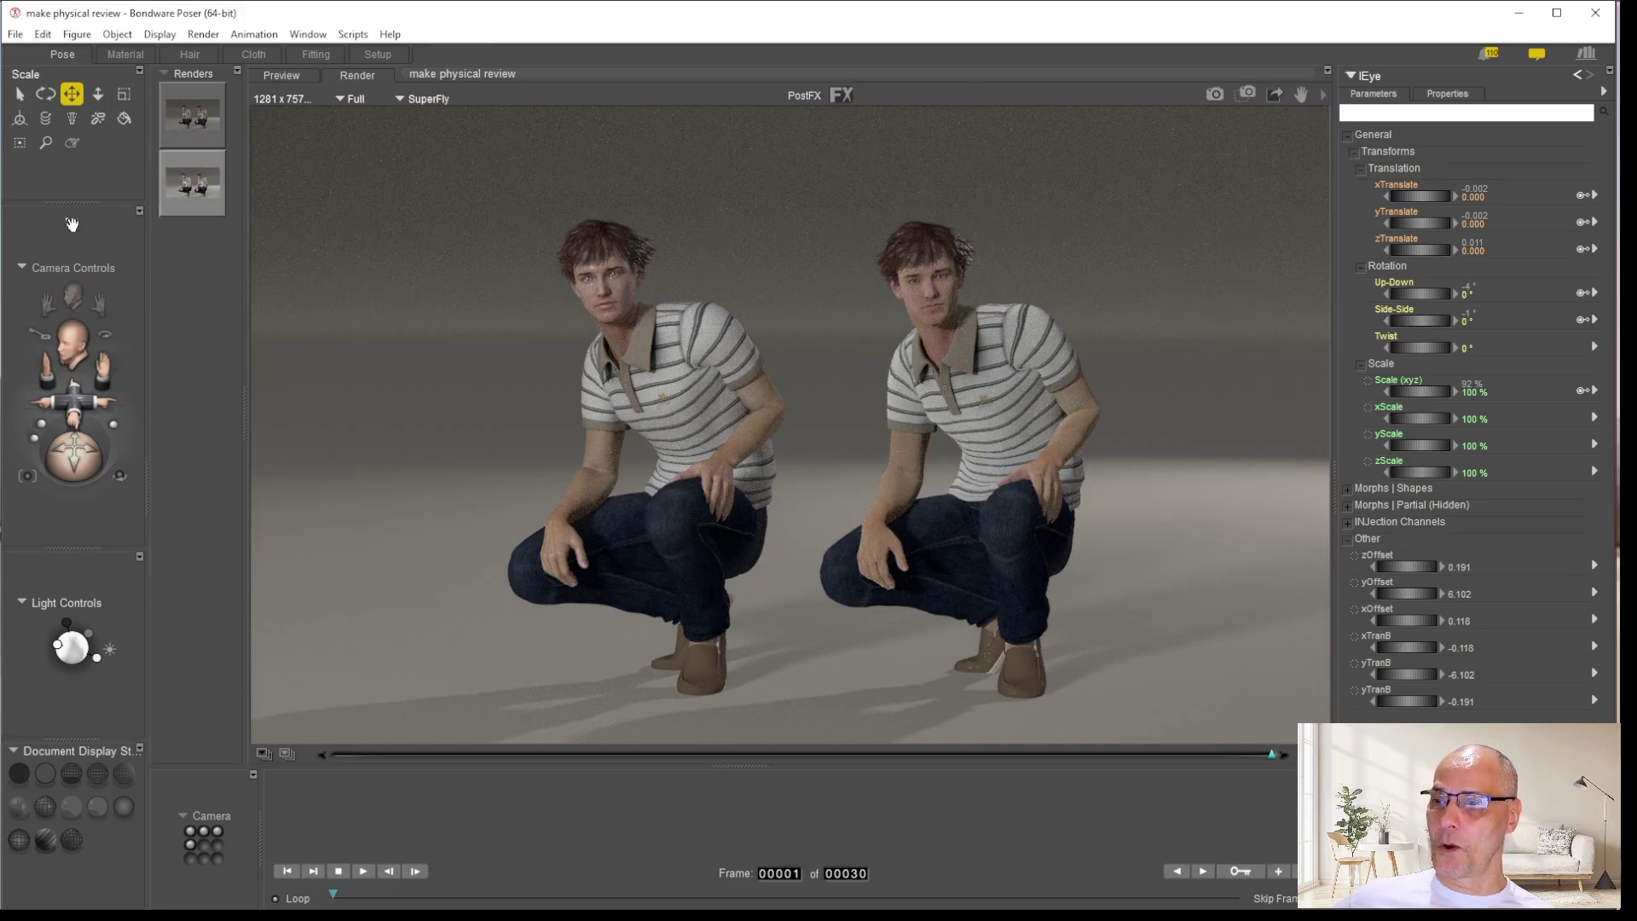
Pick the hair1 material of the left figure's BlaineHair in the Material room and convert all its MAT zones to PhysicalSurface
click(935, 320)
click(932, 309)
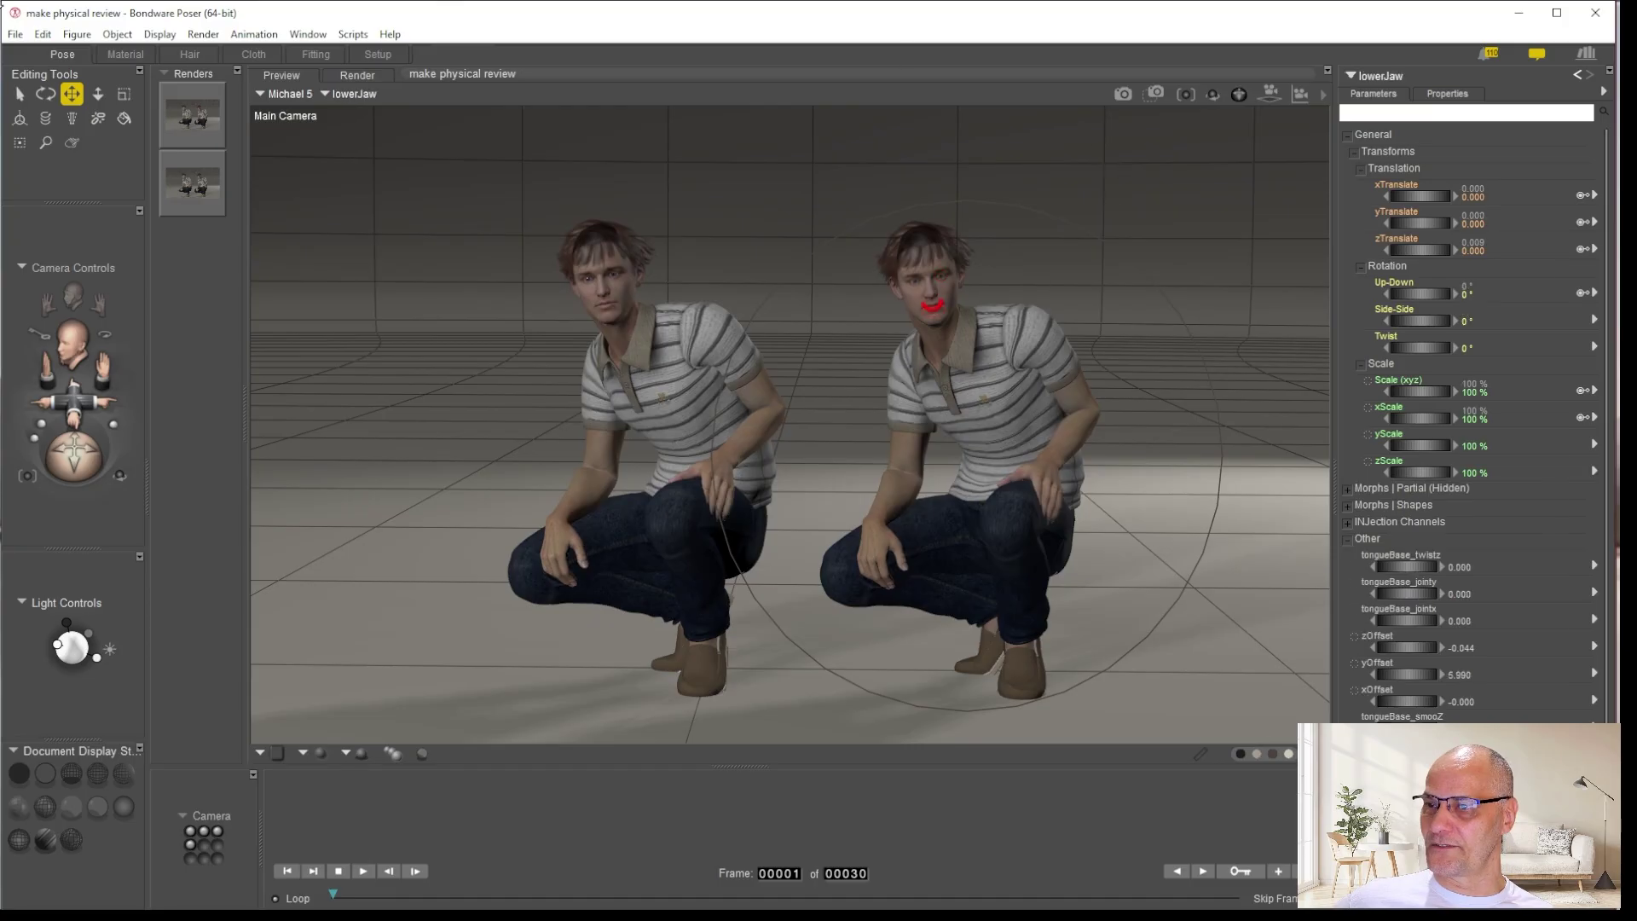
click(128, 55)
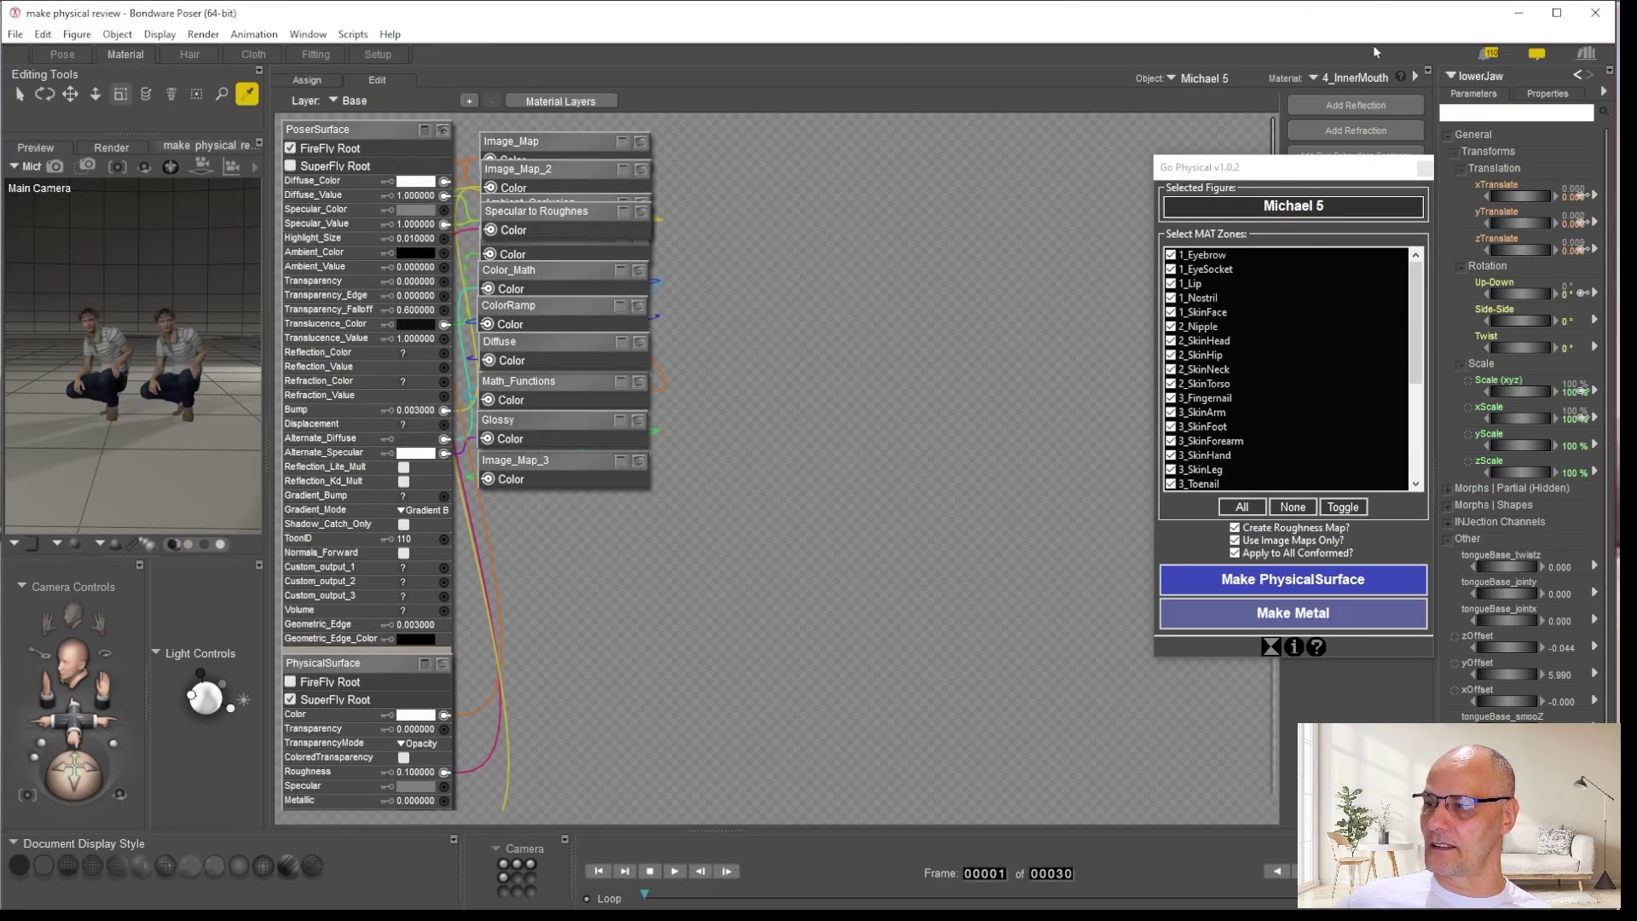
click(1365, 84)
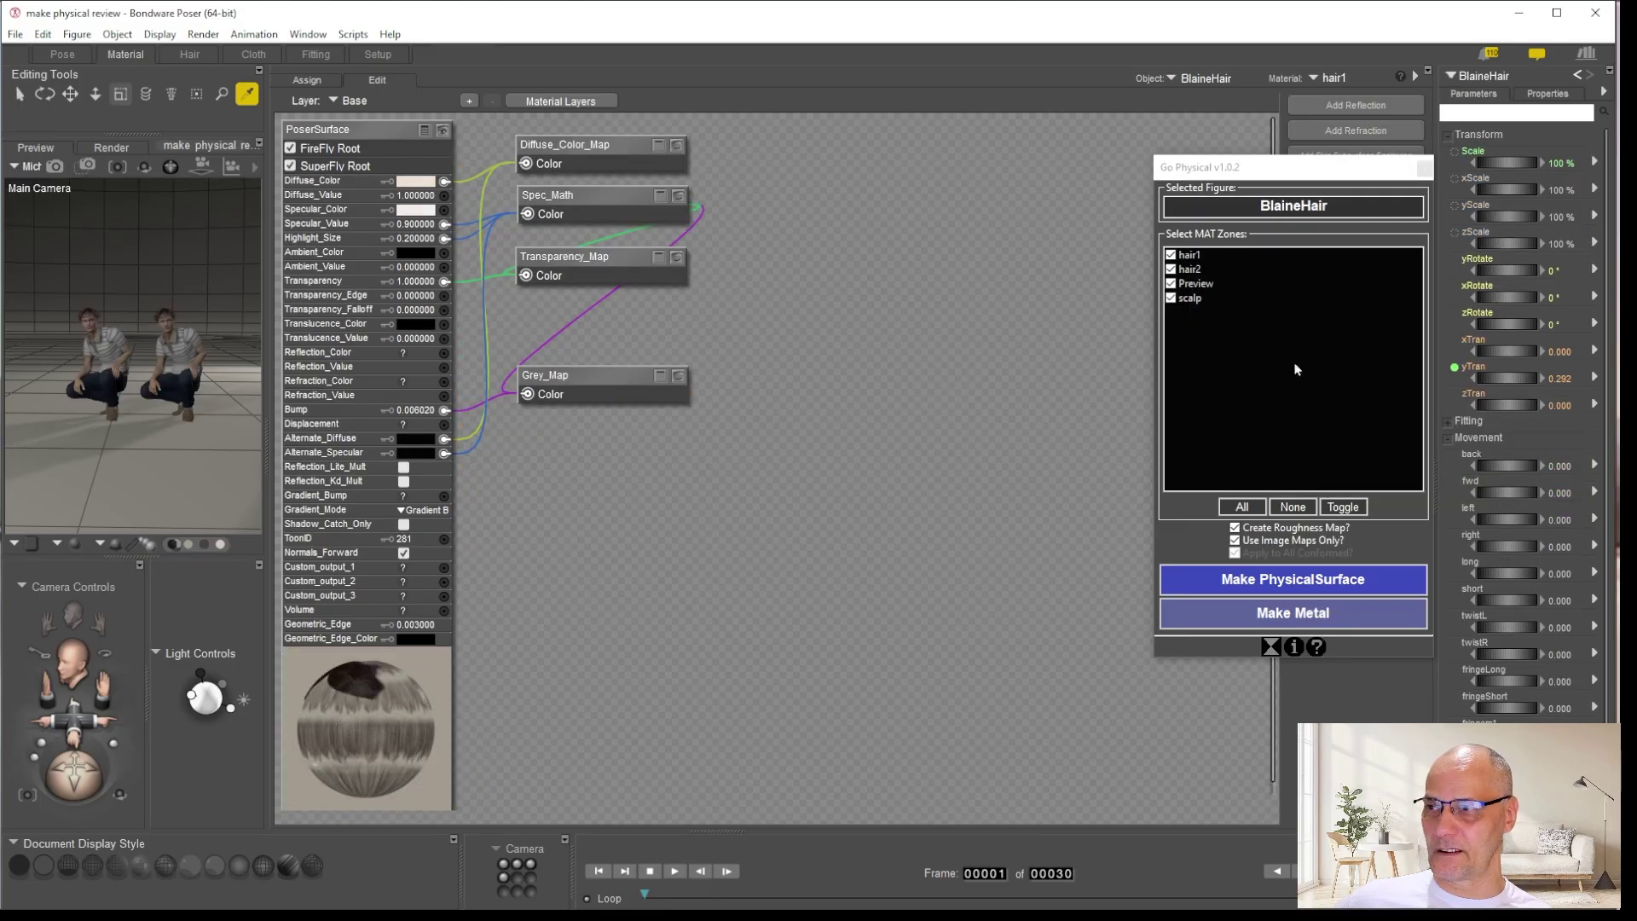
click(1217, 83)
click(1010, 295)
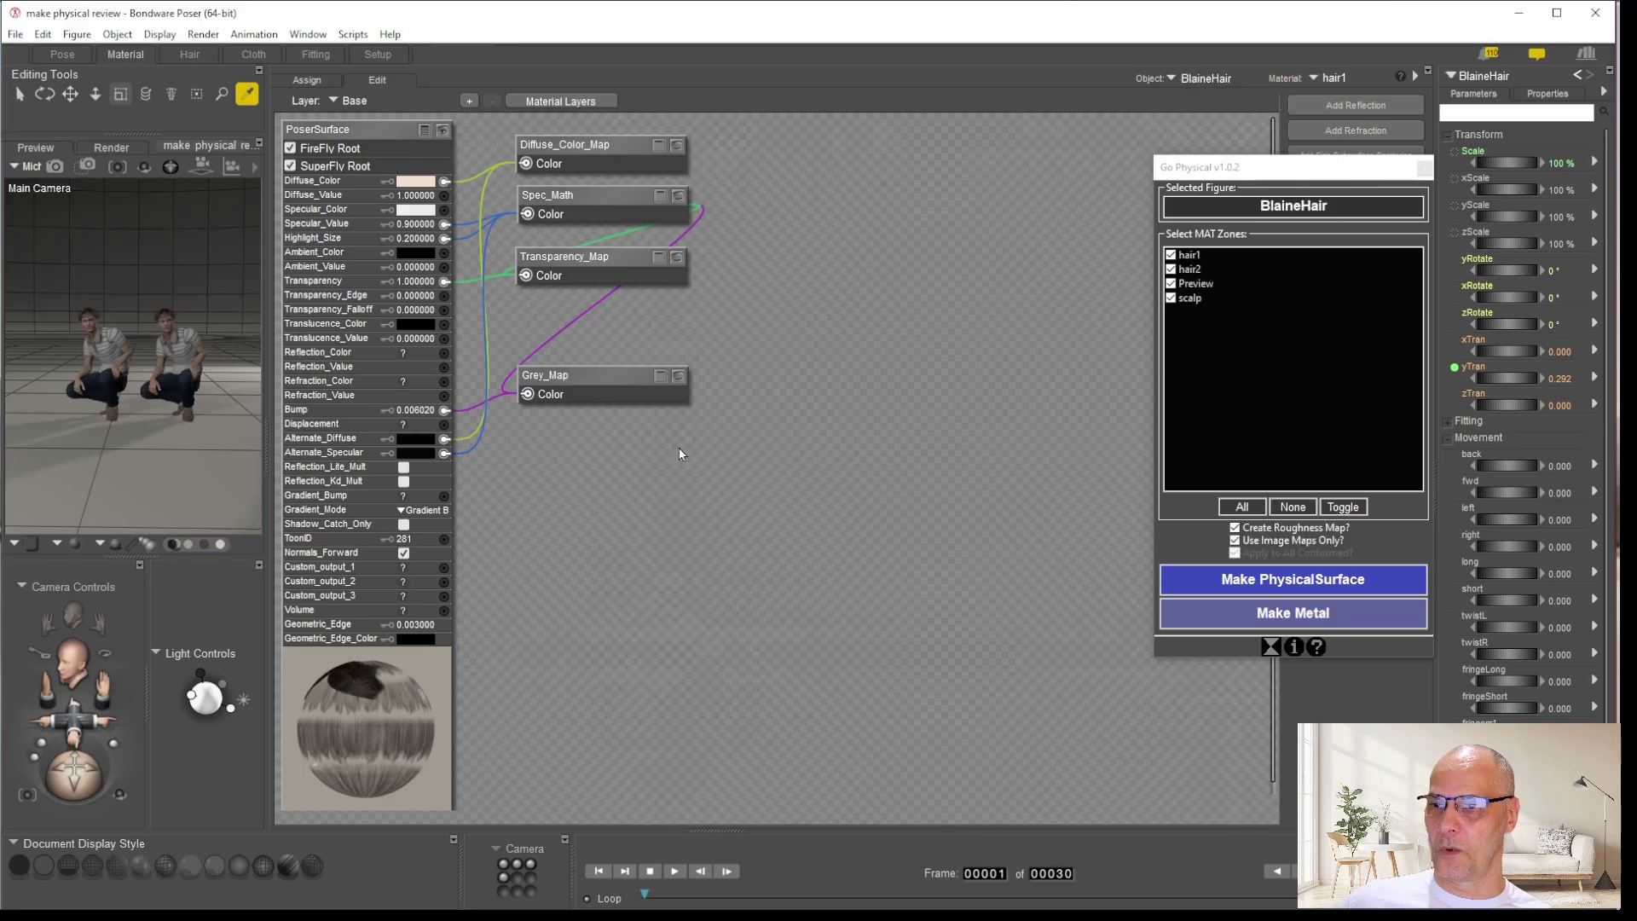
click(1317, 584)
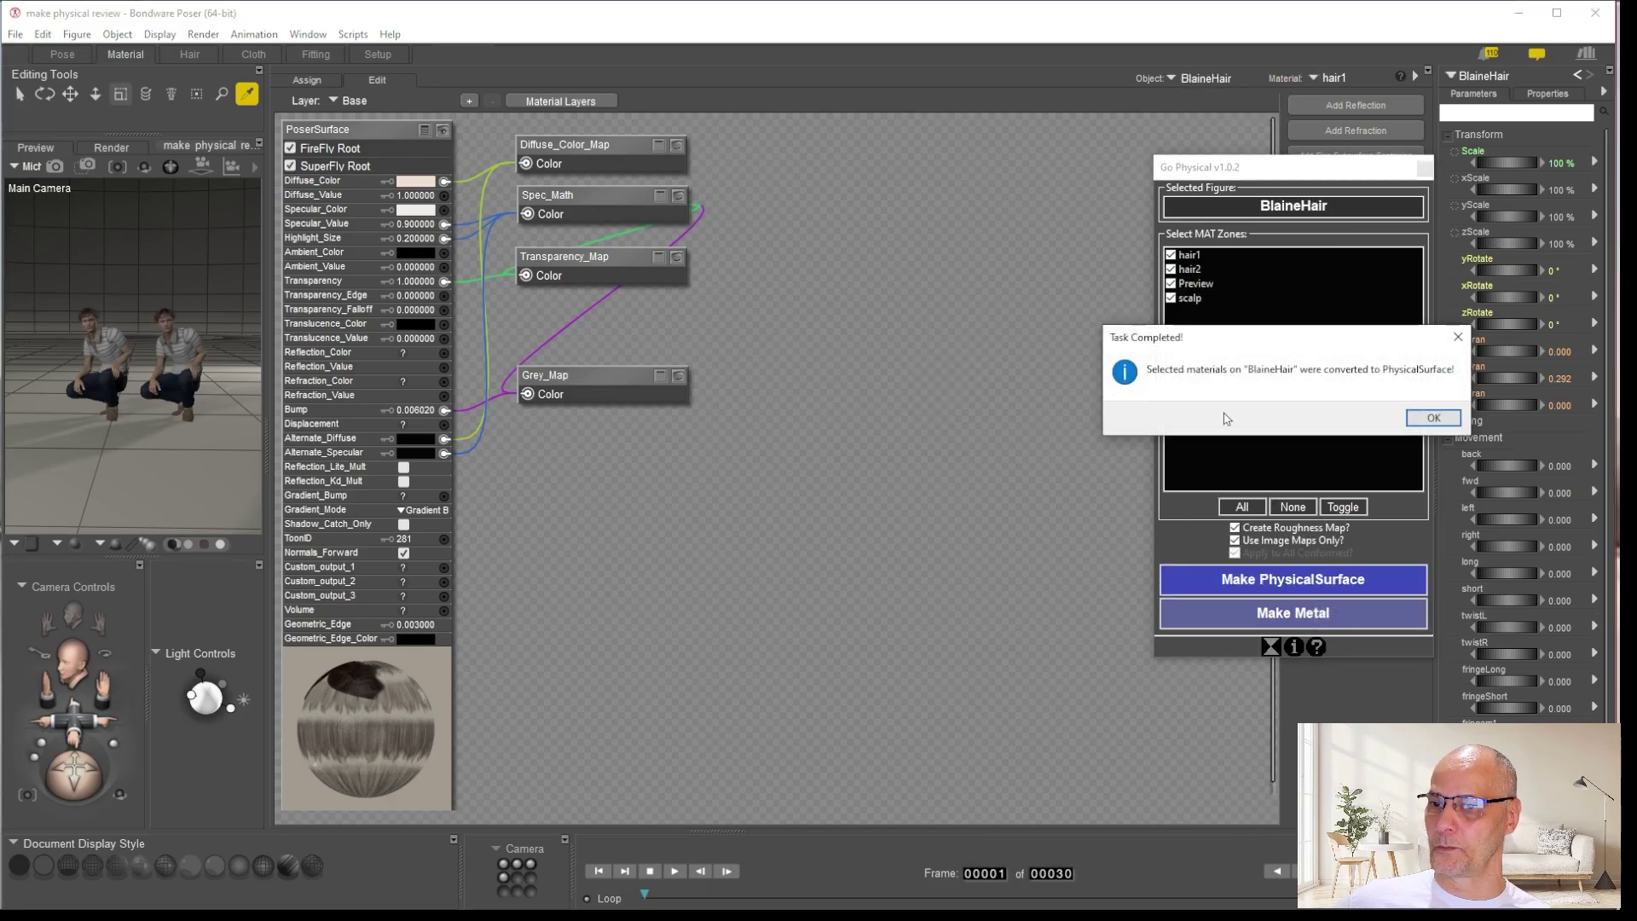
click(1459, 341)
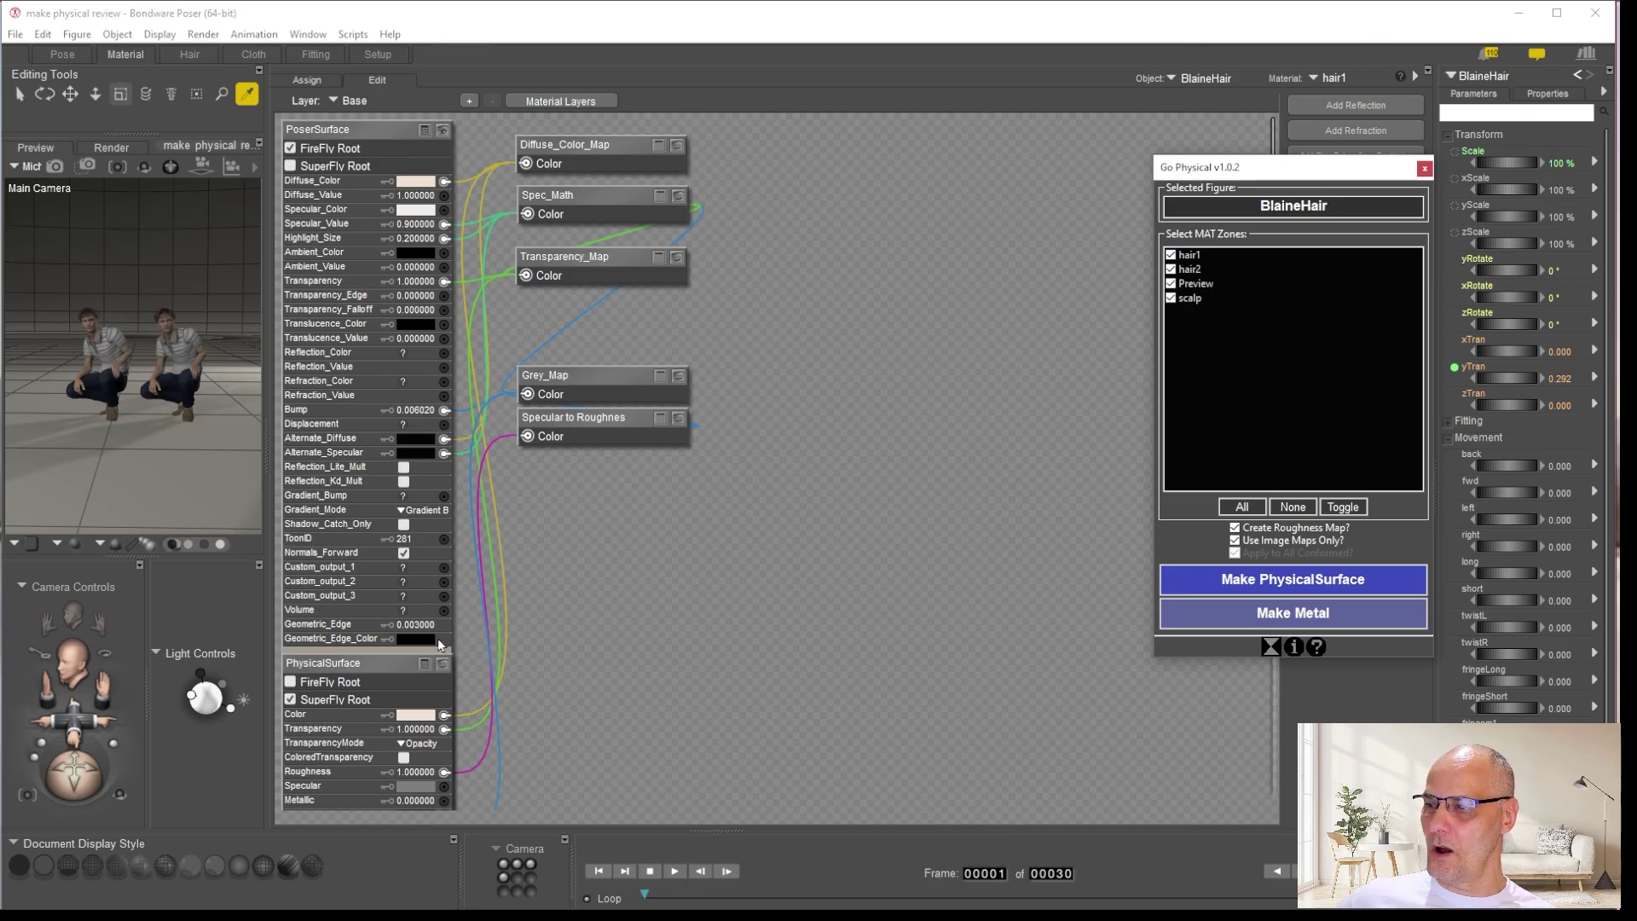
Sample the hair of both figures in the preview and compare their nodes to identify which BlaineHair was converted
click(1212, 82)
click(919, 505)
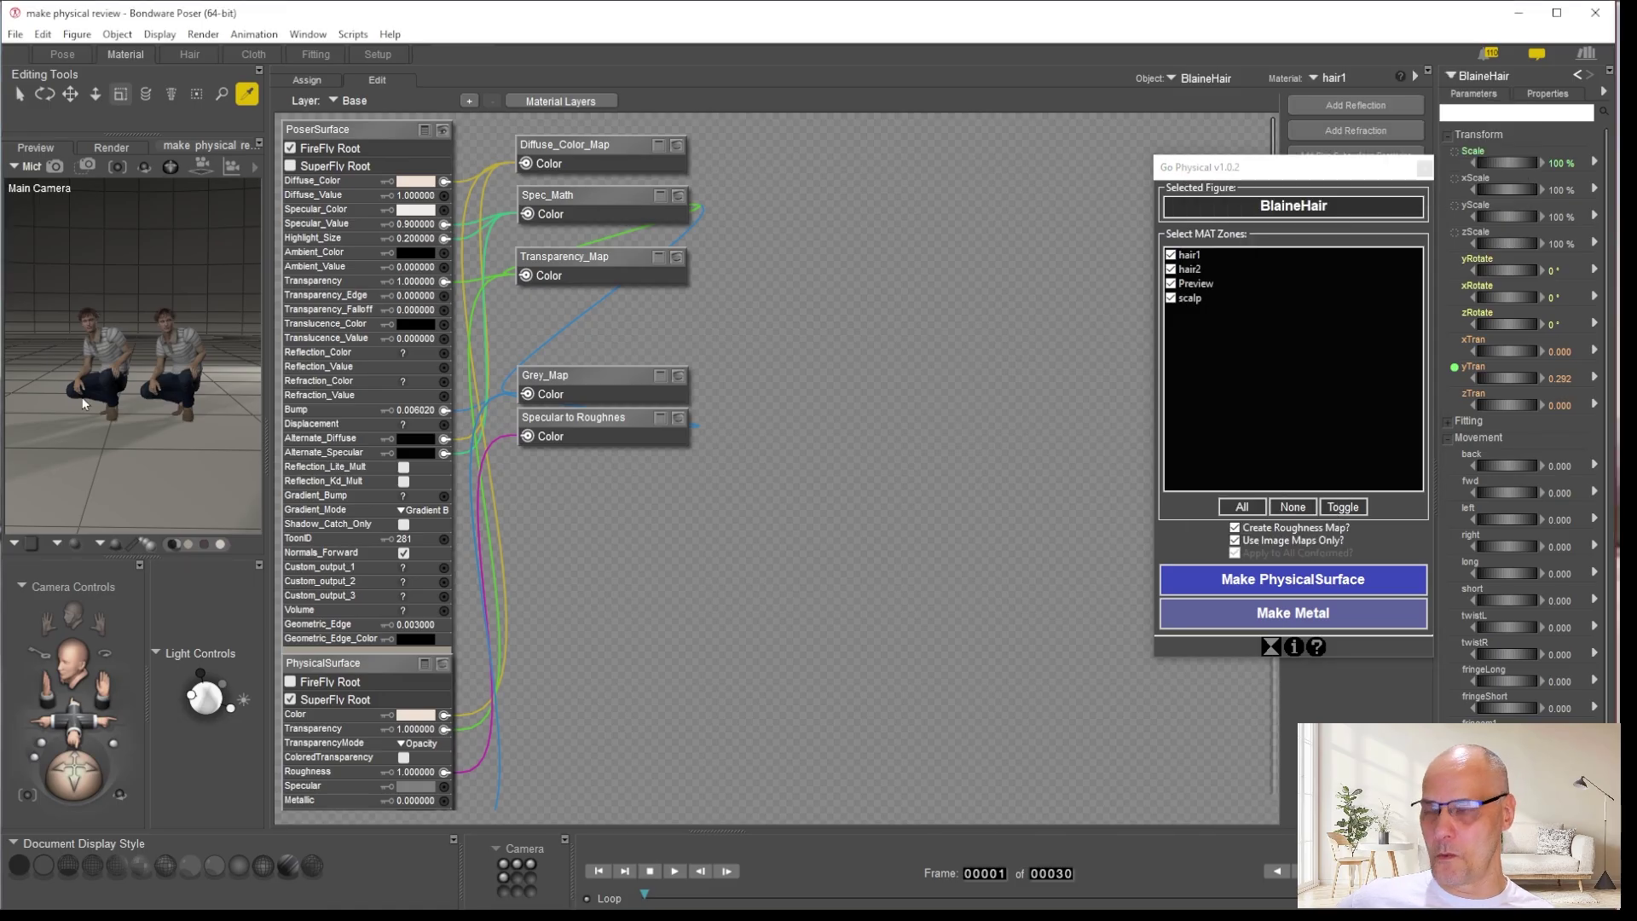
click(94, 304)
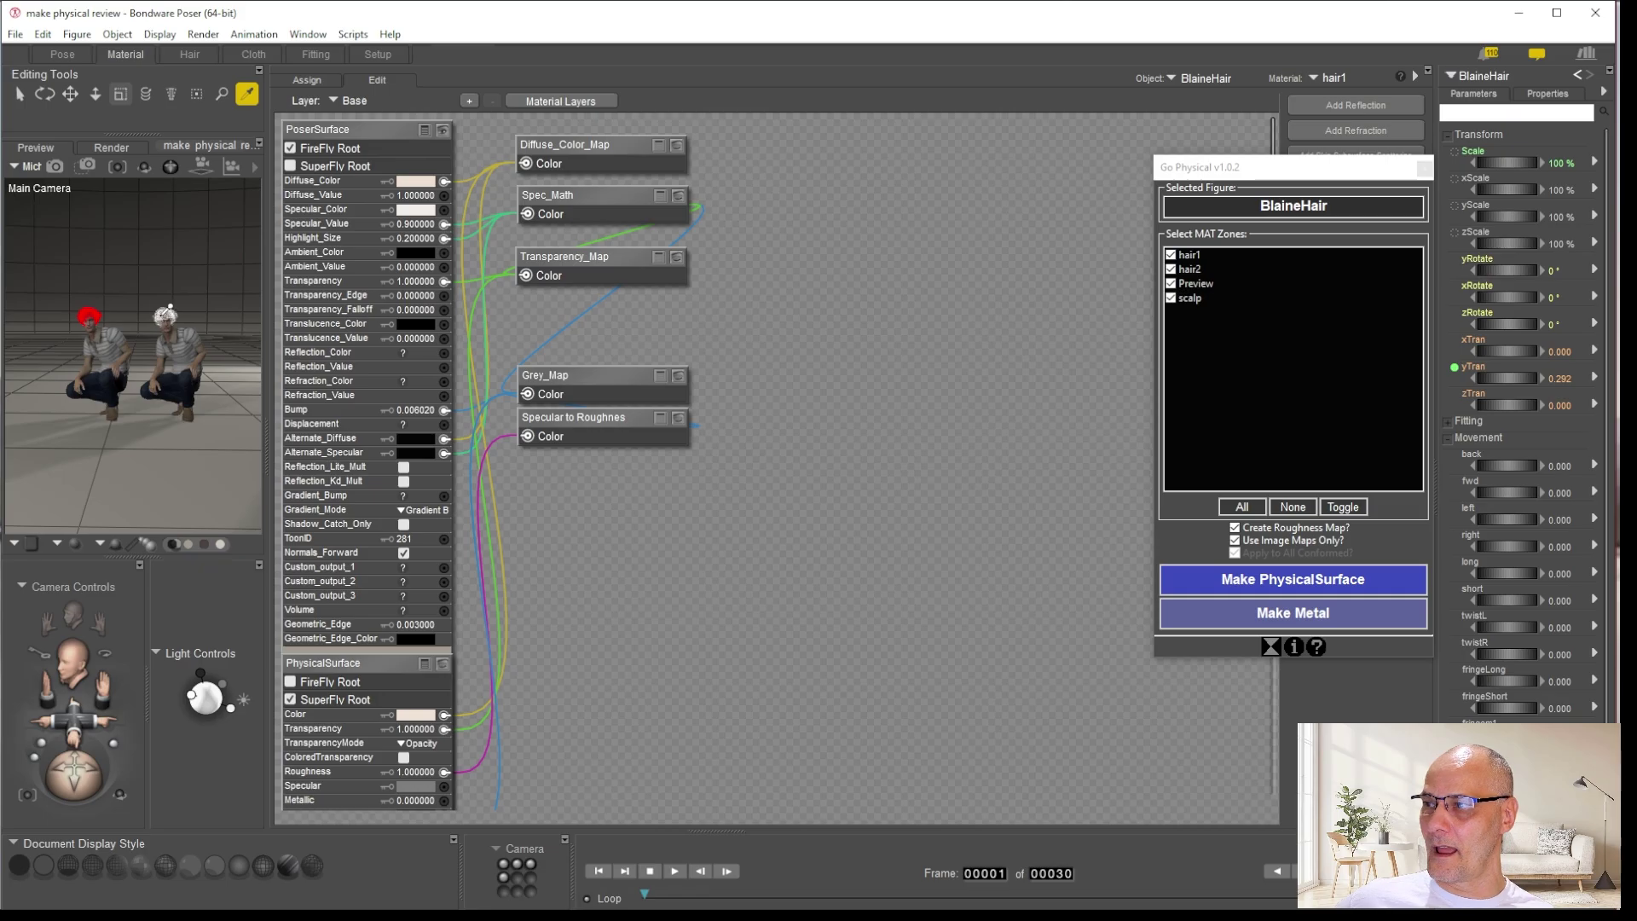
click(165, 321)
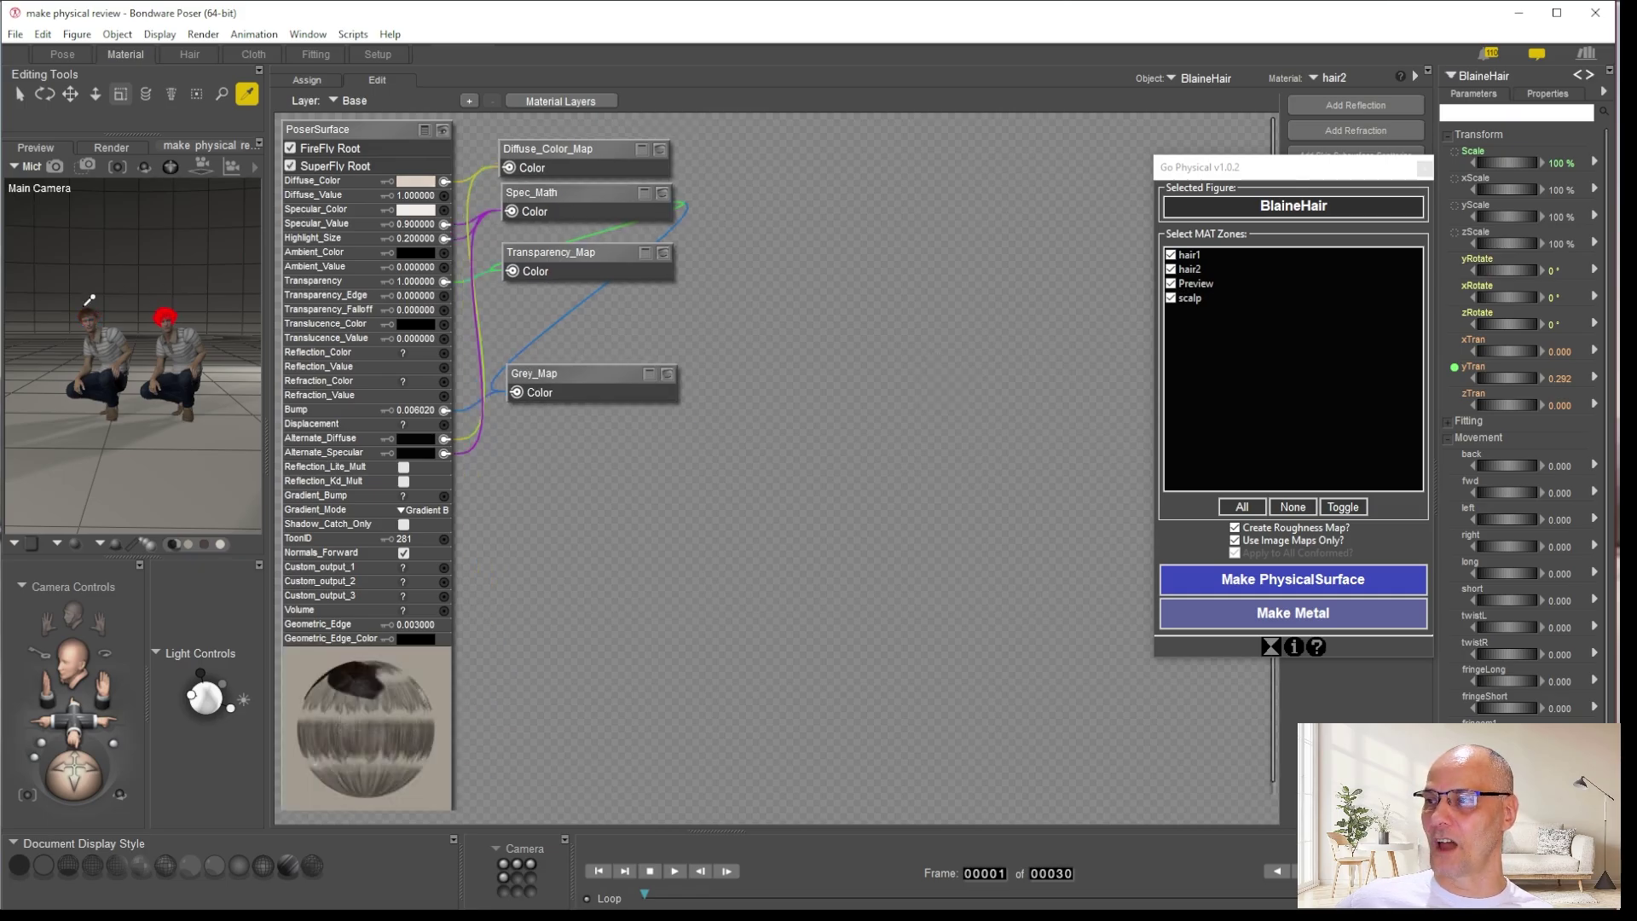
click(89, 312)
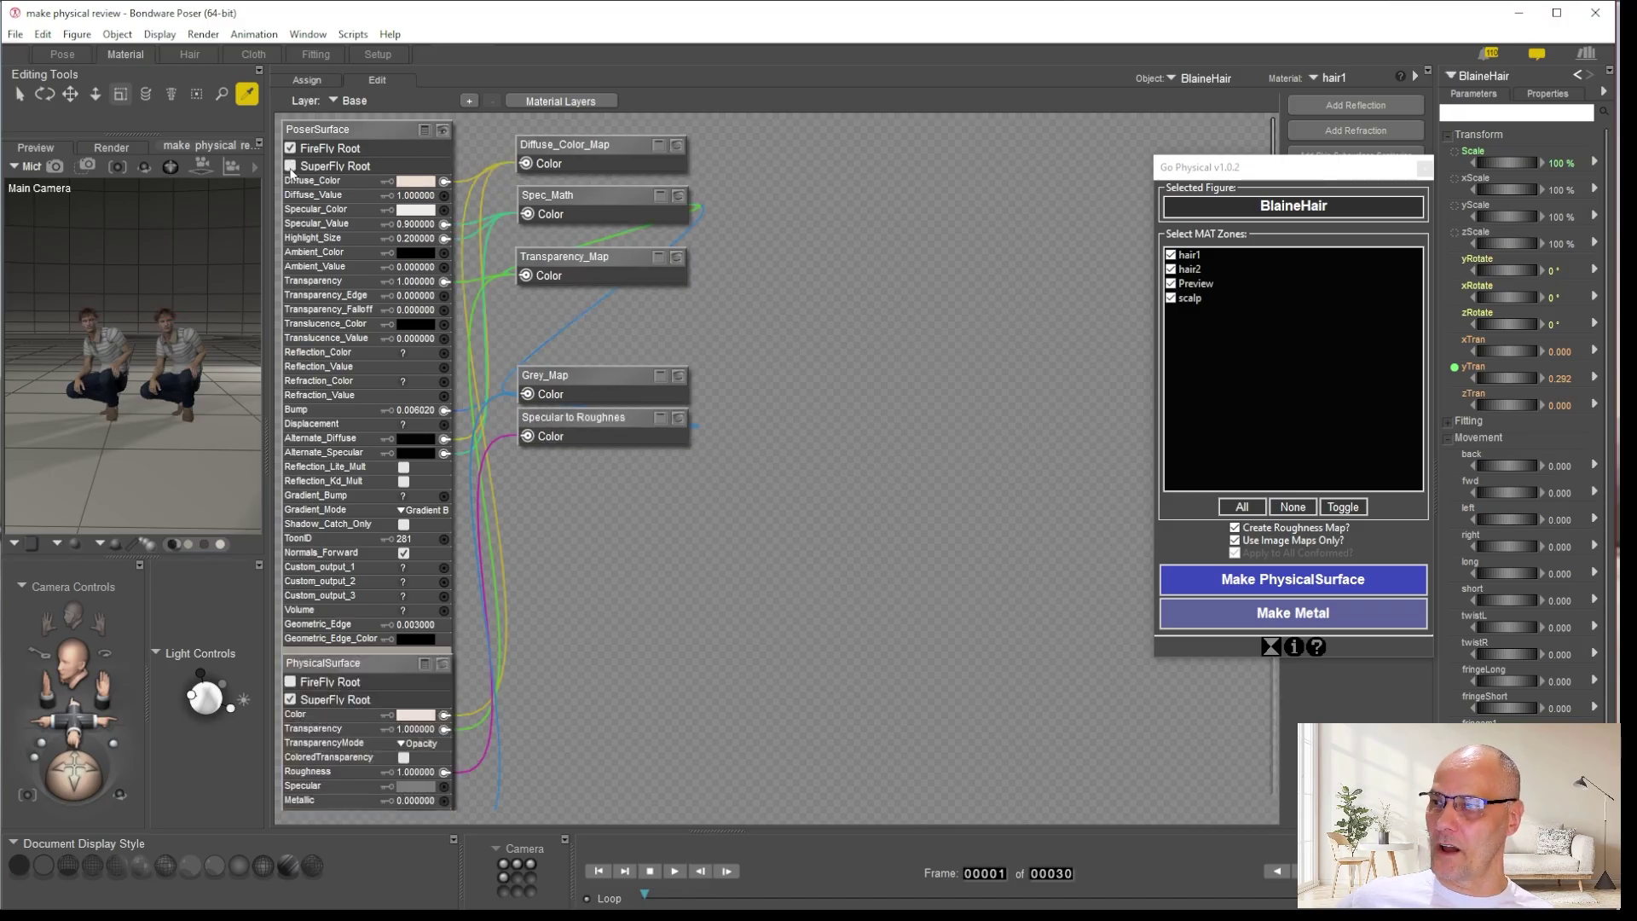
Restore PoserSurface as the SuperFly root of the left figure's hair1 material and delete its PhysicalSurface node
click(289, 166)
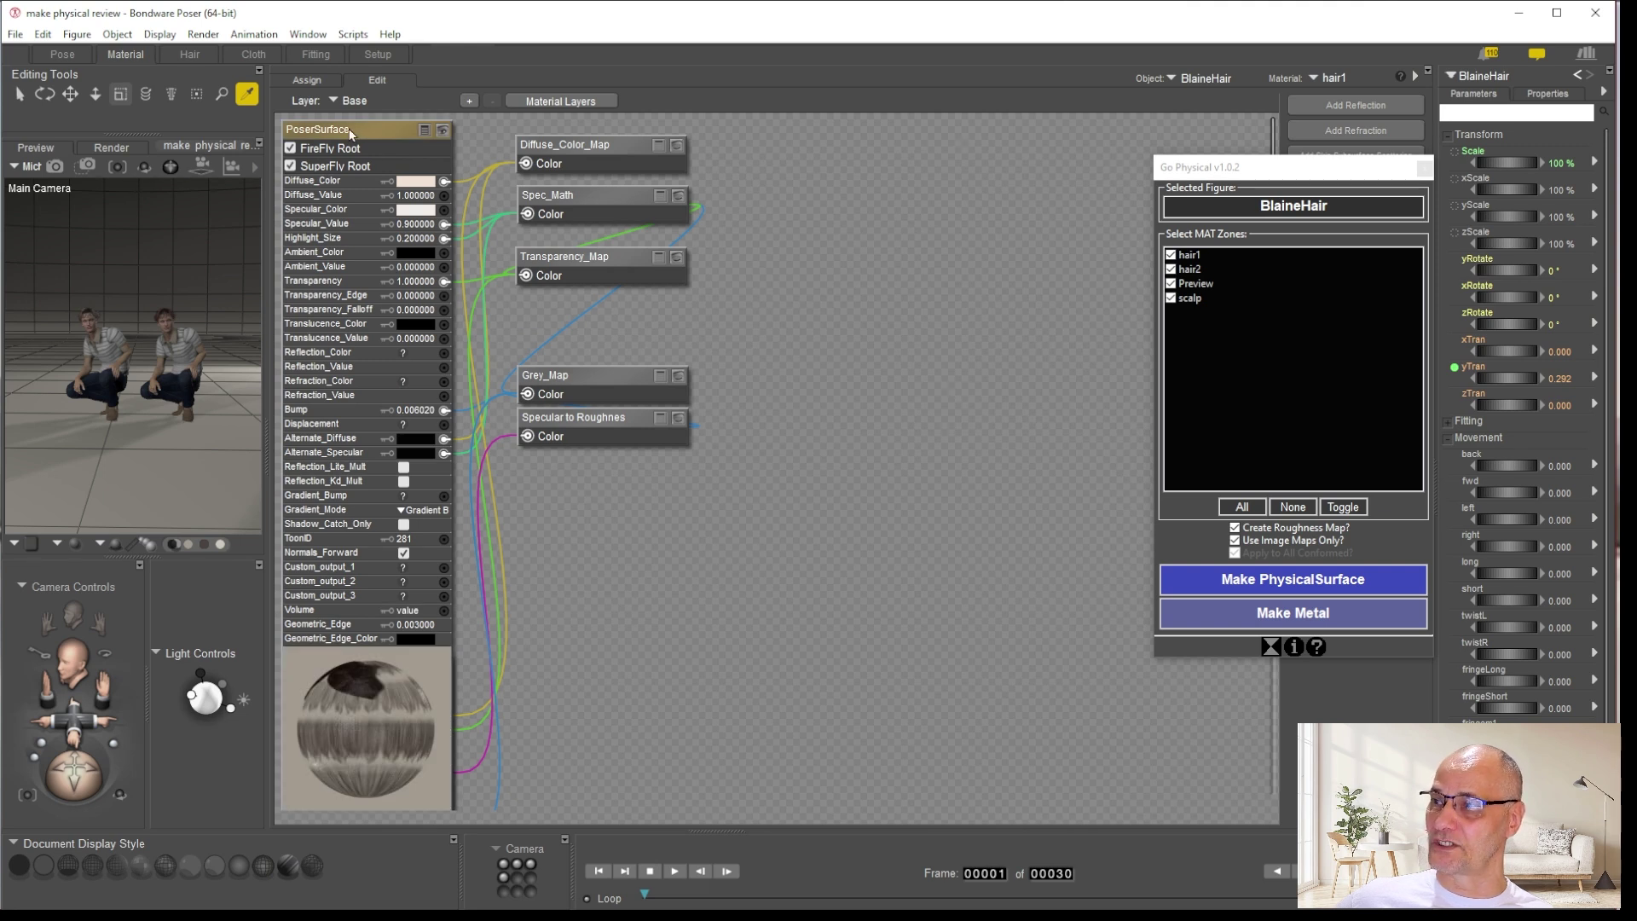
drag(349, 130, 535, 127)
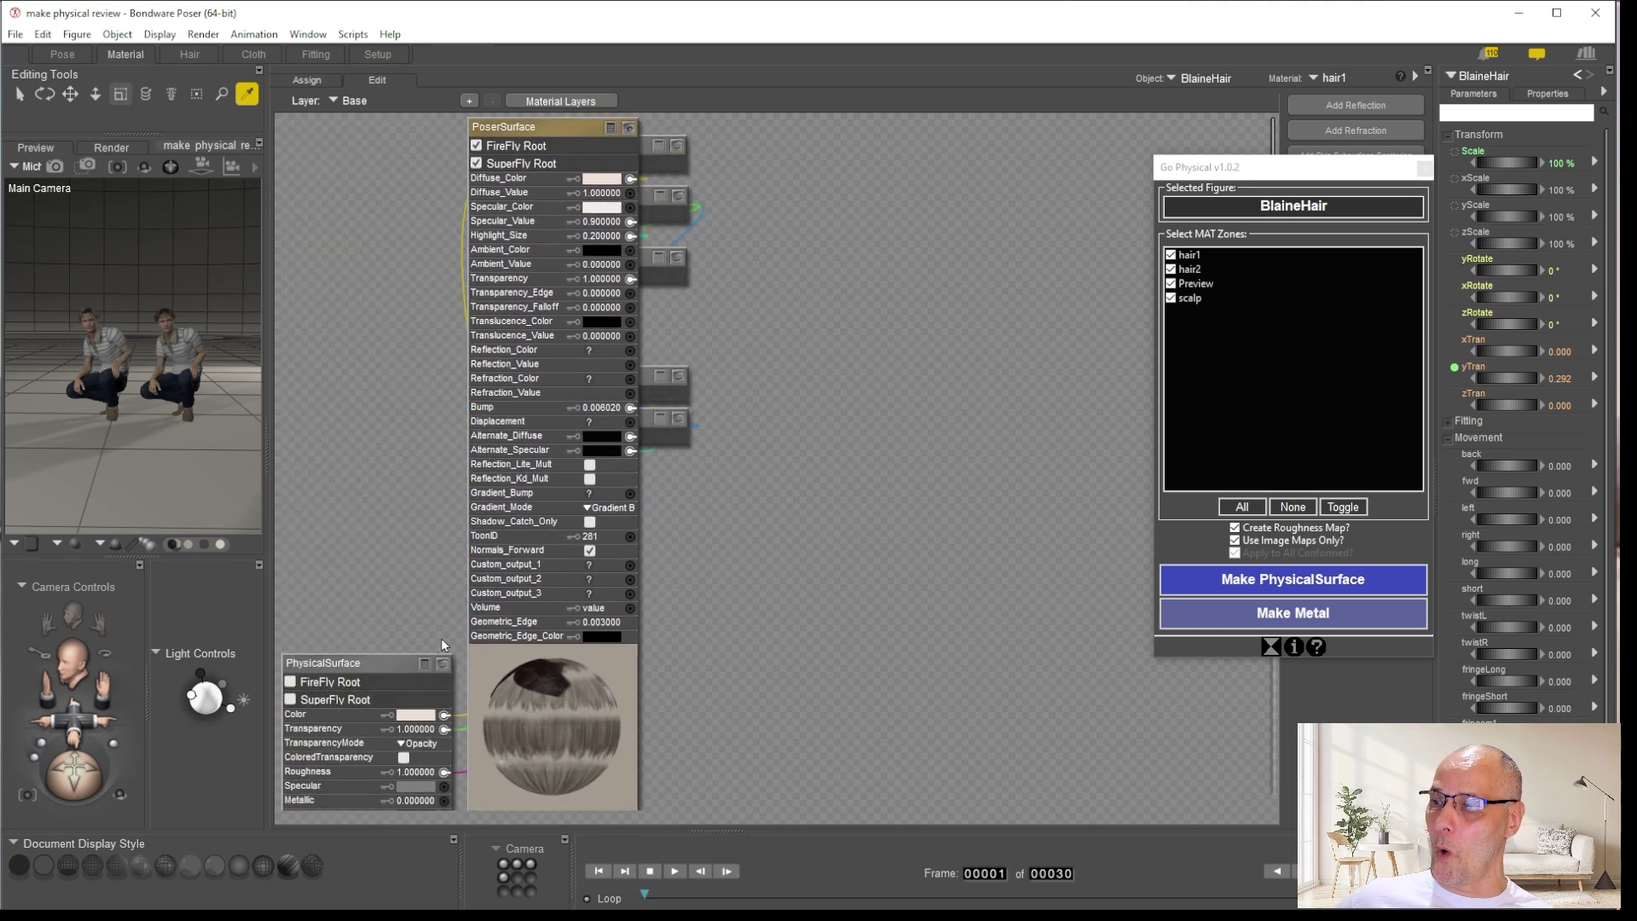
click(339, 665)
key(Delete)
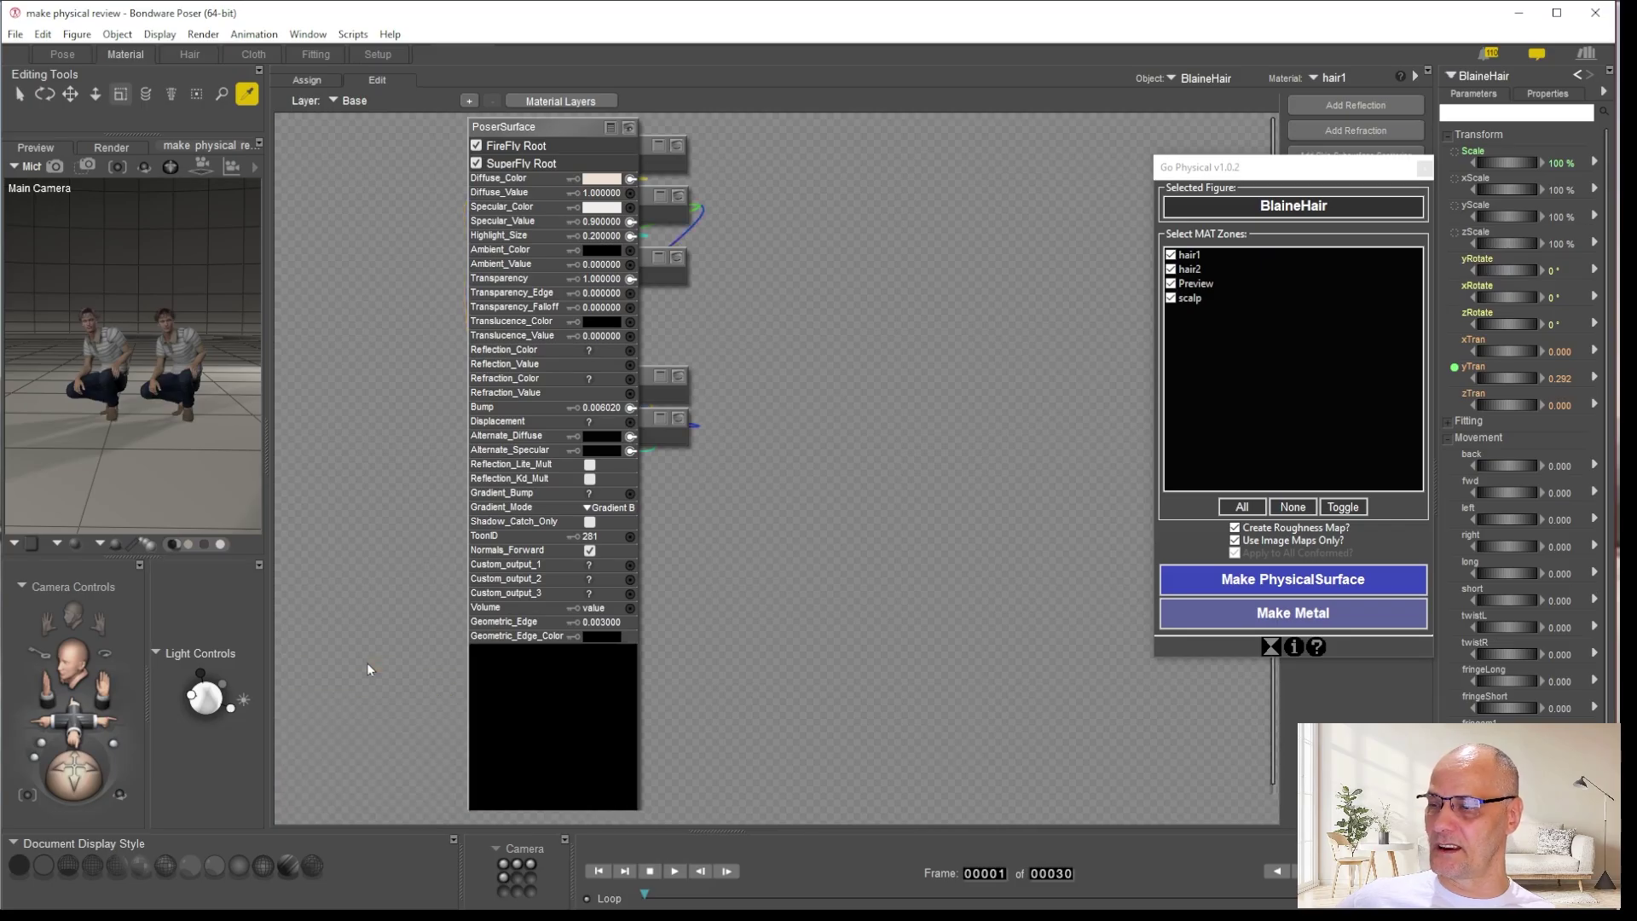
drag(526, 128, 346, 137)
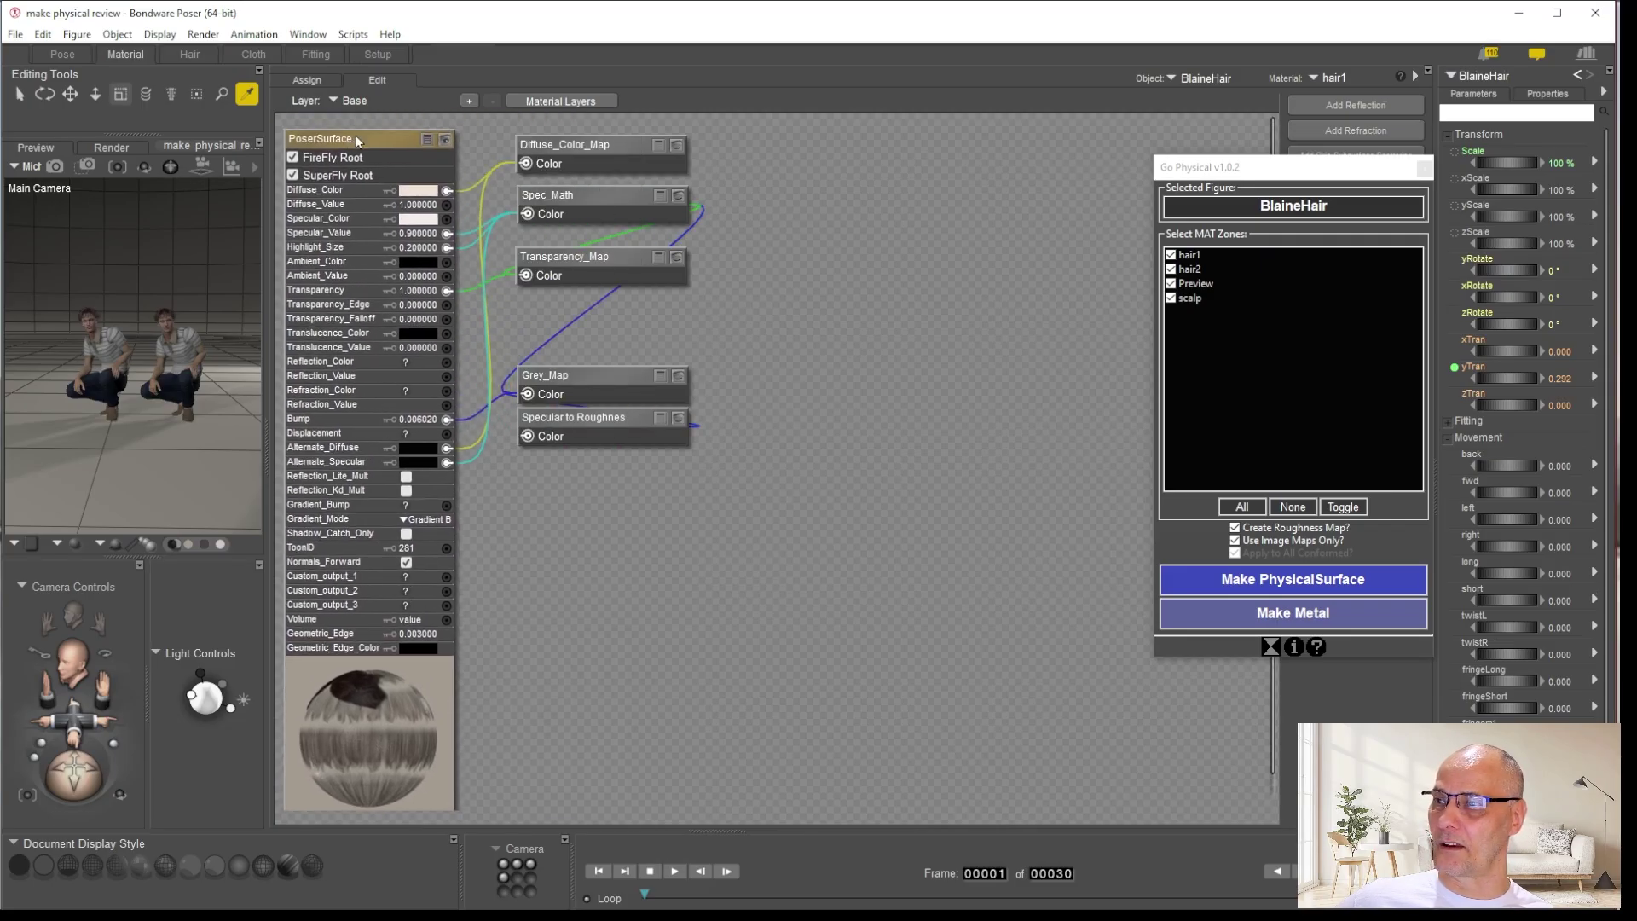
Delete the PhysicalSurface nodes from the hair2 and scalp materials of the left figure's BlaineHair
click(1345, 79)
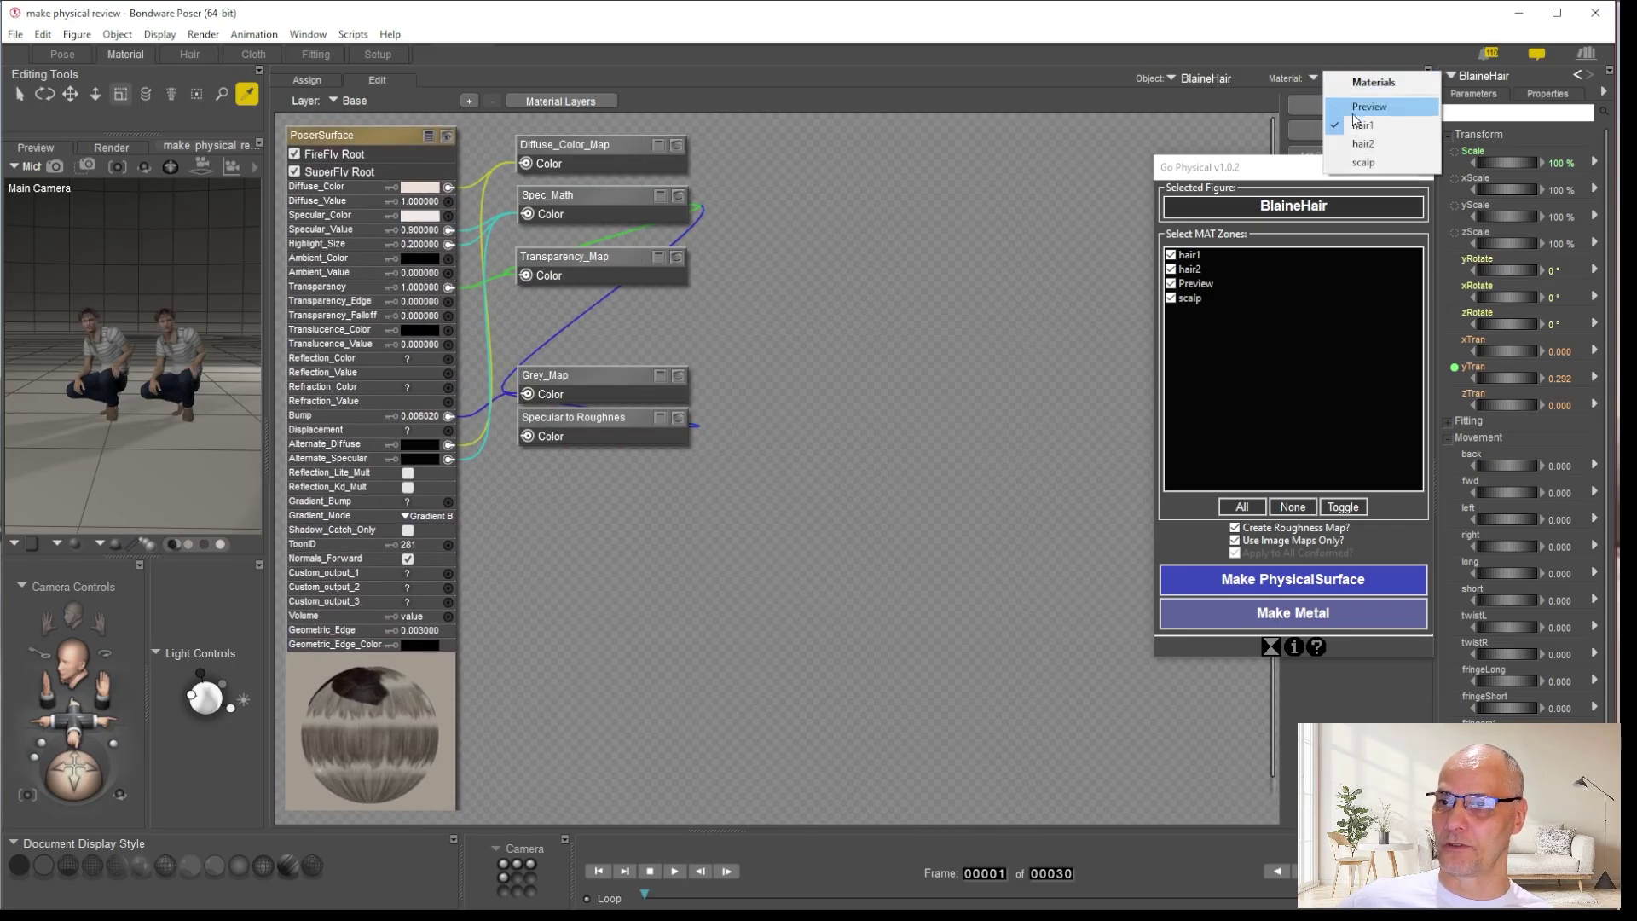
click(1360, 144)
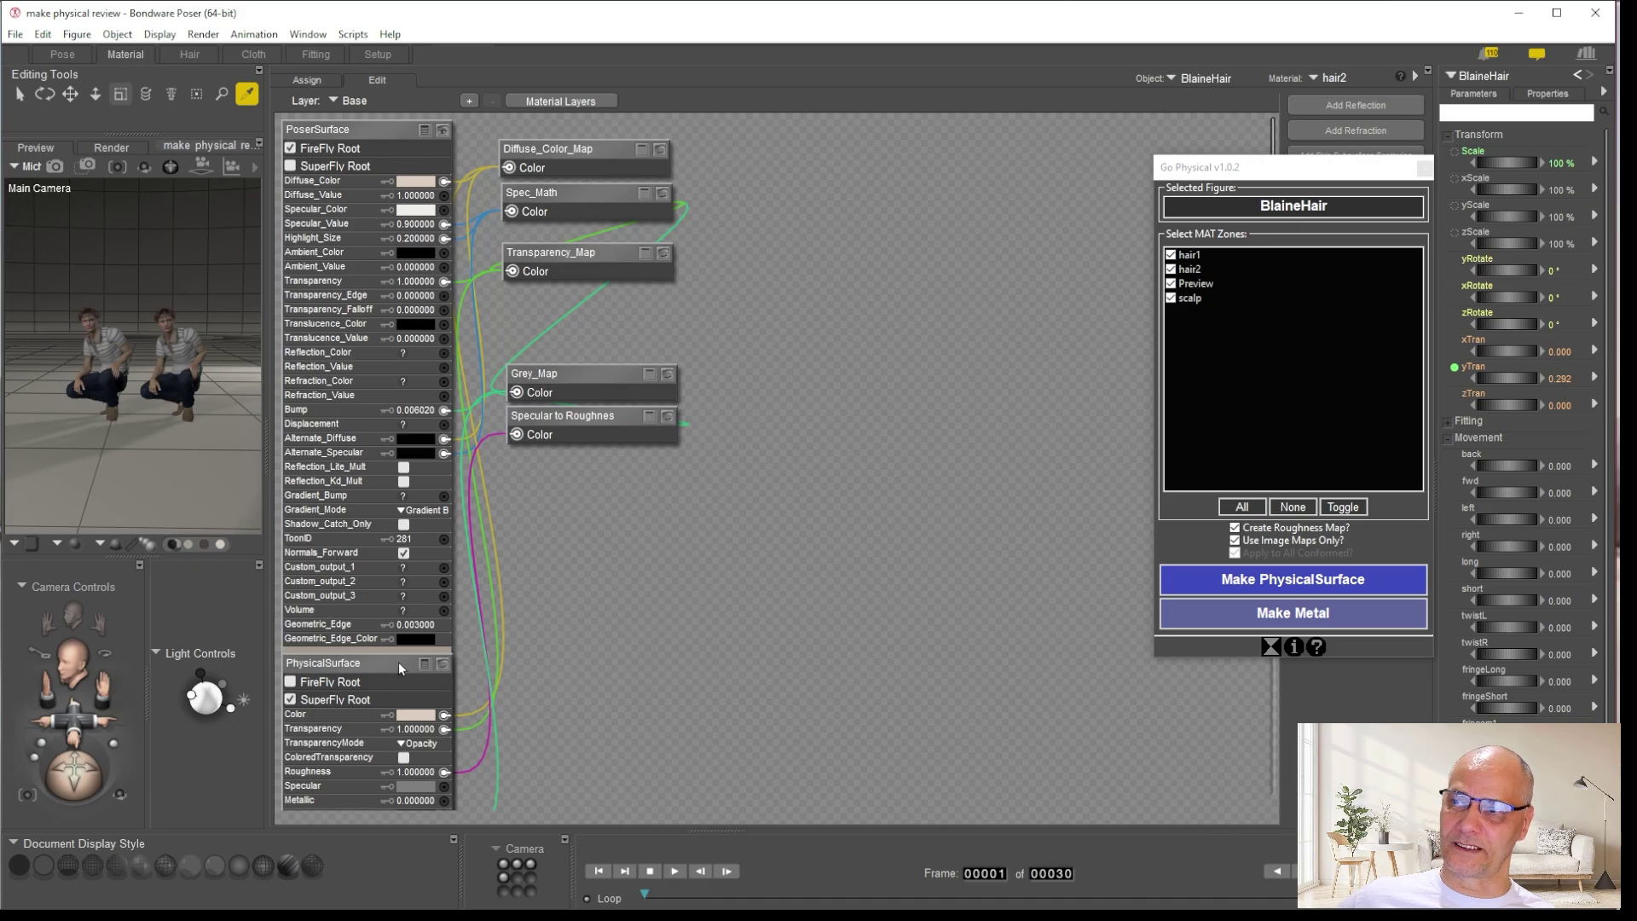
key(Delete)
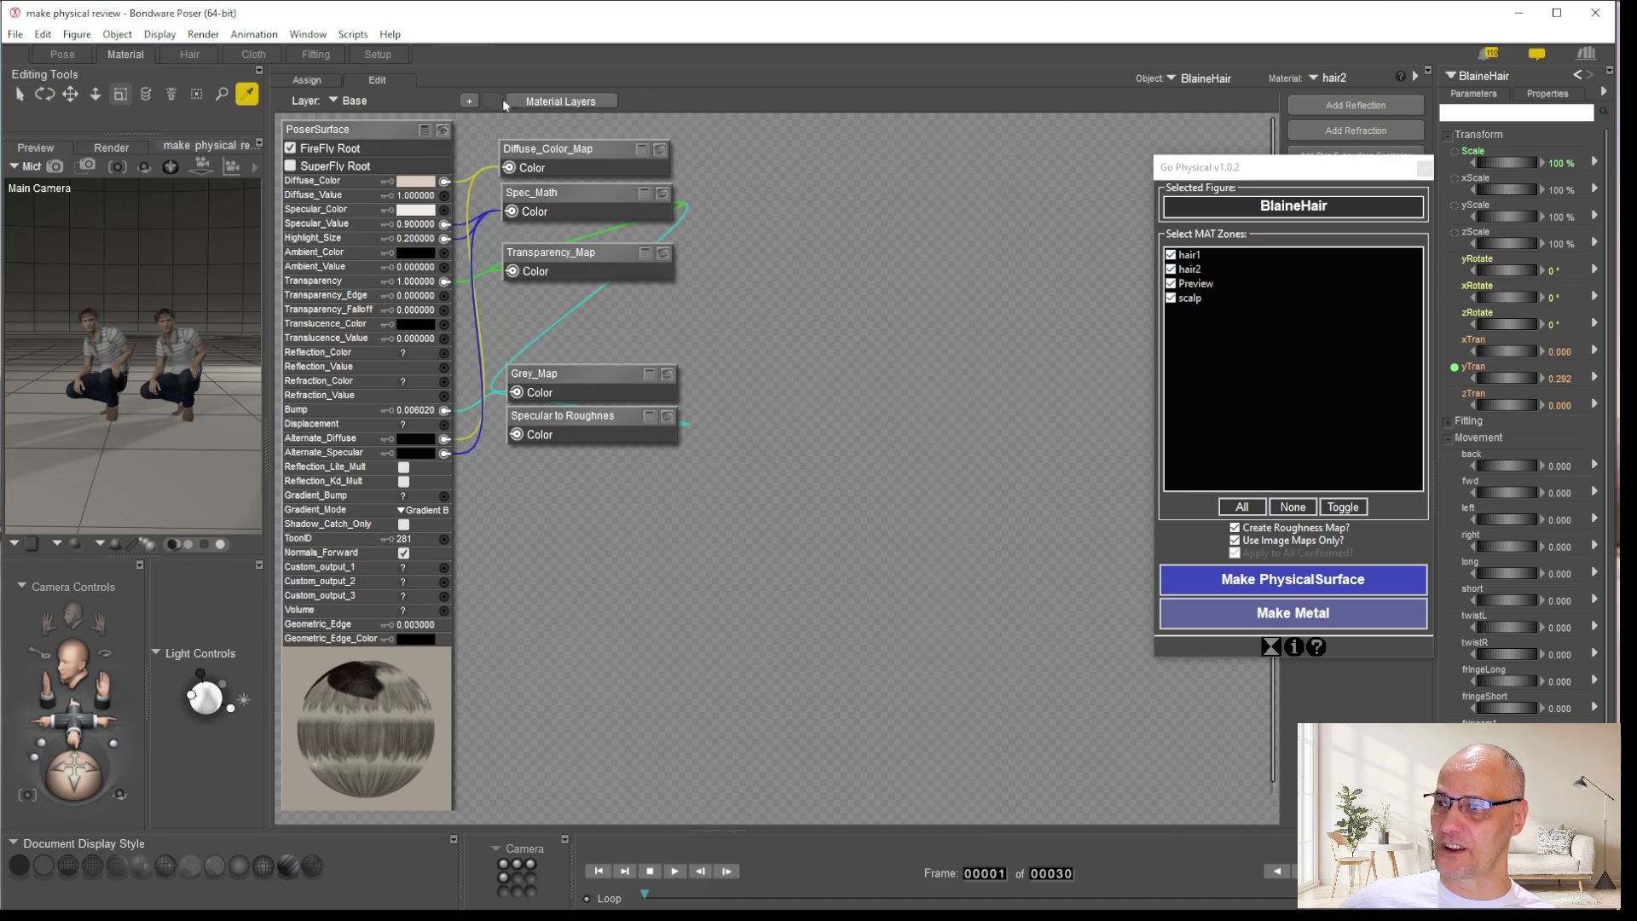
click(1328, 79)
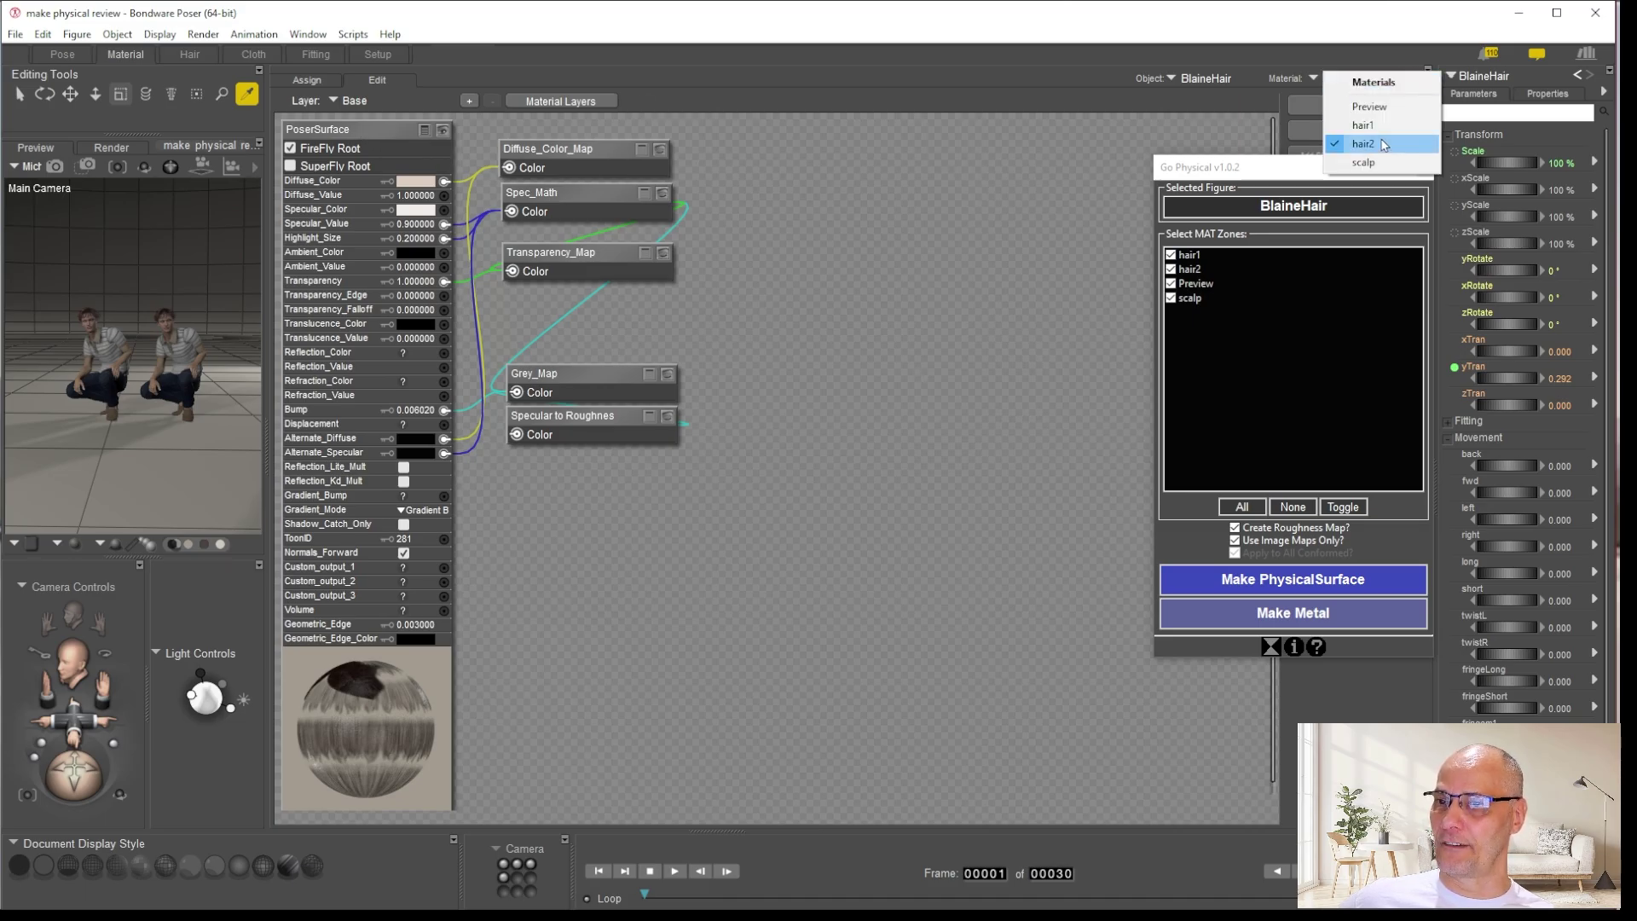
click(1364, 162)
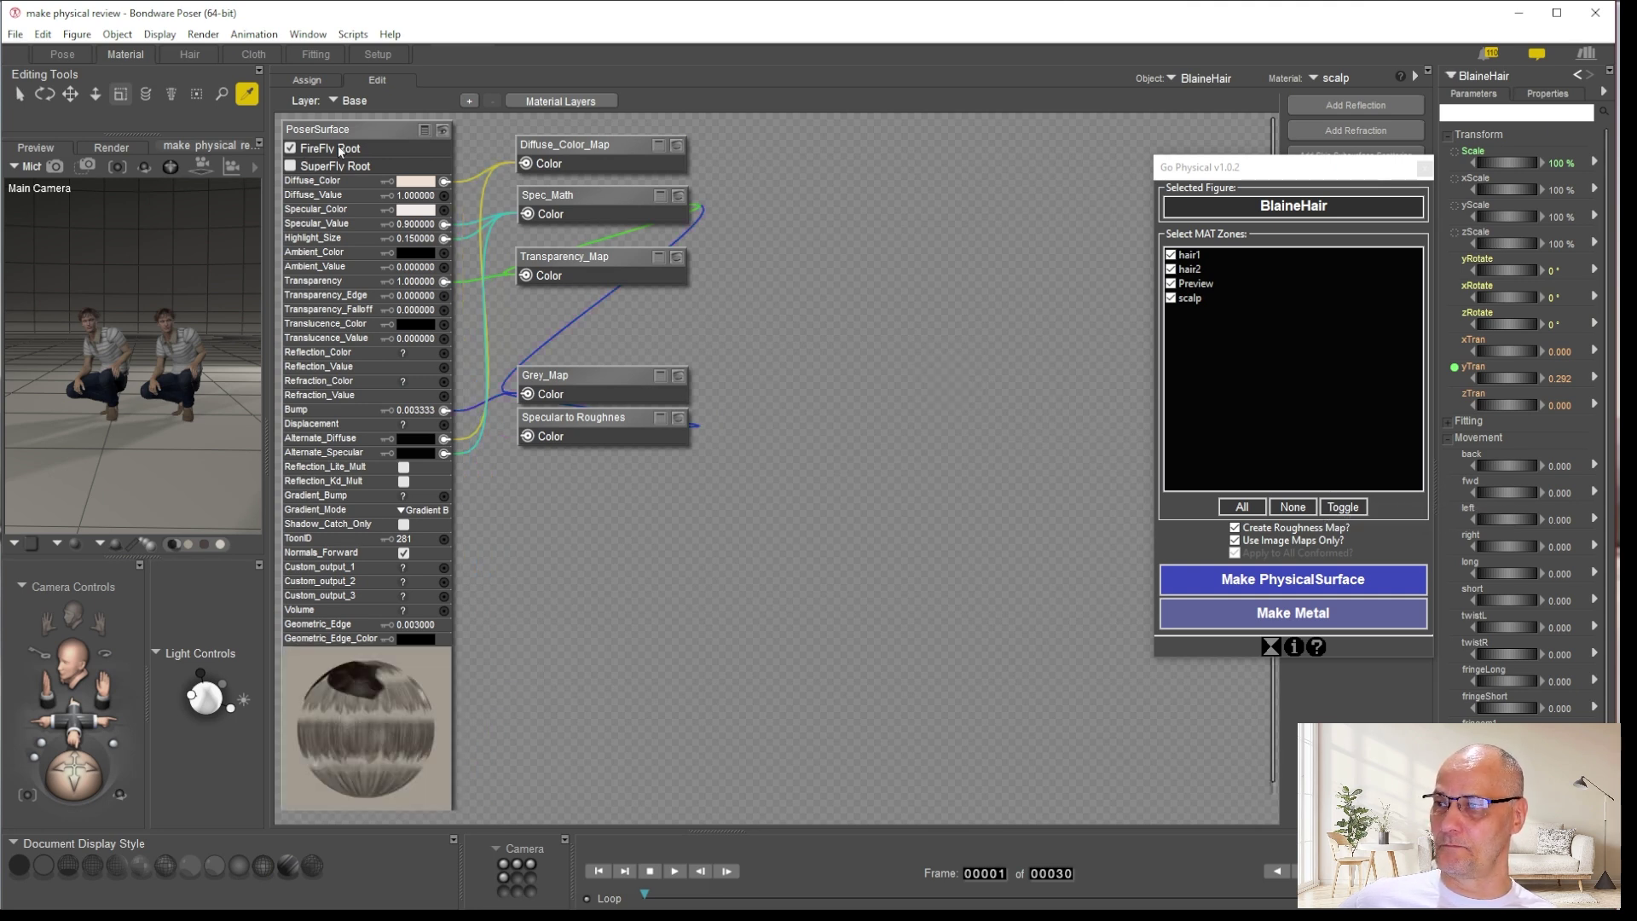
Select the right figure's BlaineHair and convert all its MAT zones to PhysicalSurface with Go Physical
drag(1296, 176, 1033, 218)
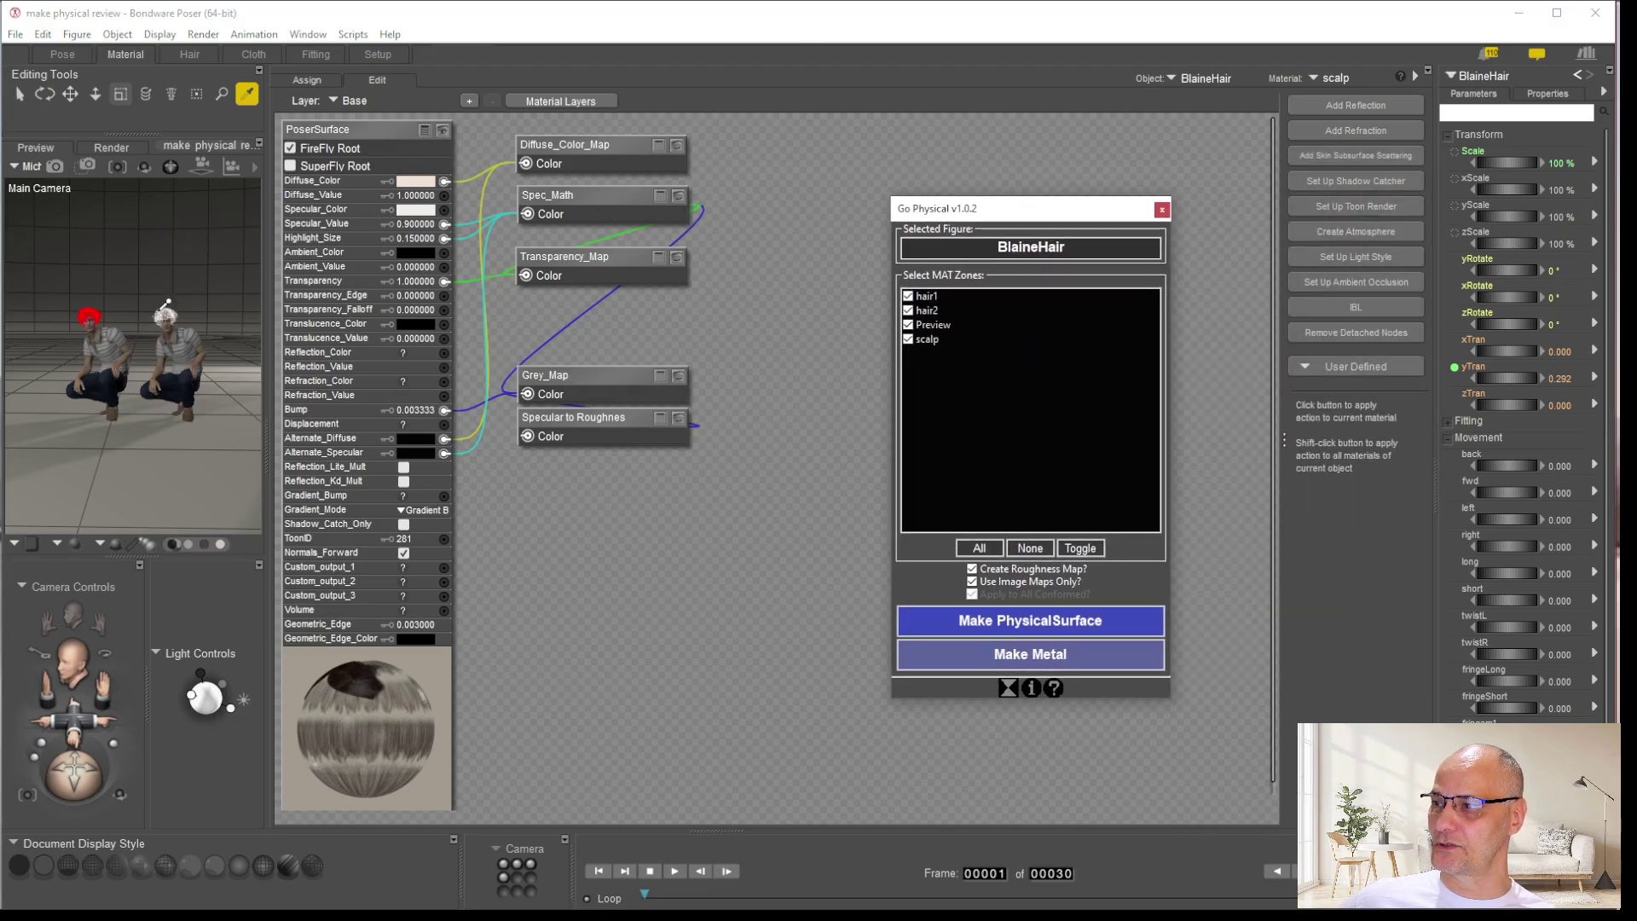
click(167, 305)
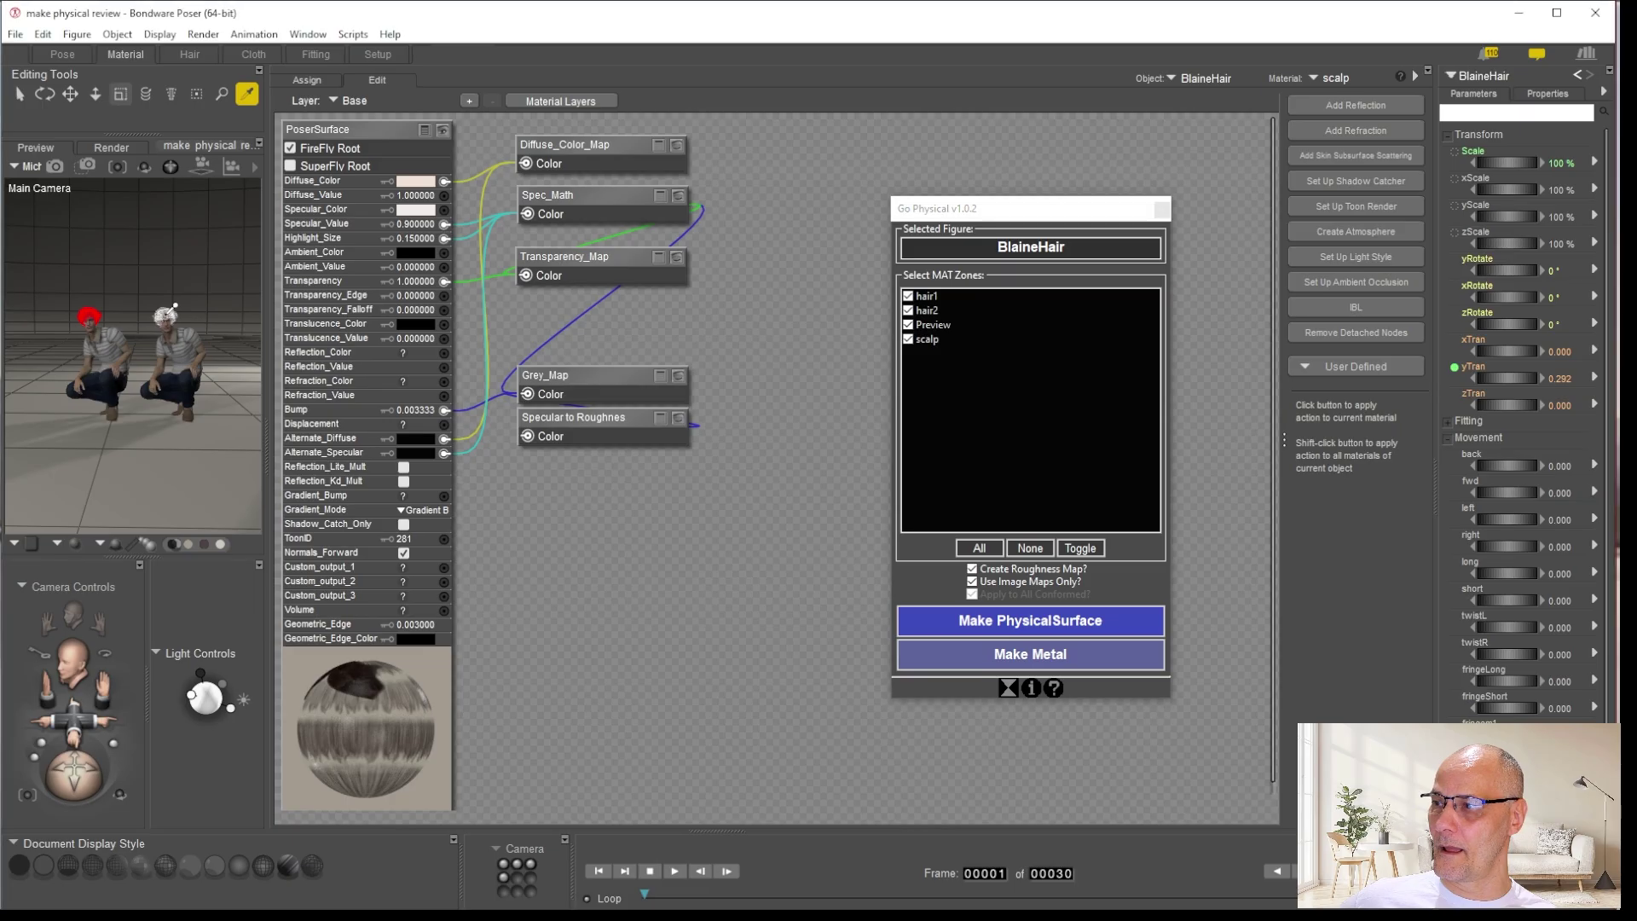
click(1019, 622)
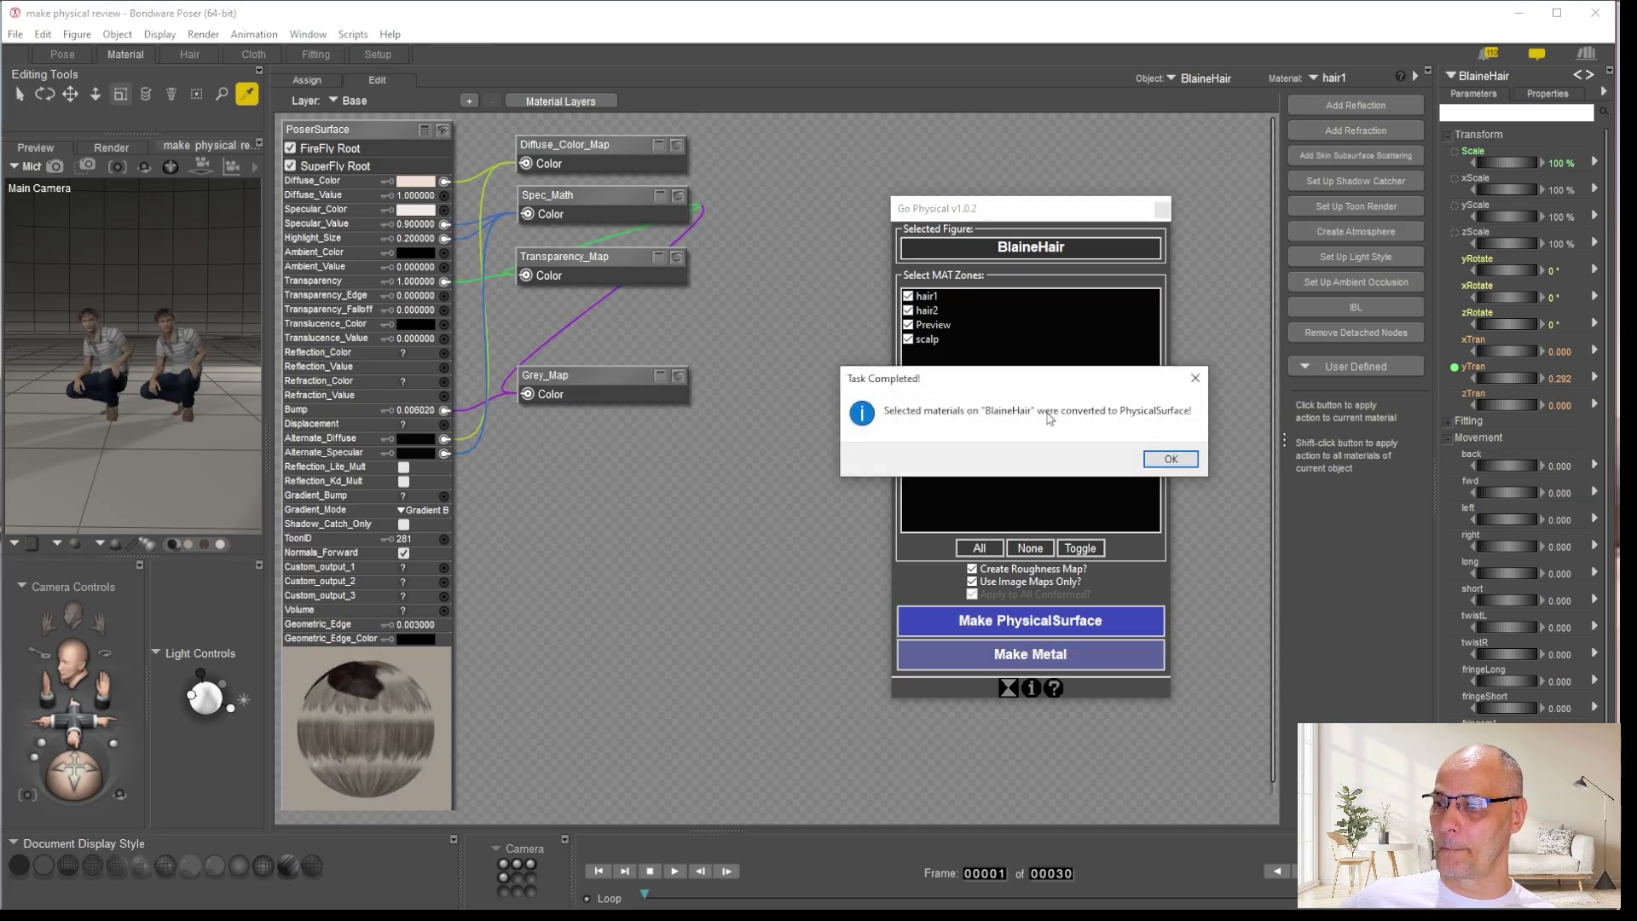
click(1161, 459)
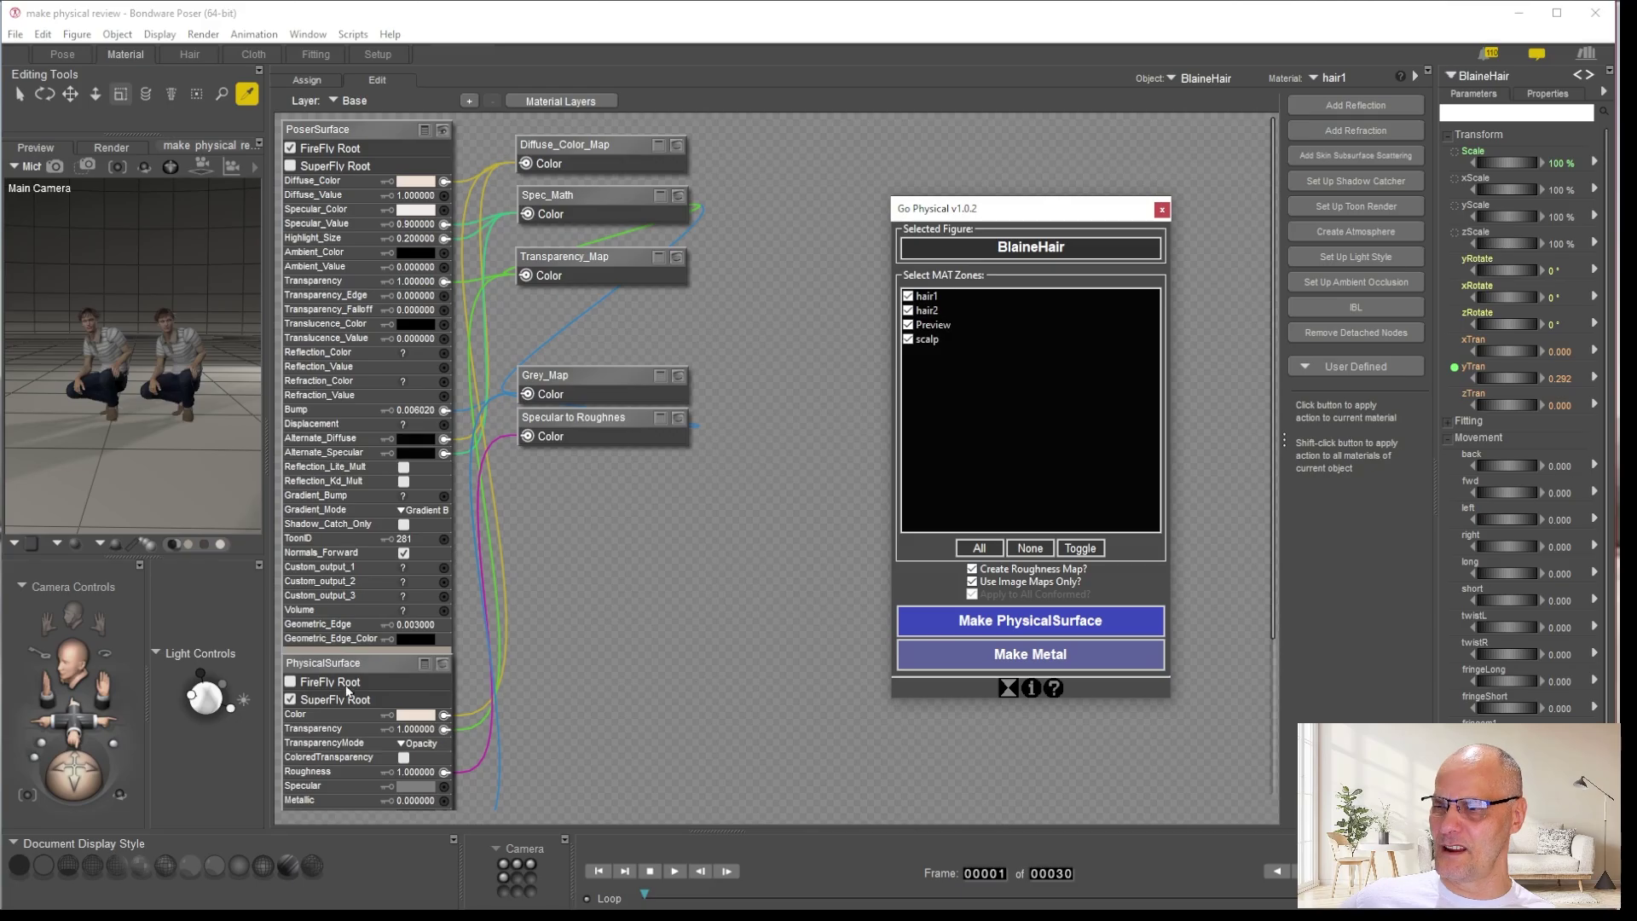
Check the golf shirt's material, return to the Pose room, and area-render the region around the right figure's head
click(196, 330)
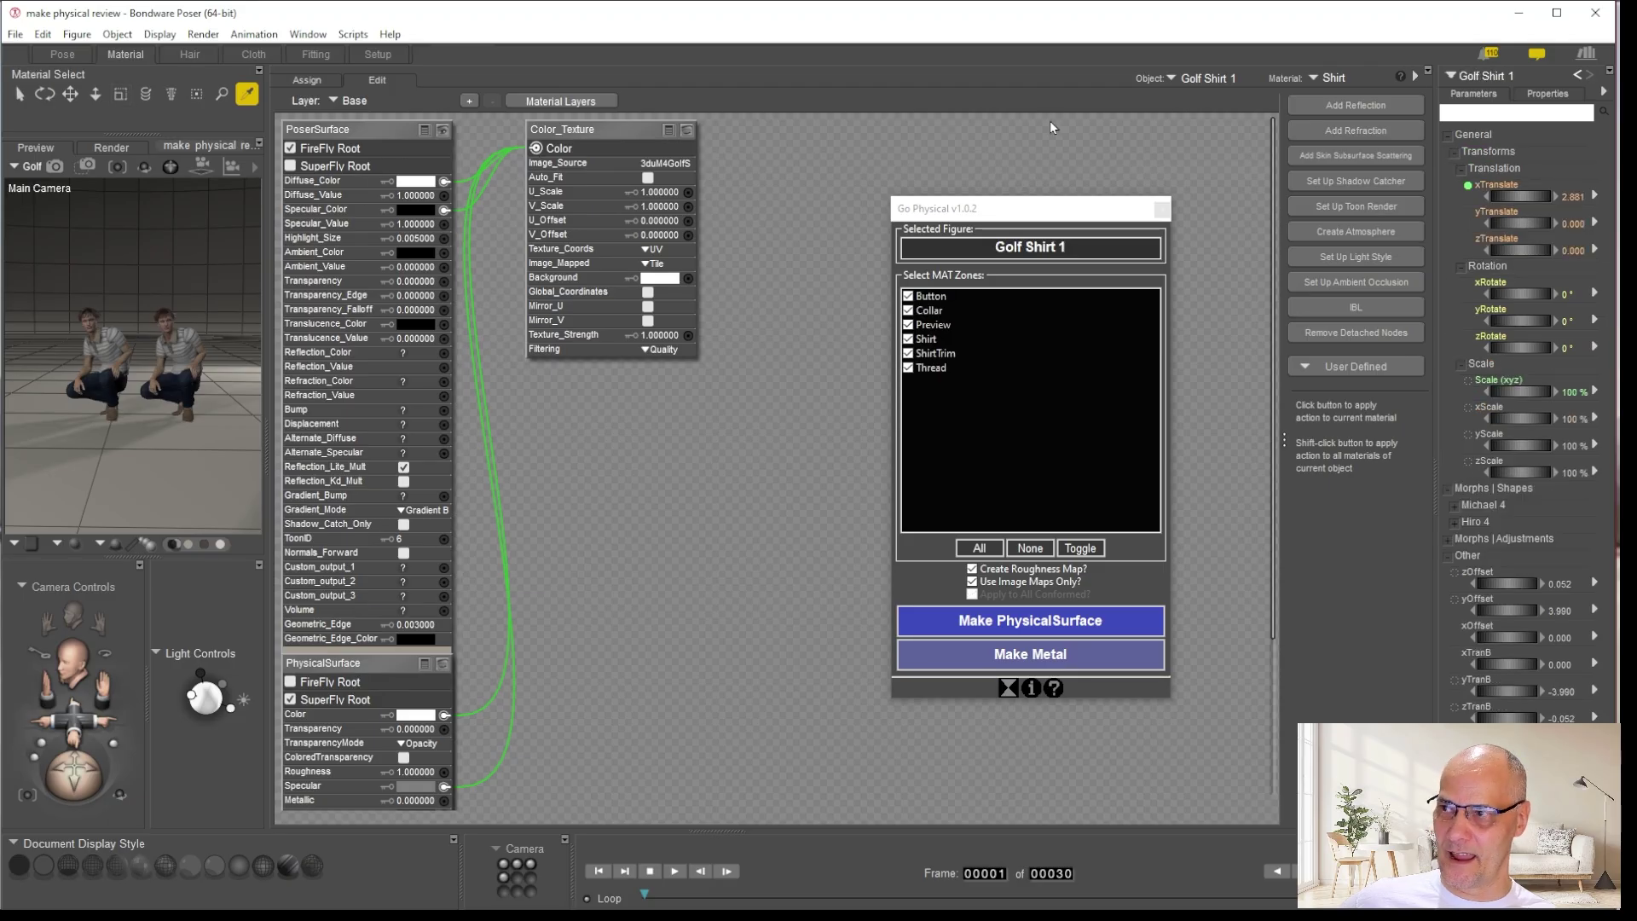
click(56, 57)
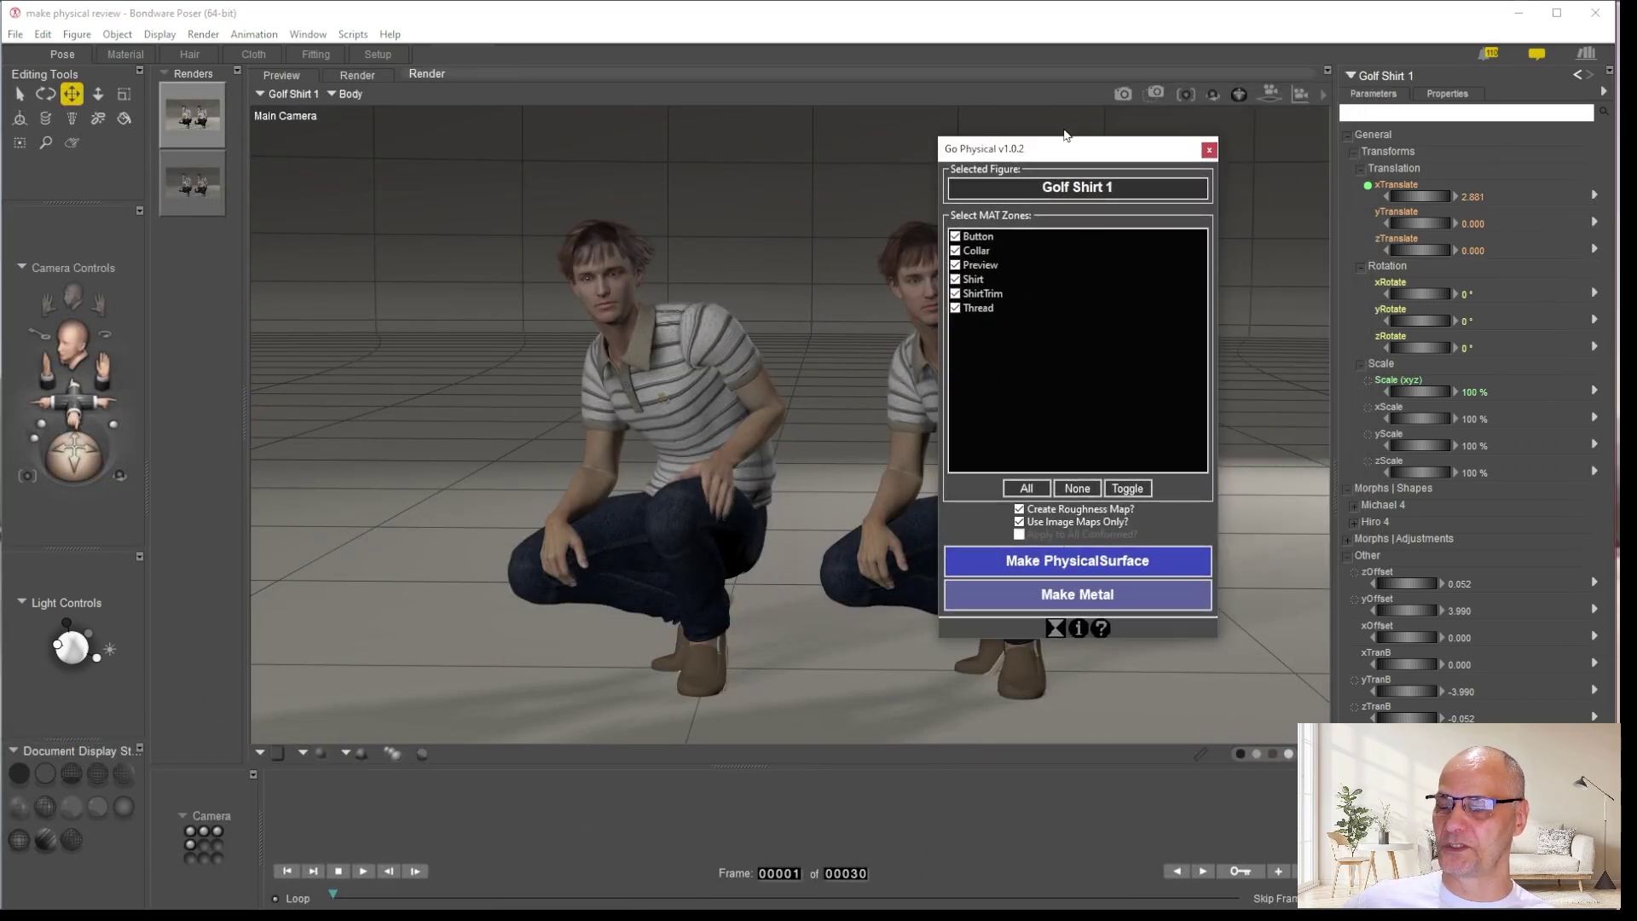
drag(1064, 155, 1636, 236)
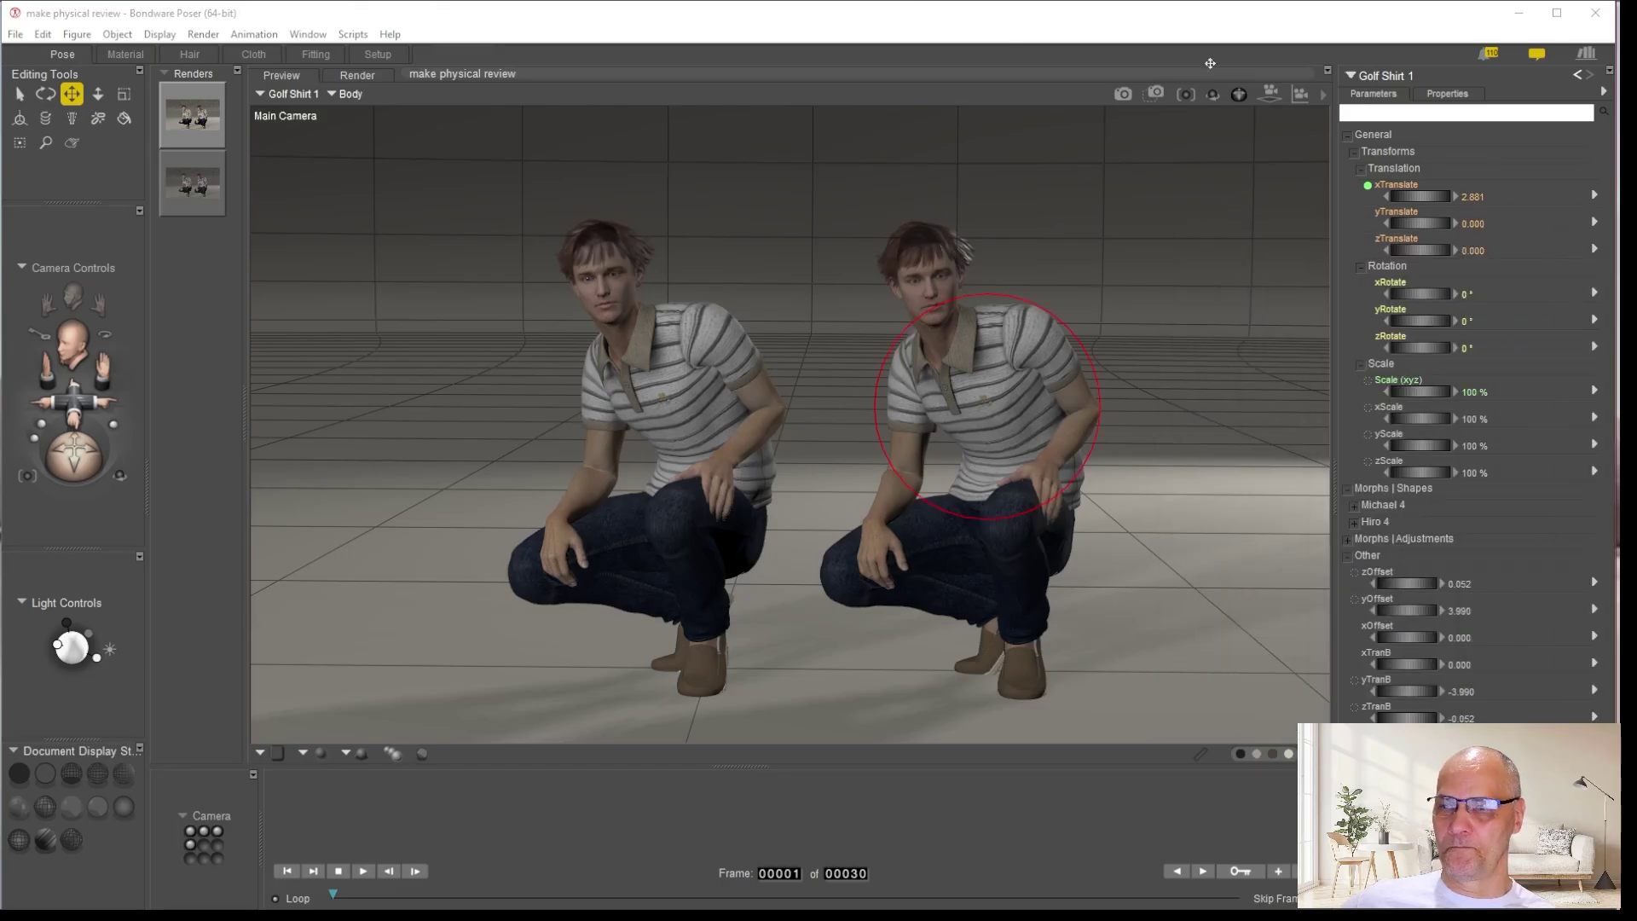
click(1158, 98)
drag(849, 214, 1036, 348)
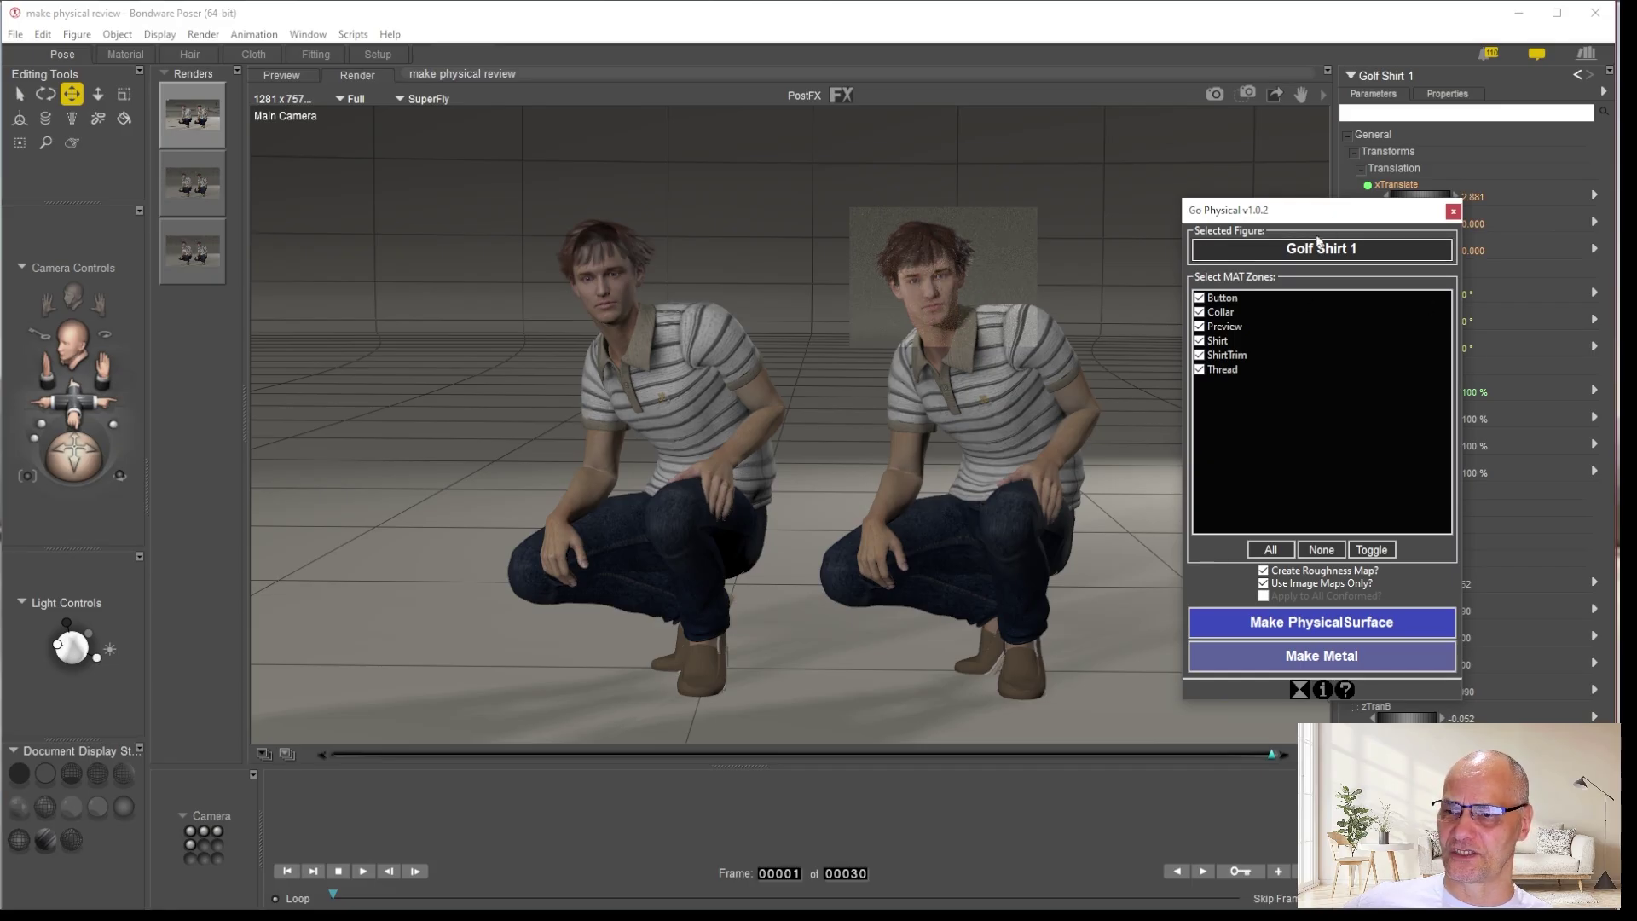
drag(1310, 212, 1635, 228)
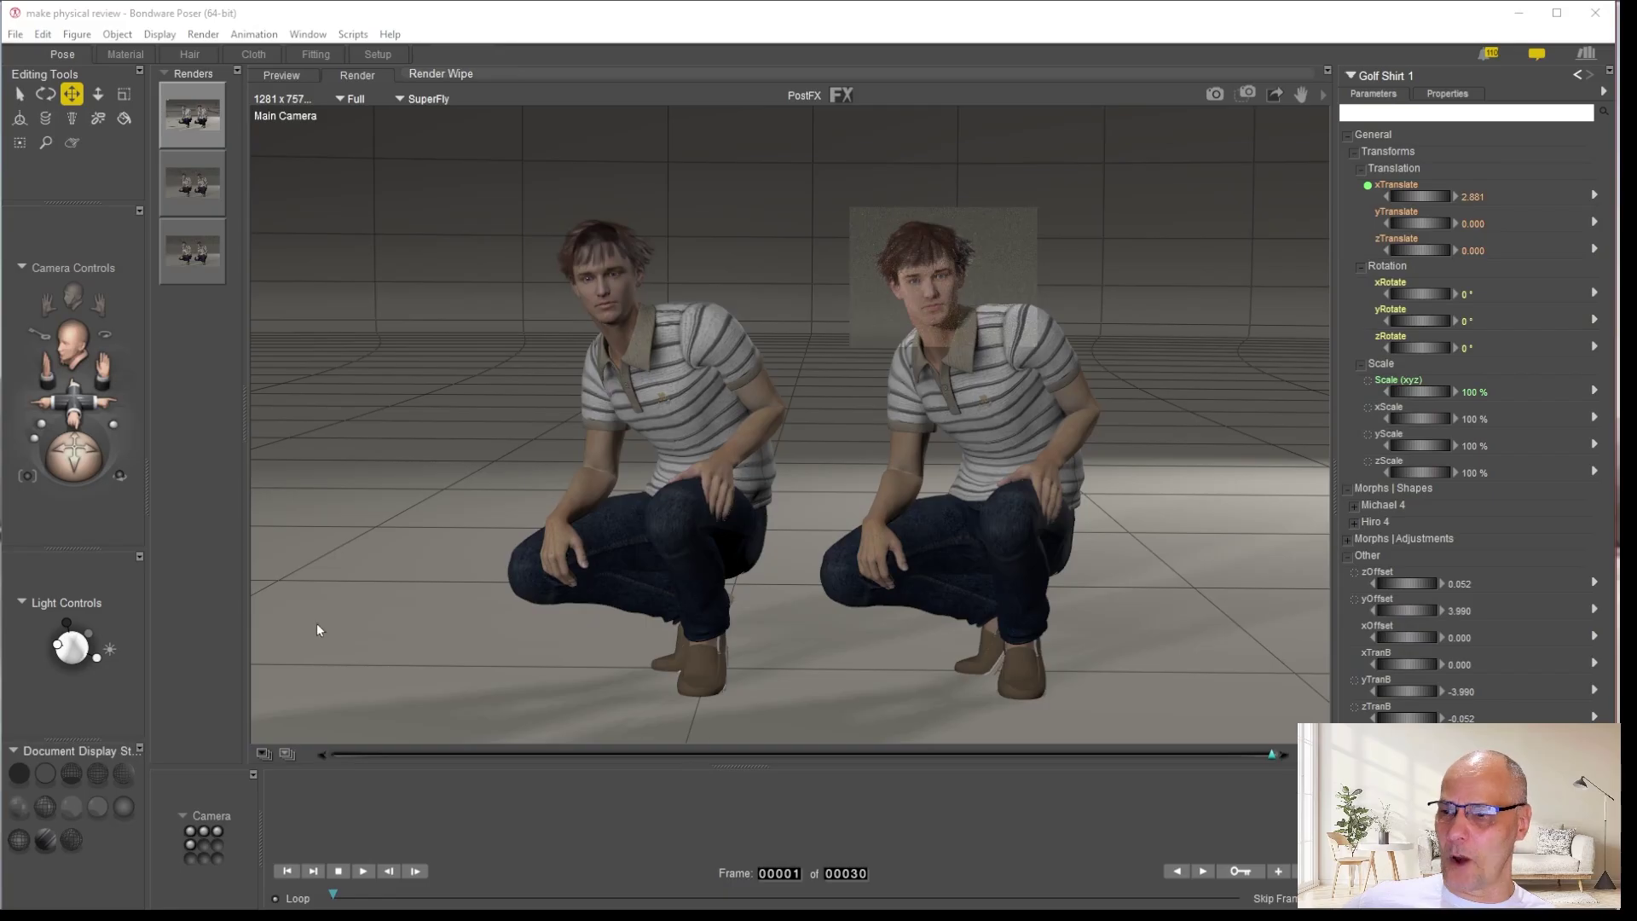
Recall the saved camera view of the two women and convert Victoria4 1 with all conformed items to PhysicalSurface
click(203, 832)
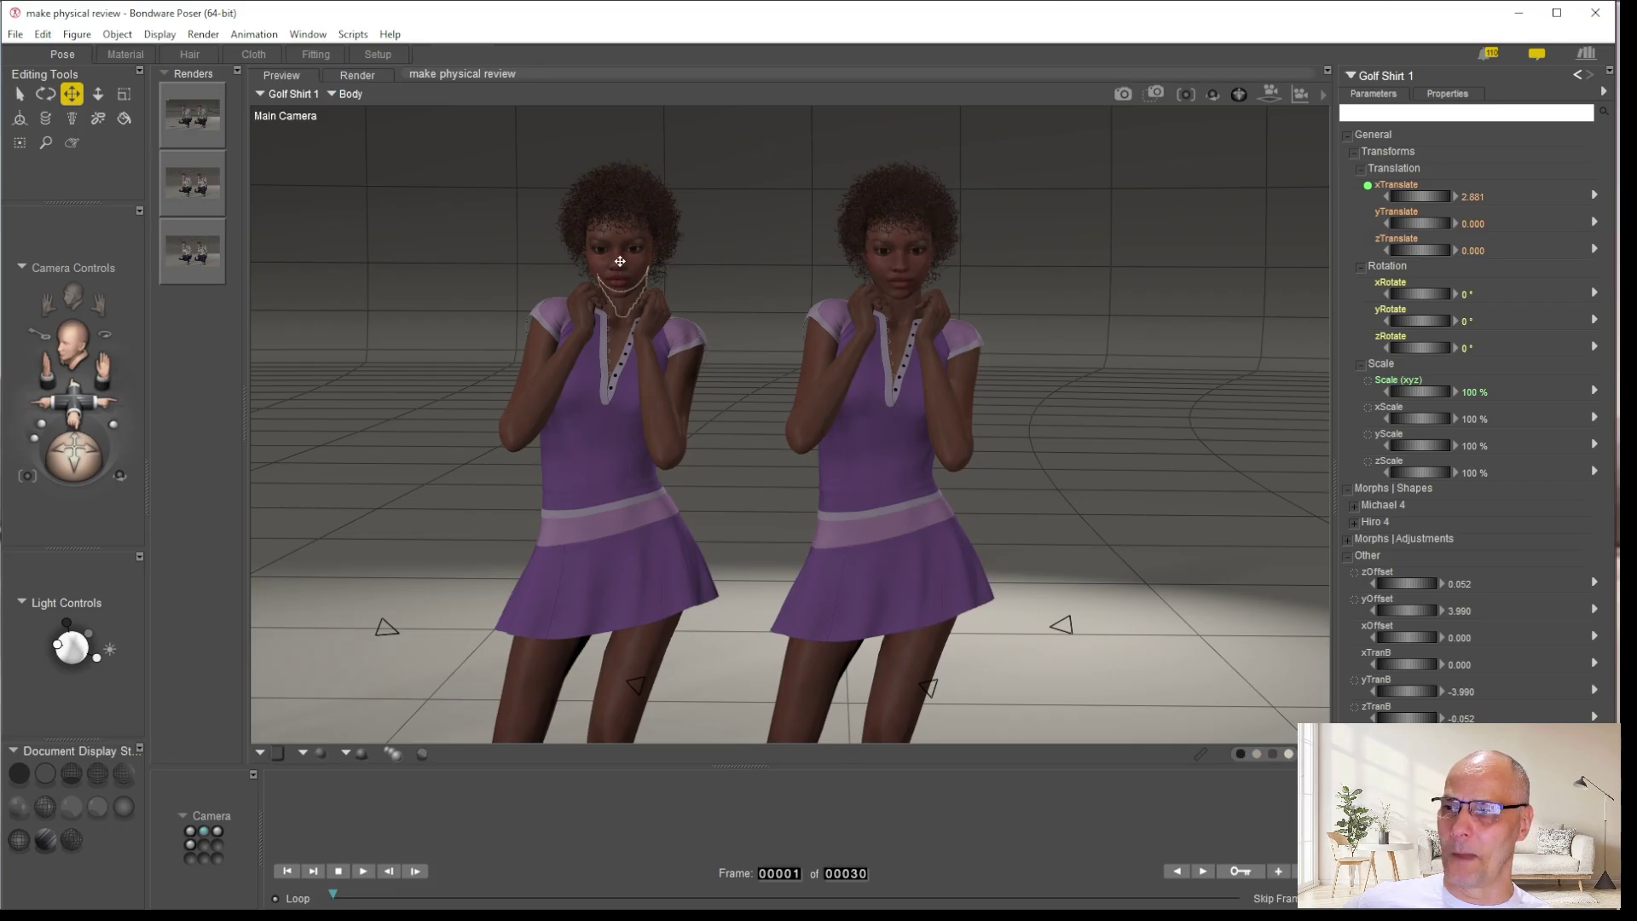
drag(1615, 197, 1268, 196)
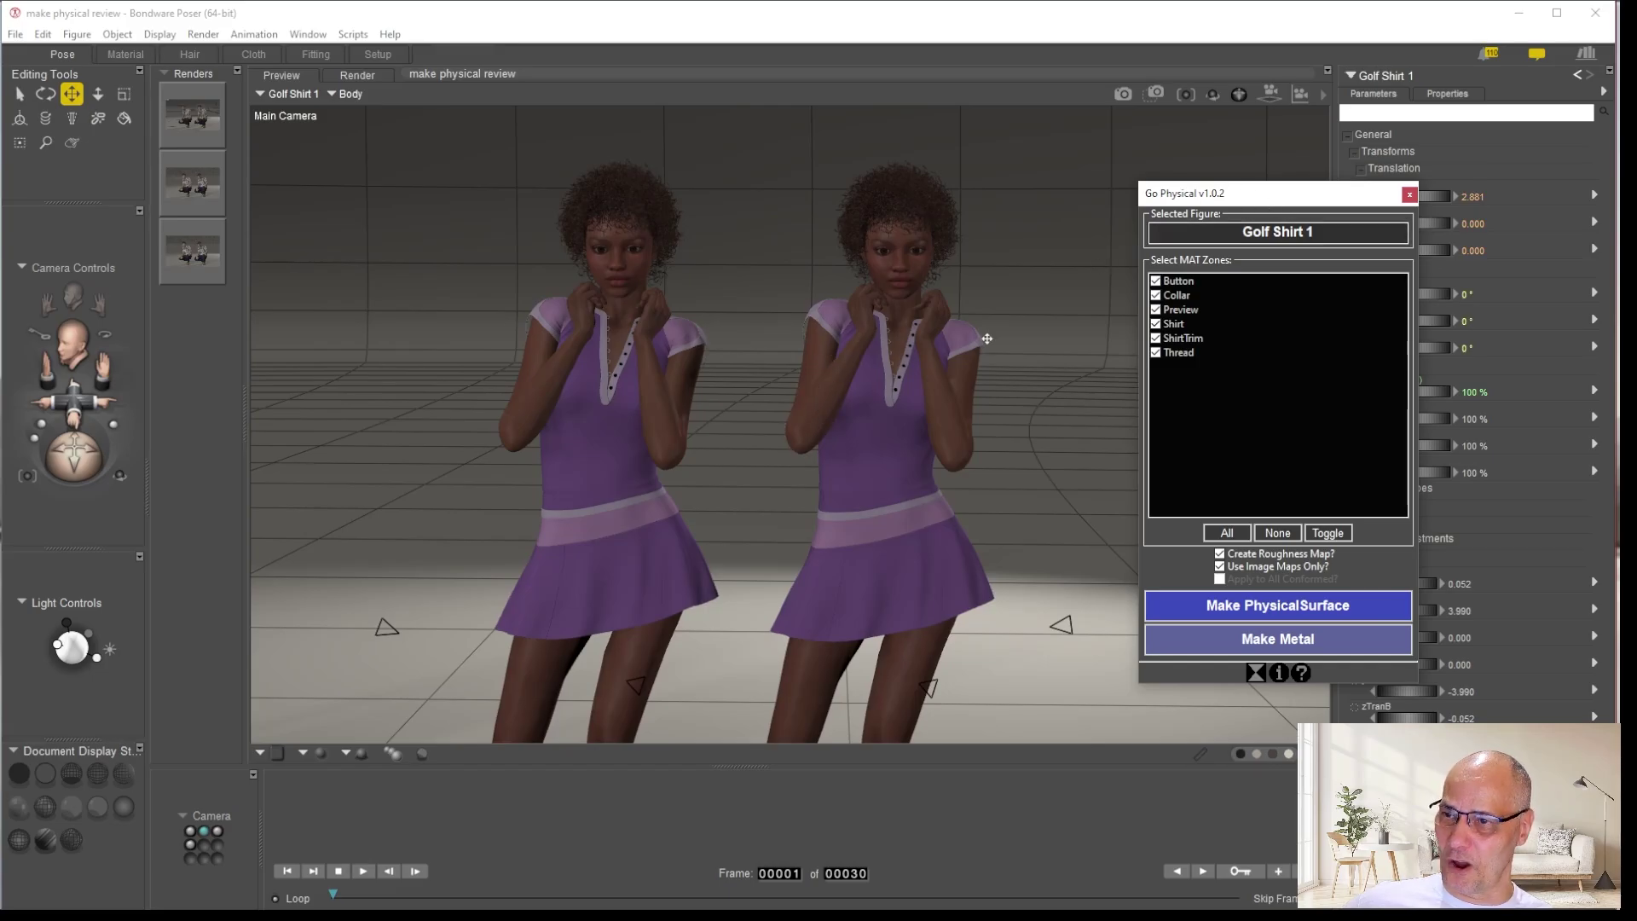
click(959, 426)
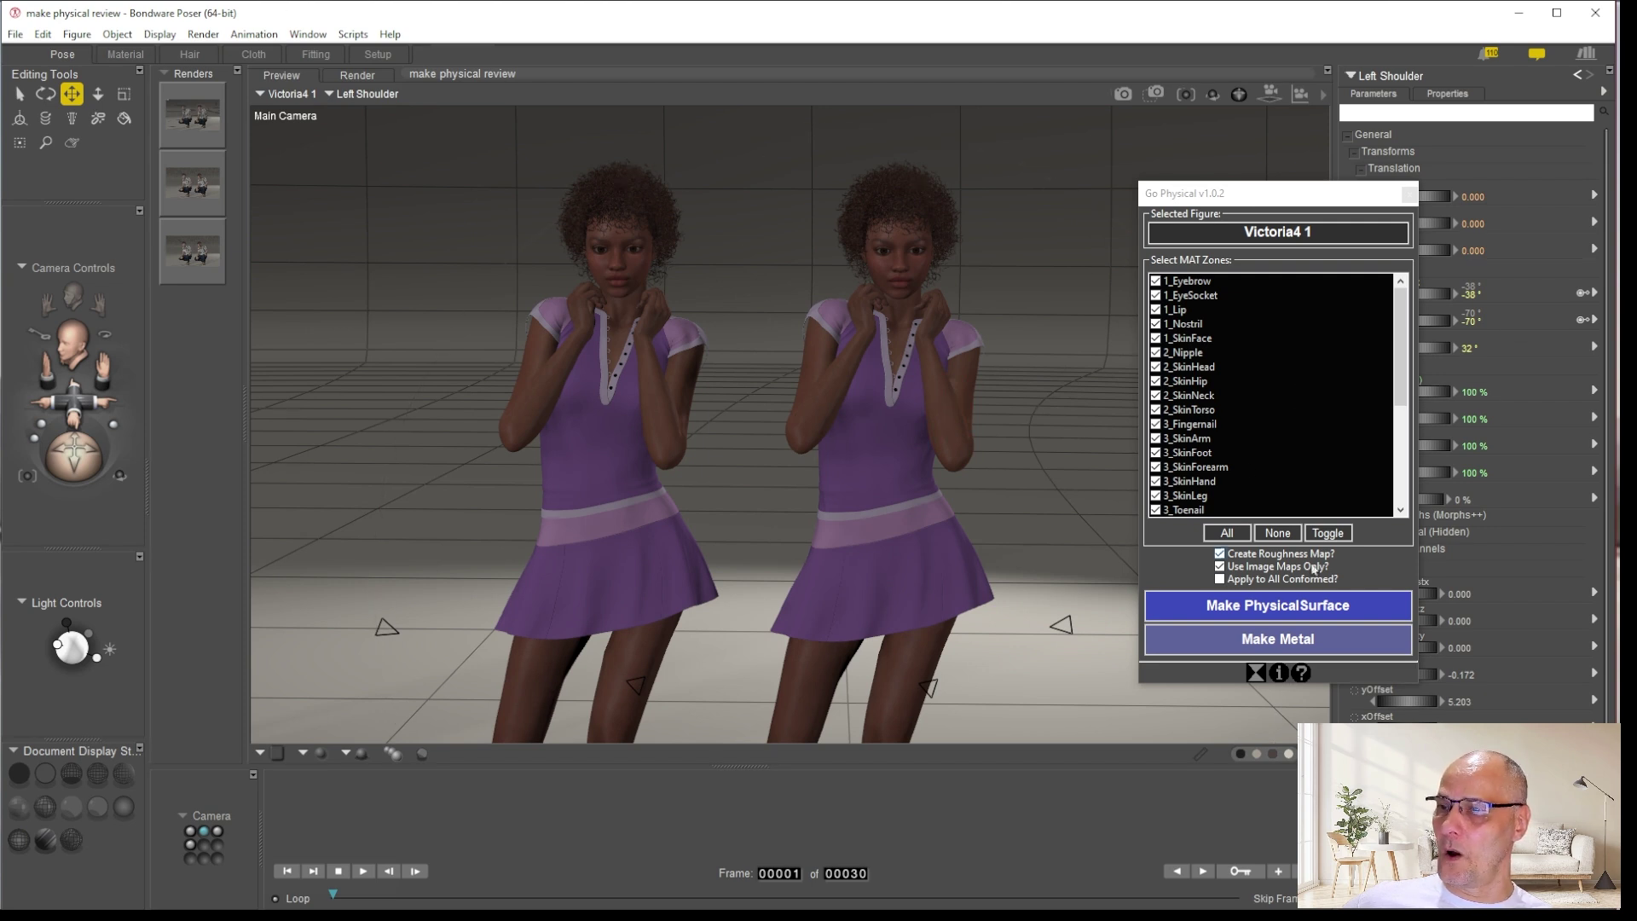
click(1276, 579)
click(1281, 607)
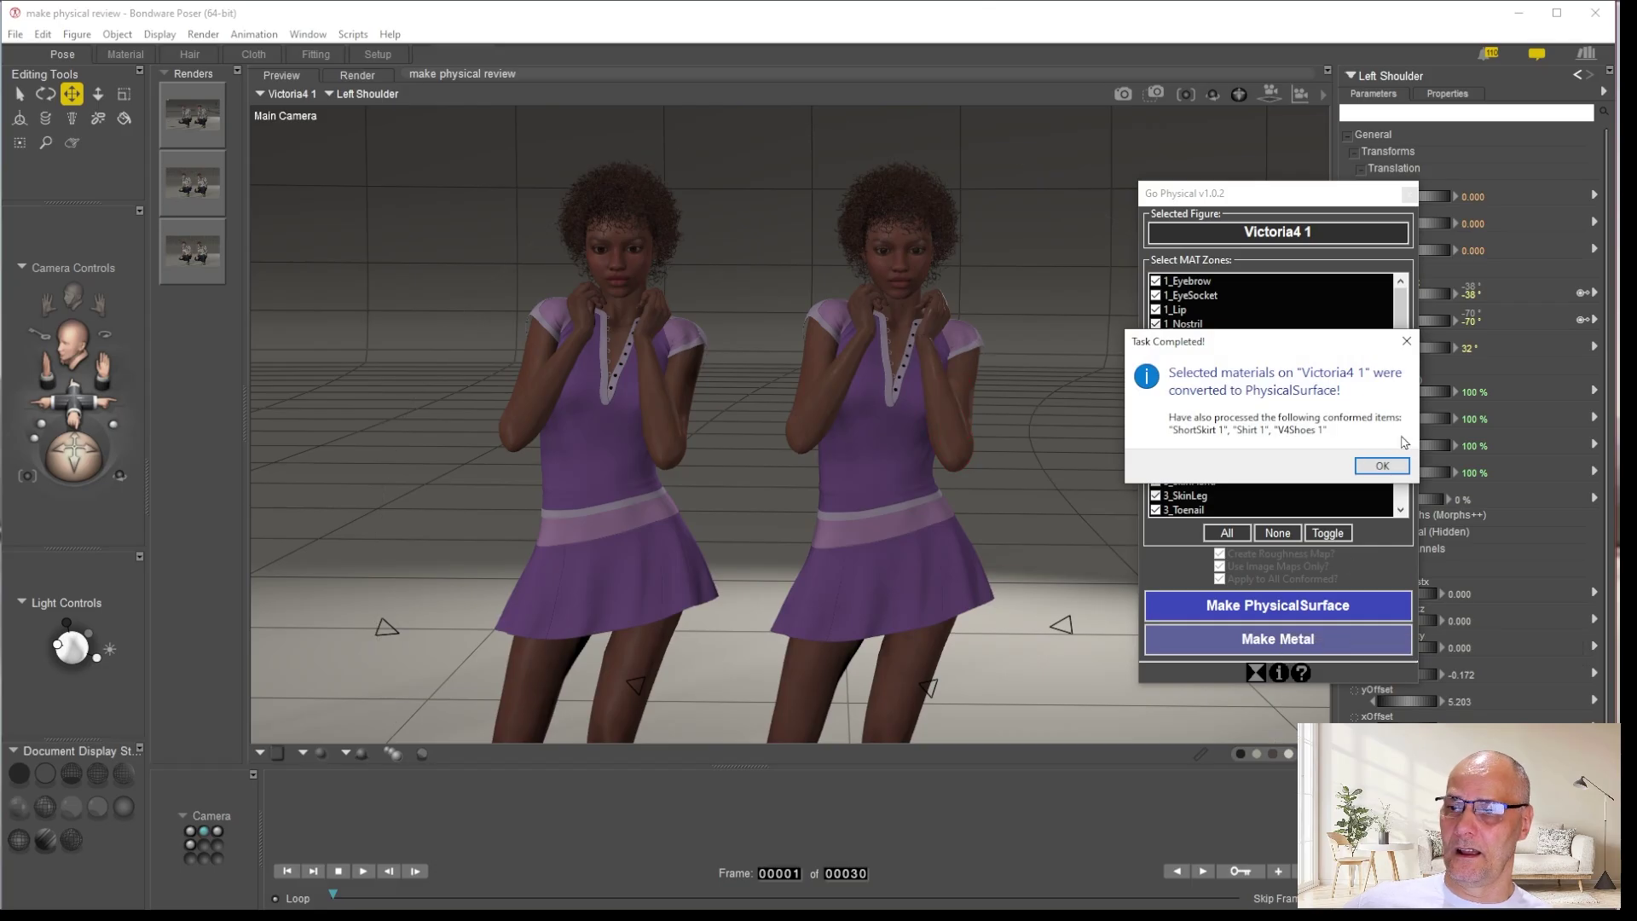
In the Material room, pull apart the PhysicalSurface and Subsurface Skin nodes of Victoria4 1's 4_InnerMouth material to examine their connections
click(1378, 464)
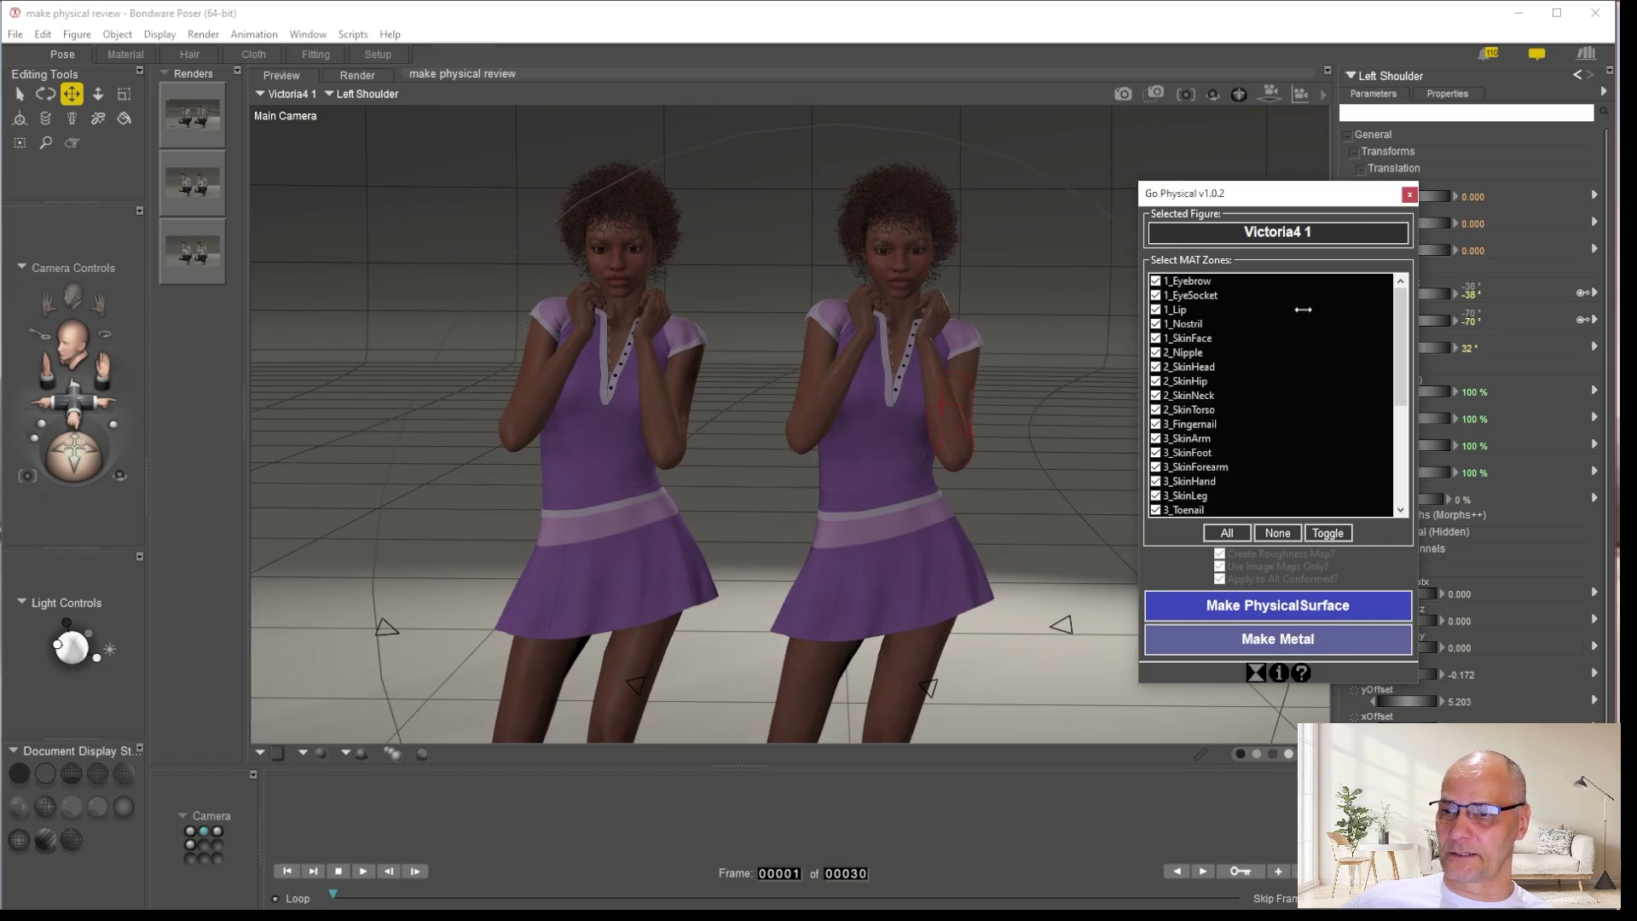
click(125, 54)
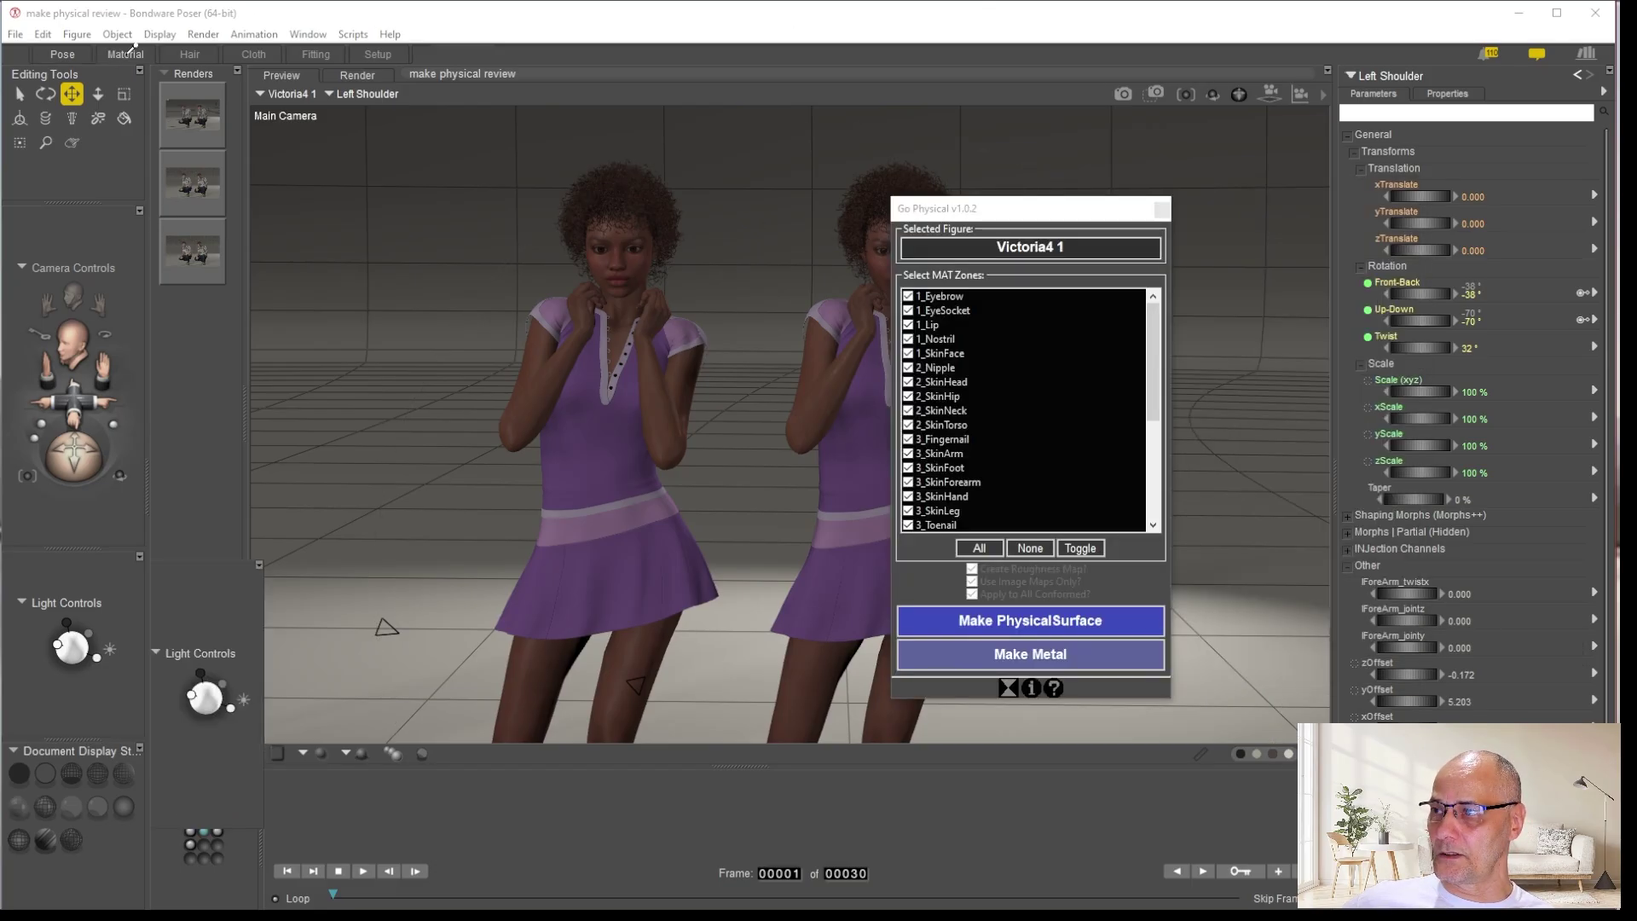
drag(1121, 210, 1392, 238)
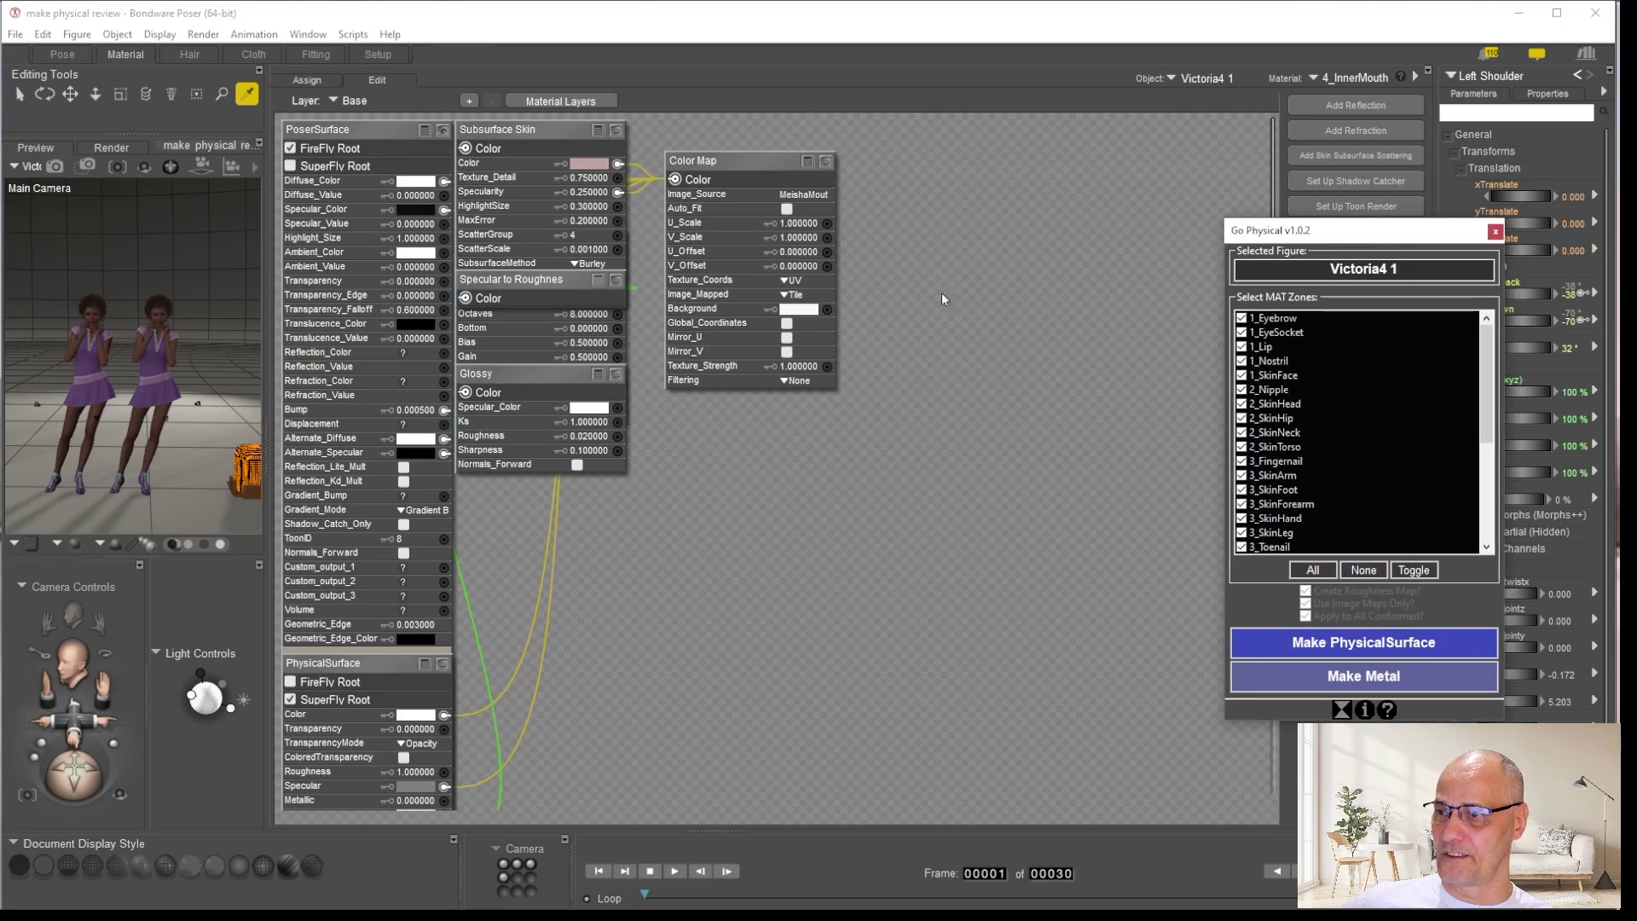
drag(341, 664, 775, 449)
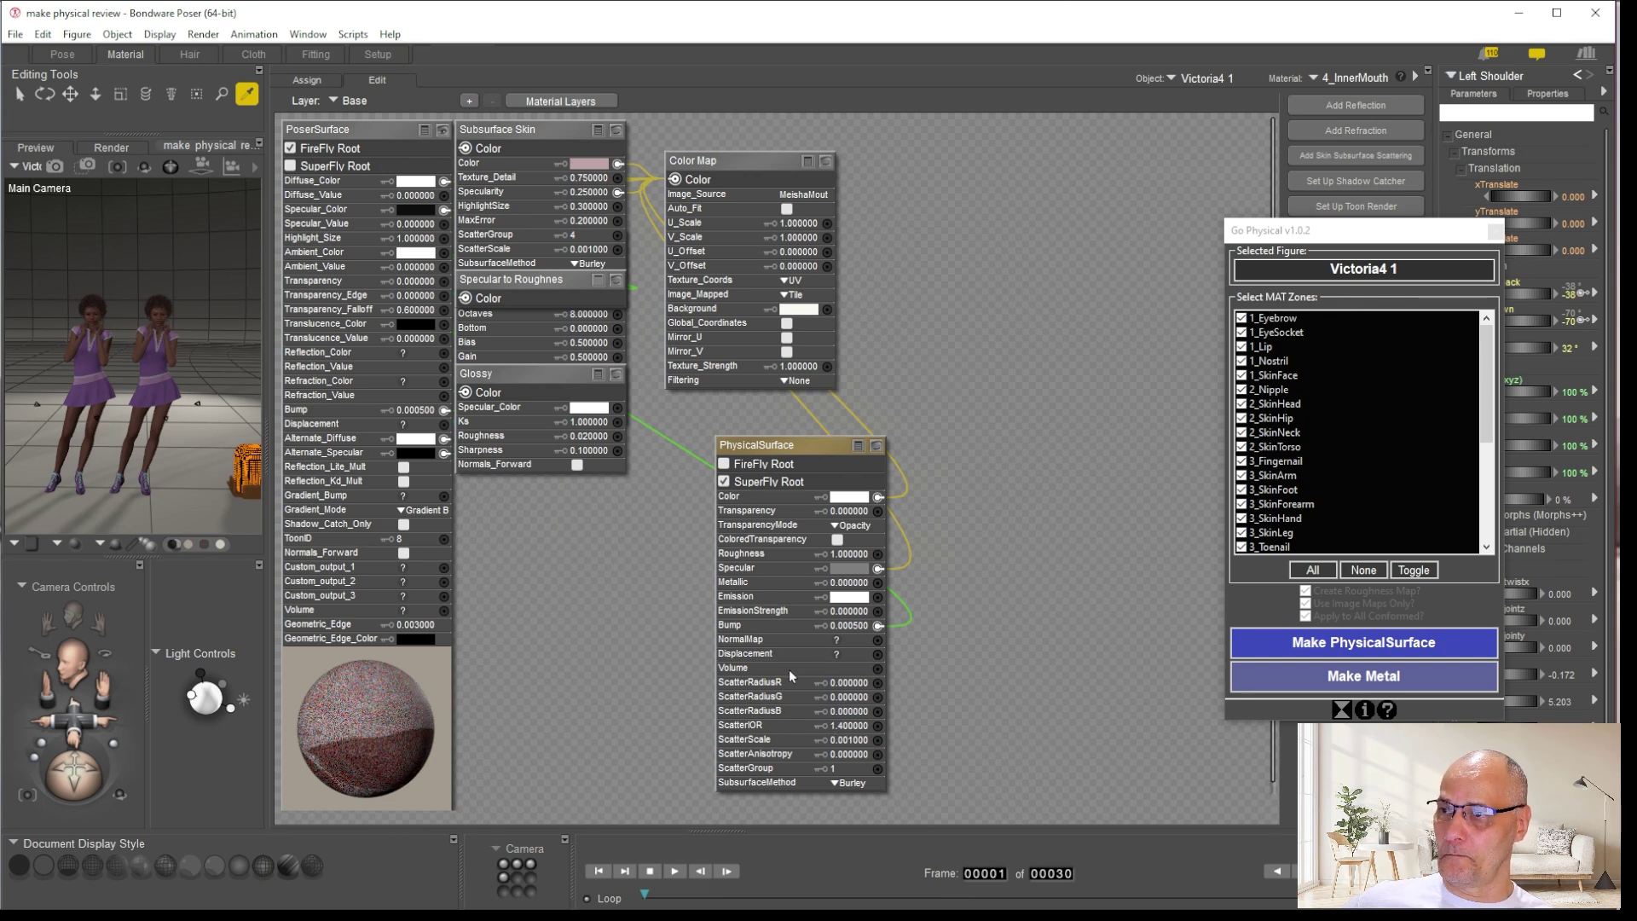
drag(542, 126, 1025, 131)
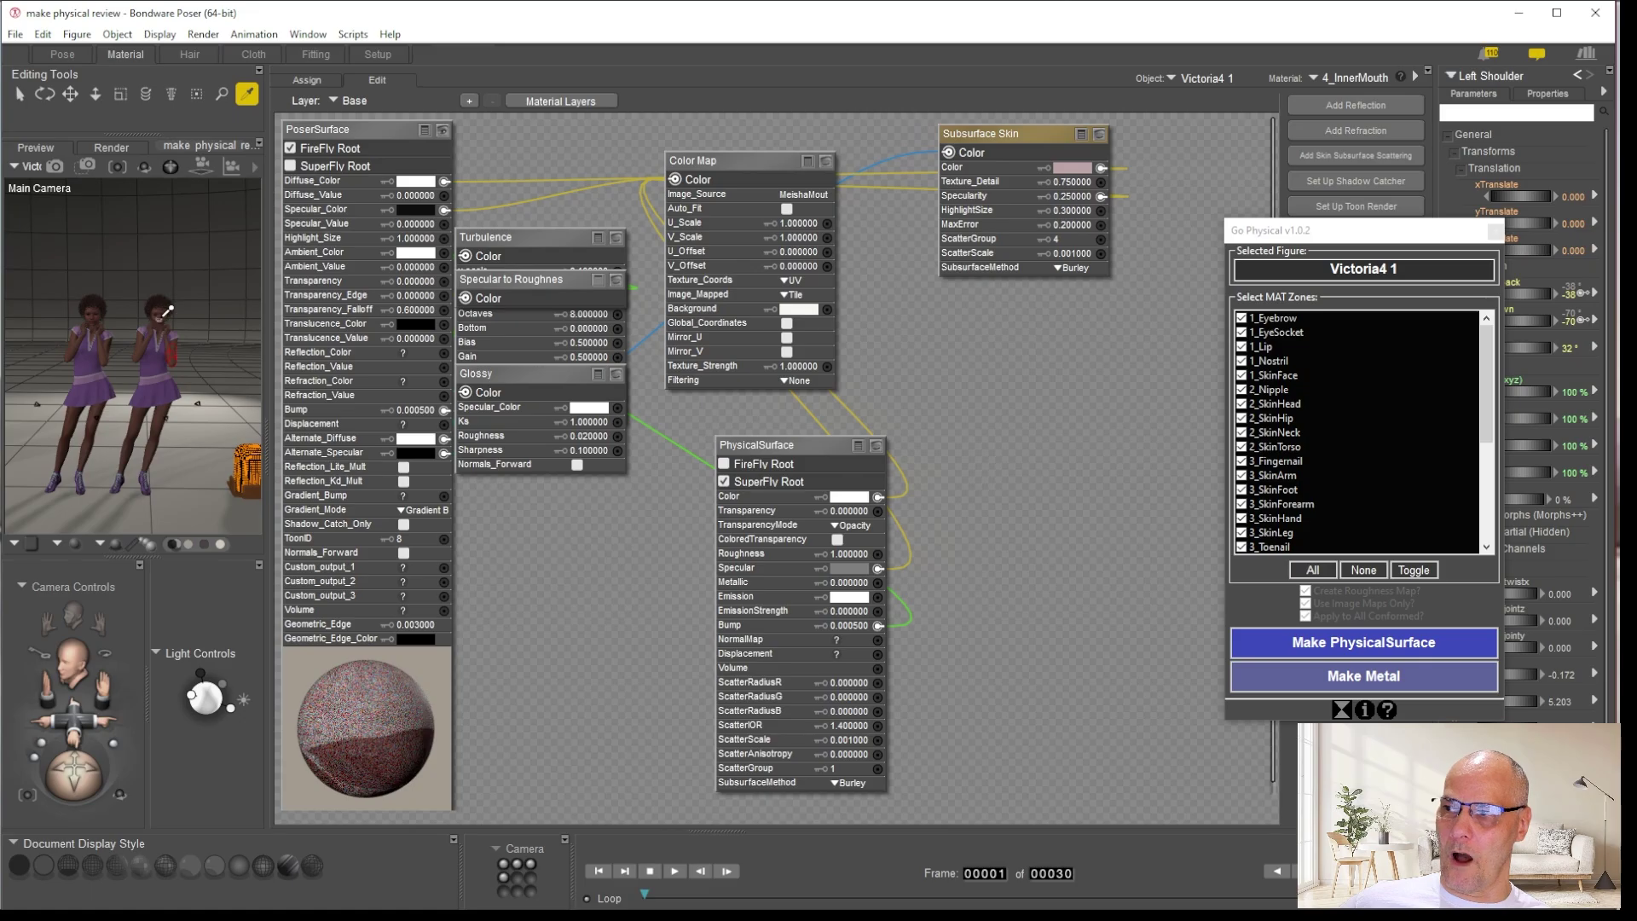
Select the right woman's Beautiful_Black_HairStyles hair and convert its BBStrands and Preview zones to PhysicalSurface with Go Physical
click(158, 306)
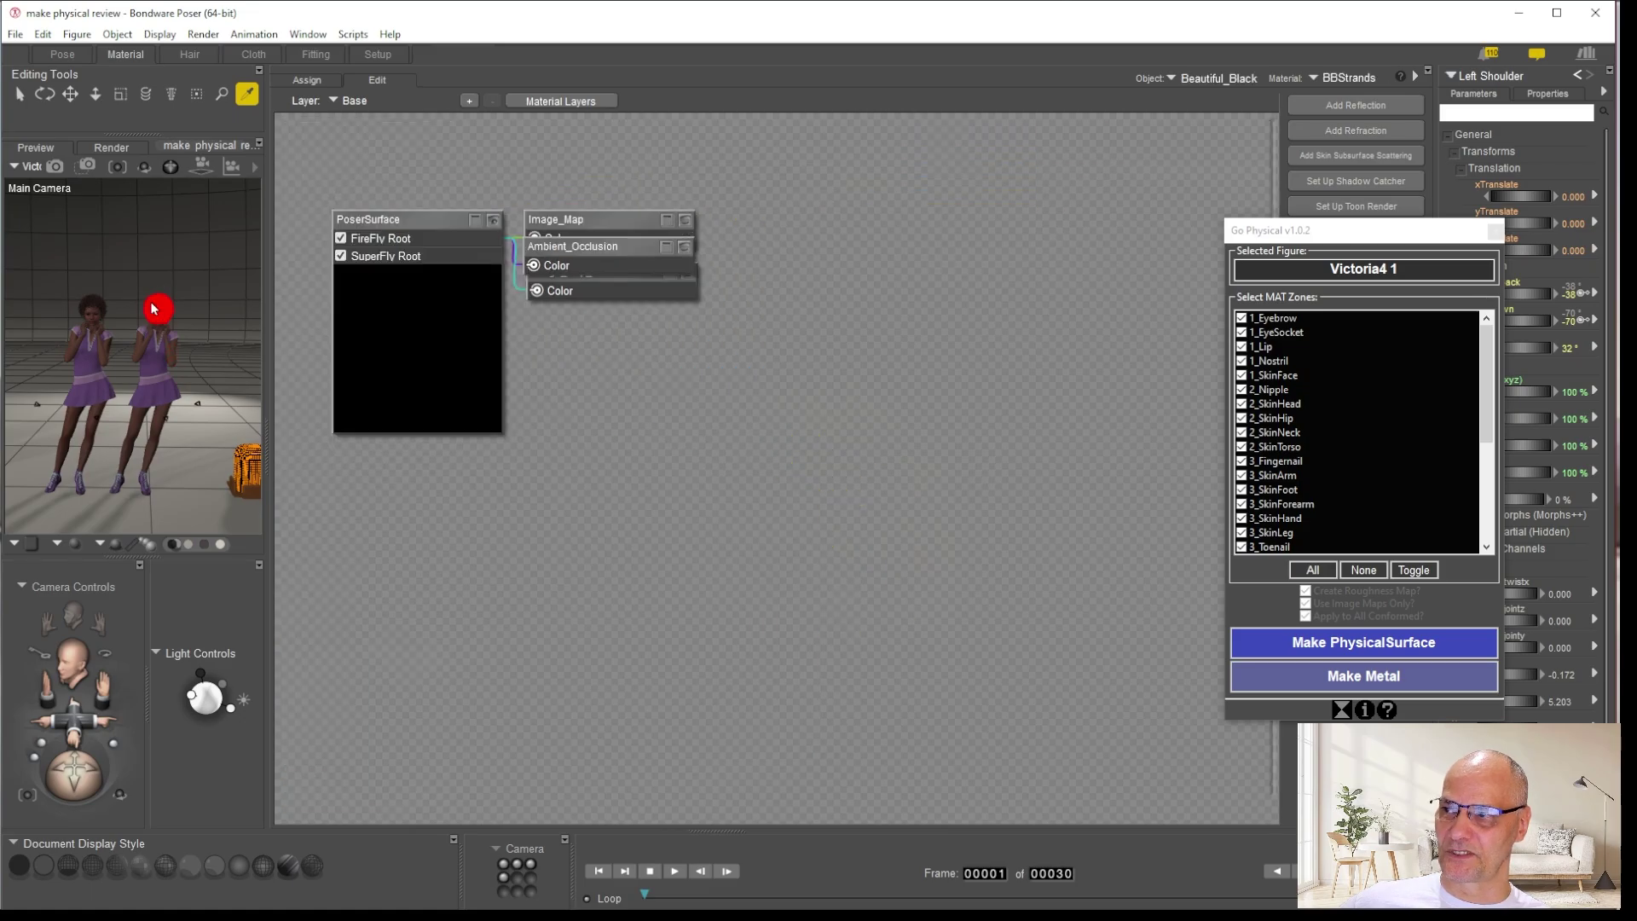
click(1353, 642)
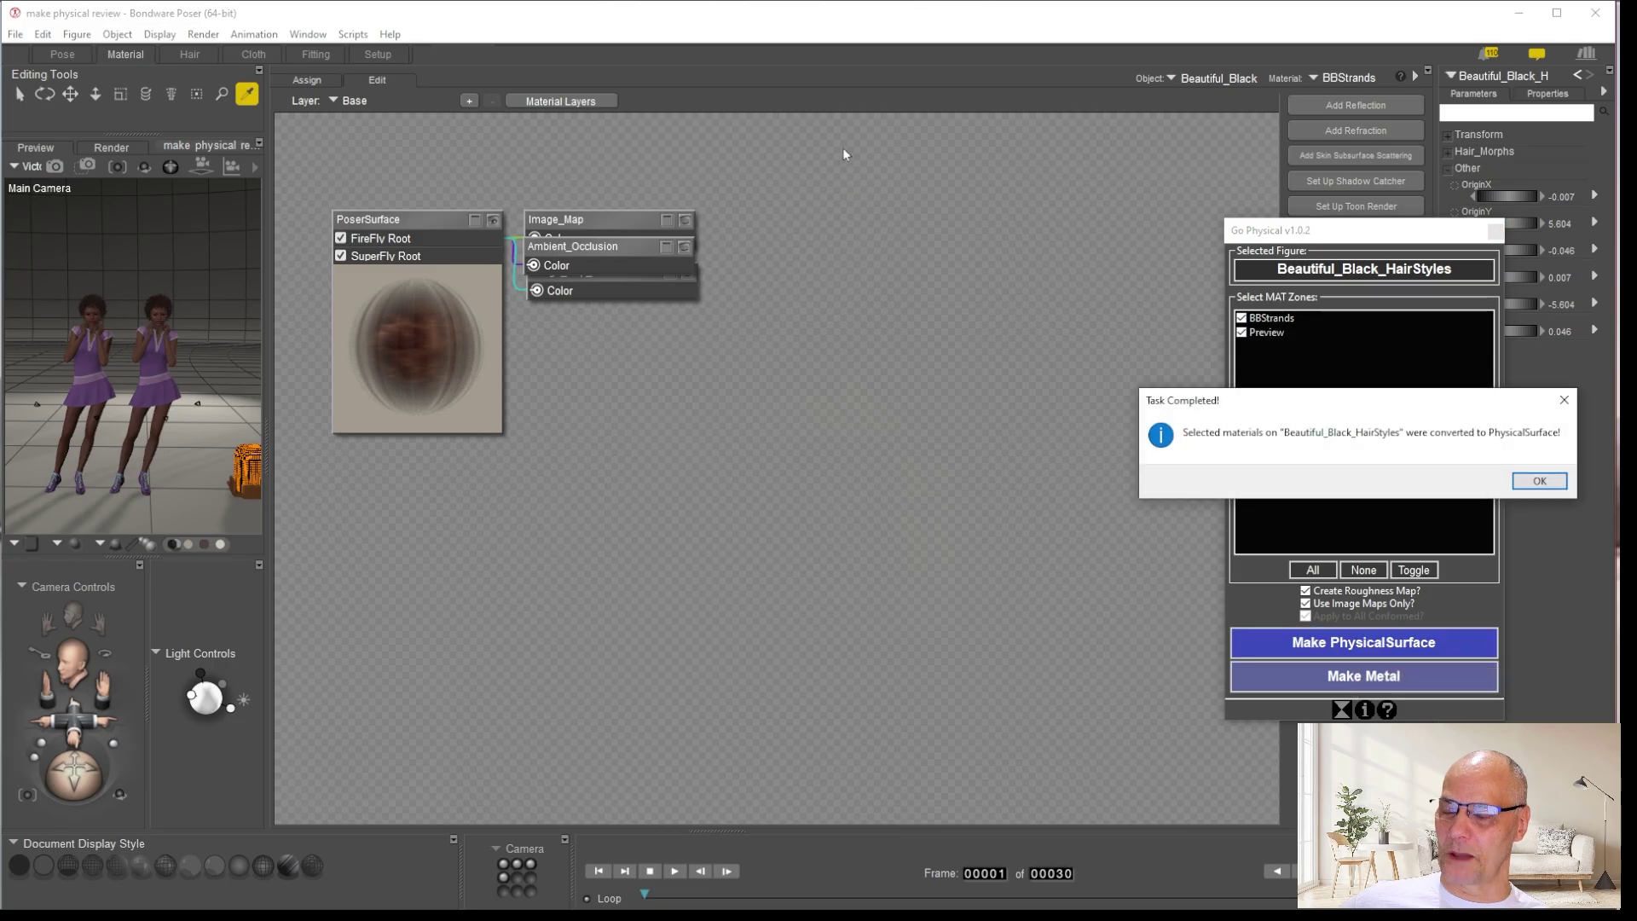
click(1539, 479)
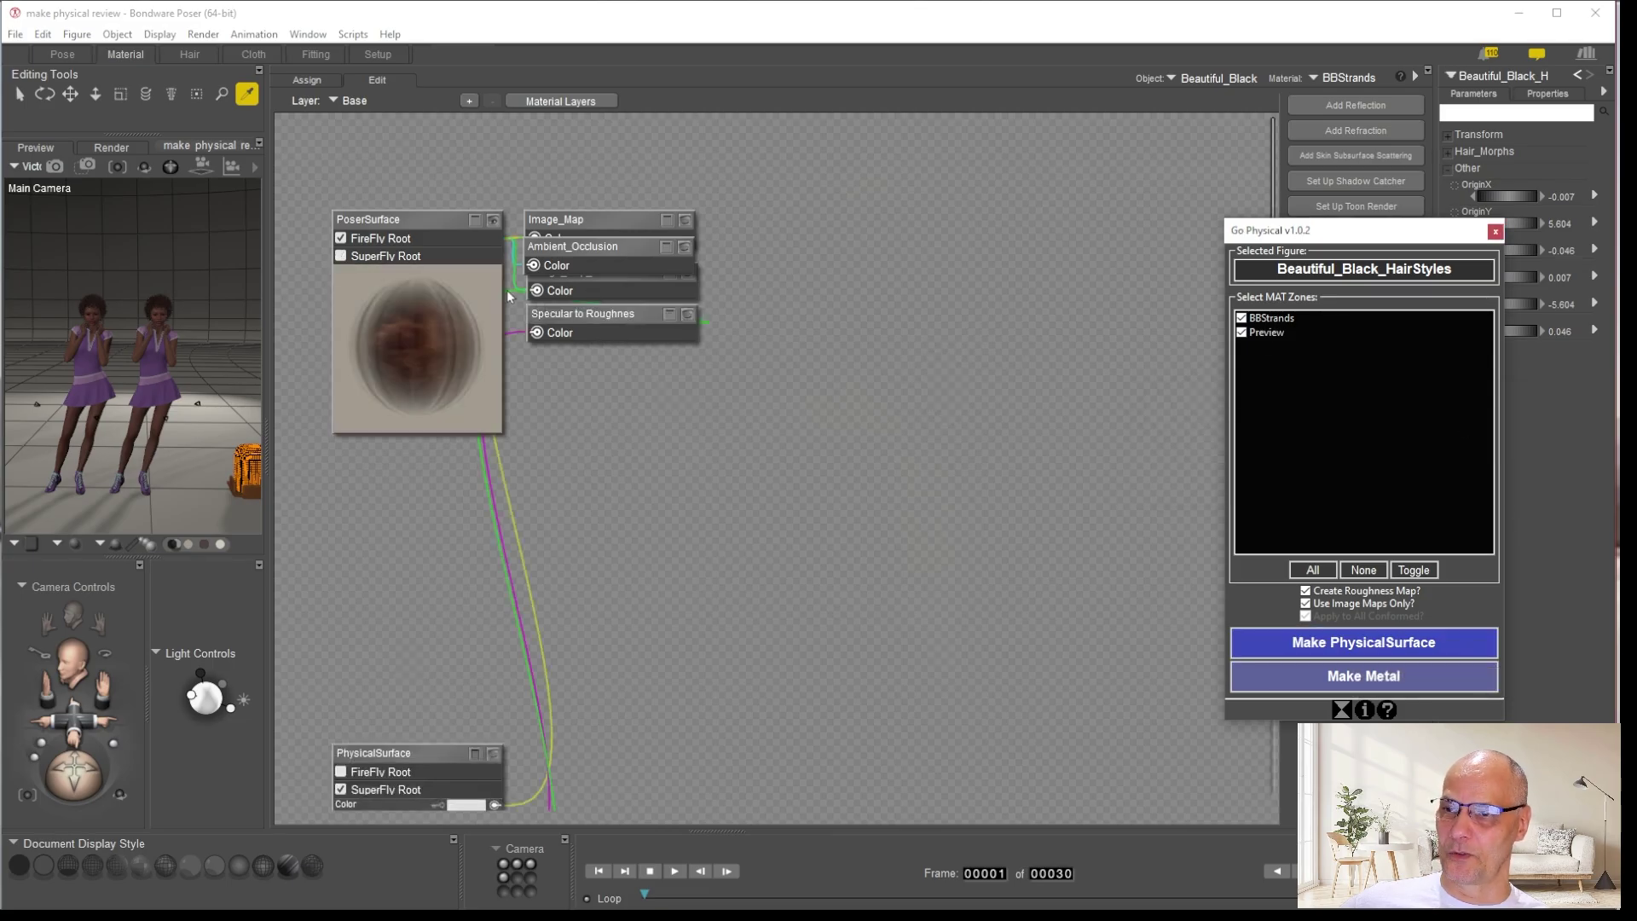
click(158, 308)
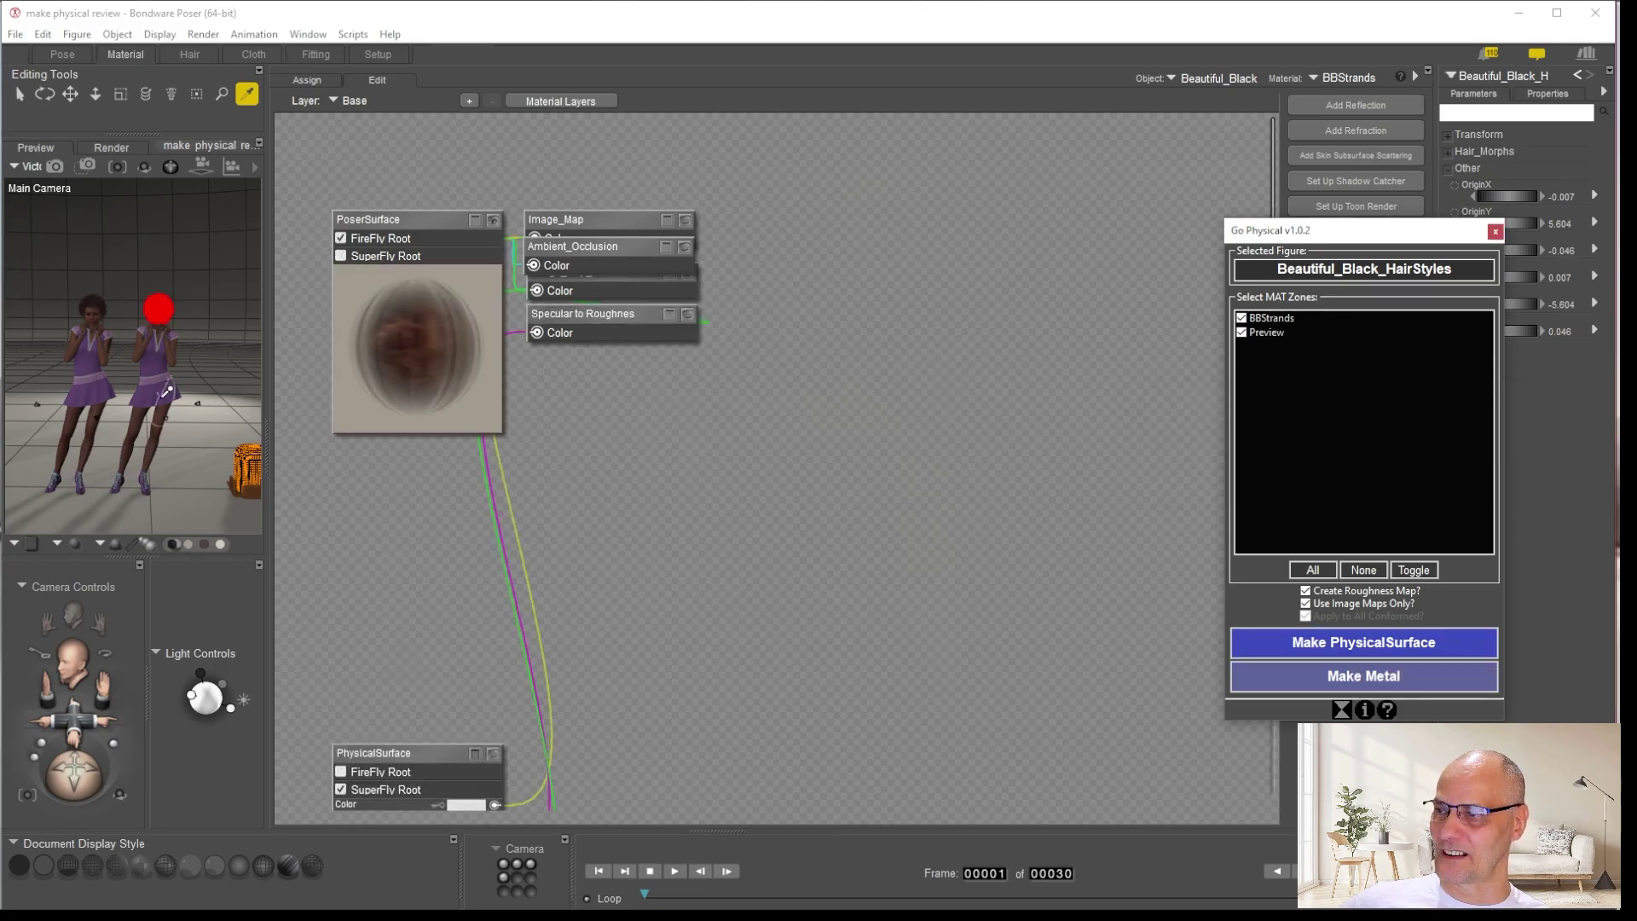
Check the right woman's skirt material, return to the Pose room, and render both women in SuperFly with Go Physical moved aside
click(152, 388)
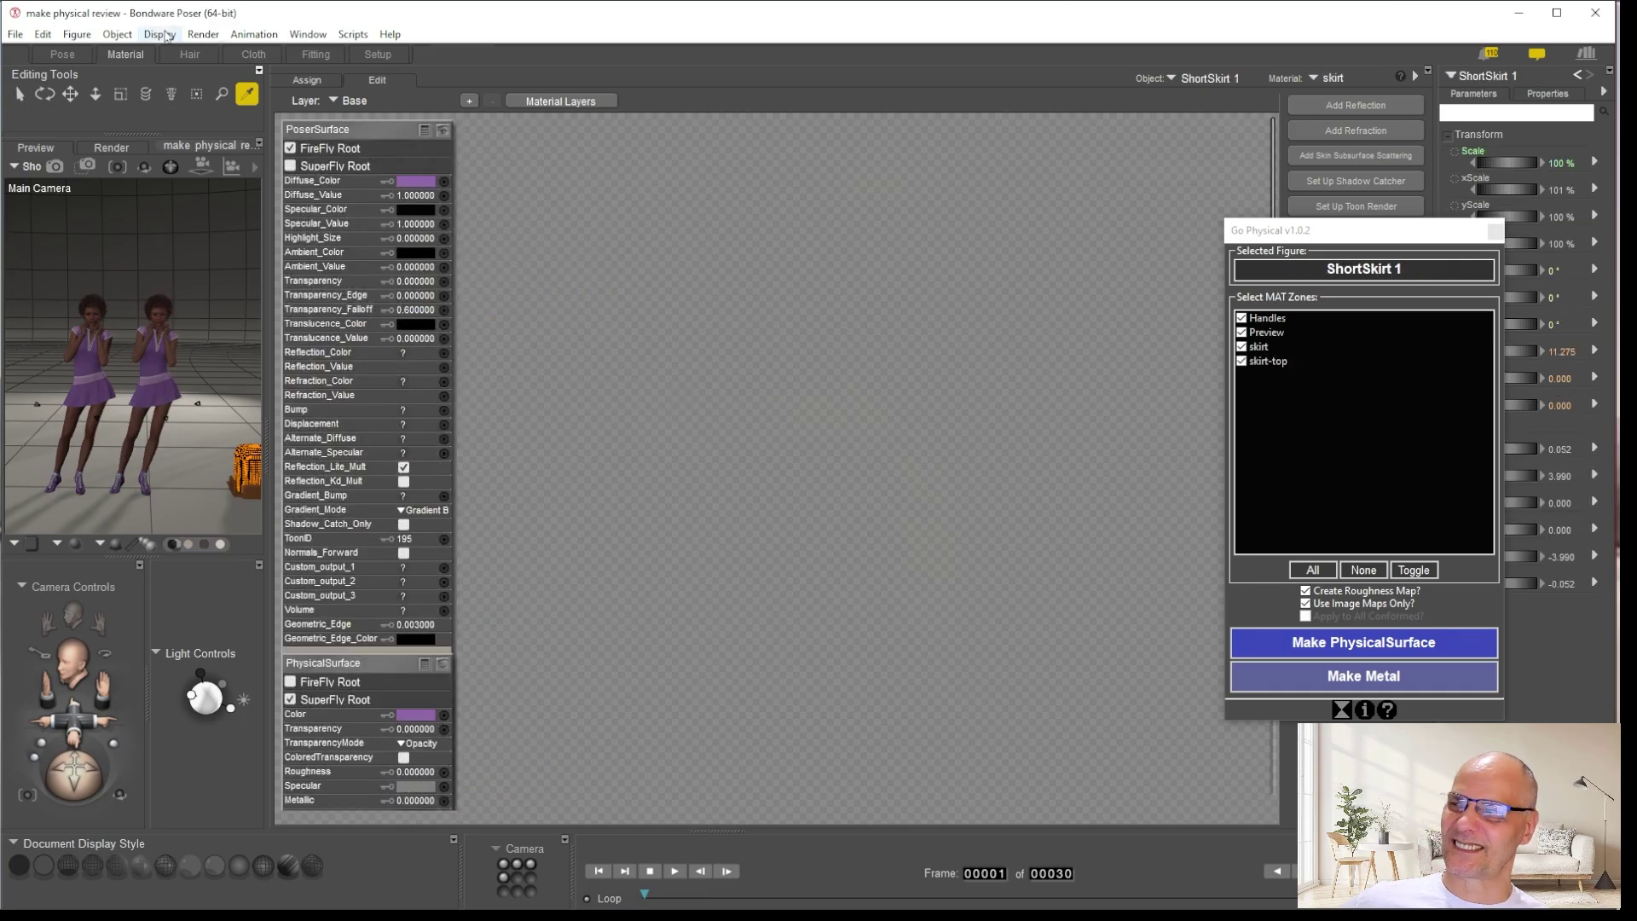
click(61, 55)
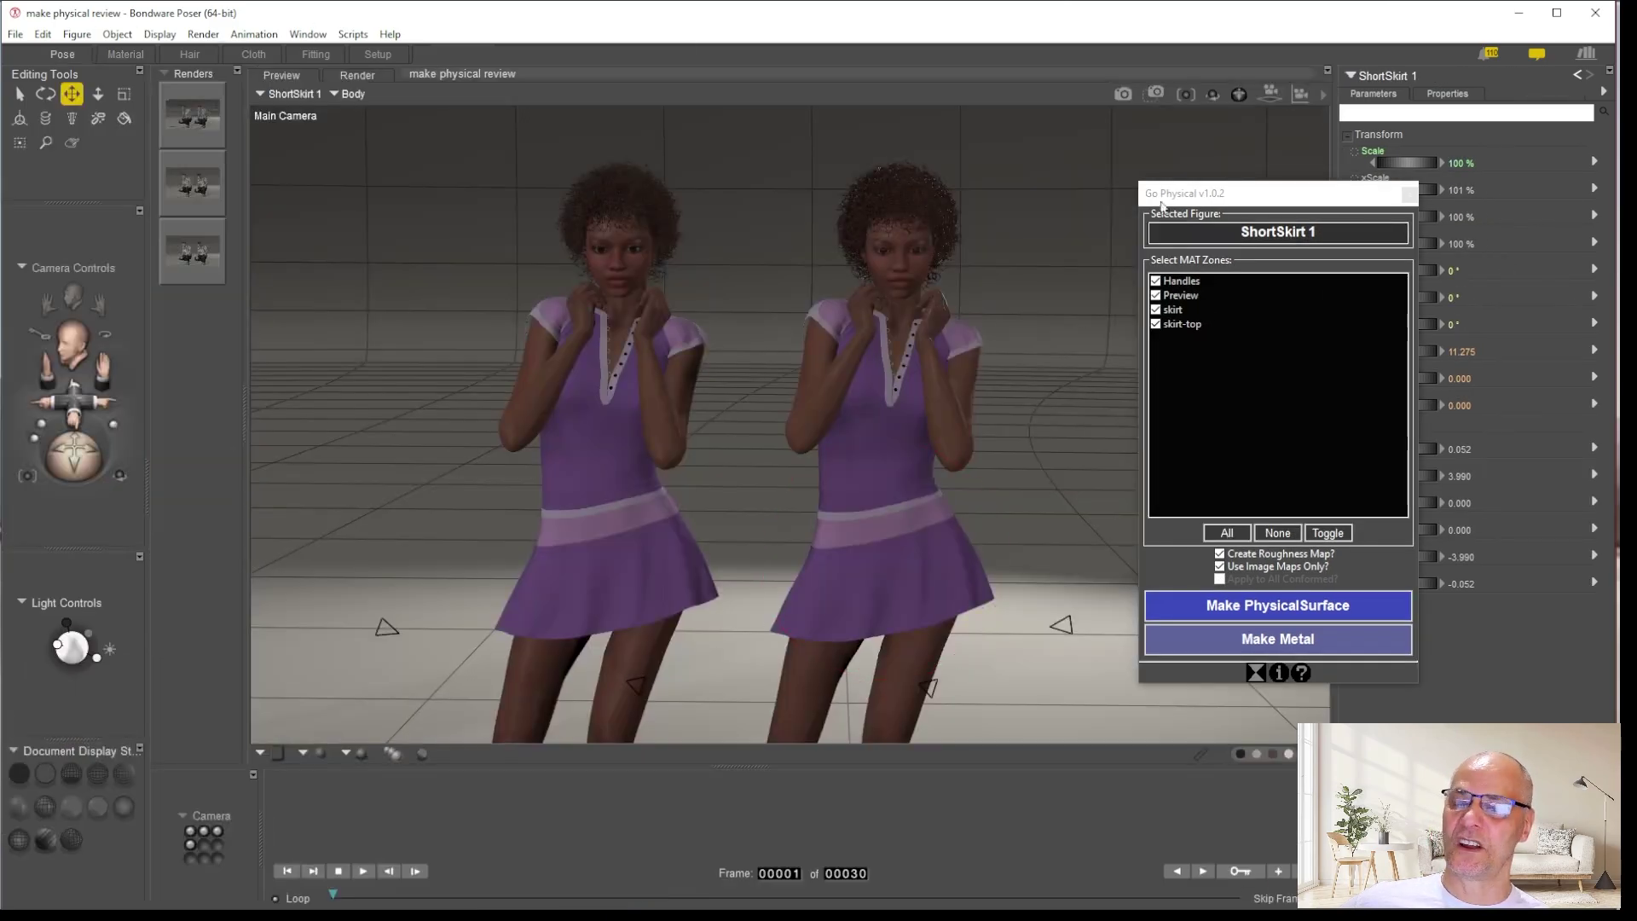
click(1247, 207)
drag(1247, 196, 1500, 231)
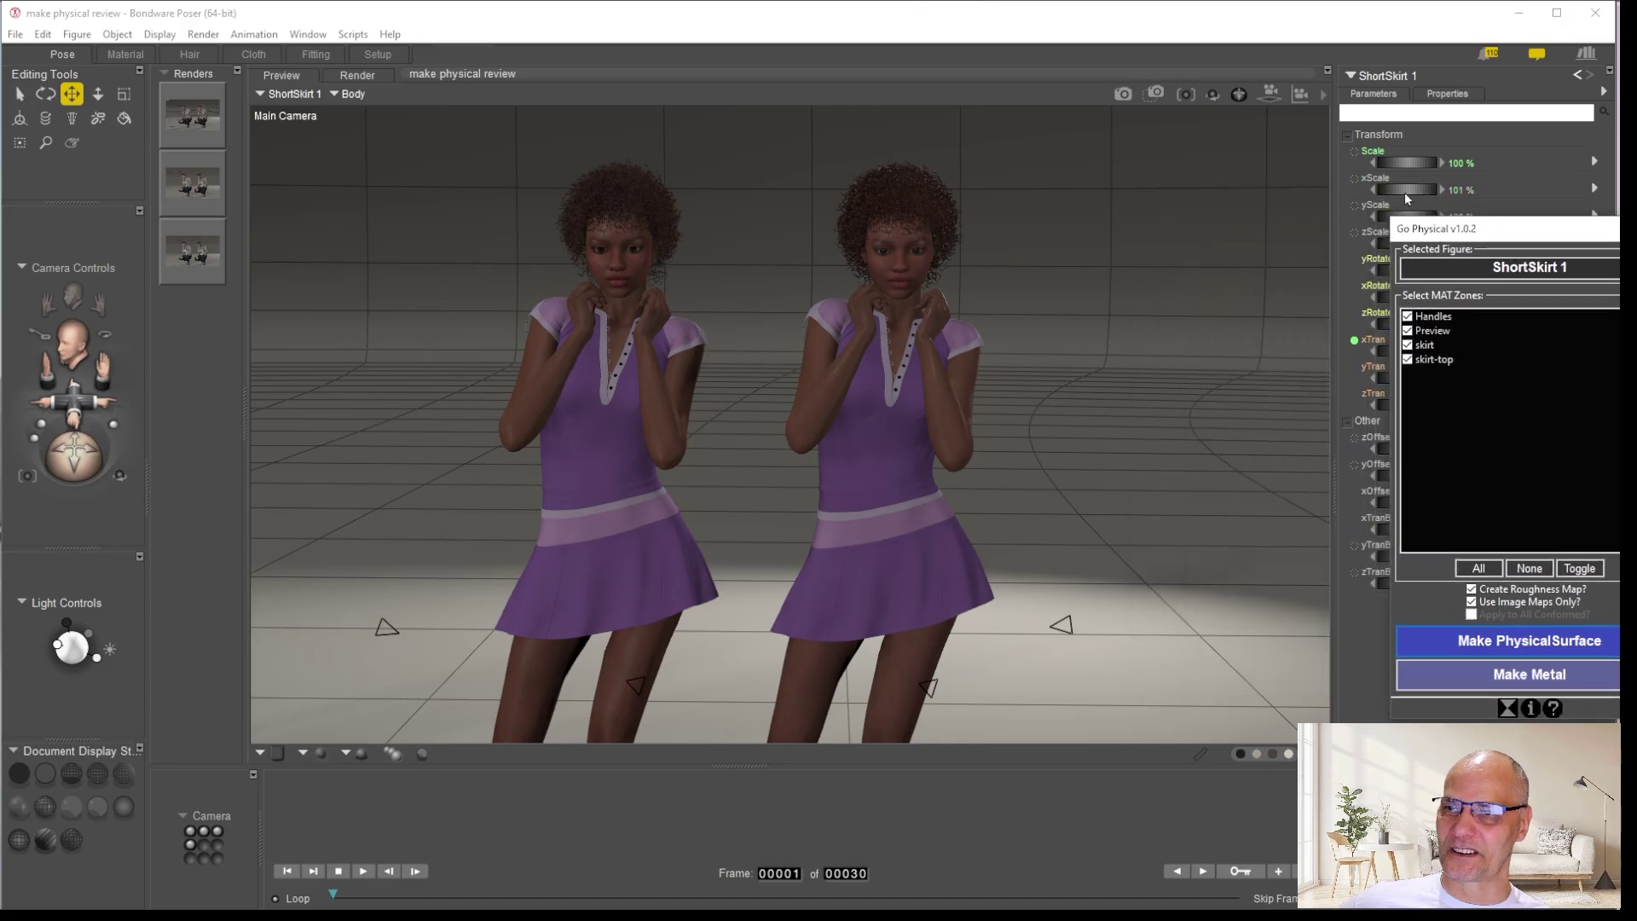
click(1123, 94)
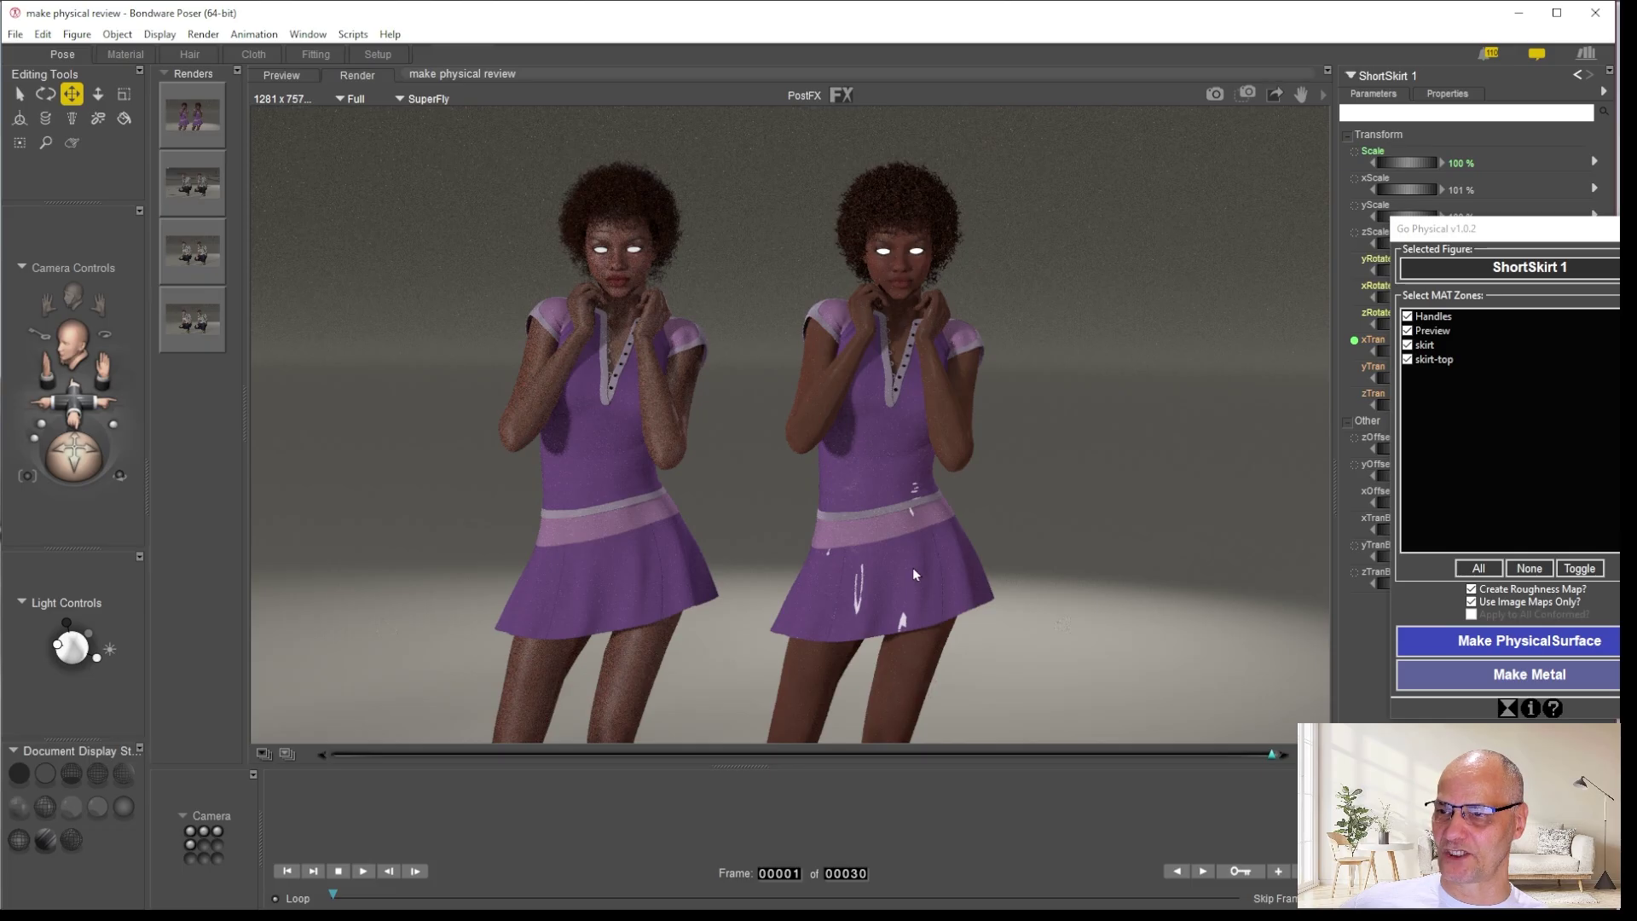
Examine the PhysicalSurface node settings of the right woman's ShortSkirt 1 skirt and Shirt 1 cloth materials in the Material room
click(125, 54)
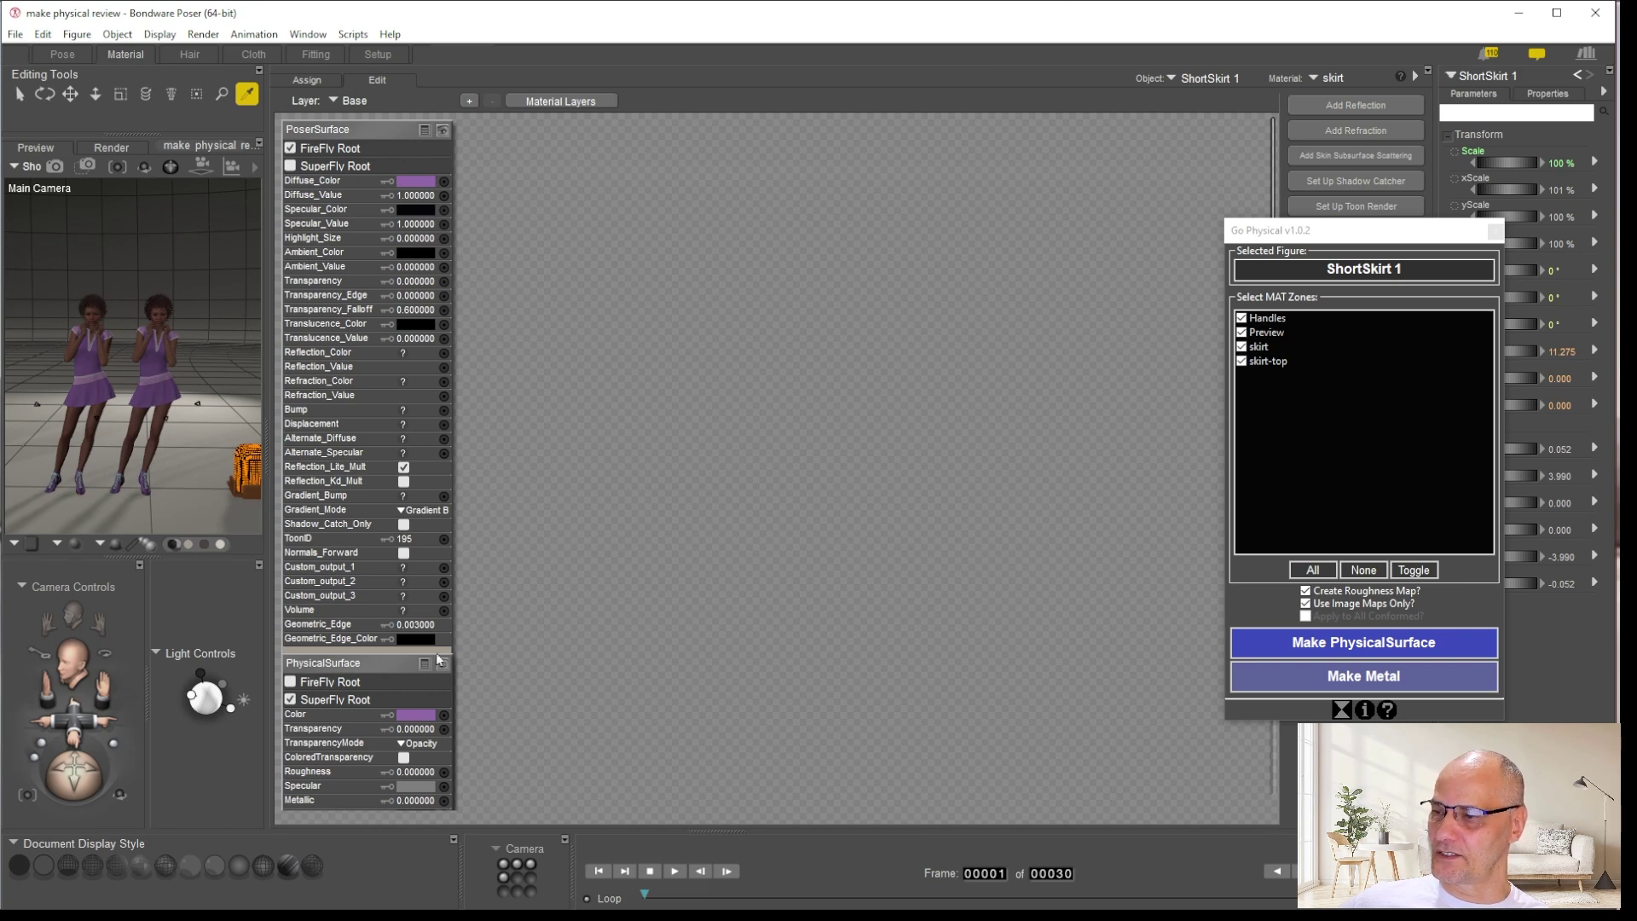
drag(367, 664, 742, 235)
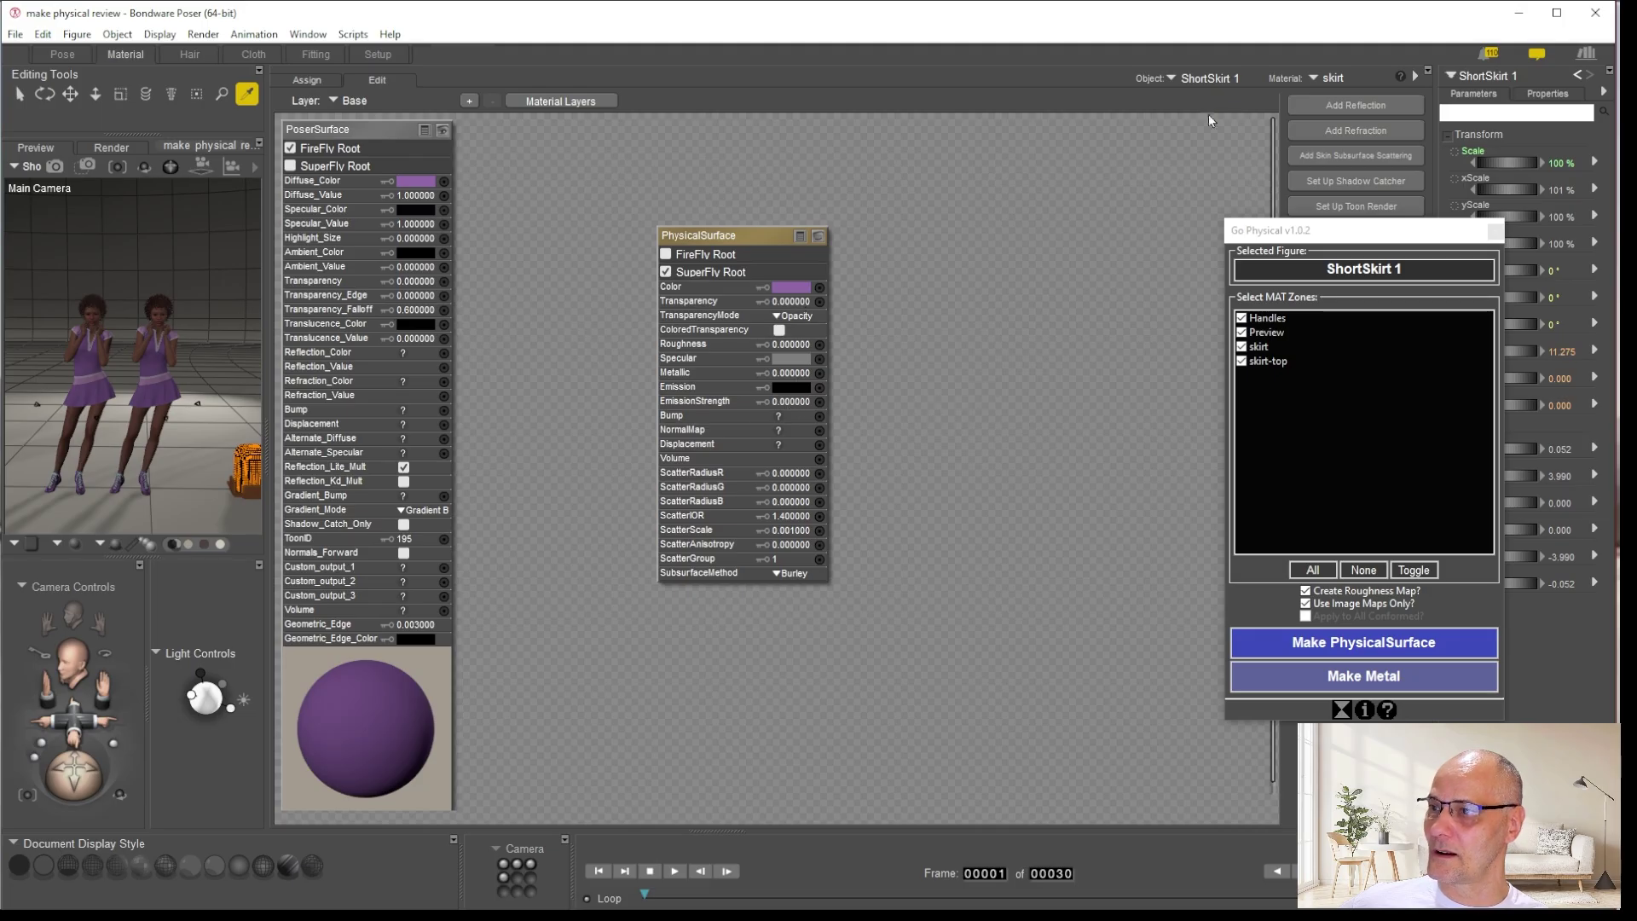
click(150, 375)
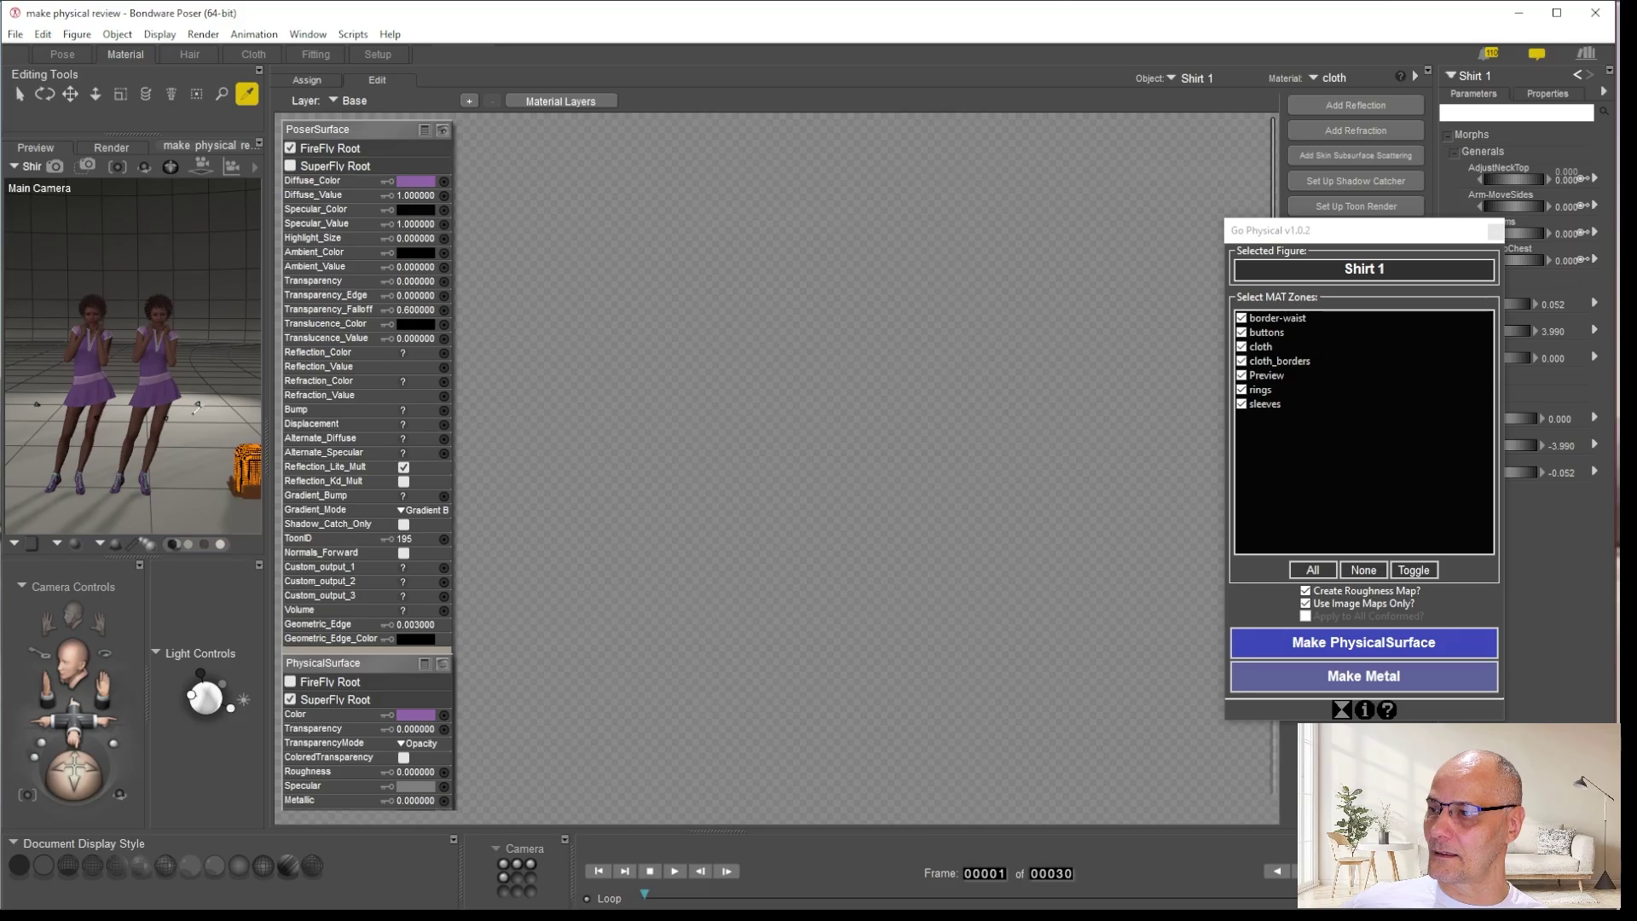
drag(355, 666, 706, 343)
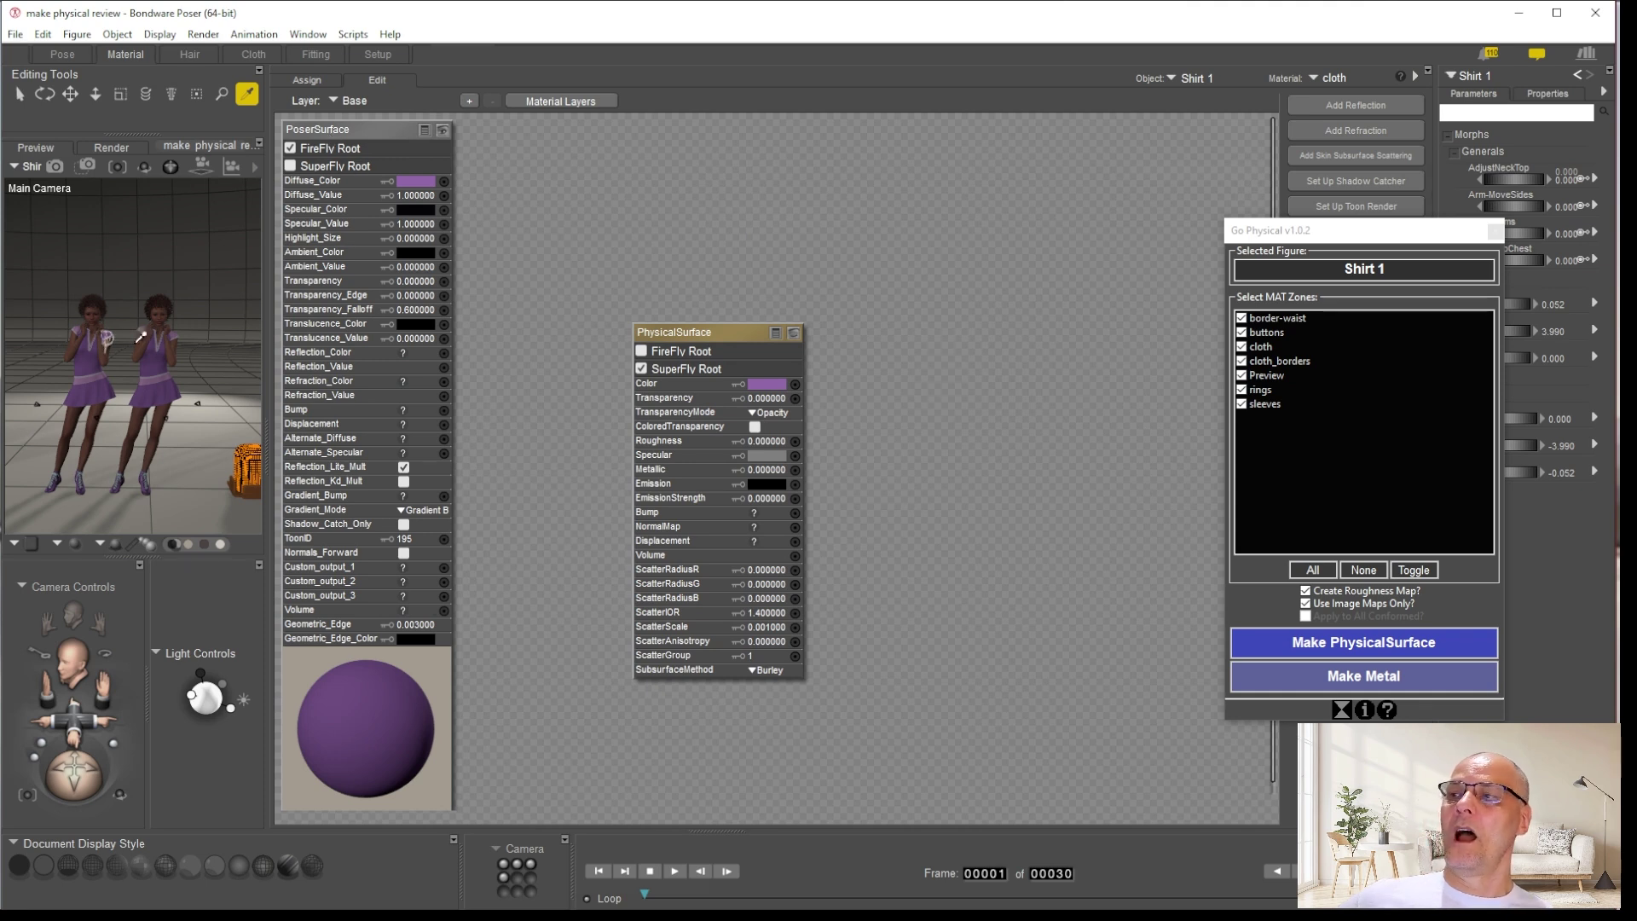
click(164, 390)
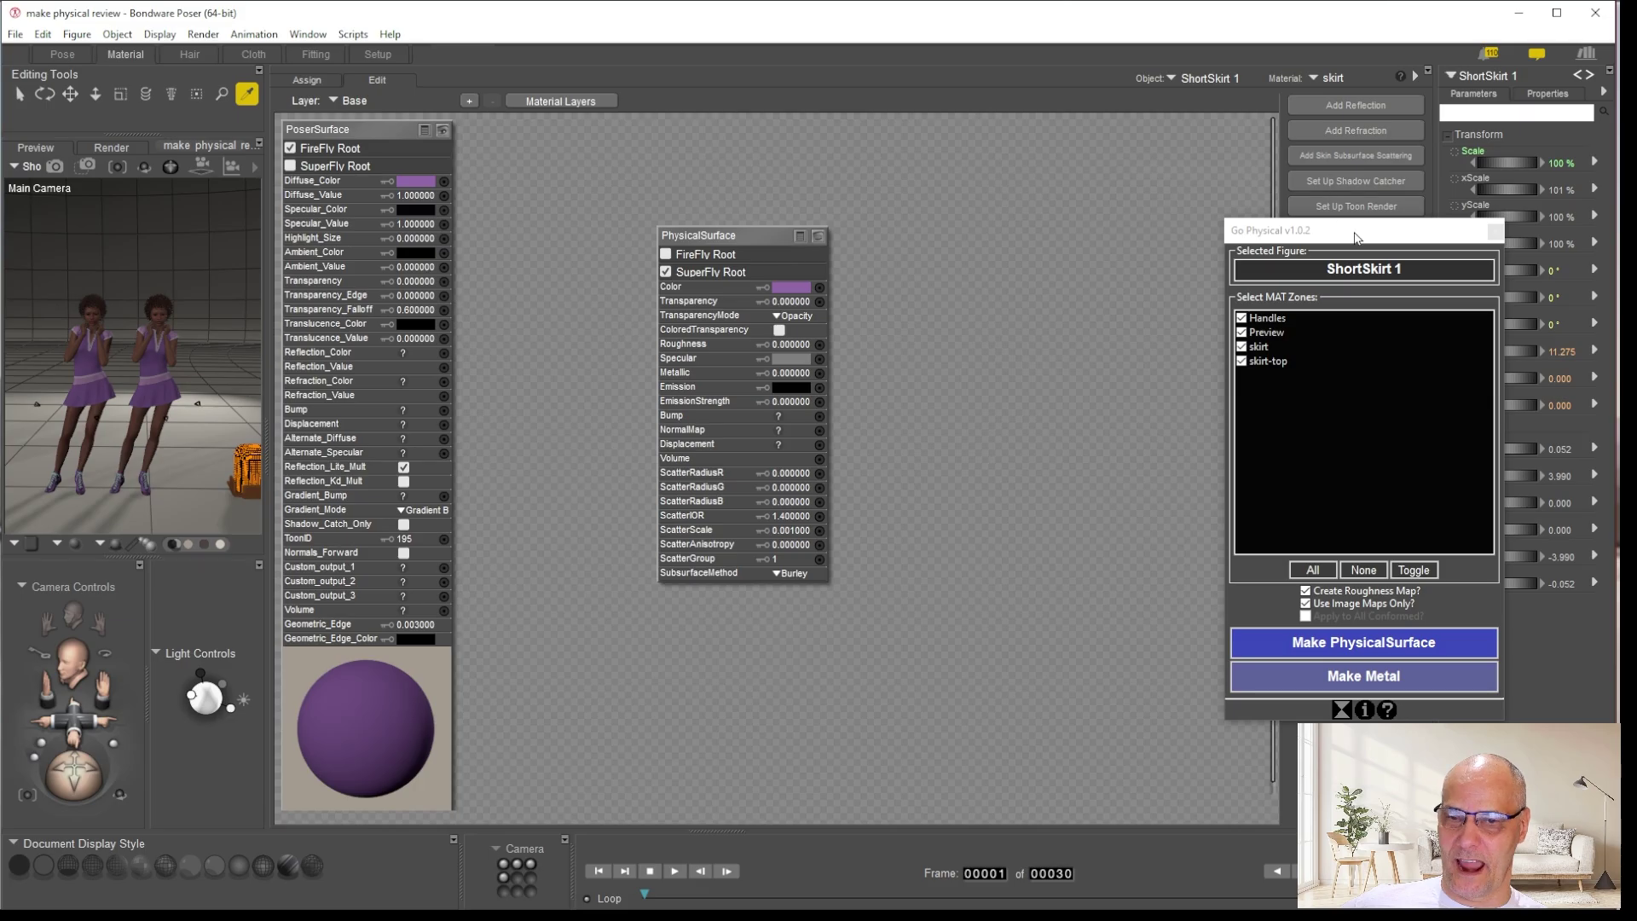
drag(748, 239, 702, 208)
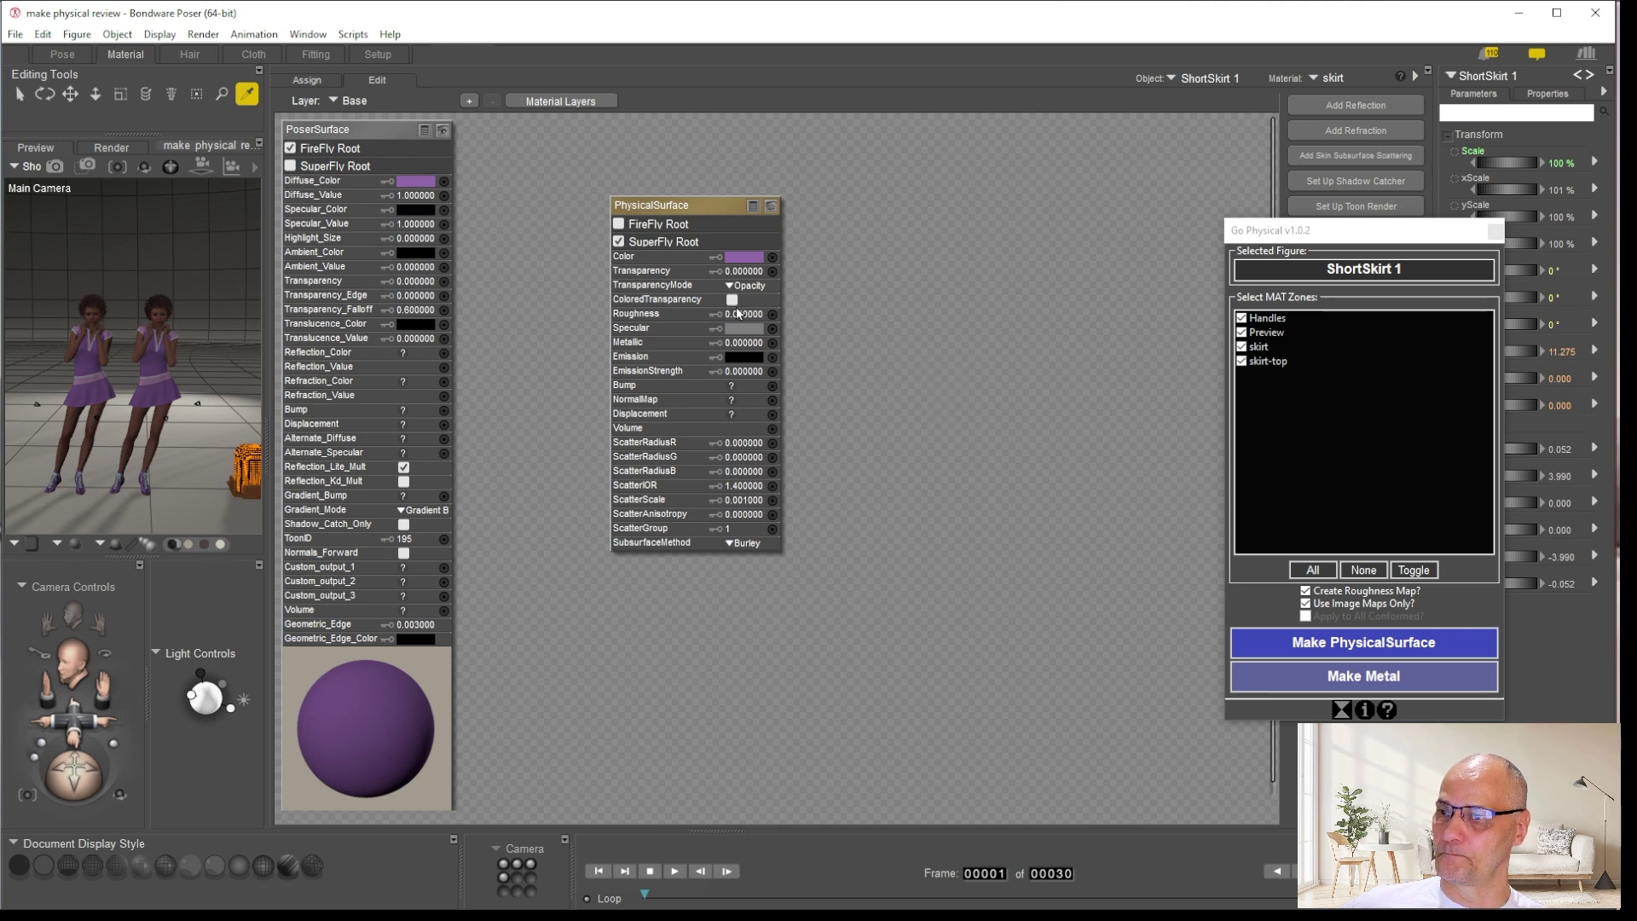
Open Michael 5's 1_SkinFace material and separate the PhysicalSurface, Specular to Roughness and Specular_Map nodes to examine how roughness is driven
click(1198, 82)
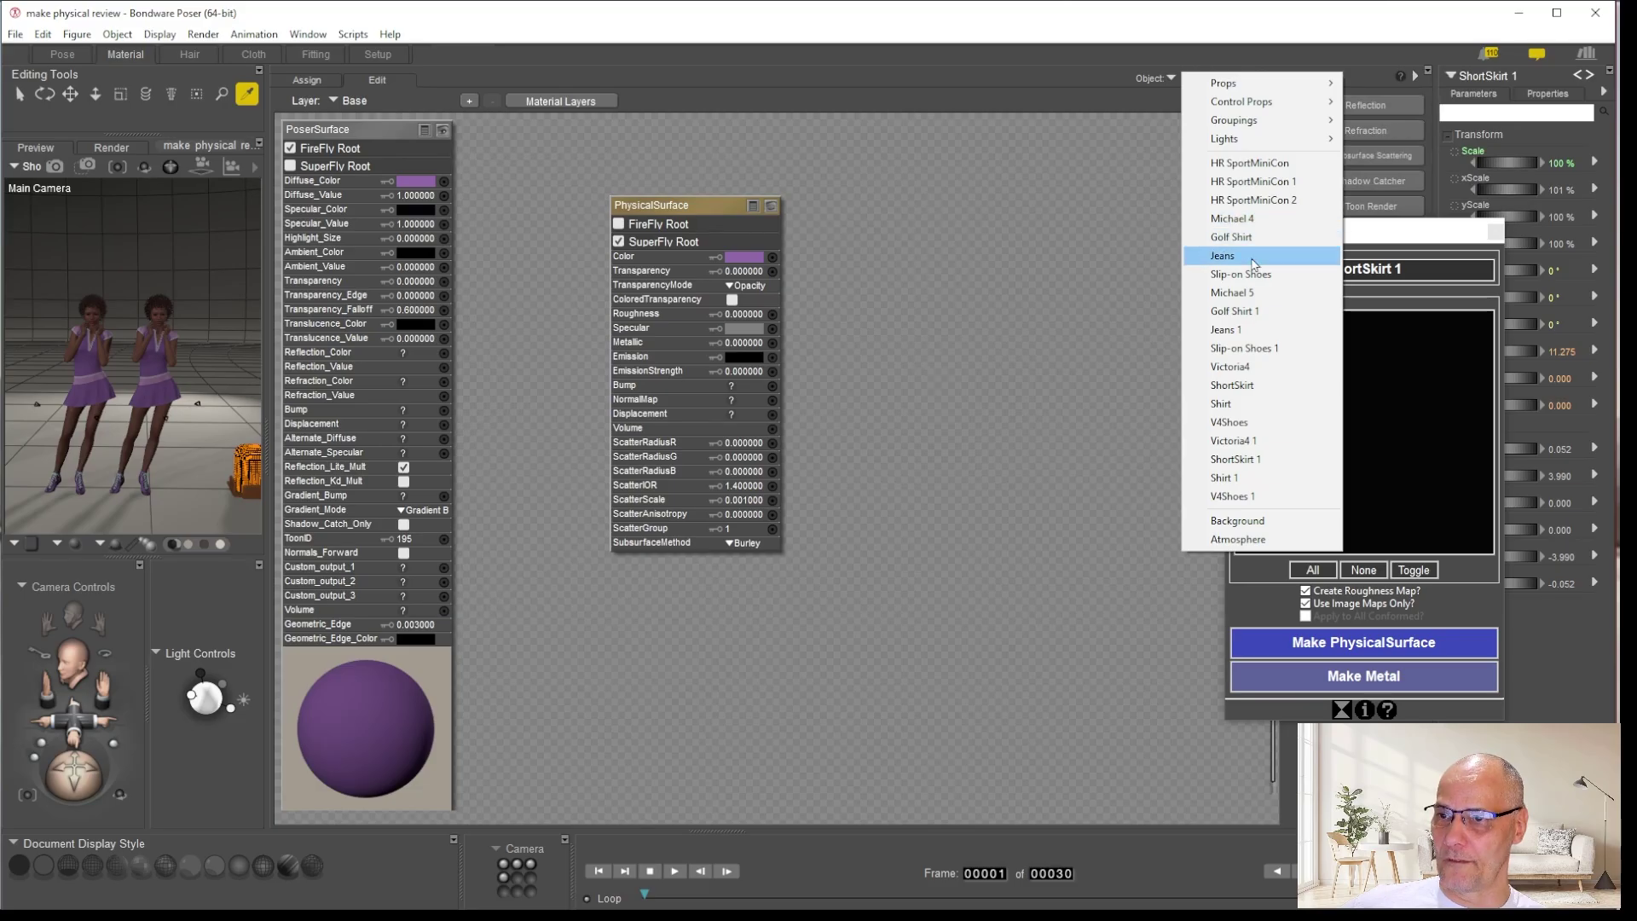
click(1260, 293)
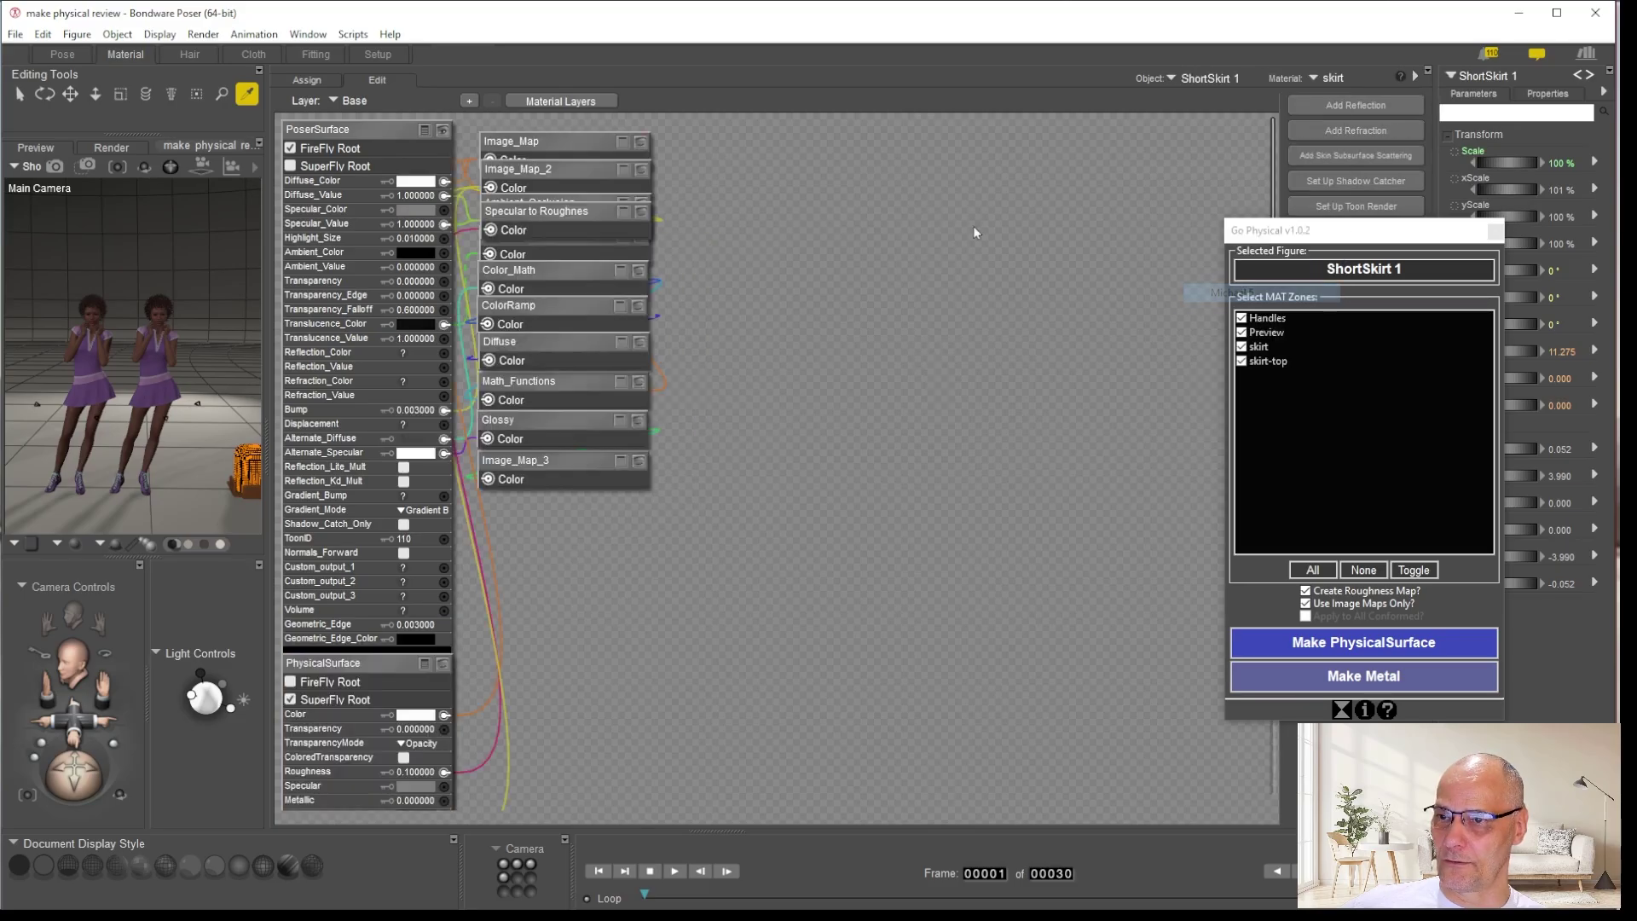
click(1357, 79)
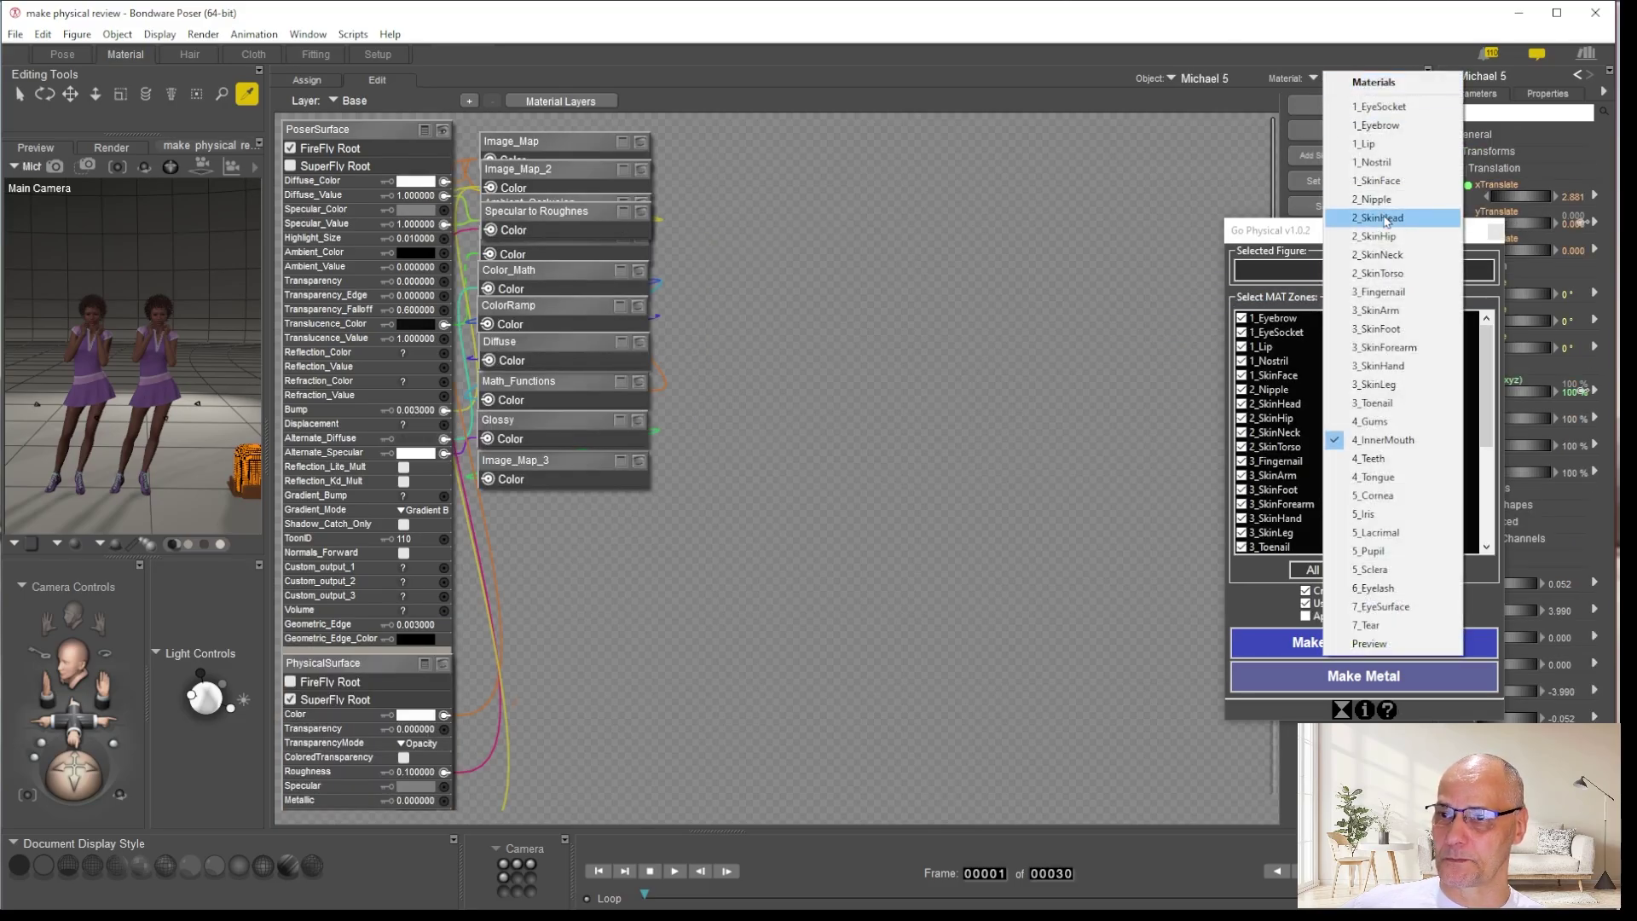
click(1380, 180)
drag(783, 449, 950, 269)
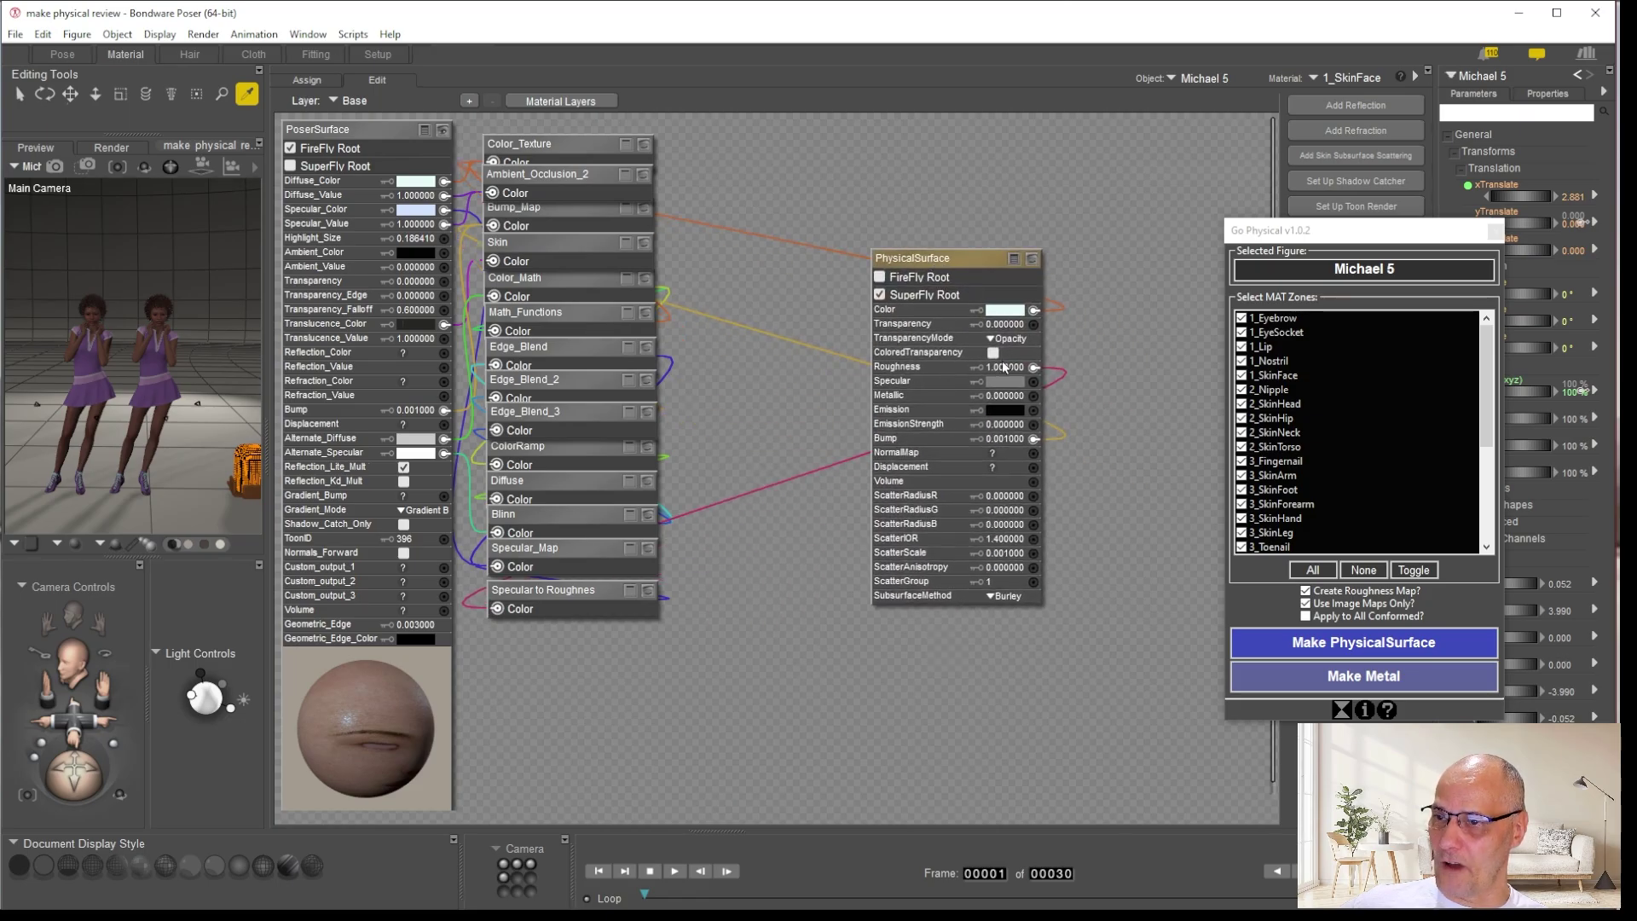
drag(557, 590, 1035, 684)
click(600, 553)
drag(600, 555, 1188, 624)
drag(1003, 681, 738, 636)
drag(1187, 614, 1055, 641)
click(1063, 635)
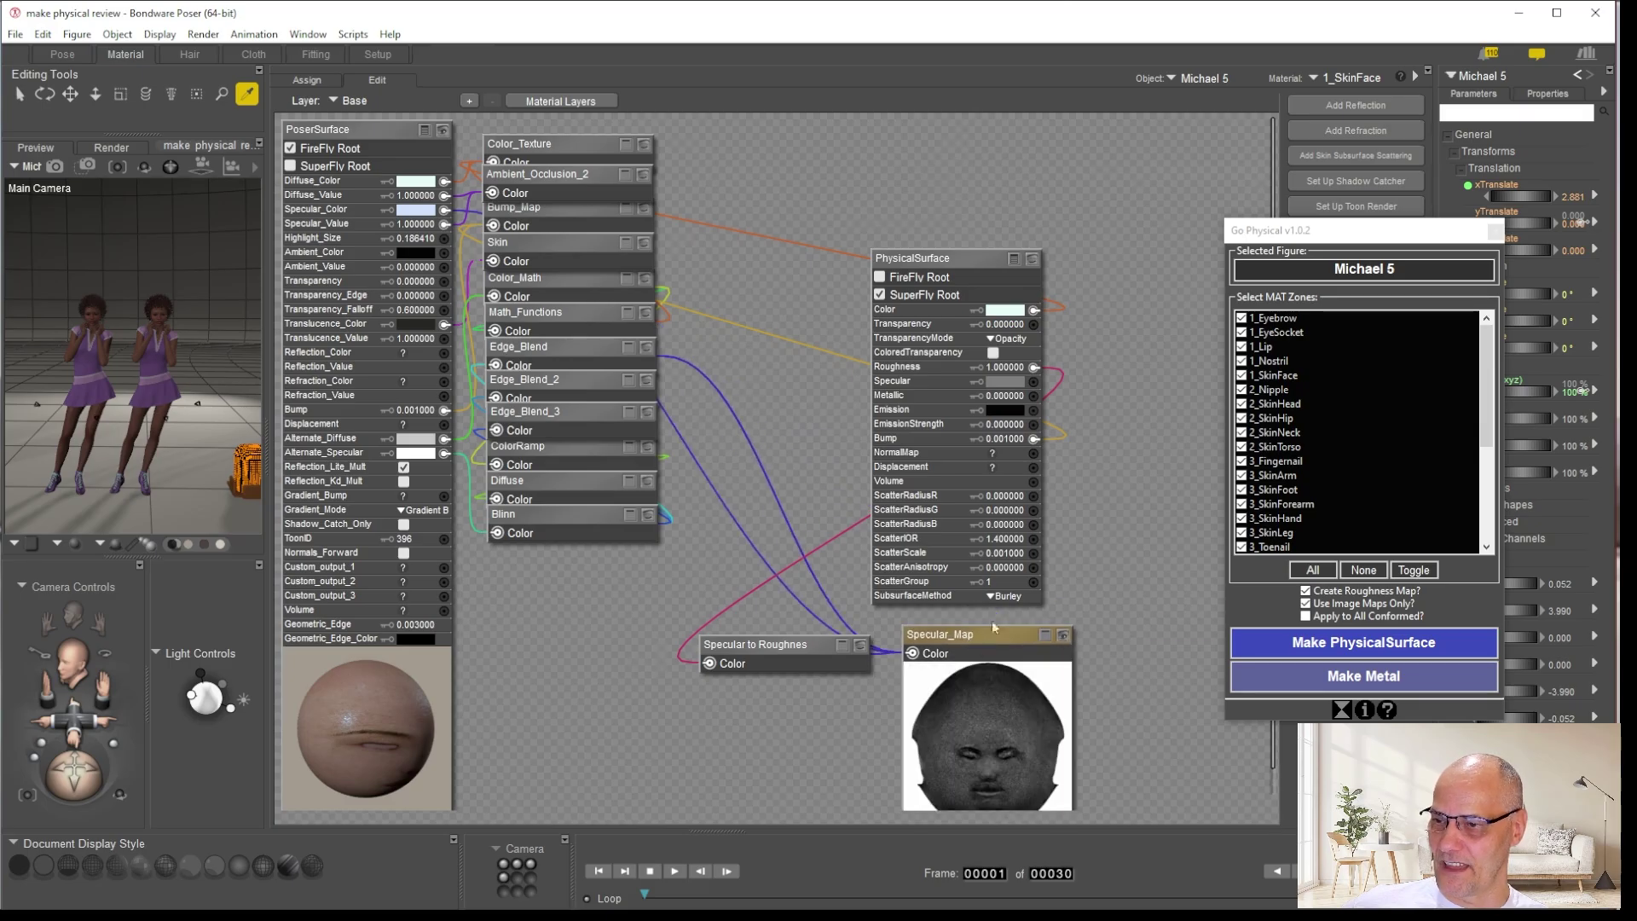
Set Roughness to 1 on the PhysicalSurface node of ShortSkirt 1's skirt material
click(164, 390)
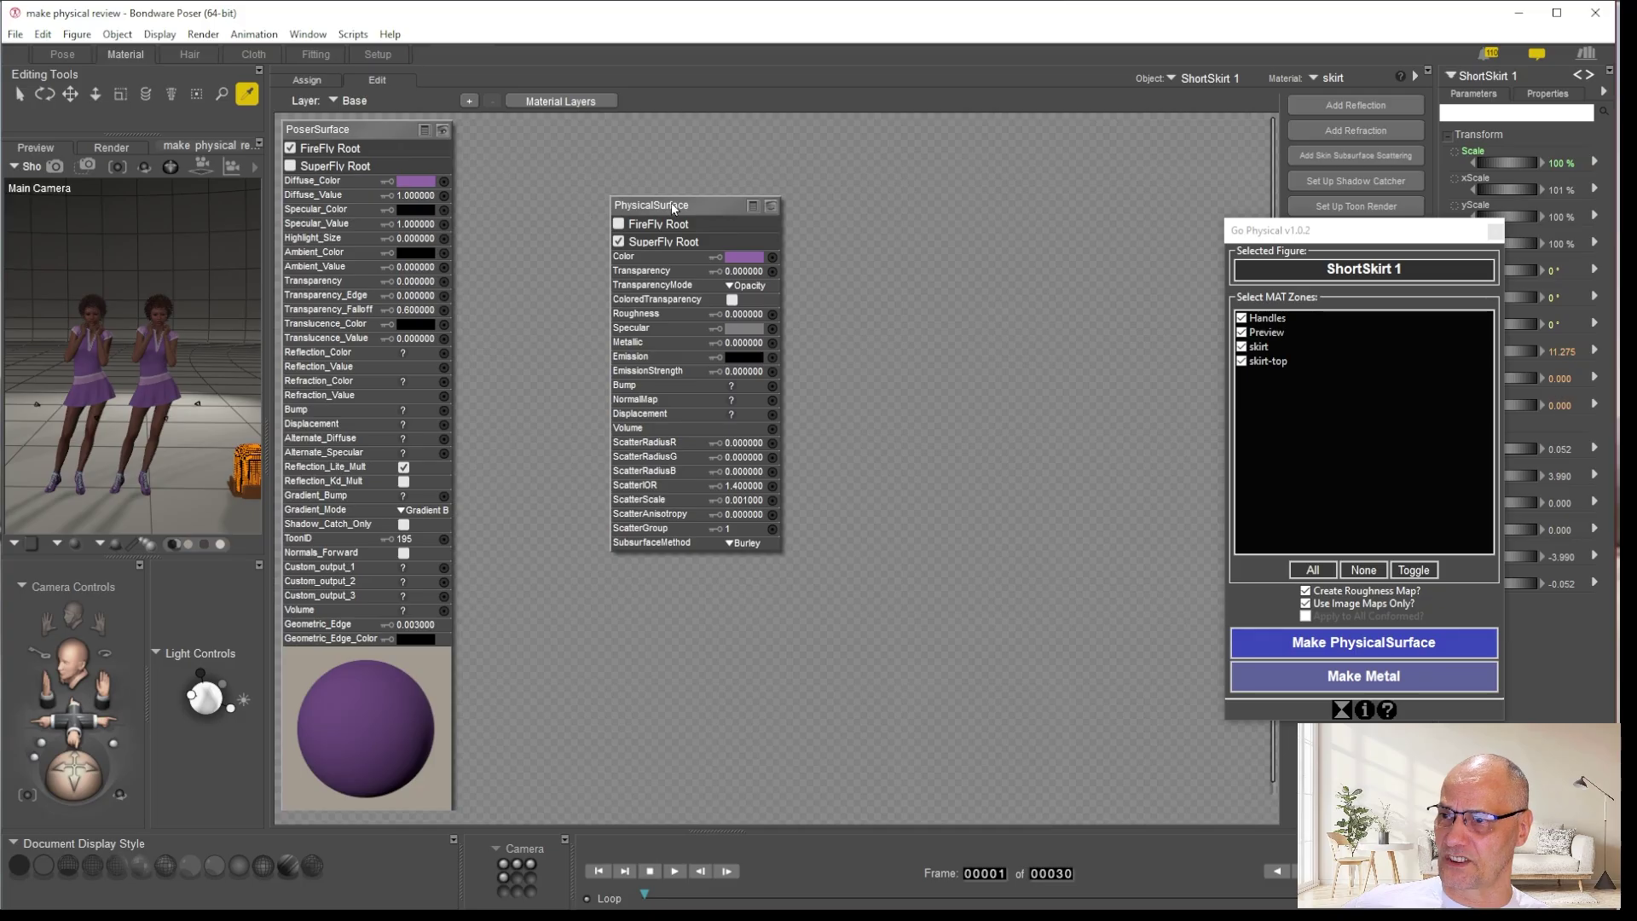
drag(748, 214, 719, 160)
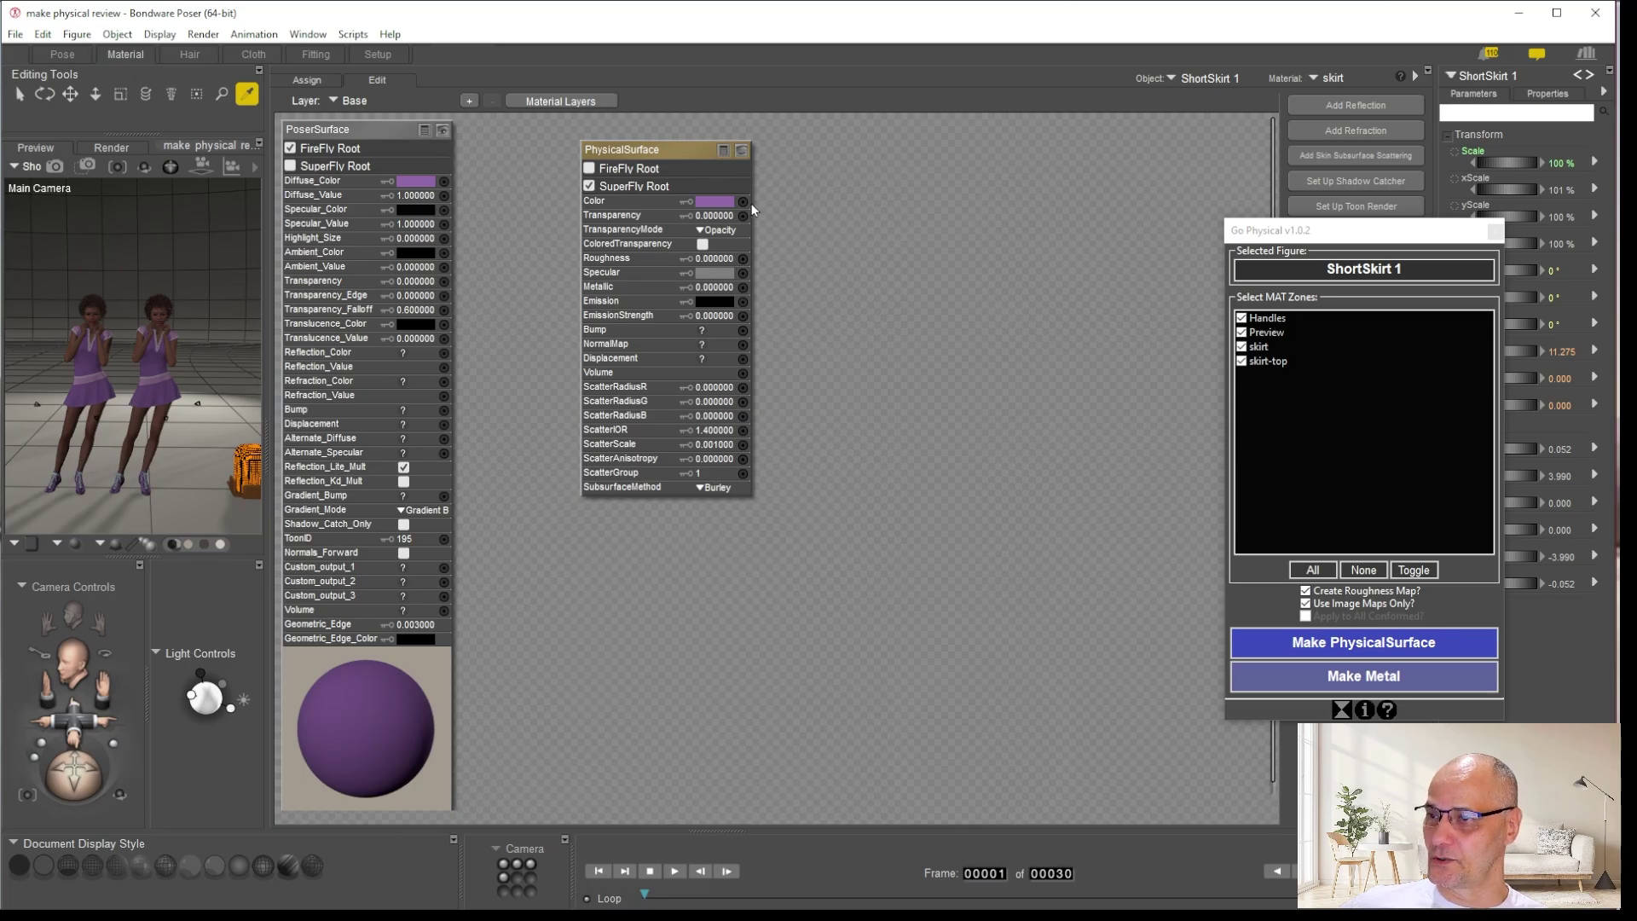
click(713, 257)
text(1)
key(Return)
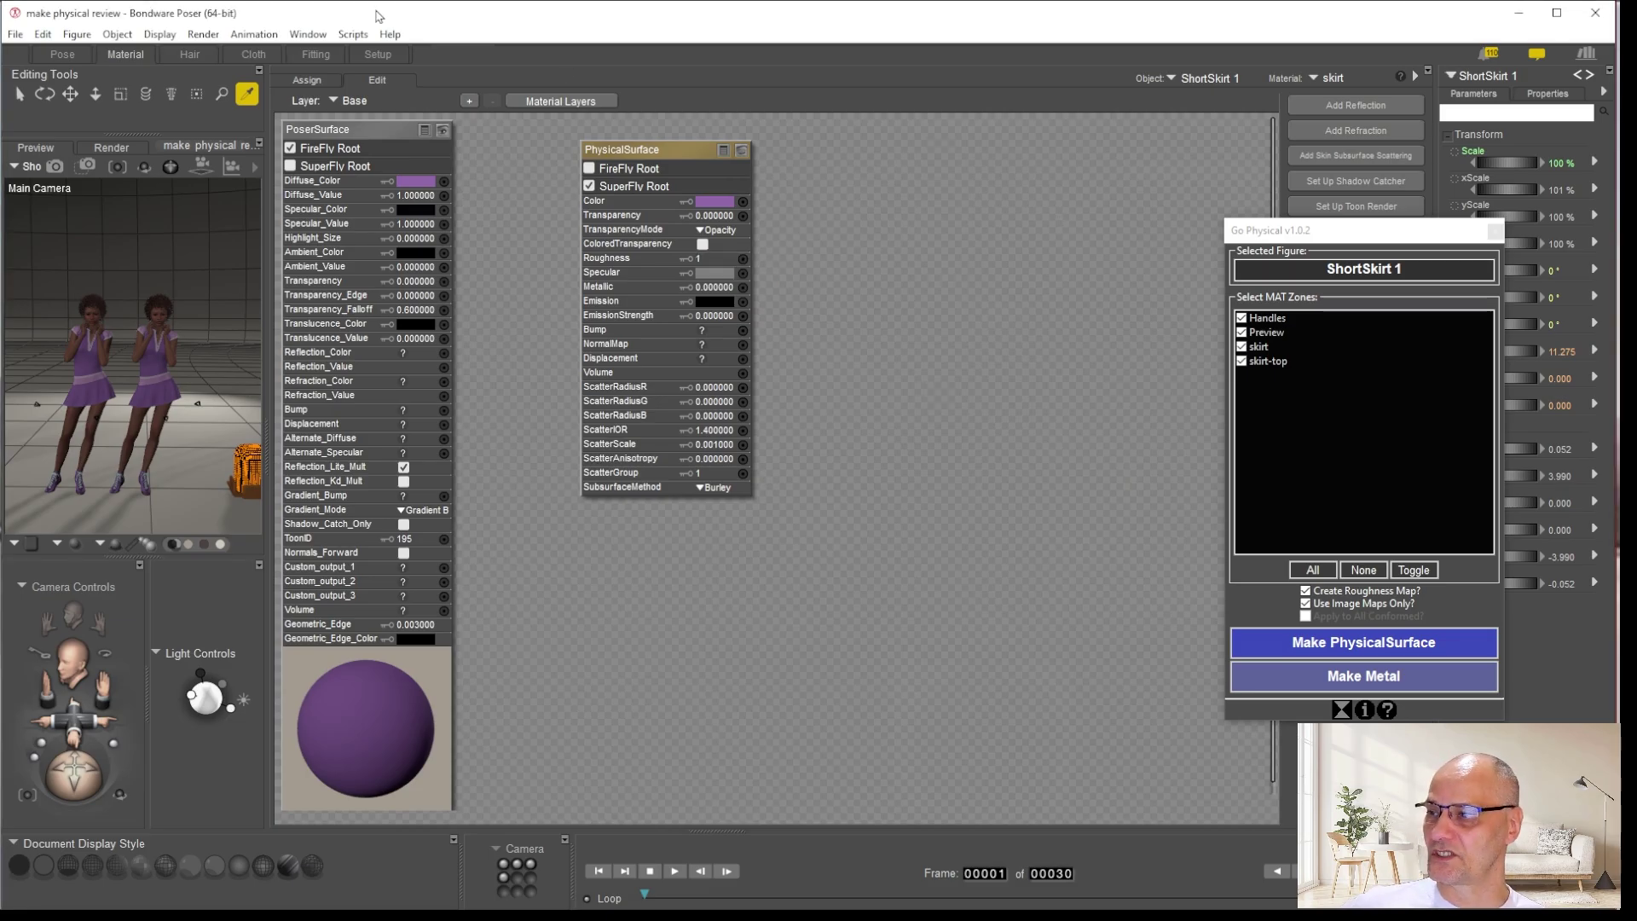
Return to the Pose room, reopen the latest render of the two women, and area-render the region around the right woman's skirt
click(56, 53)
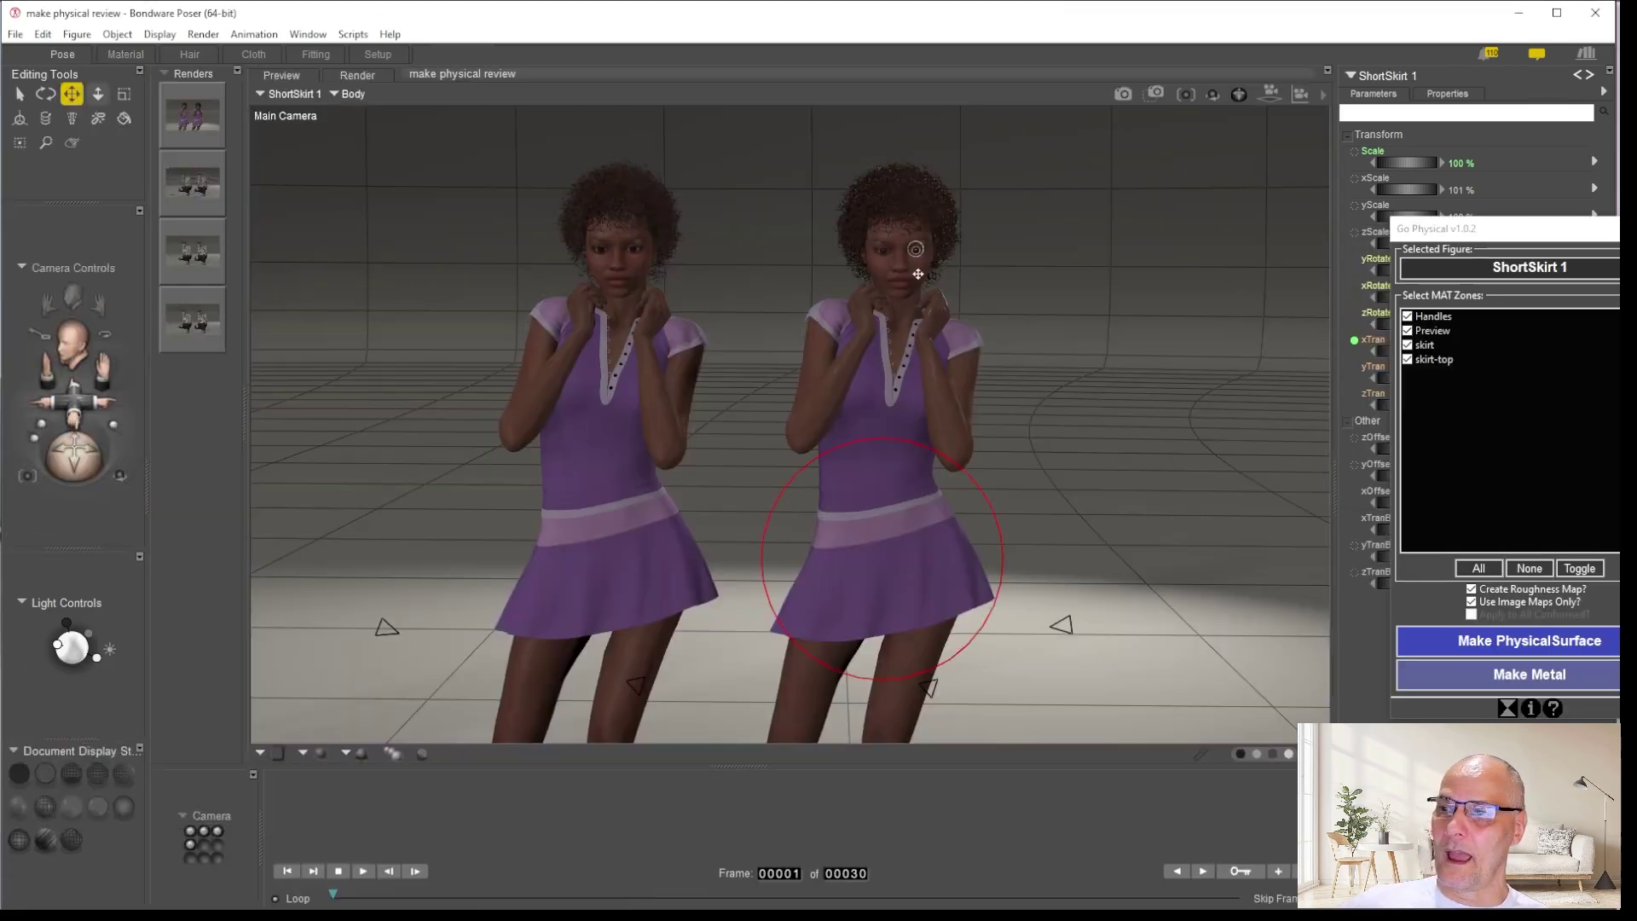
click(196, 118)
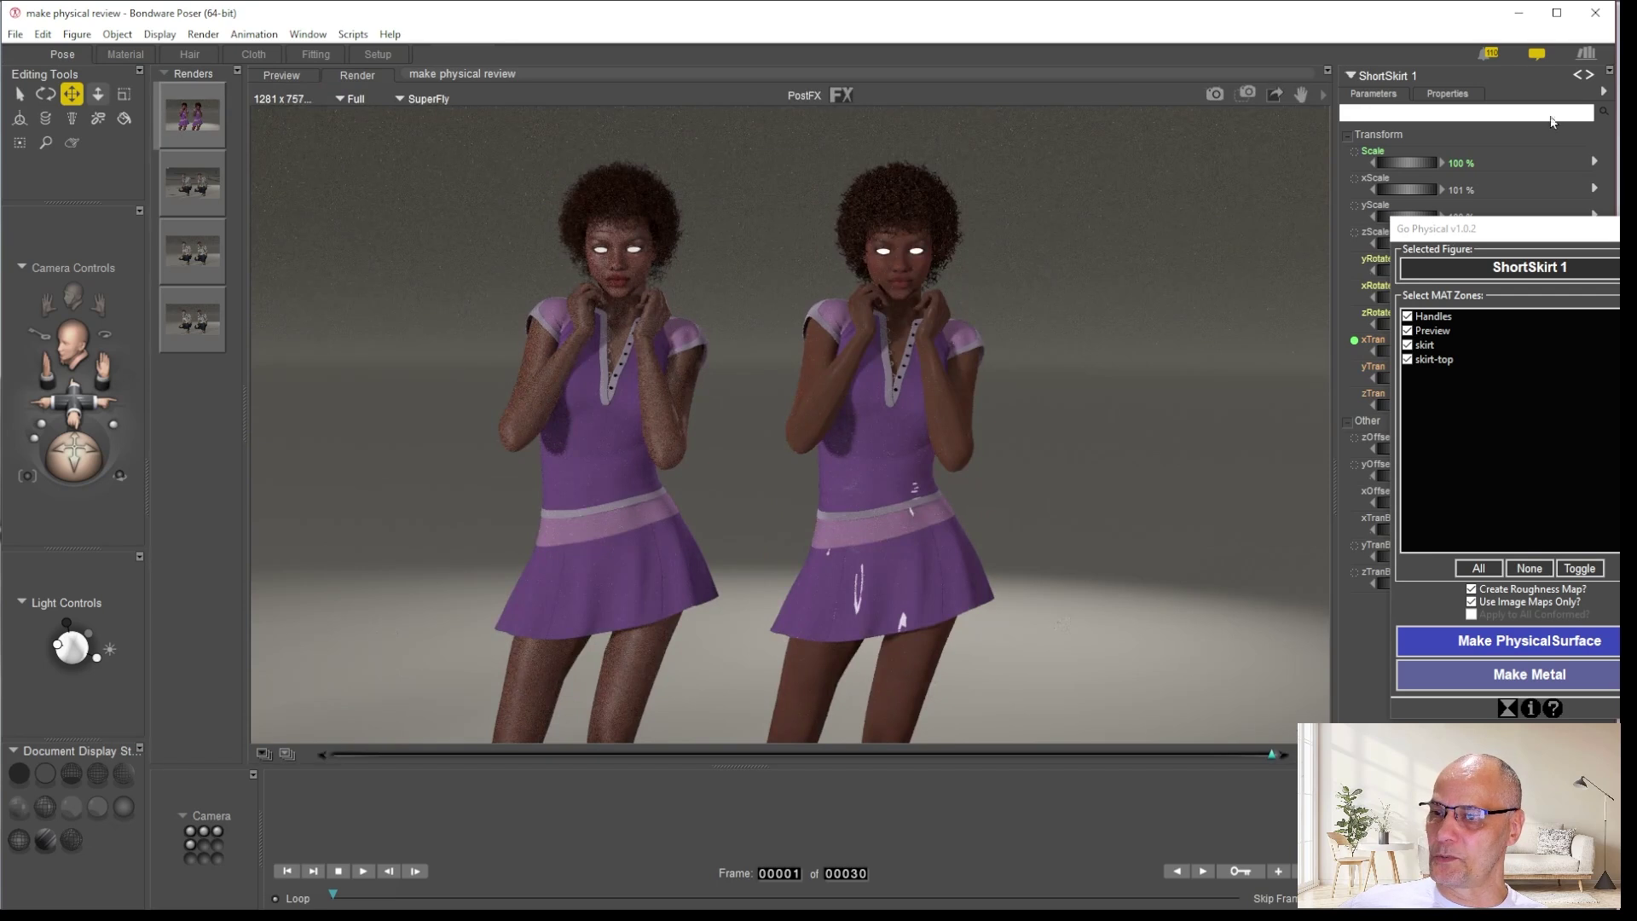
drag(991, 486, 785, 682)
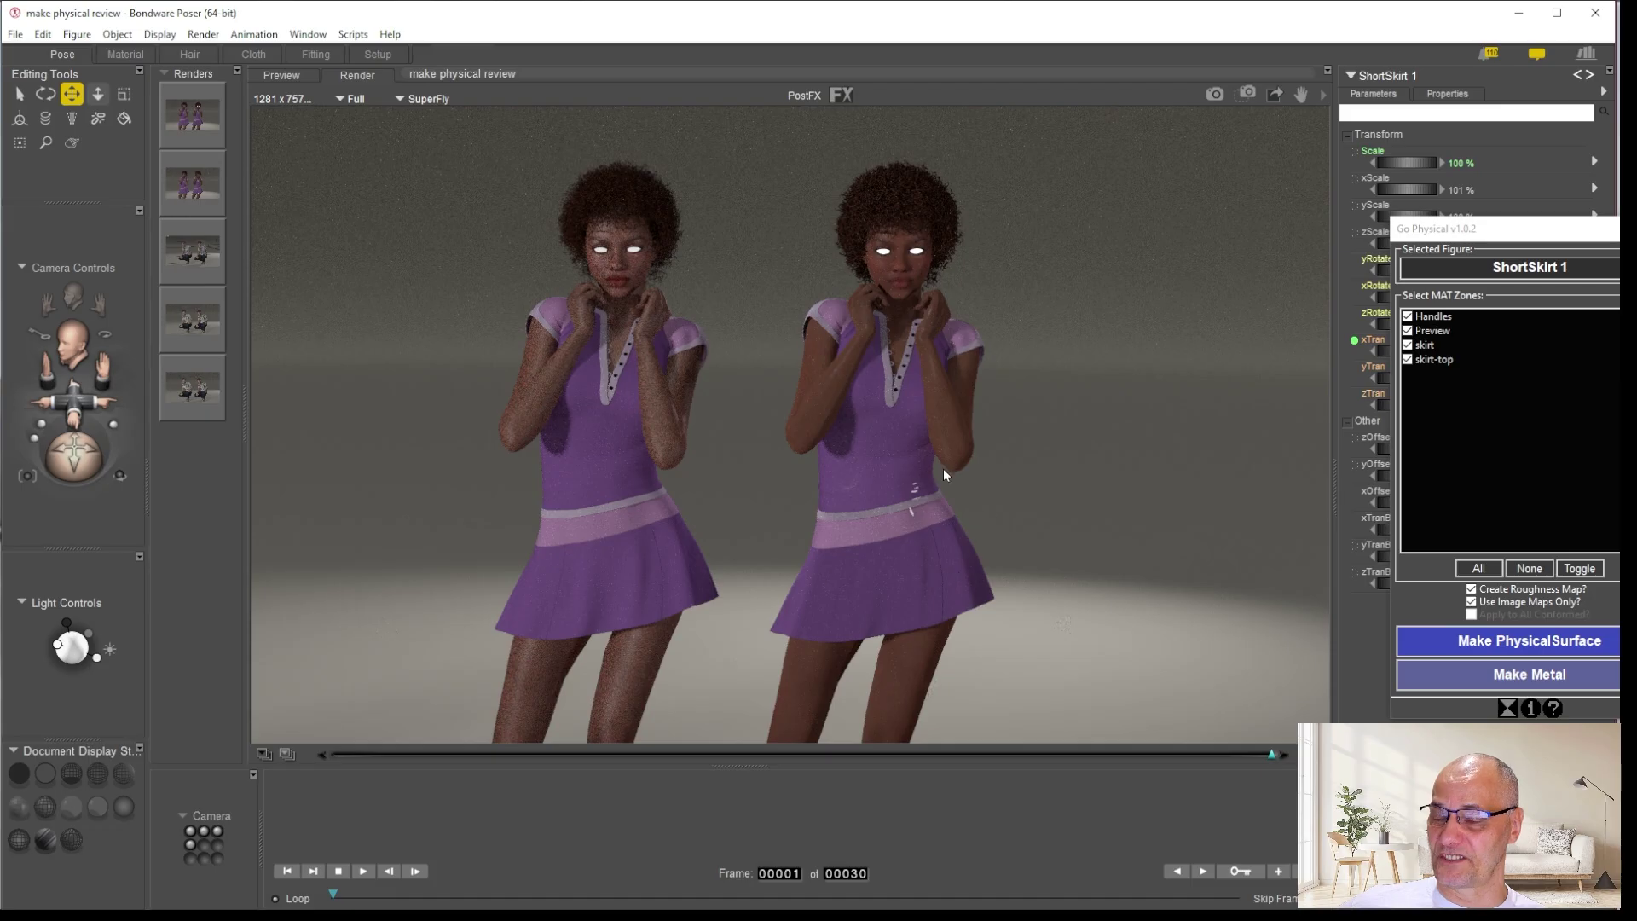
Add a weave 2D texture node to ShortSkirt 1's skirt material in the Material room
click(125, 54)
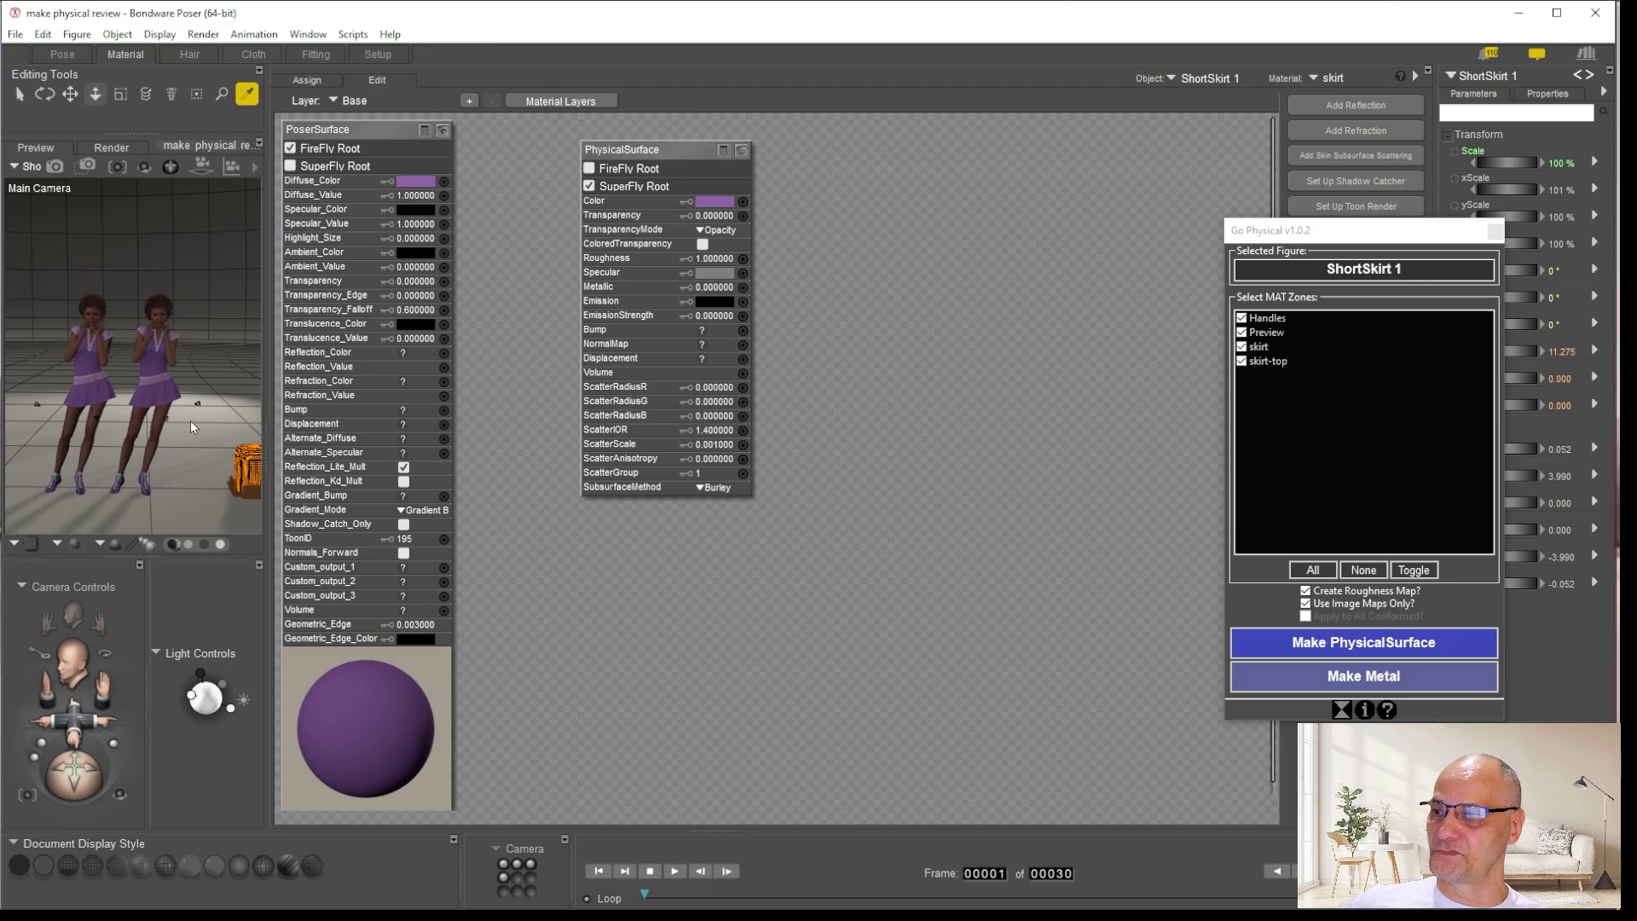
right_click(934, 289)
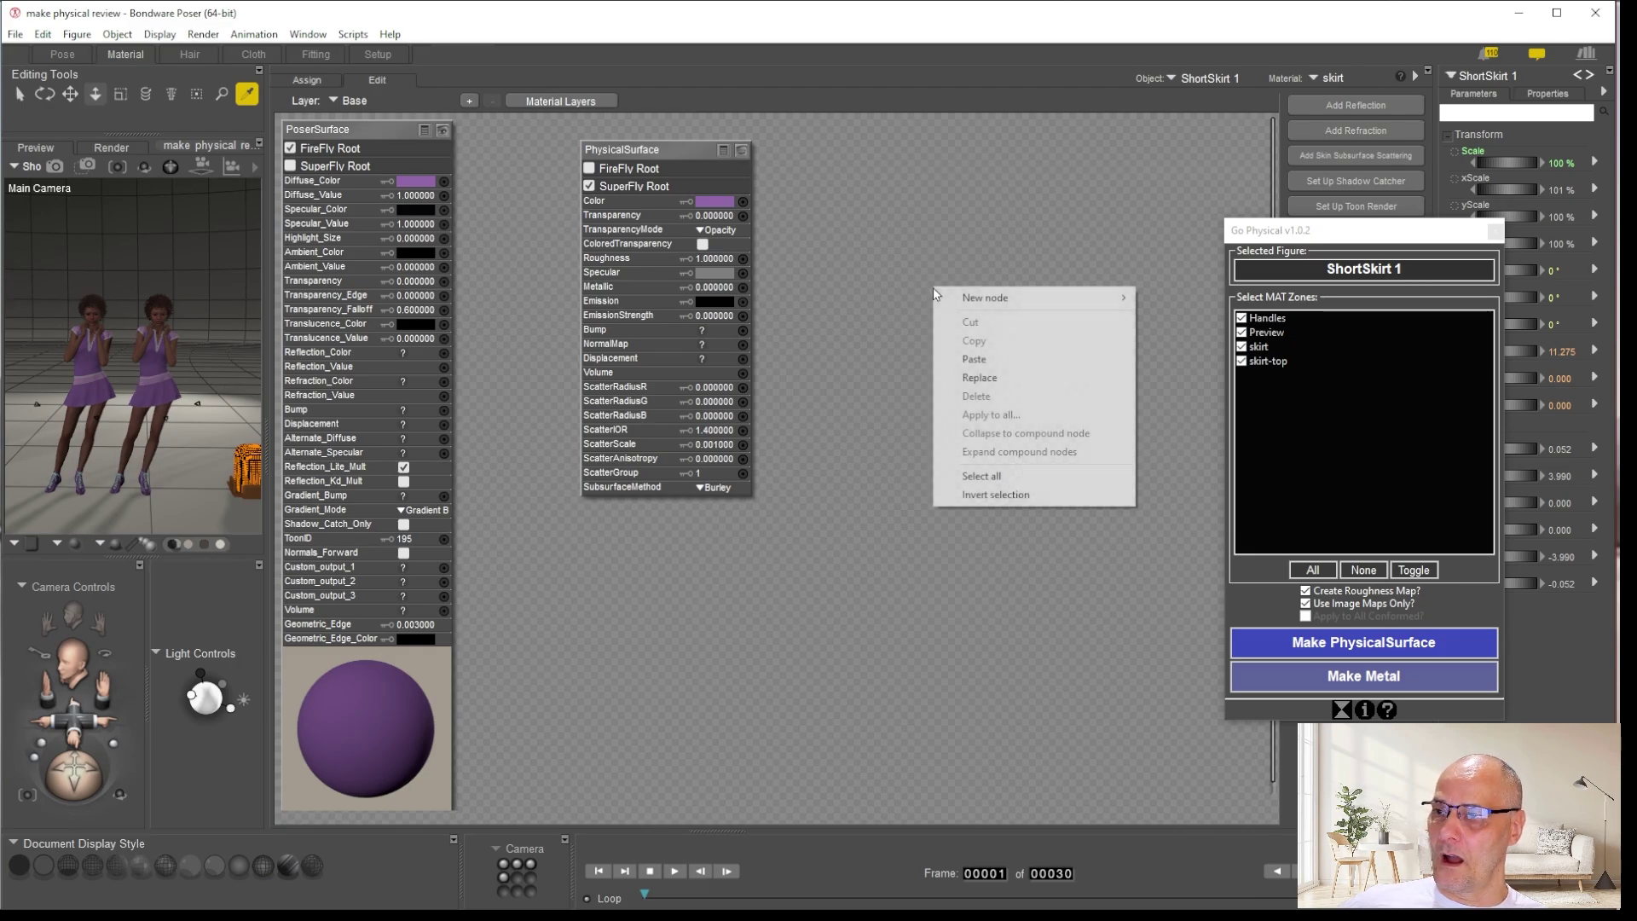
mouse_move(980, 304)
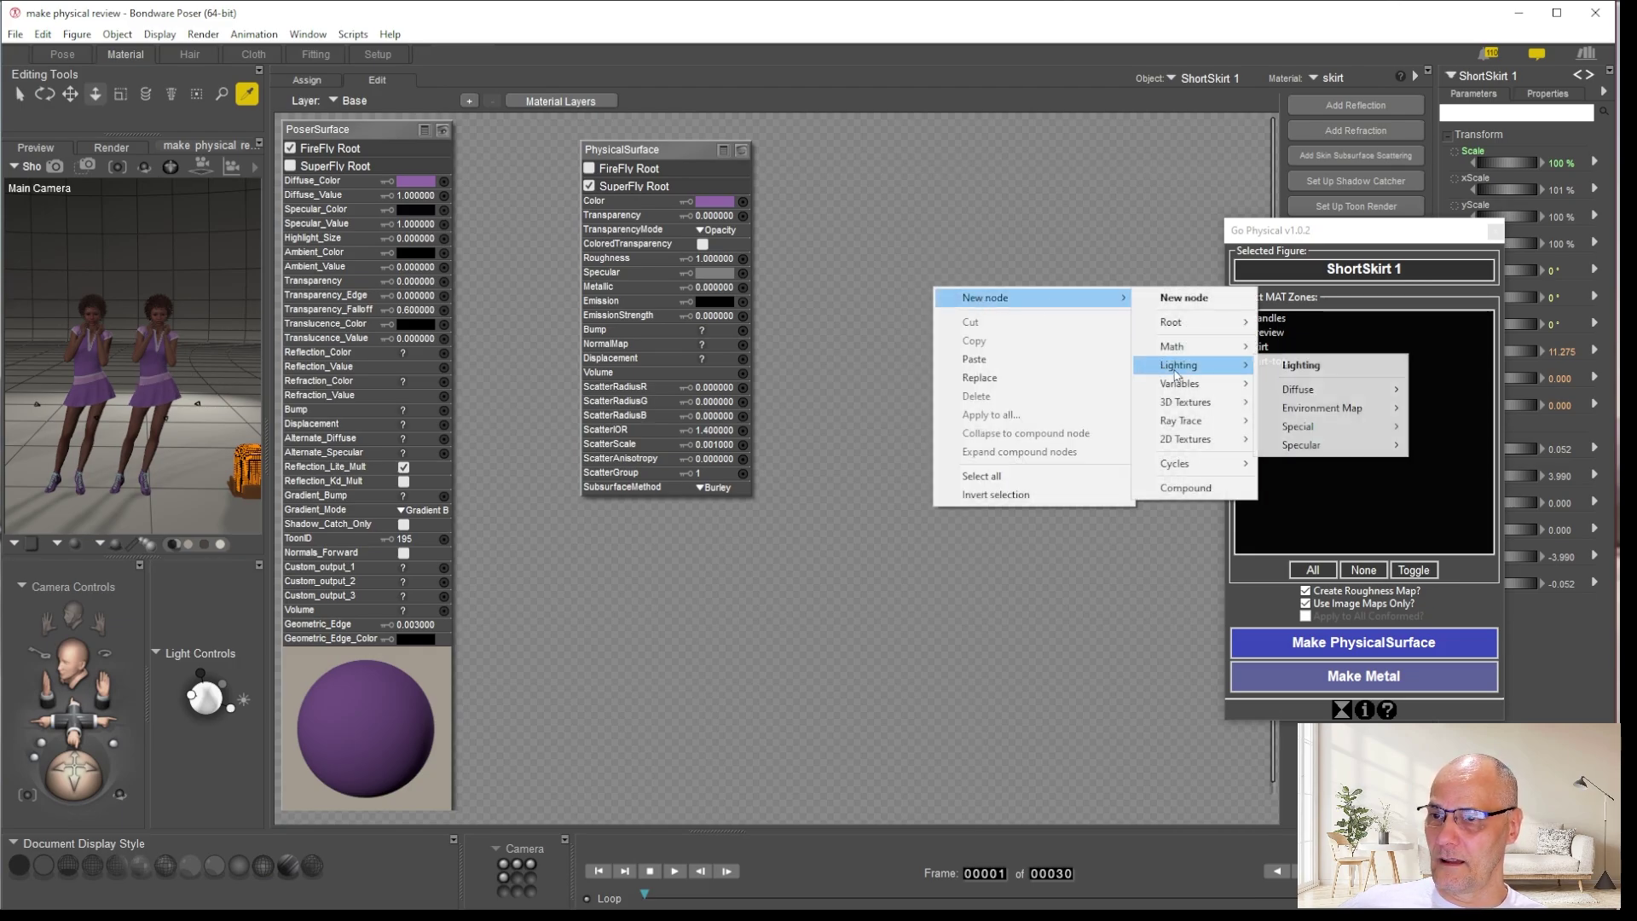
mouse_move(1197, 440)
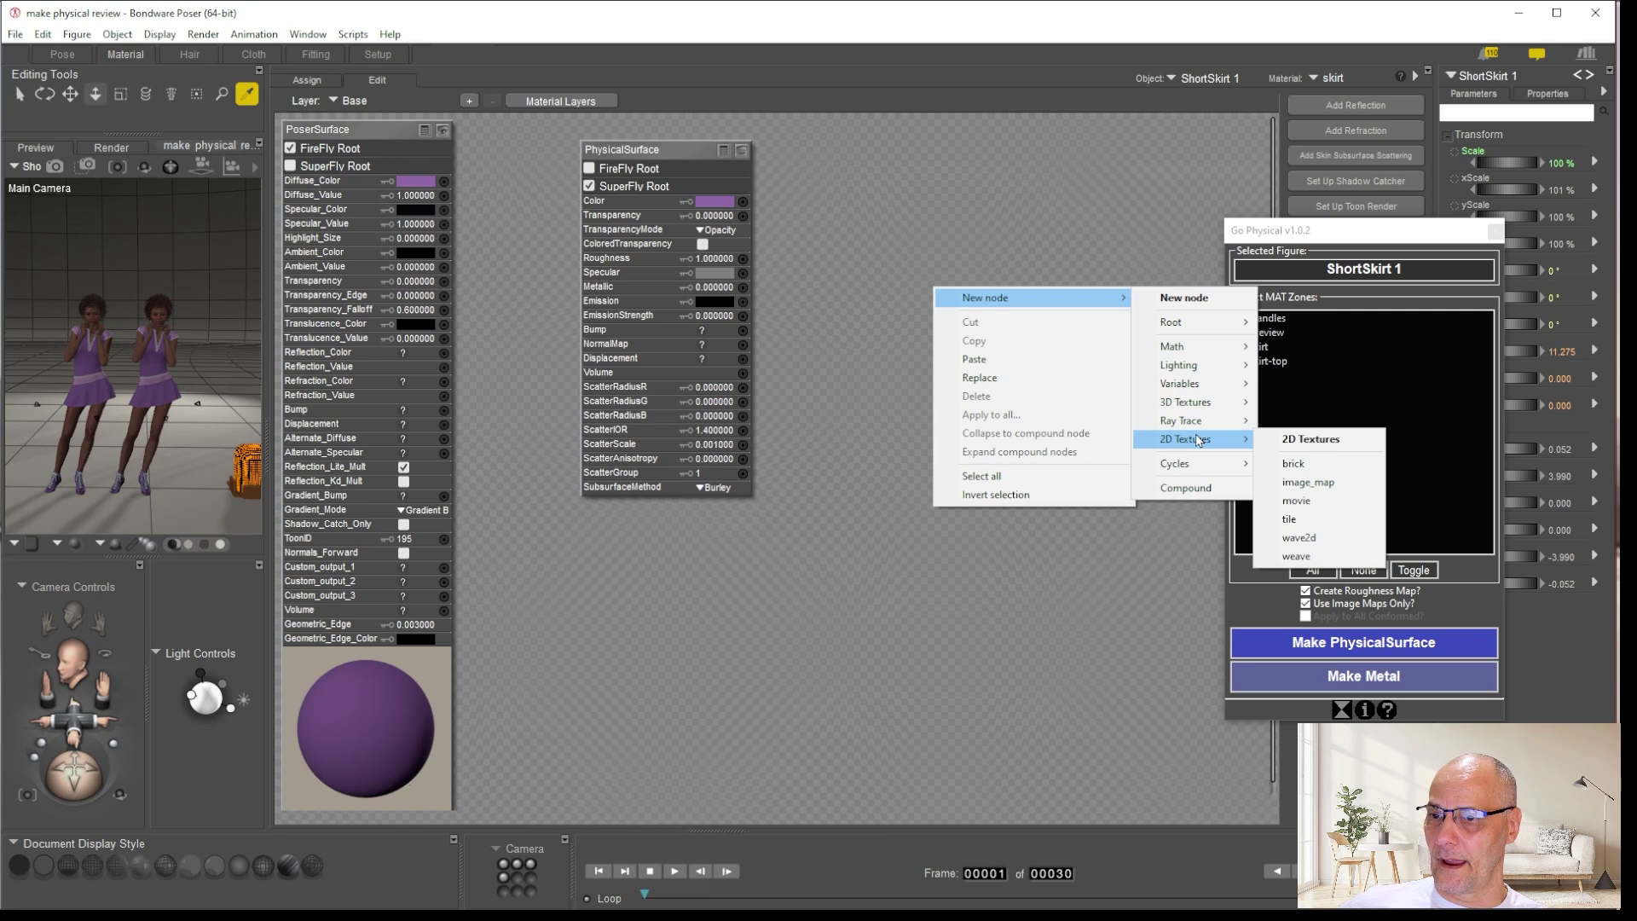
click(1295, 556)
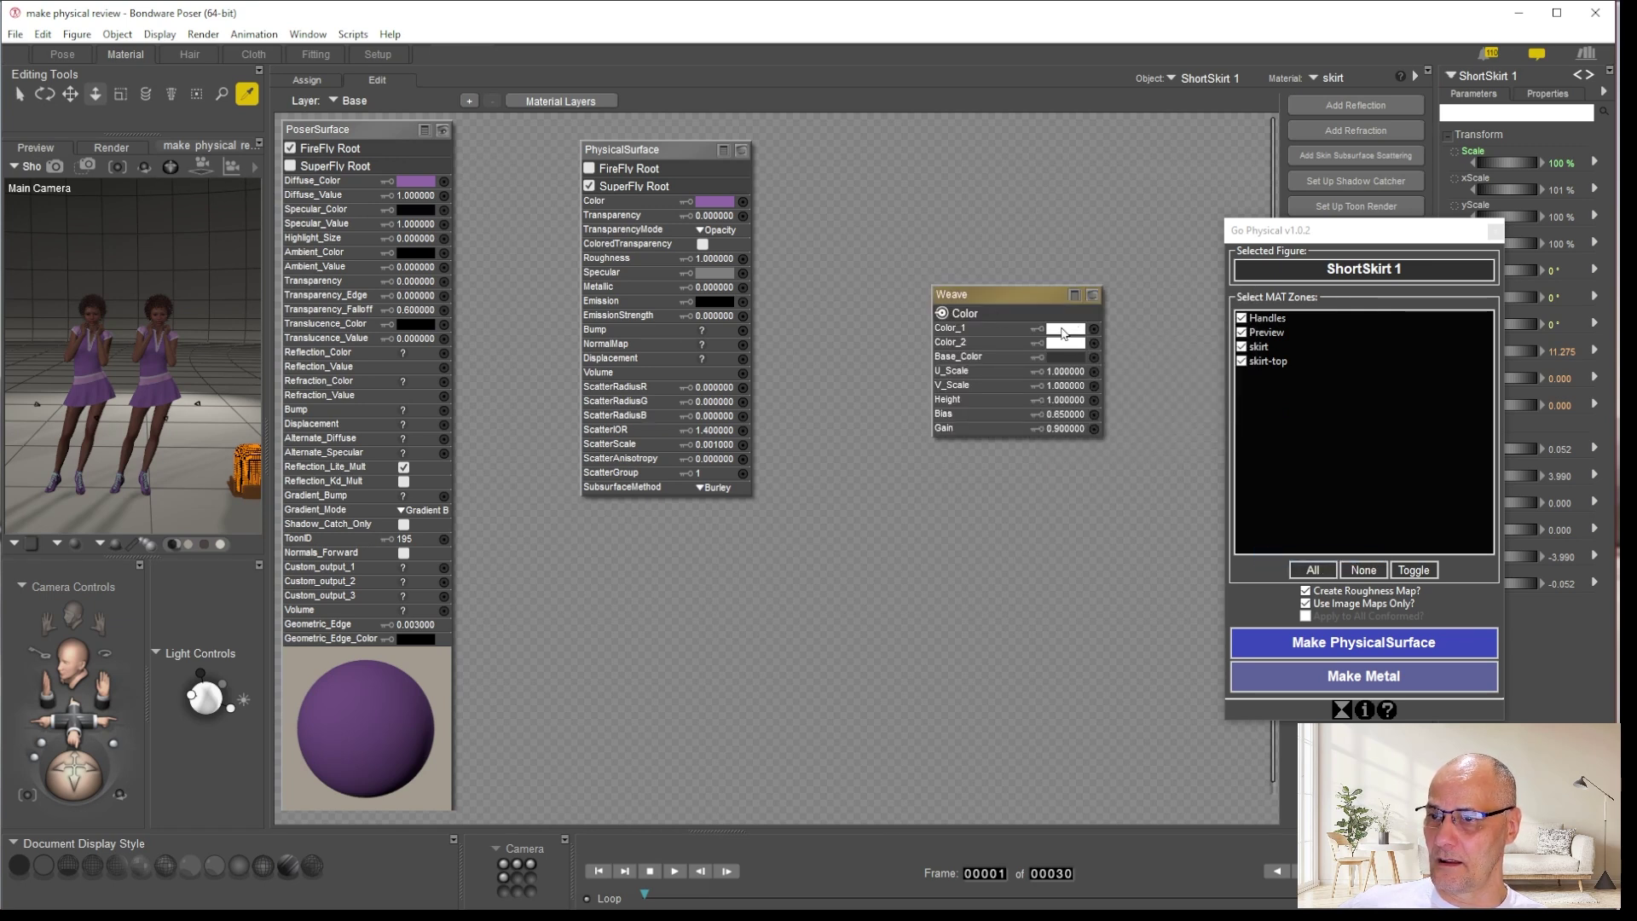
Set the Weave node's Color_1 to near-black (RGB 15, 15, 15) and connect the node to the PhysicalSurface Bump channel
click(1078, 328)
click(1313, 326)
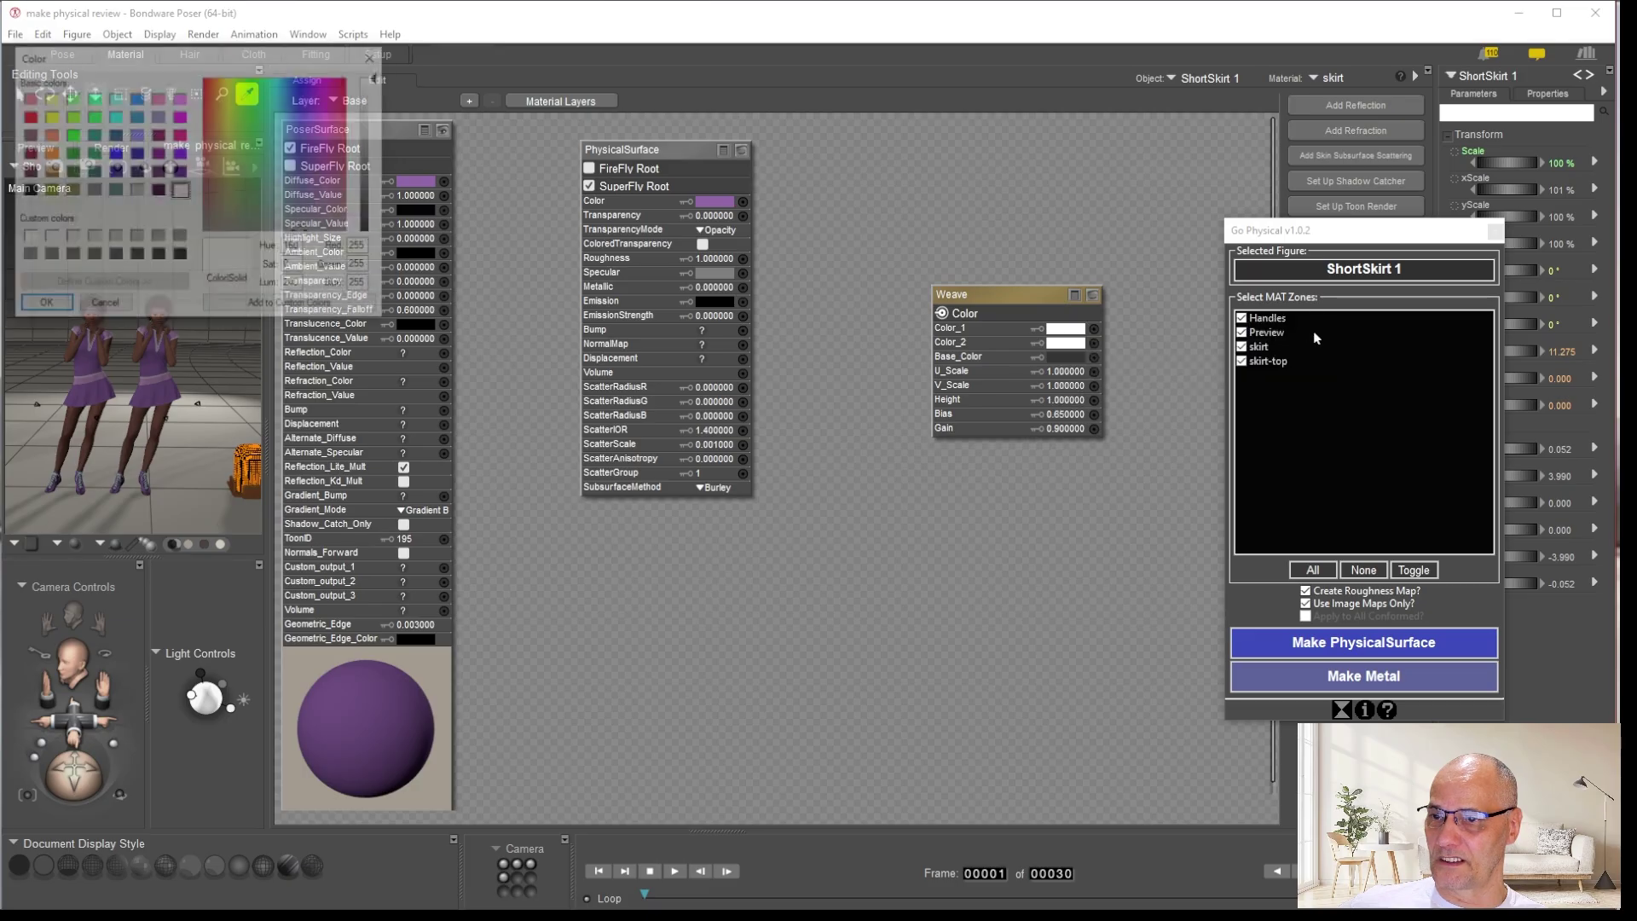
click(180, 256)
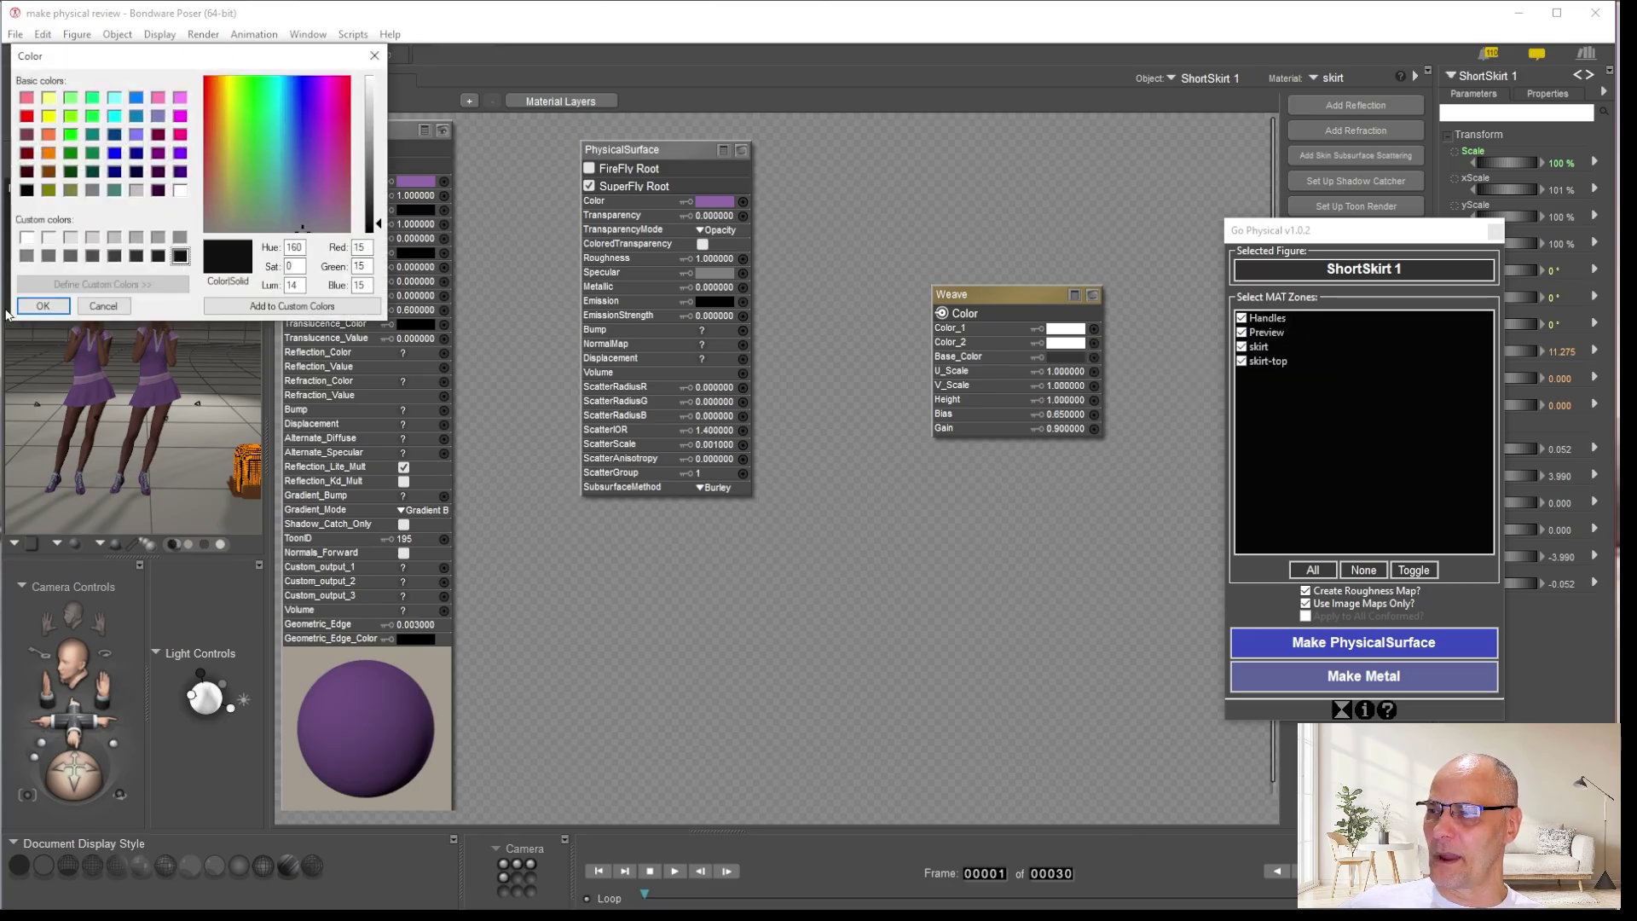
click(43, 306)
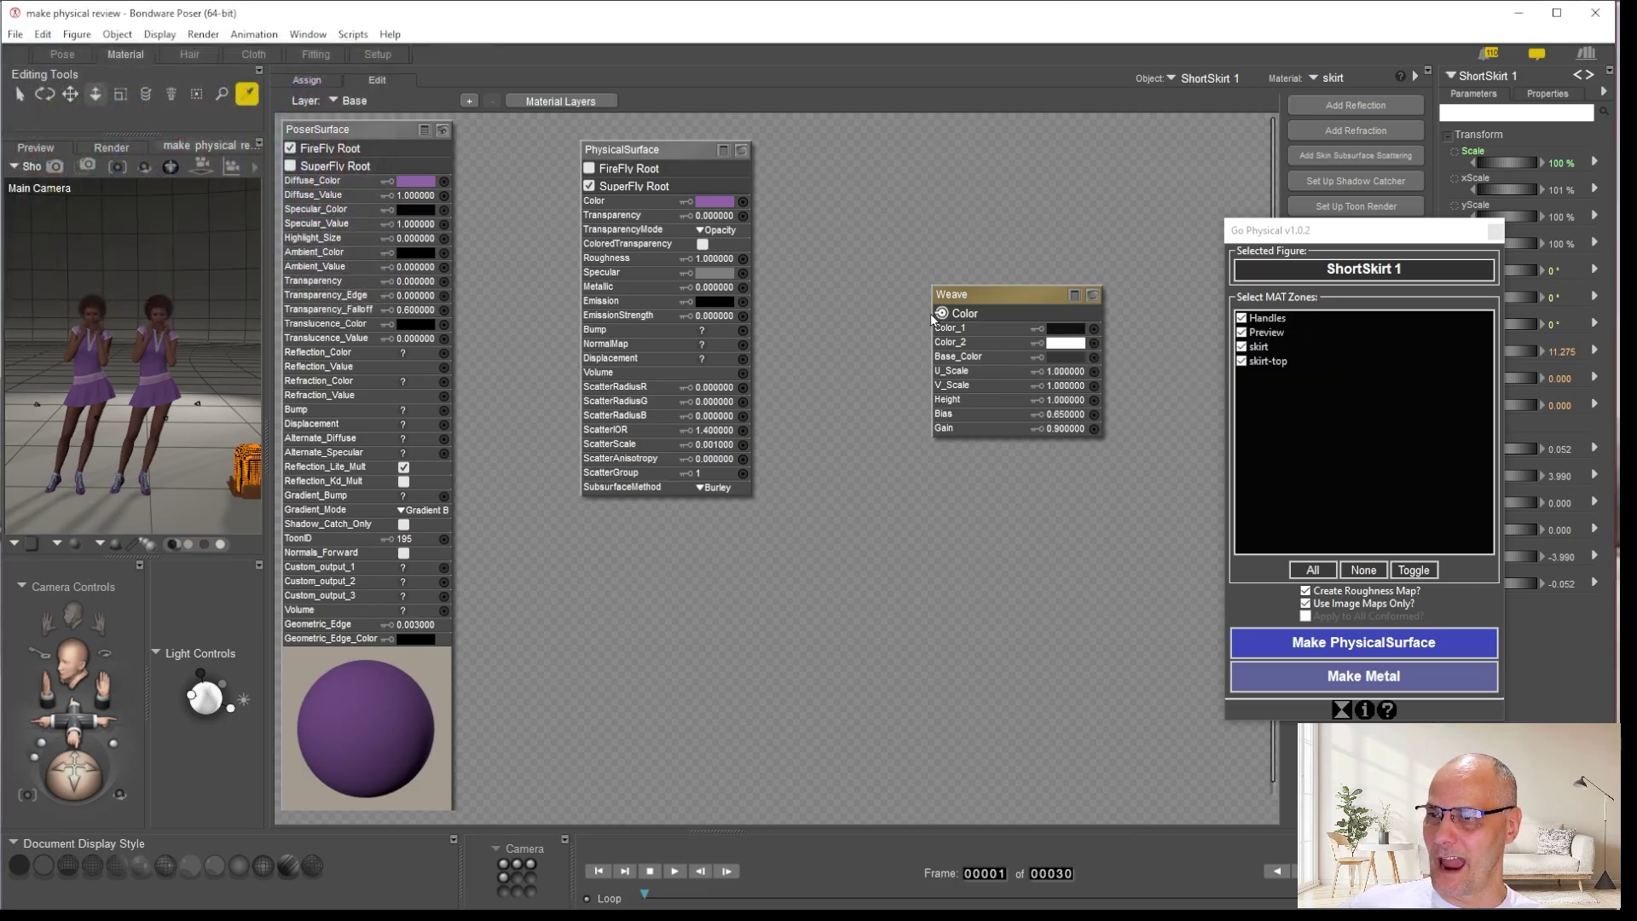
drag(904, 302, 742, 329)
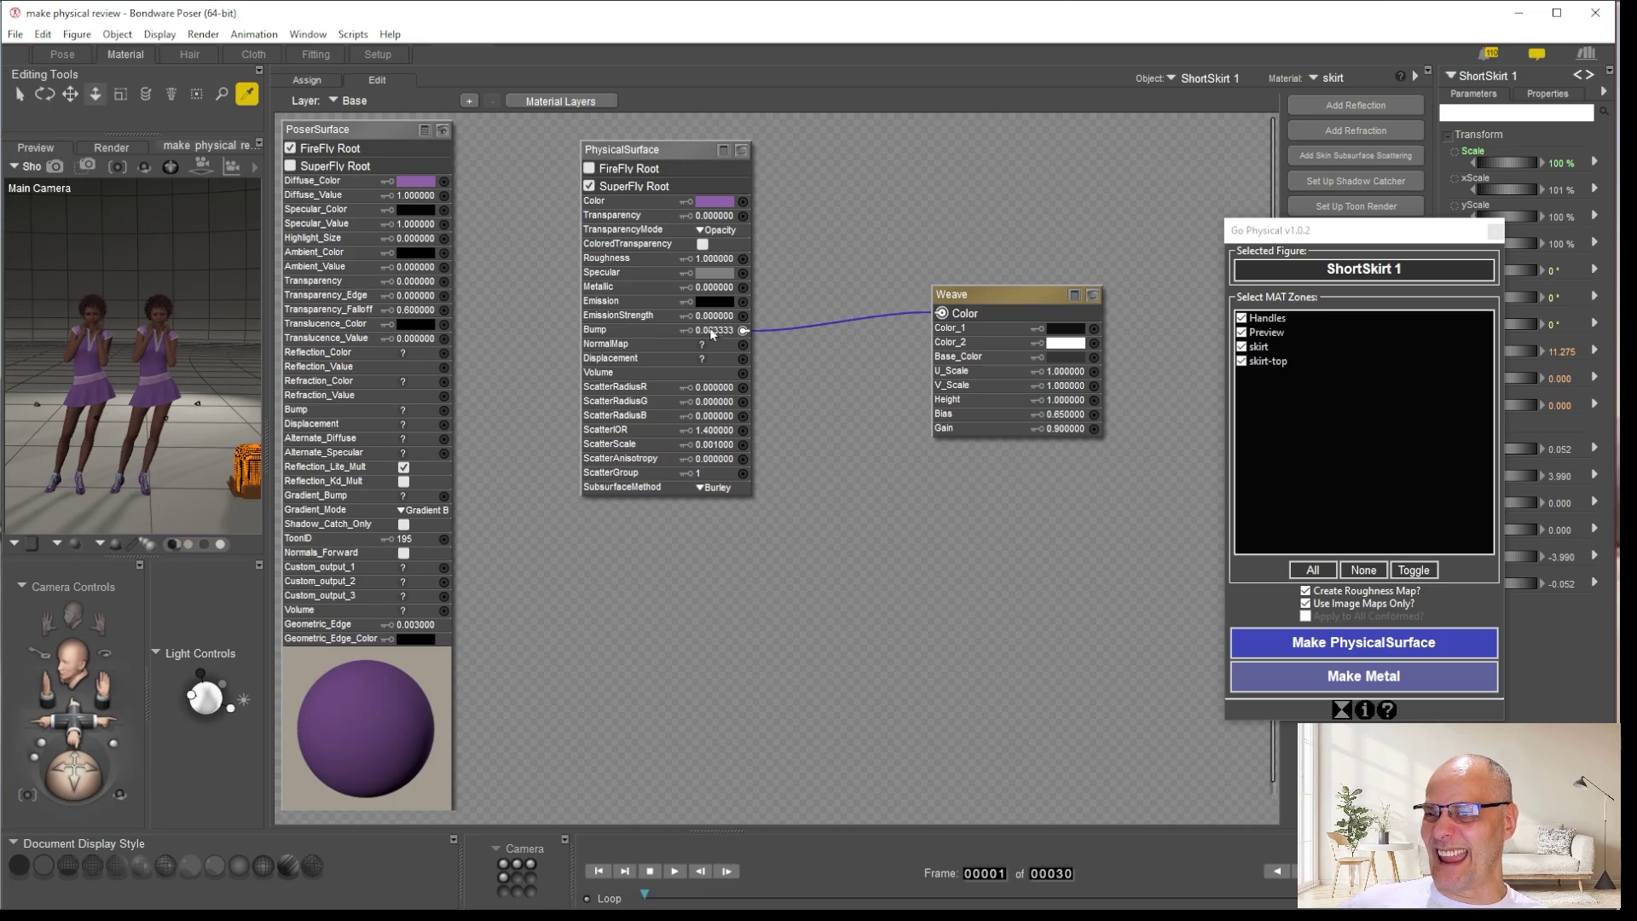
Return to the Pose room and area-render the right woman's skirt with the weave bump applied
click(60, 53)
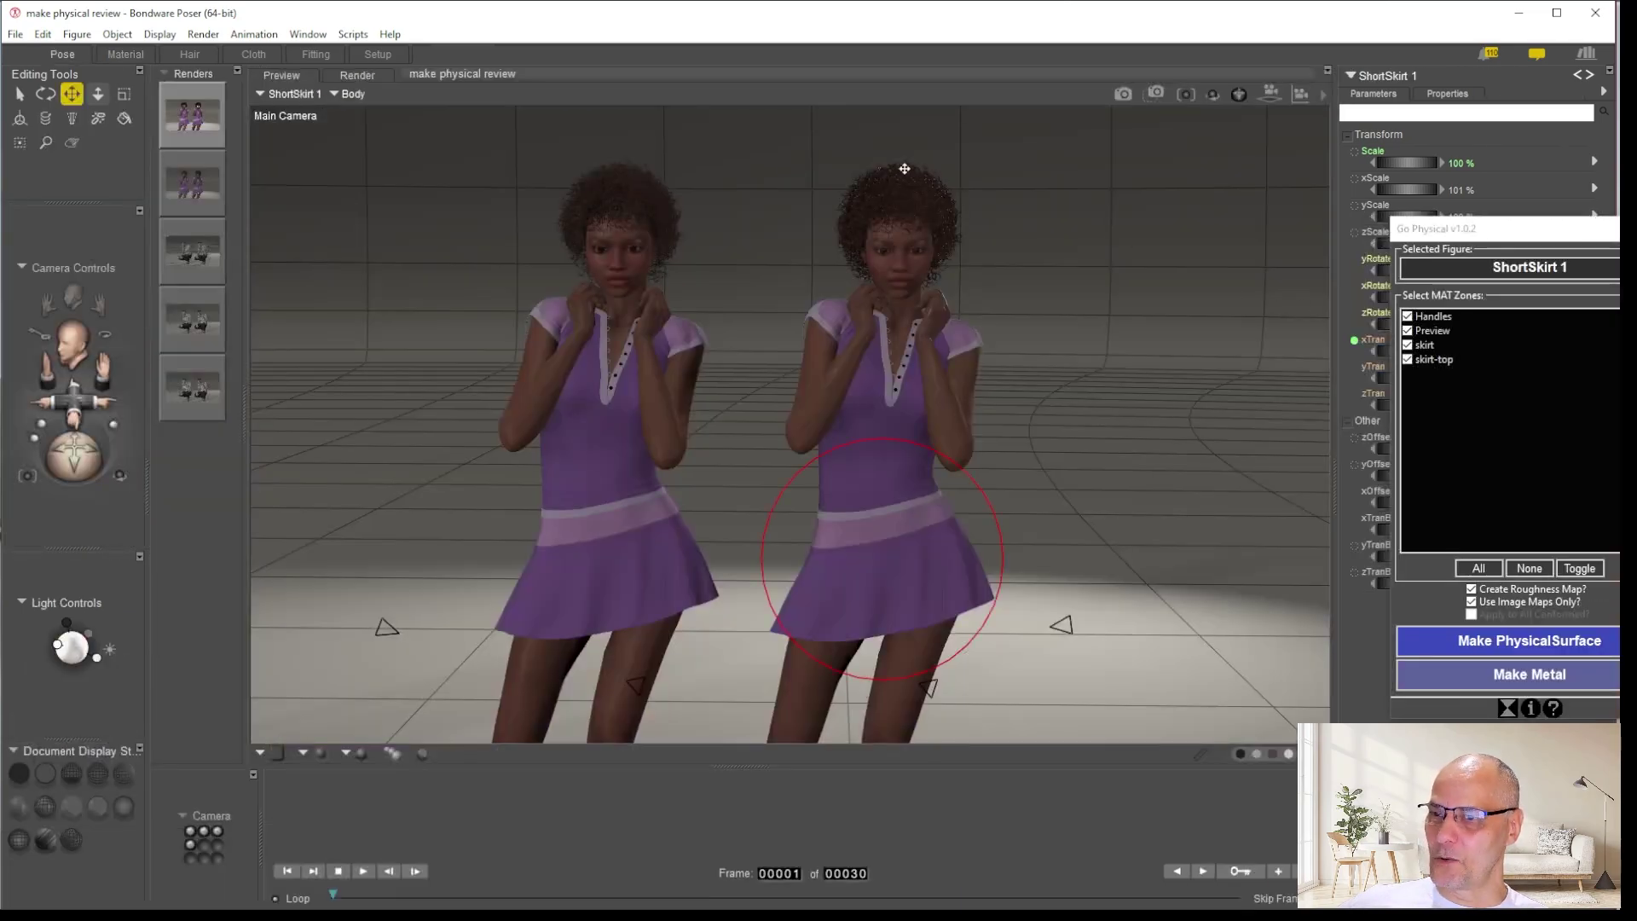
click(1155, 94)
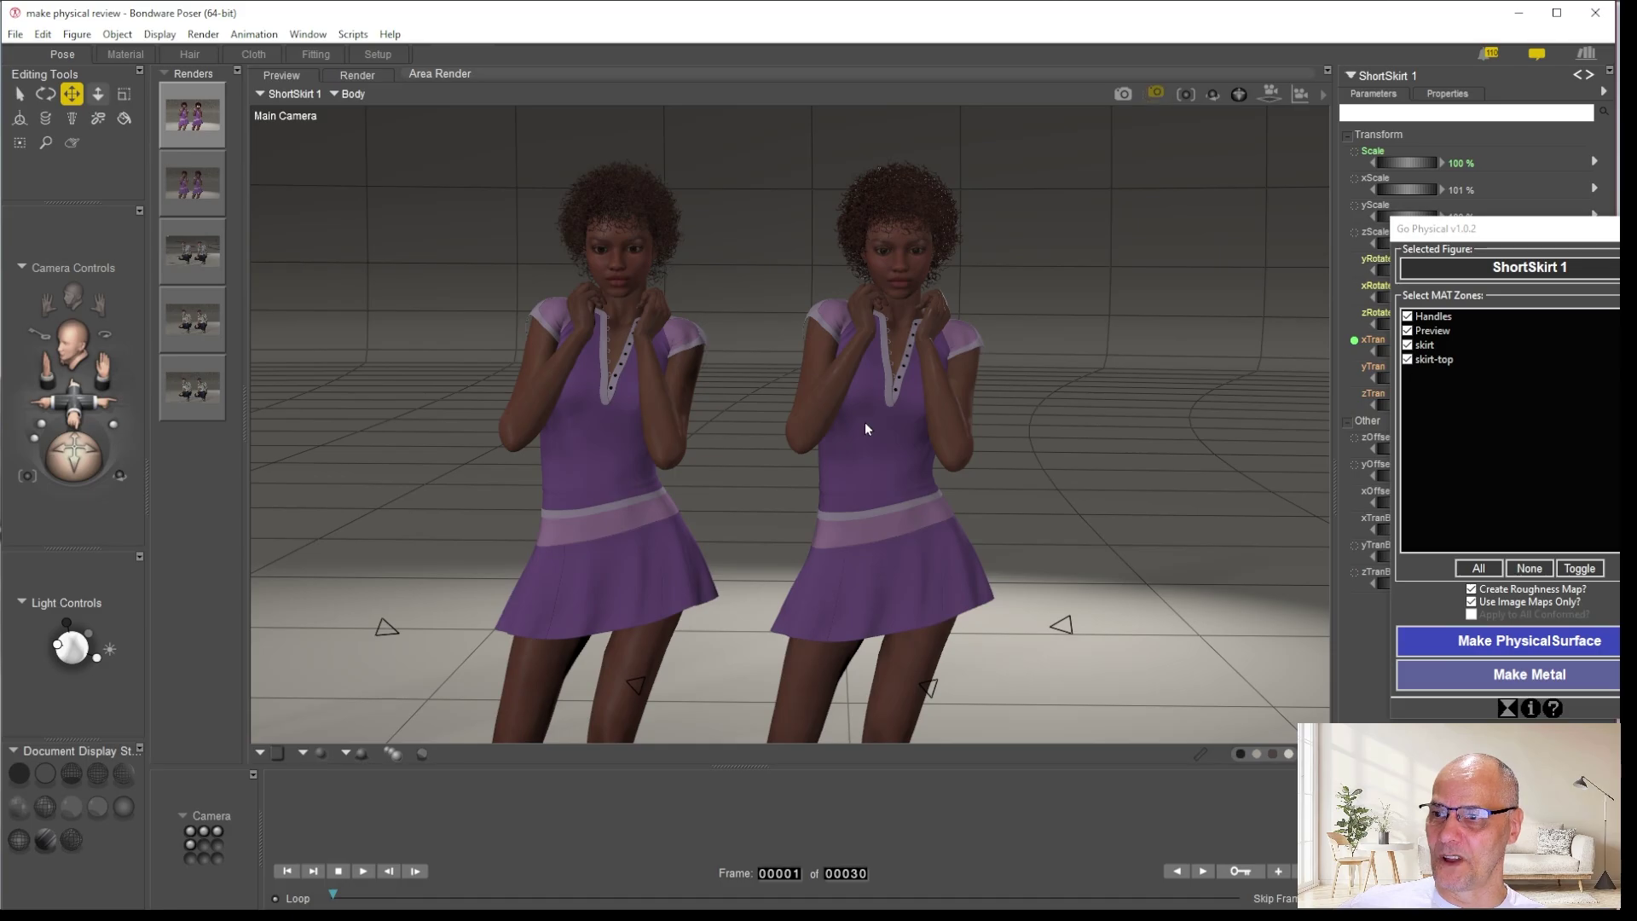
drag(767, 475, 1052, 661)
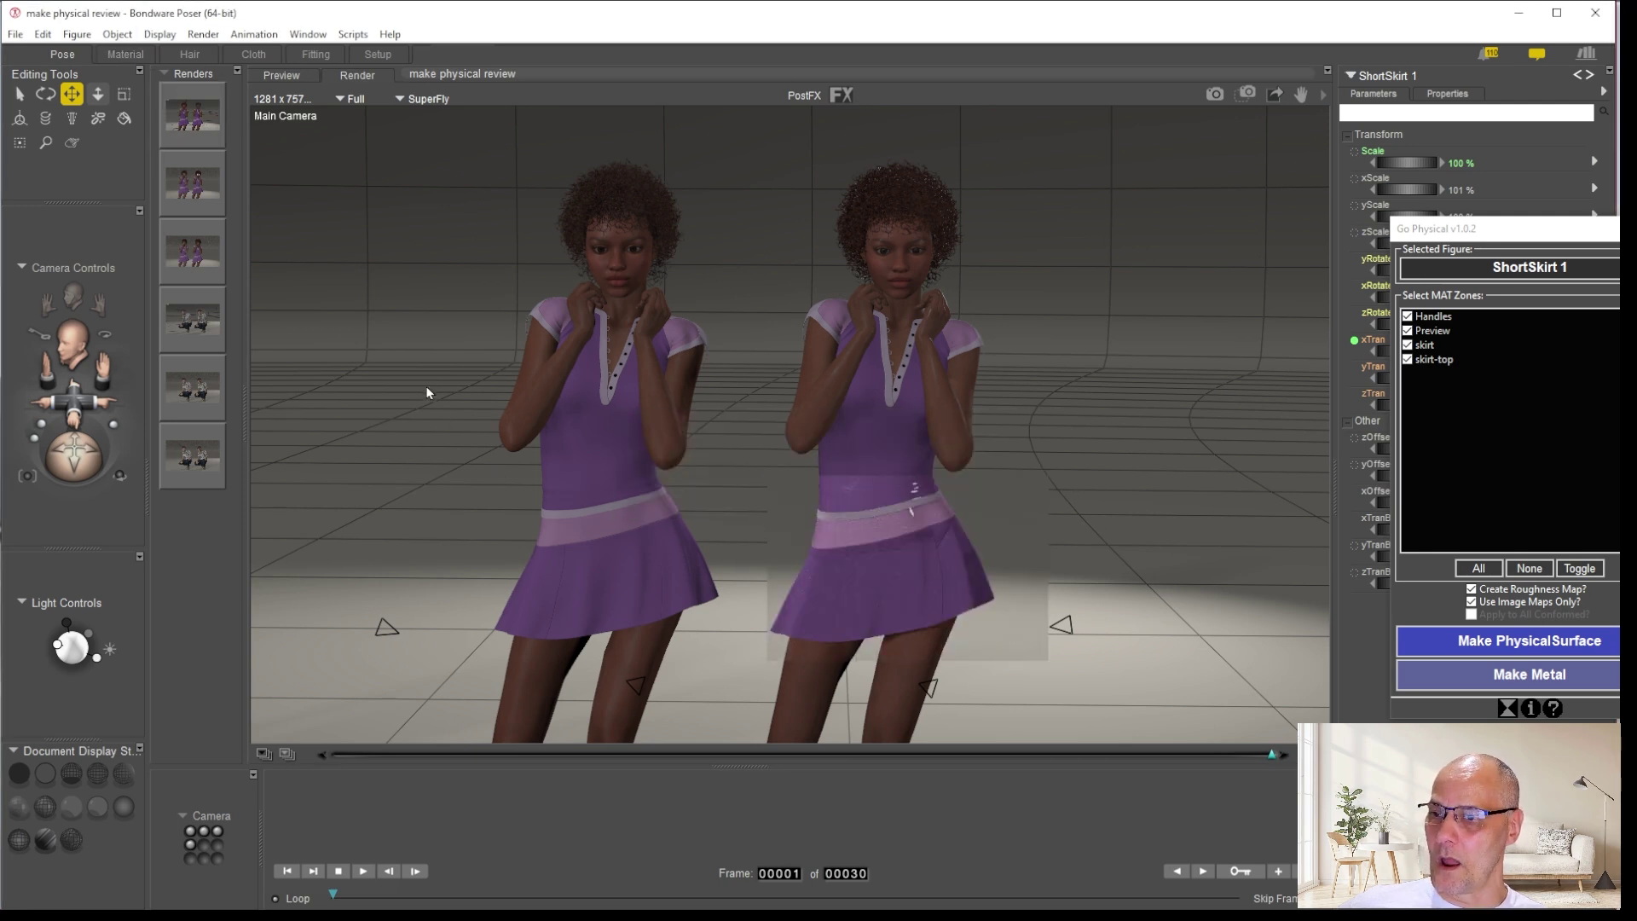
Set the Weave node's U_Scale and V_Scale to 20 in ShortSkirt 1's skirt material
click(147, 51)
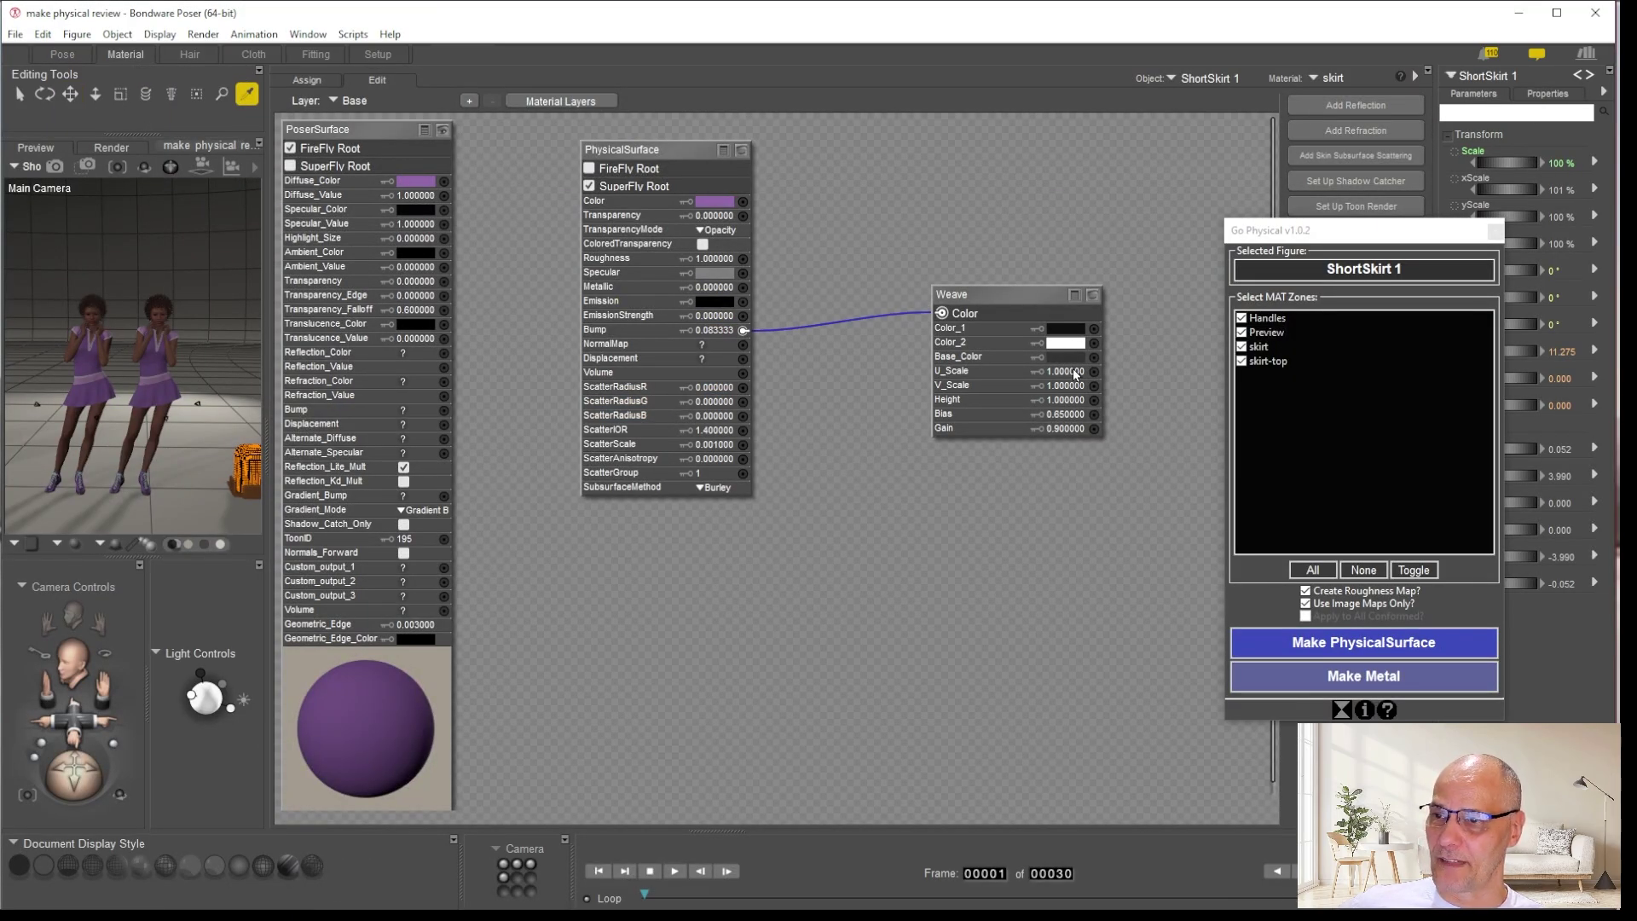
click(1076, 372)
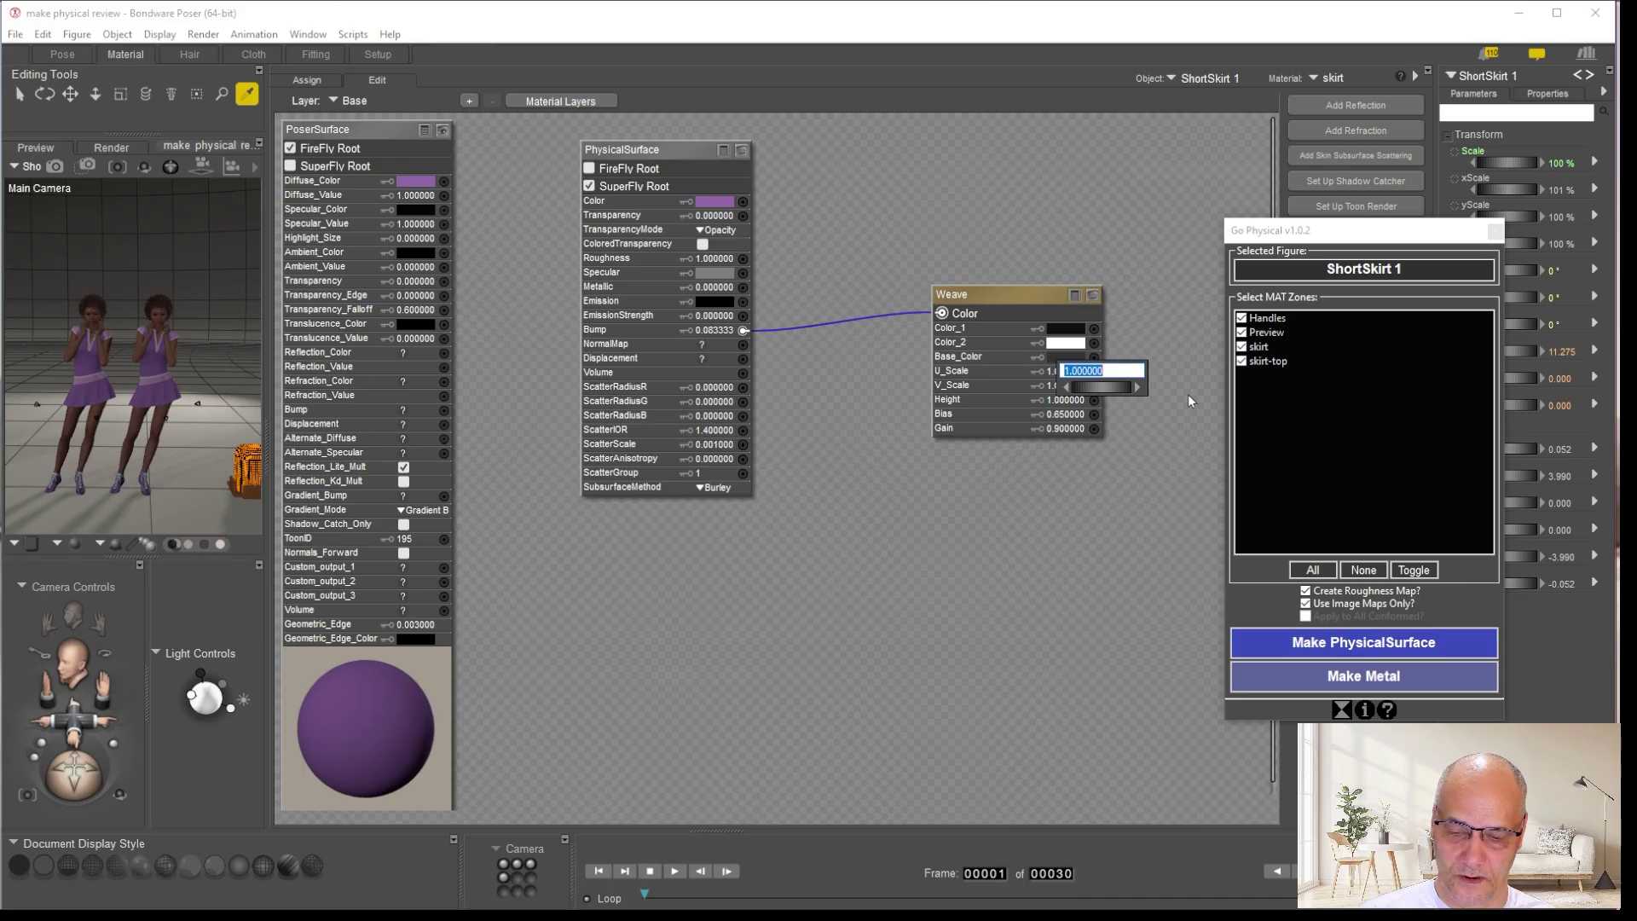
text(20)
key(Return)
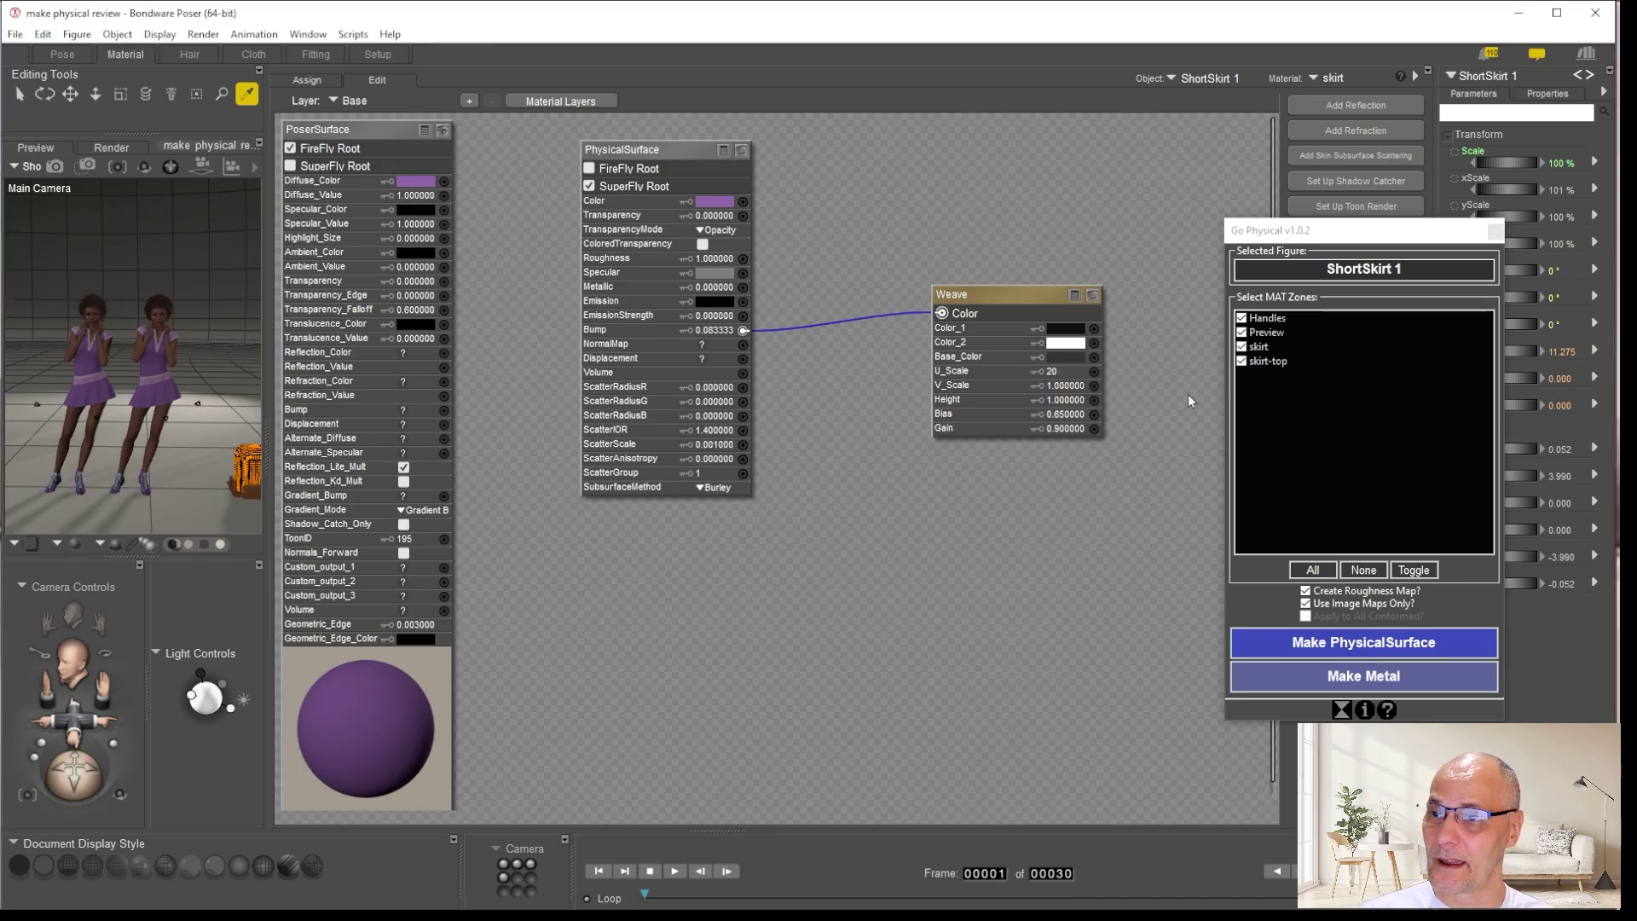
click(1076, 384)
text(20)
key(Return)
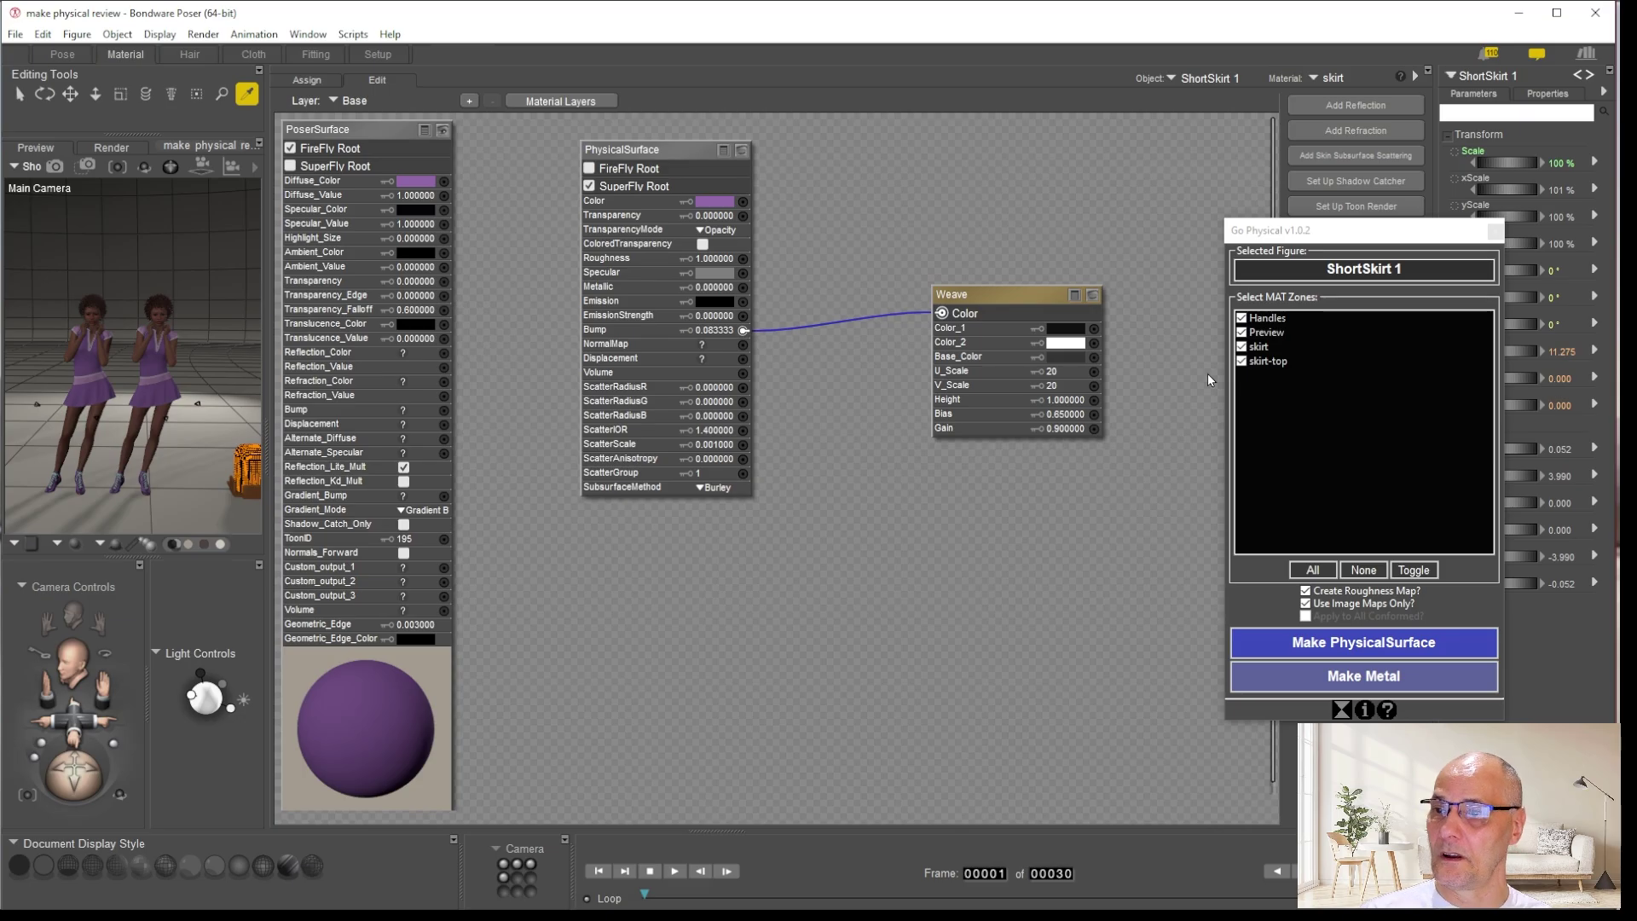
Show the PhysicalSurface node's material preview and set its Bump value to 0.02
click(741, 151)
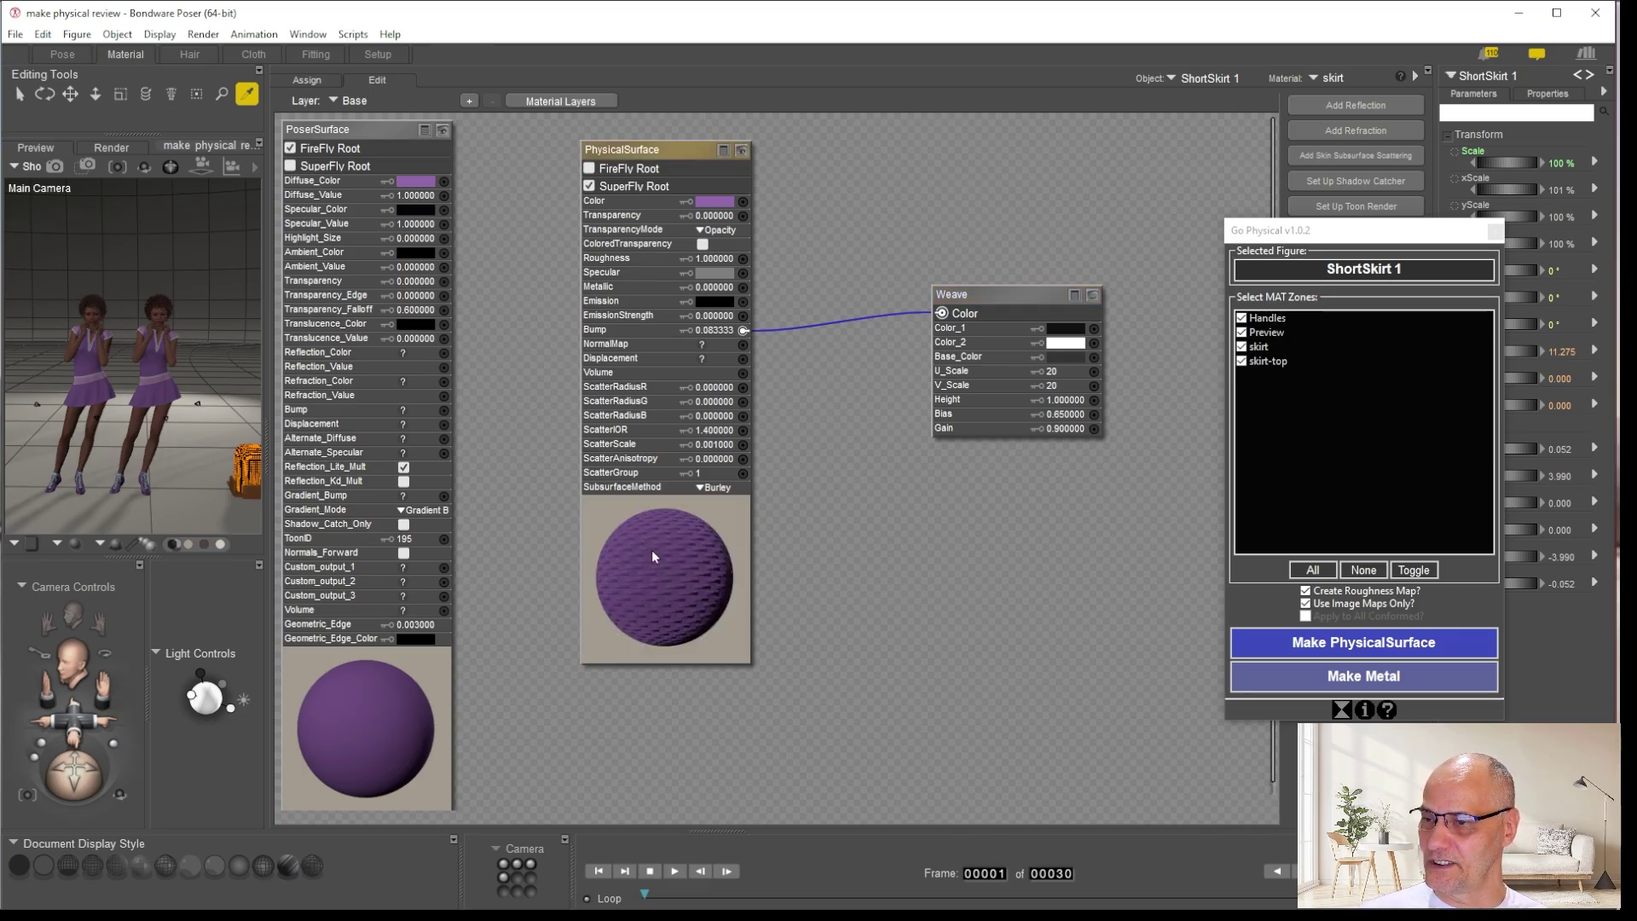
click(712, 330)
drag(714, 330, 742, 330)
text(2)
key(Return)
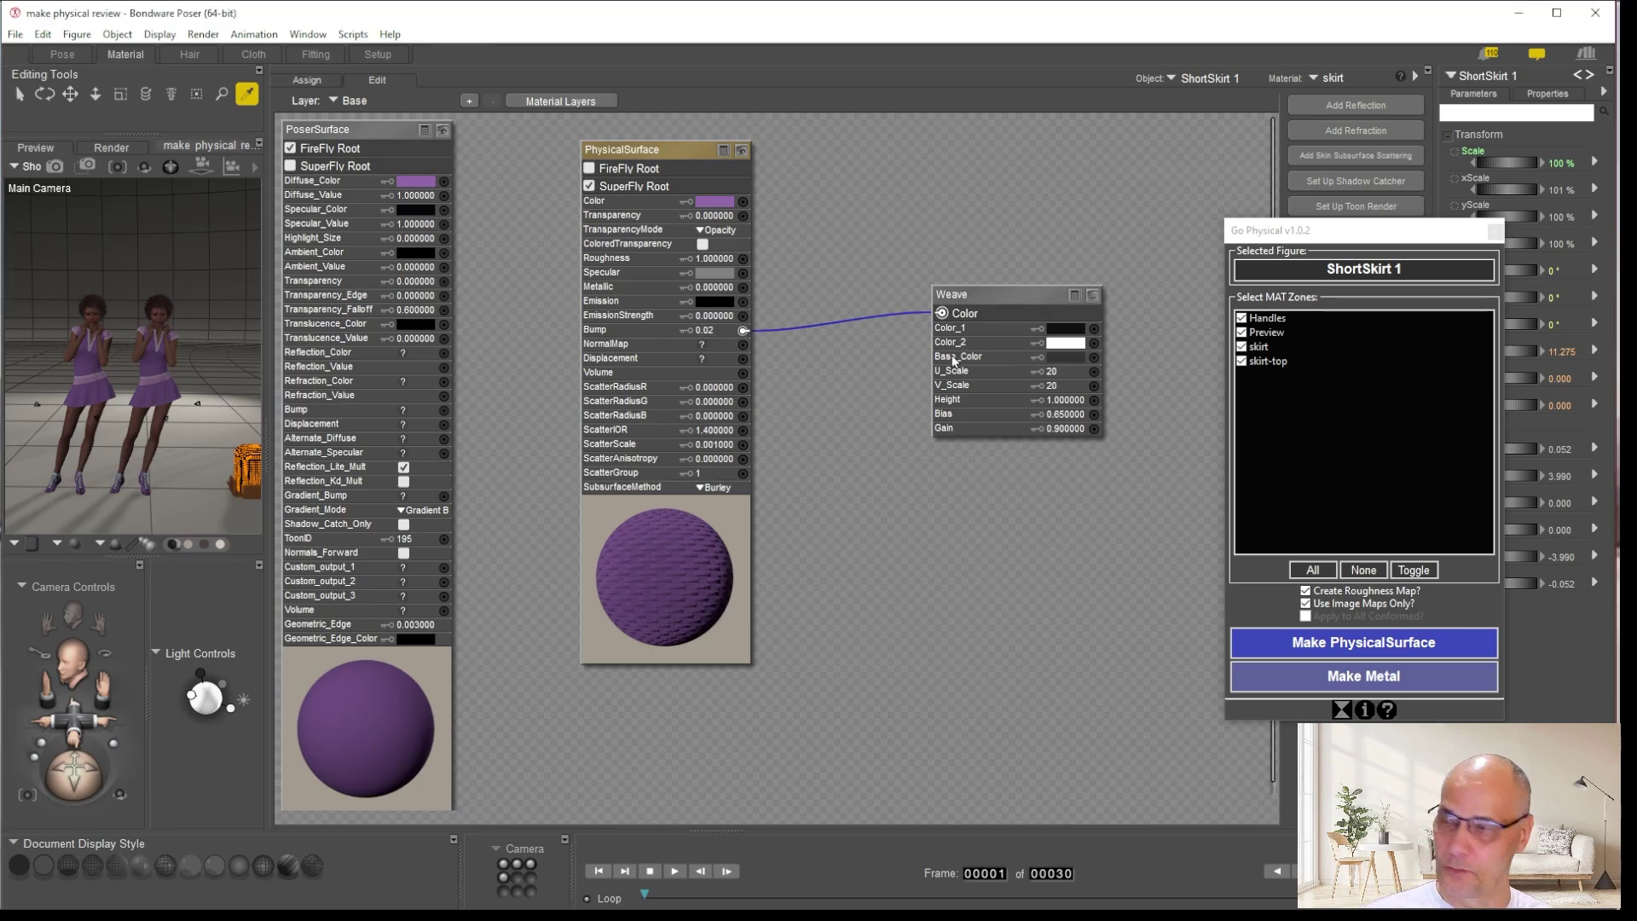
Area-render the right woman's skirt again in the Pose room with the rescaled weave and reduced bump
click(65, 54)
click(1155, 93)
drag(1003, 477, 727, 681)
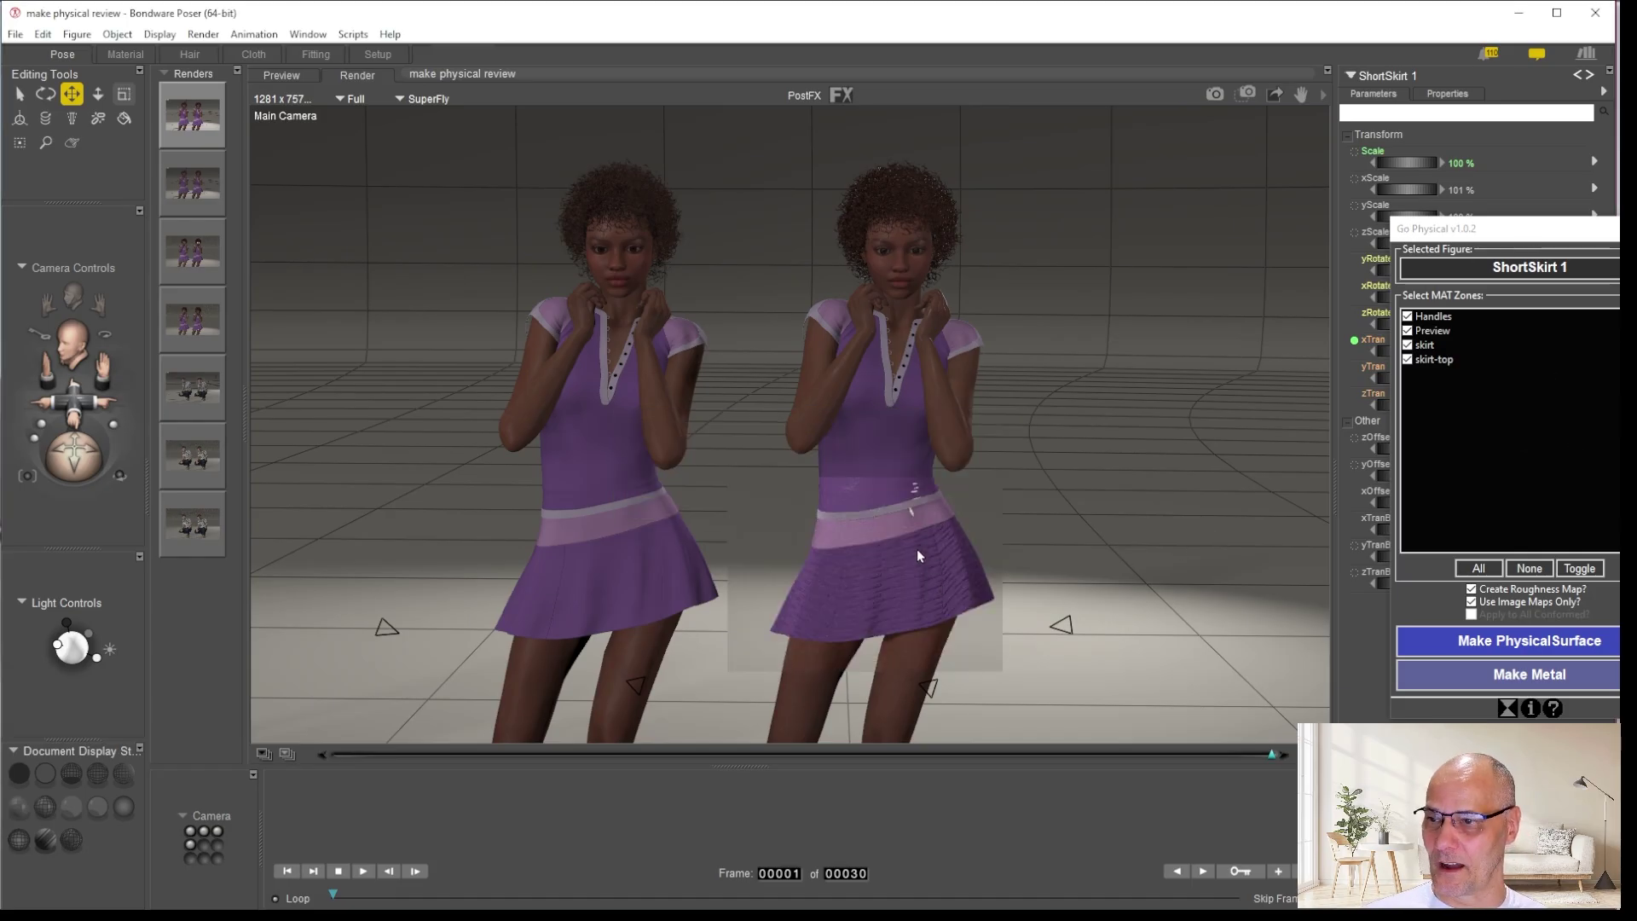
drag(1548, 230, 1274, 237)
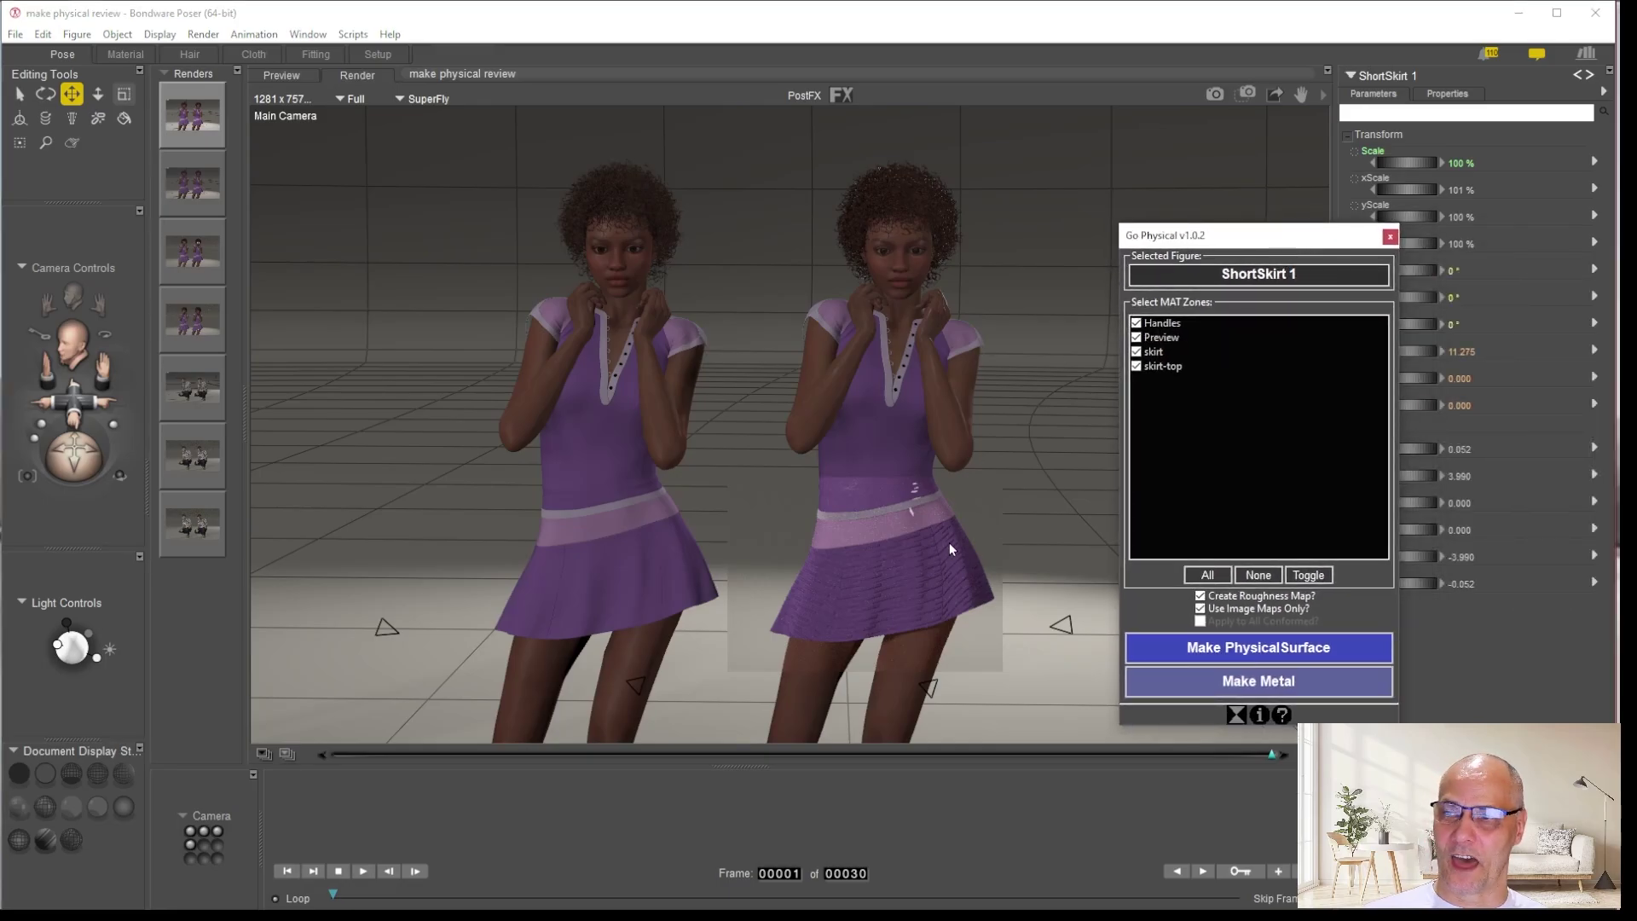
click(882, 436)
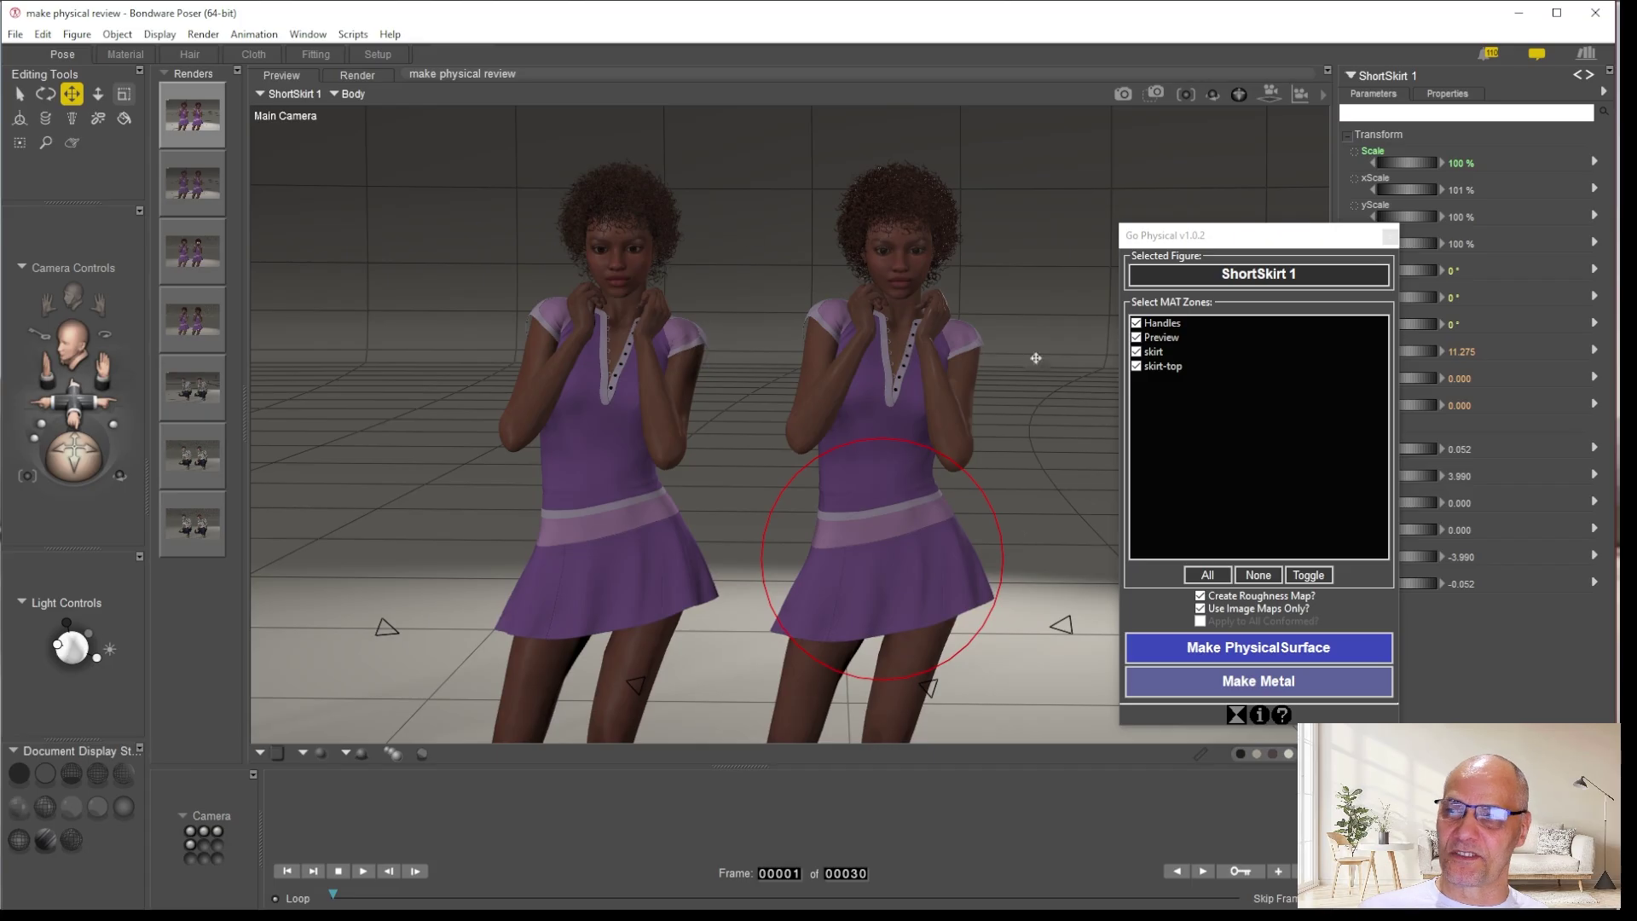
drag(1237, 246, 1137, 191)
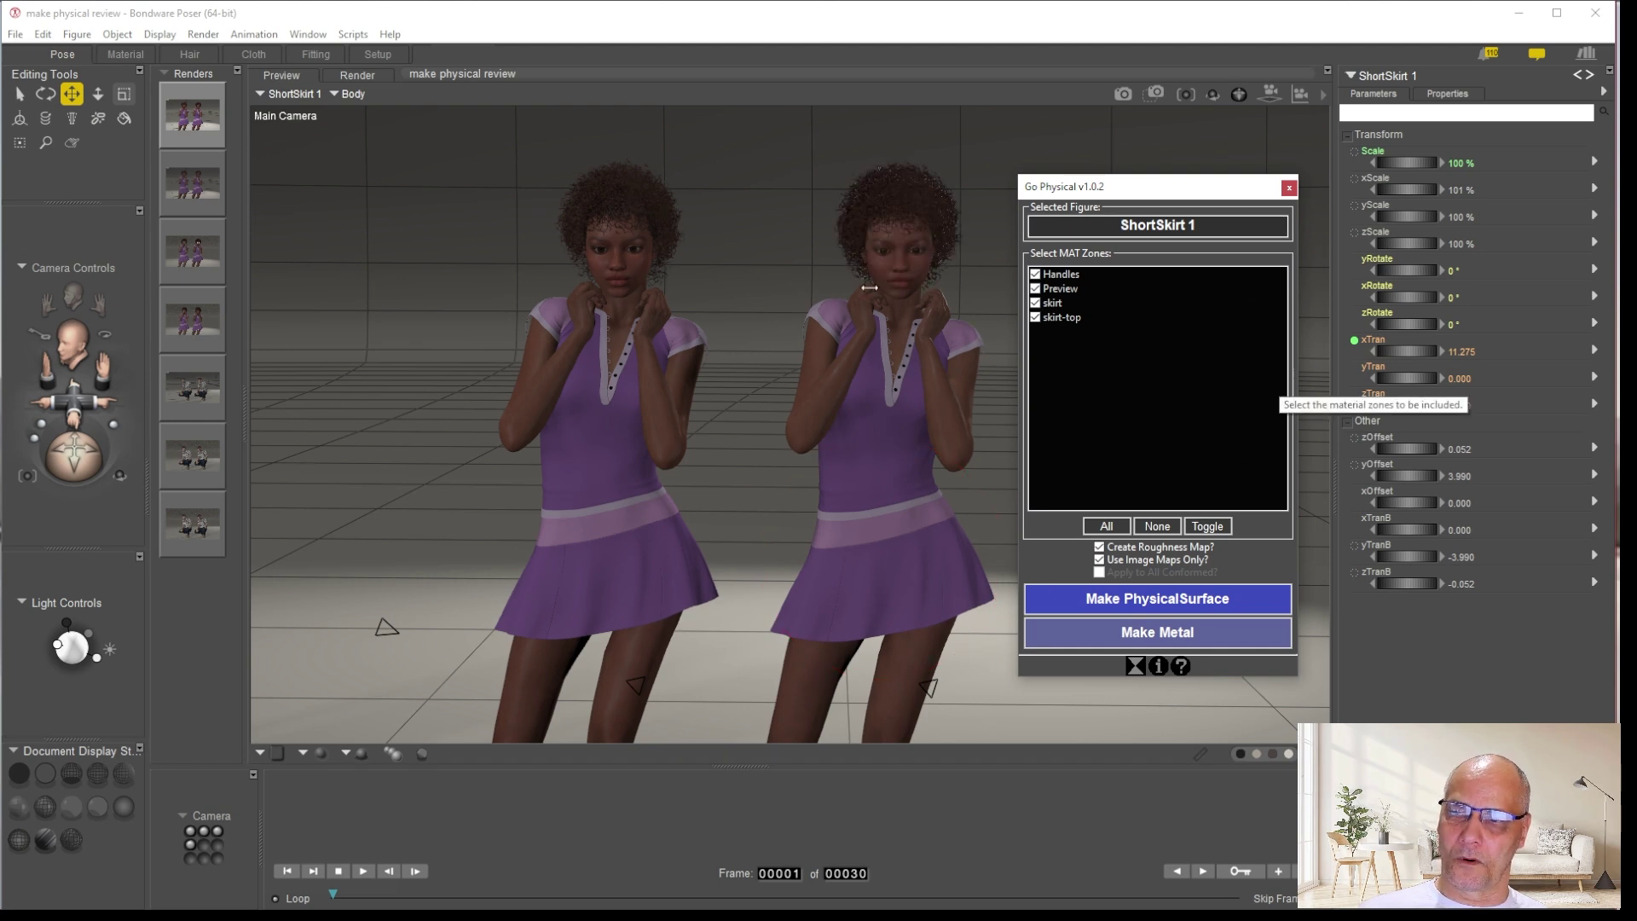
click(125, 54)
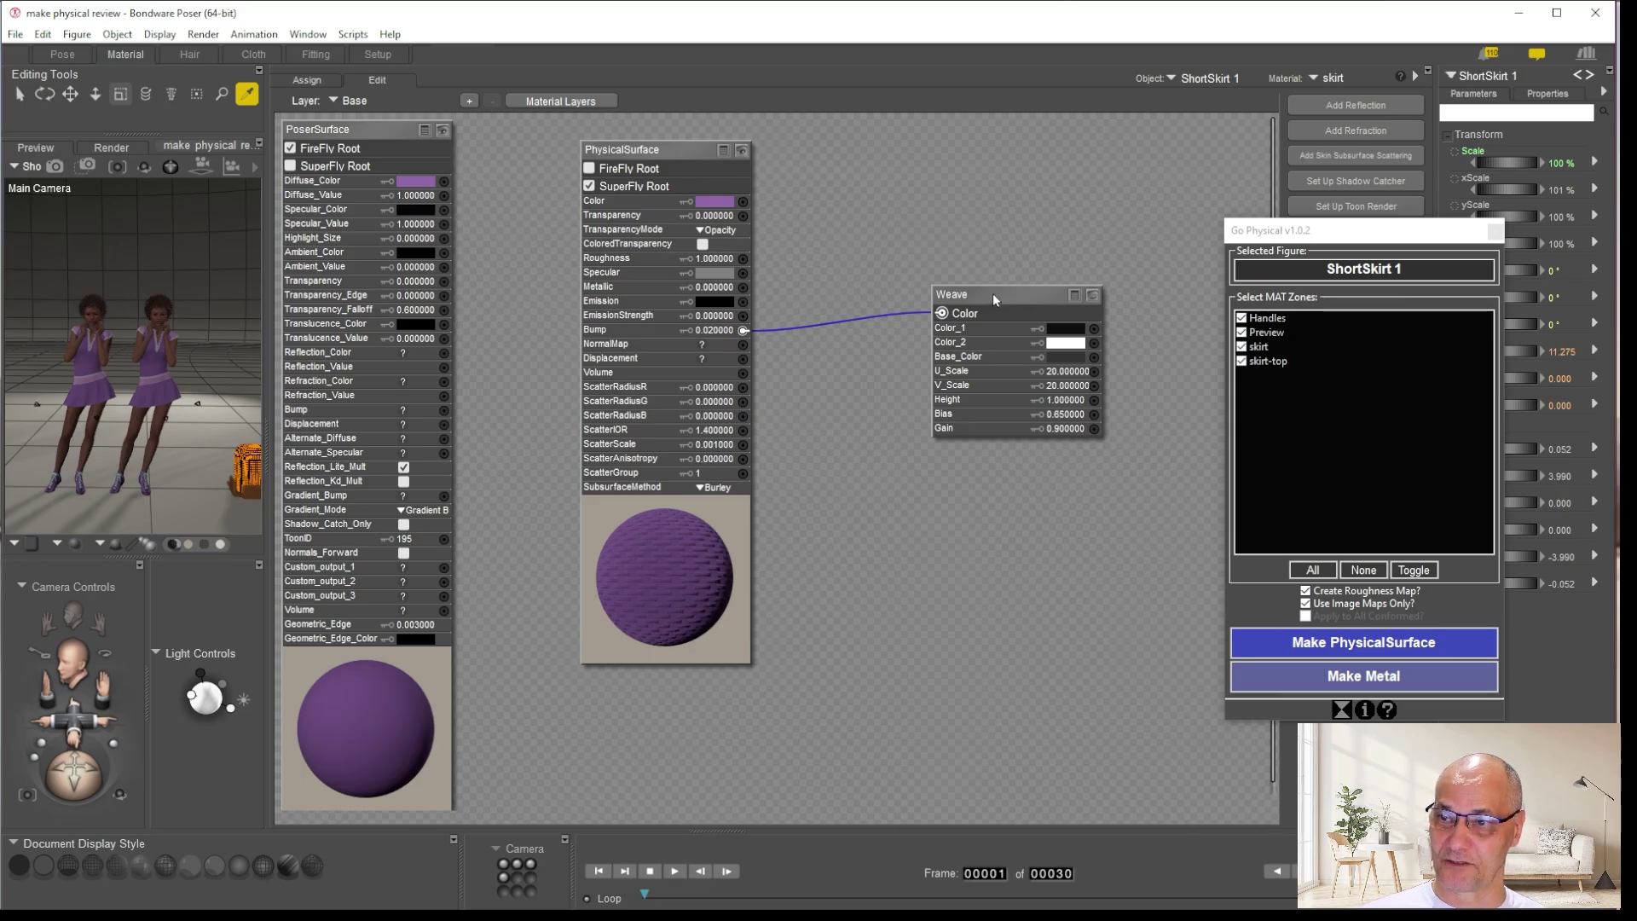
click(62, 53)
click(841, 548)
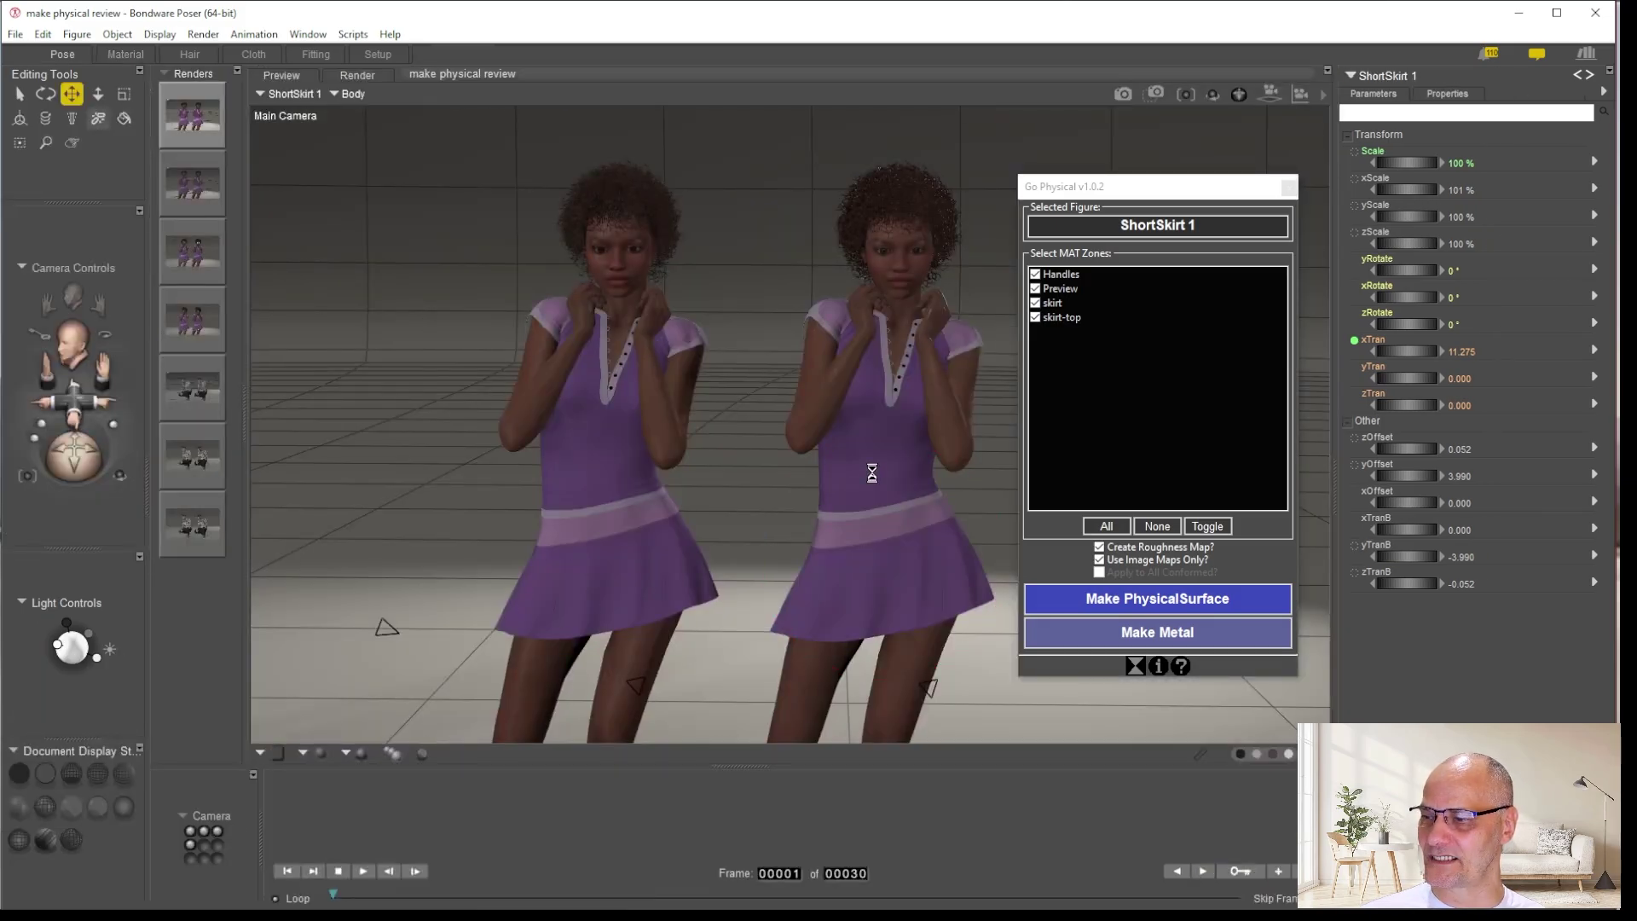
Move the Go Physical window clear of the scene, bring the two bed stools into view, and select bedstool_2
drag(1164, 193, 1374, 205)
click(538, 582)
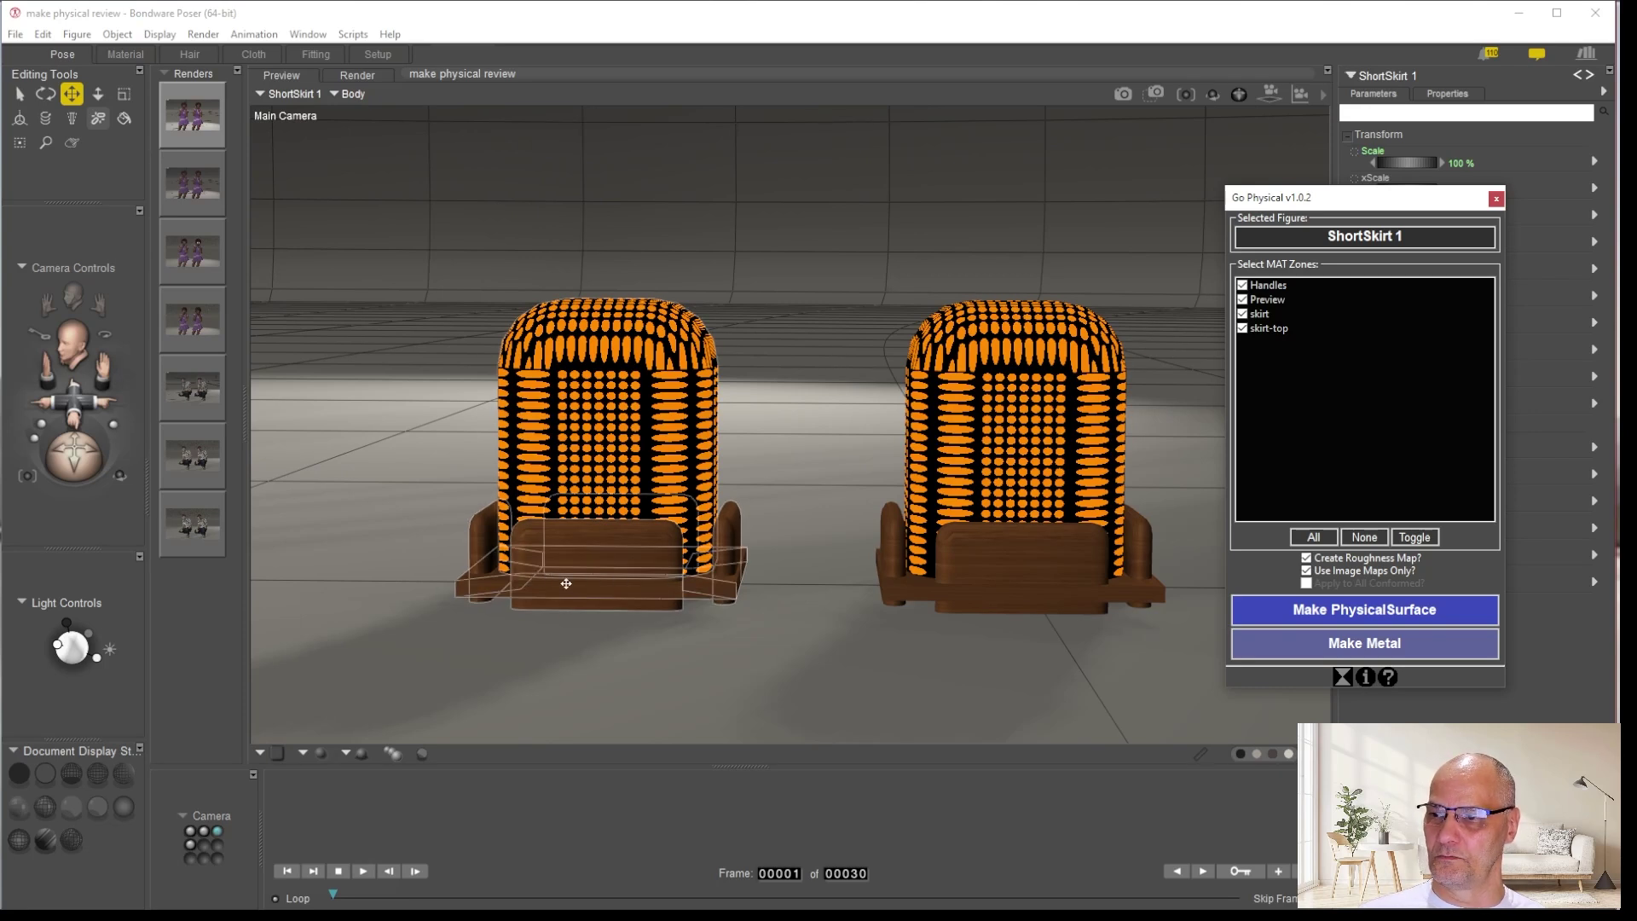
click(1032, 579)
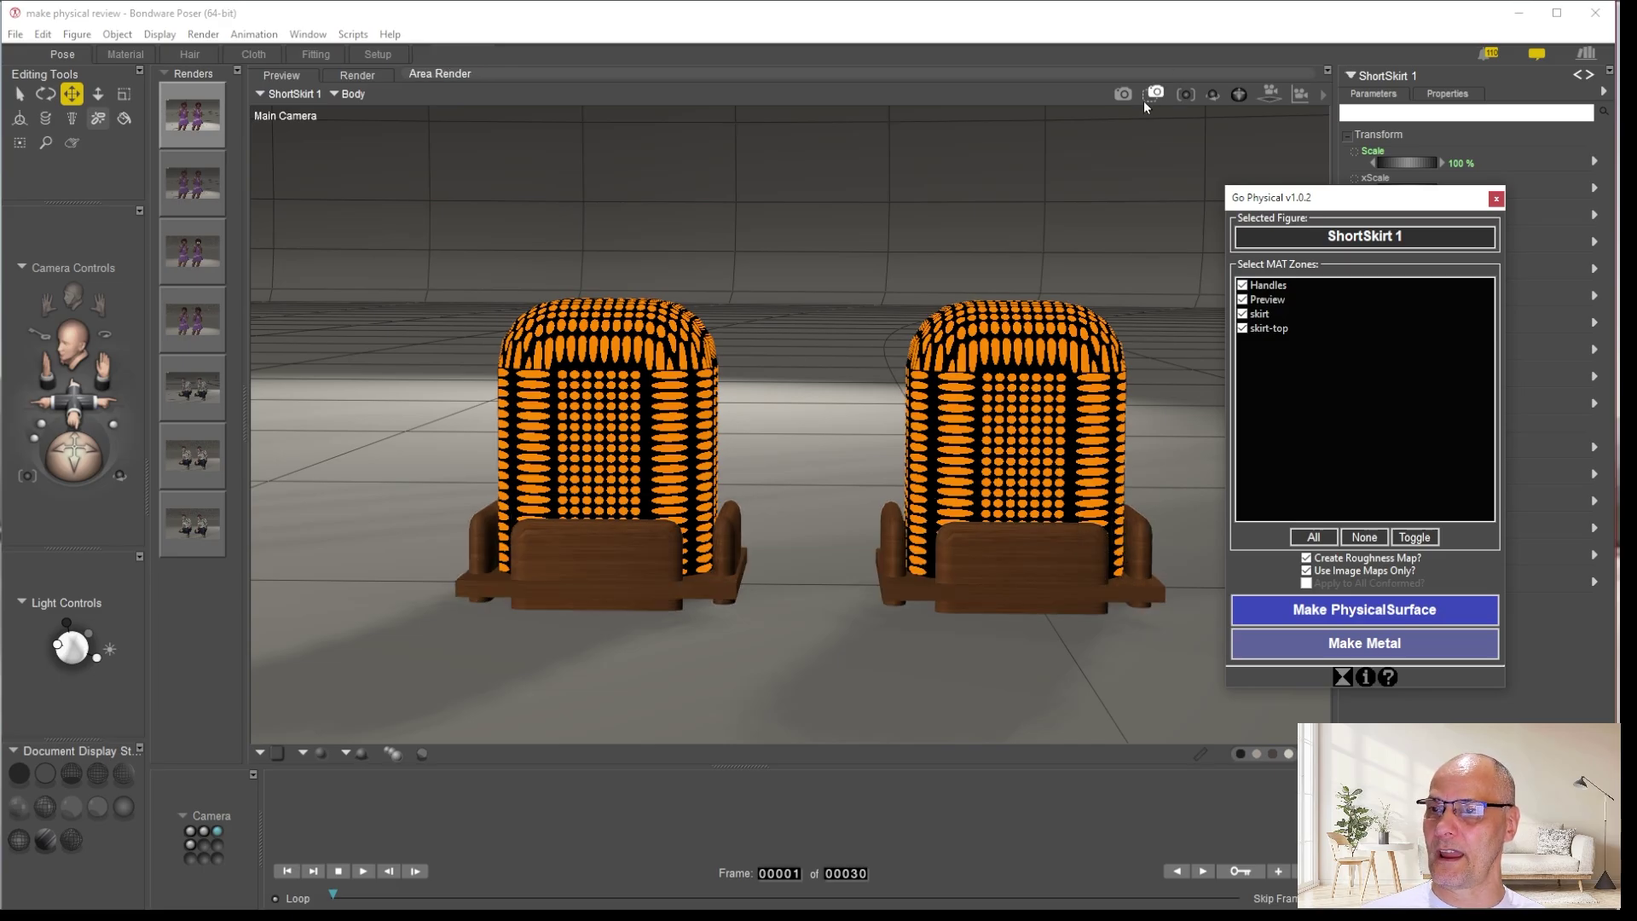
click(1008, 362)
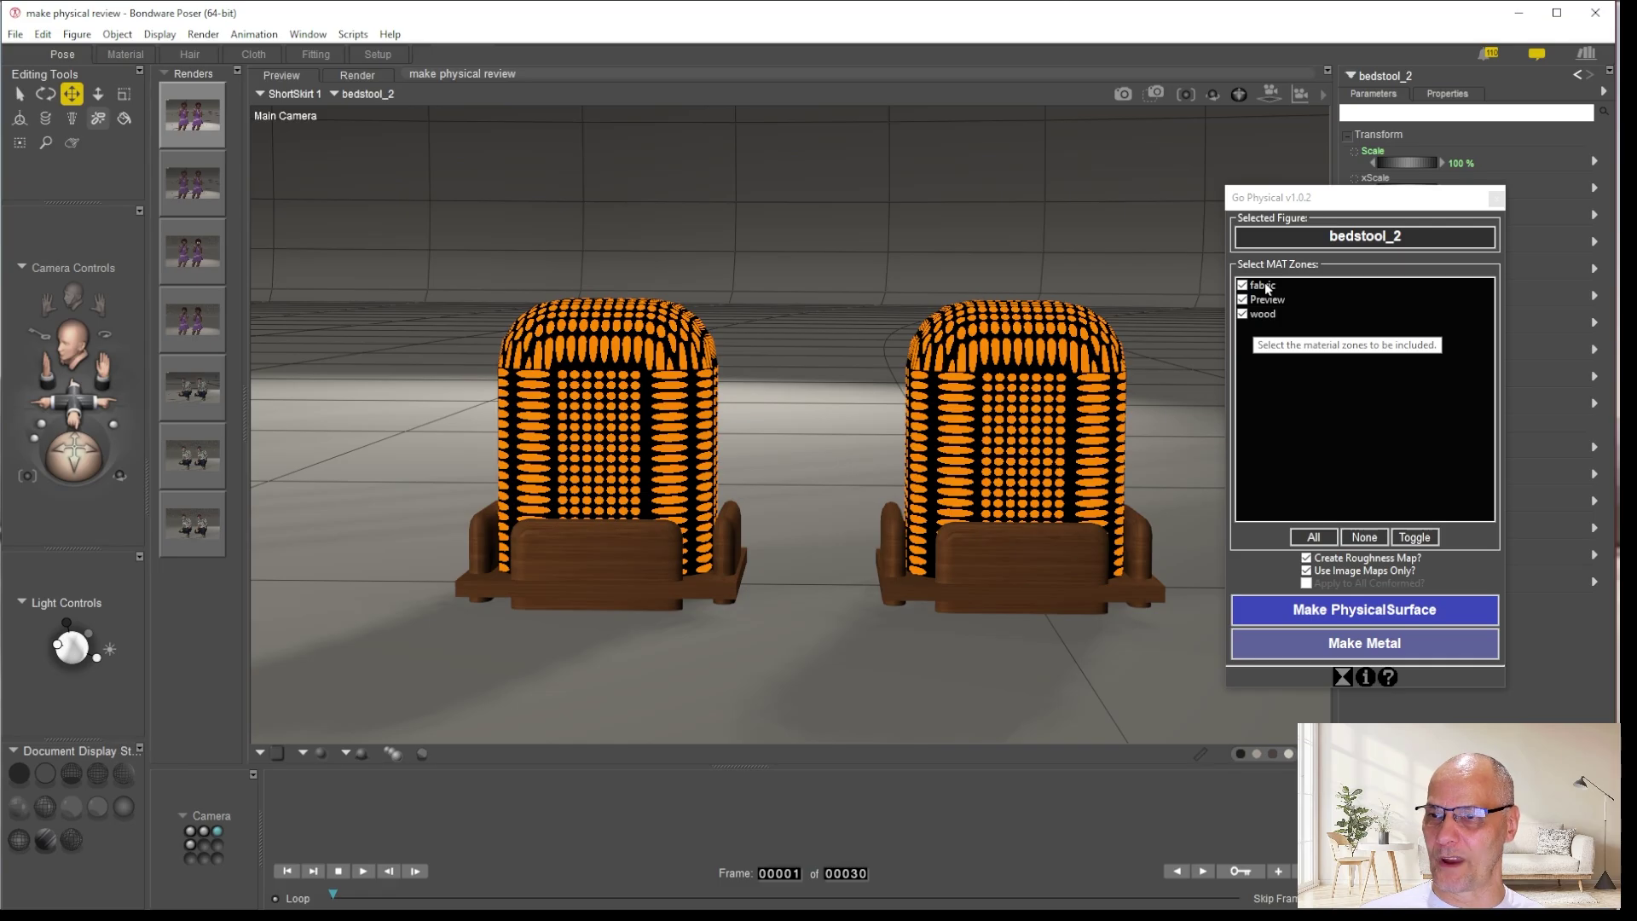
Limit Go Physical to bedstool_2's fabric zone and convert it to PhysicalSurface
drag(1262, 289, 1389, 312)
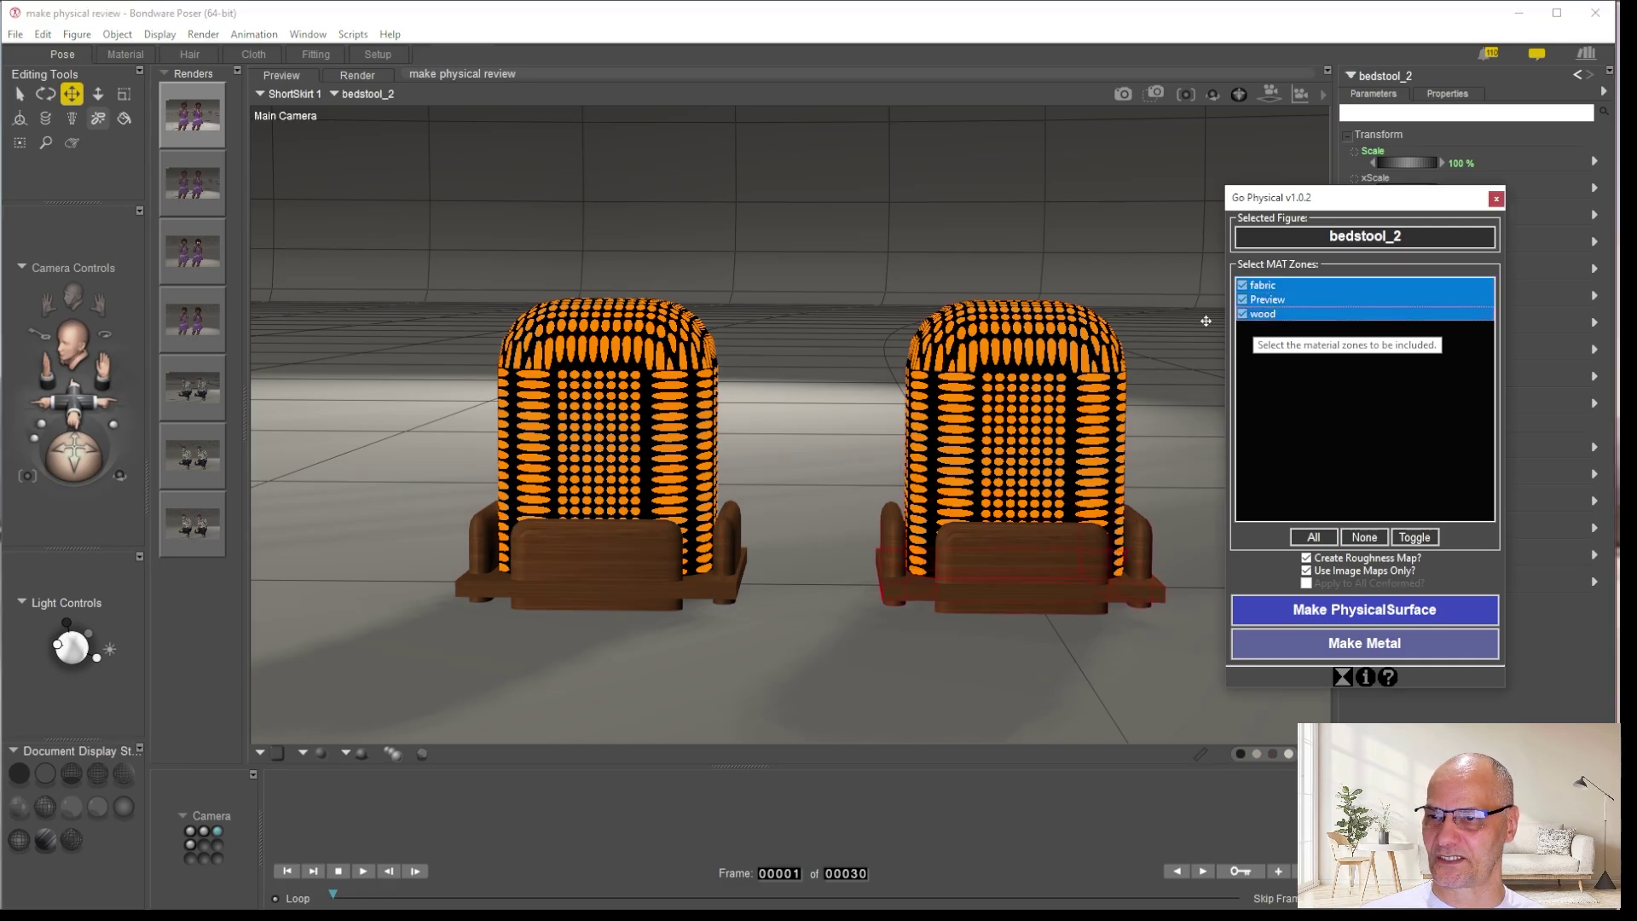
click(1313, 539)
click(1366, 537)
click(1243, 287)
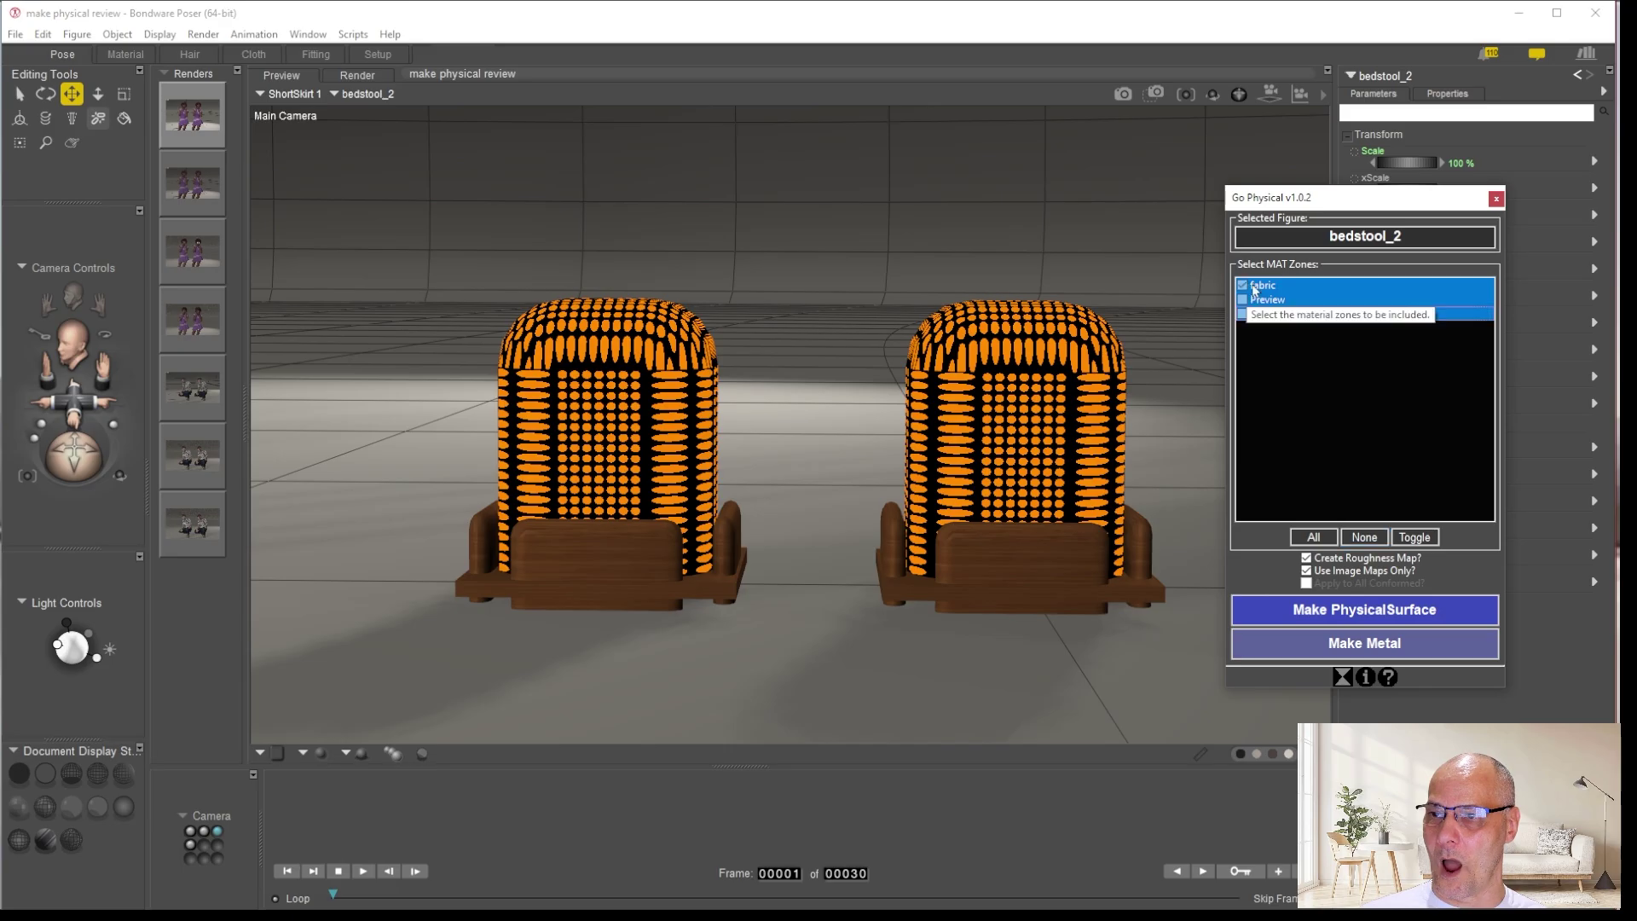
click(1353, 612)
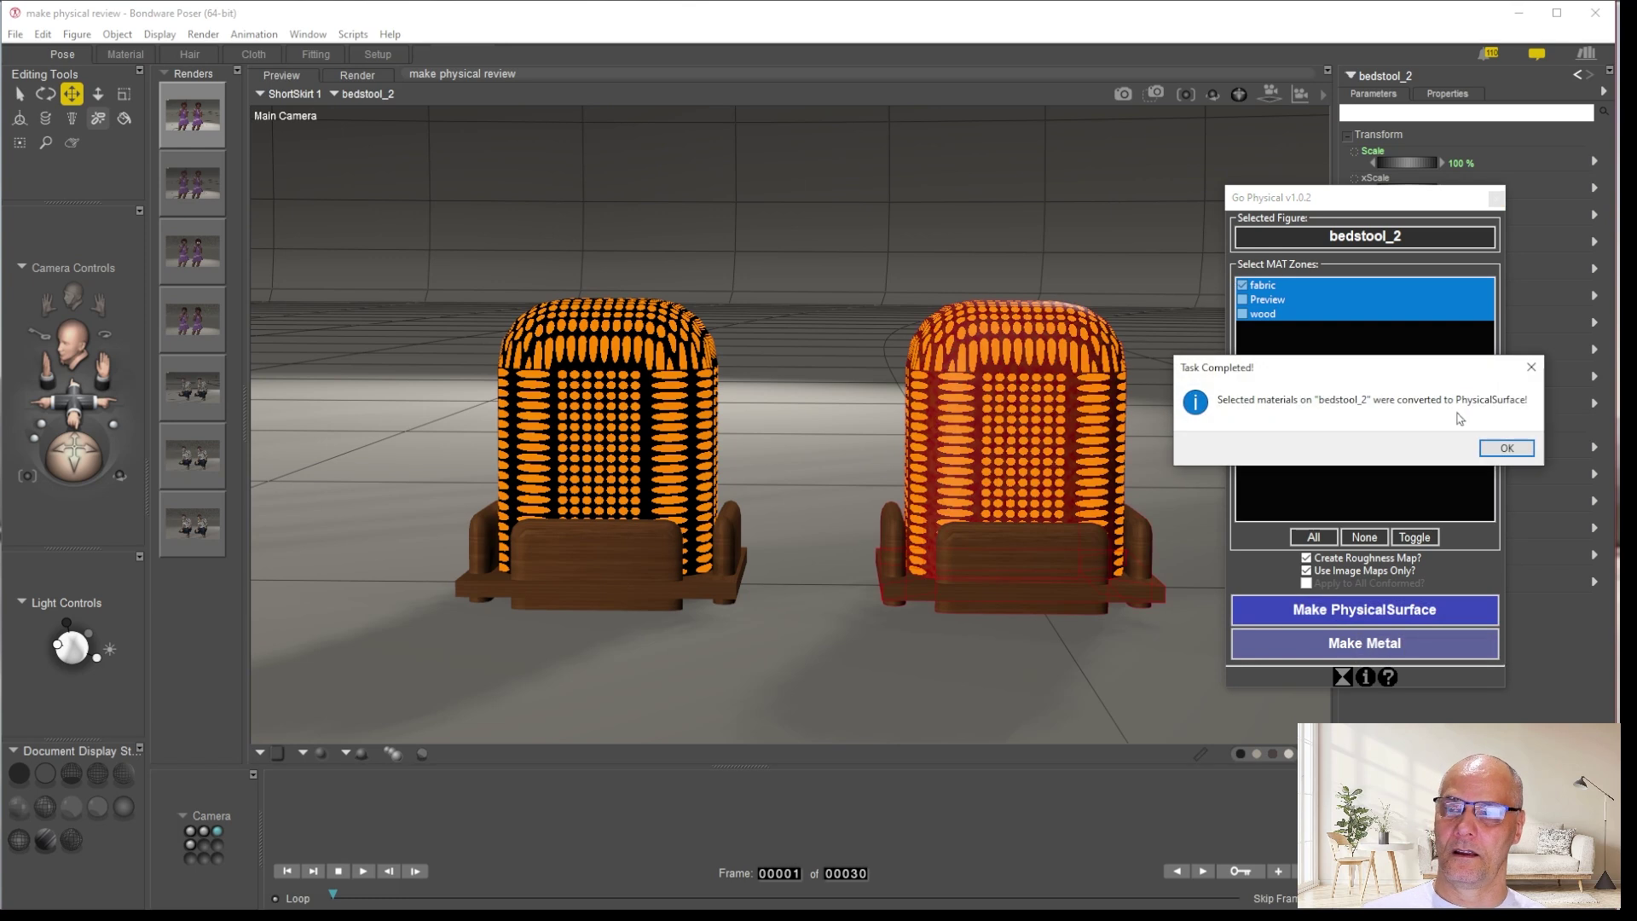
click(1506, 449)
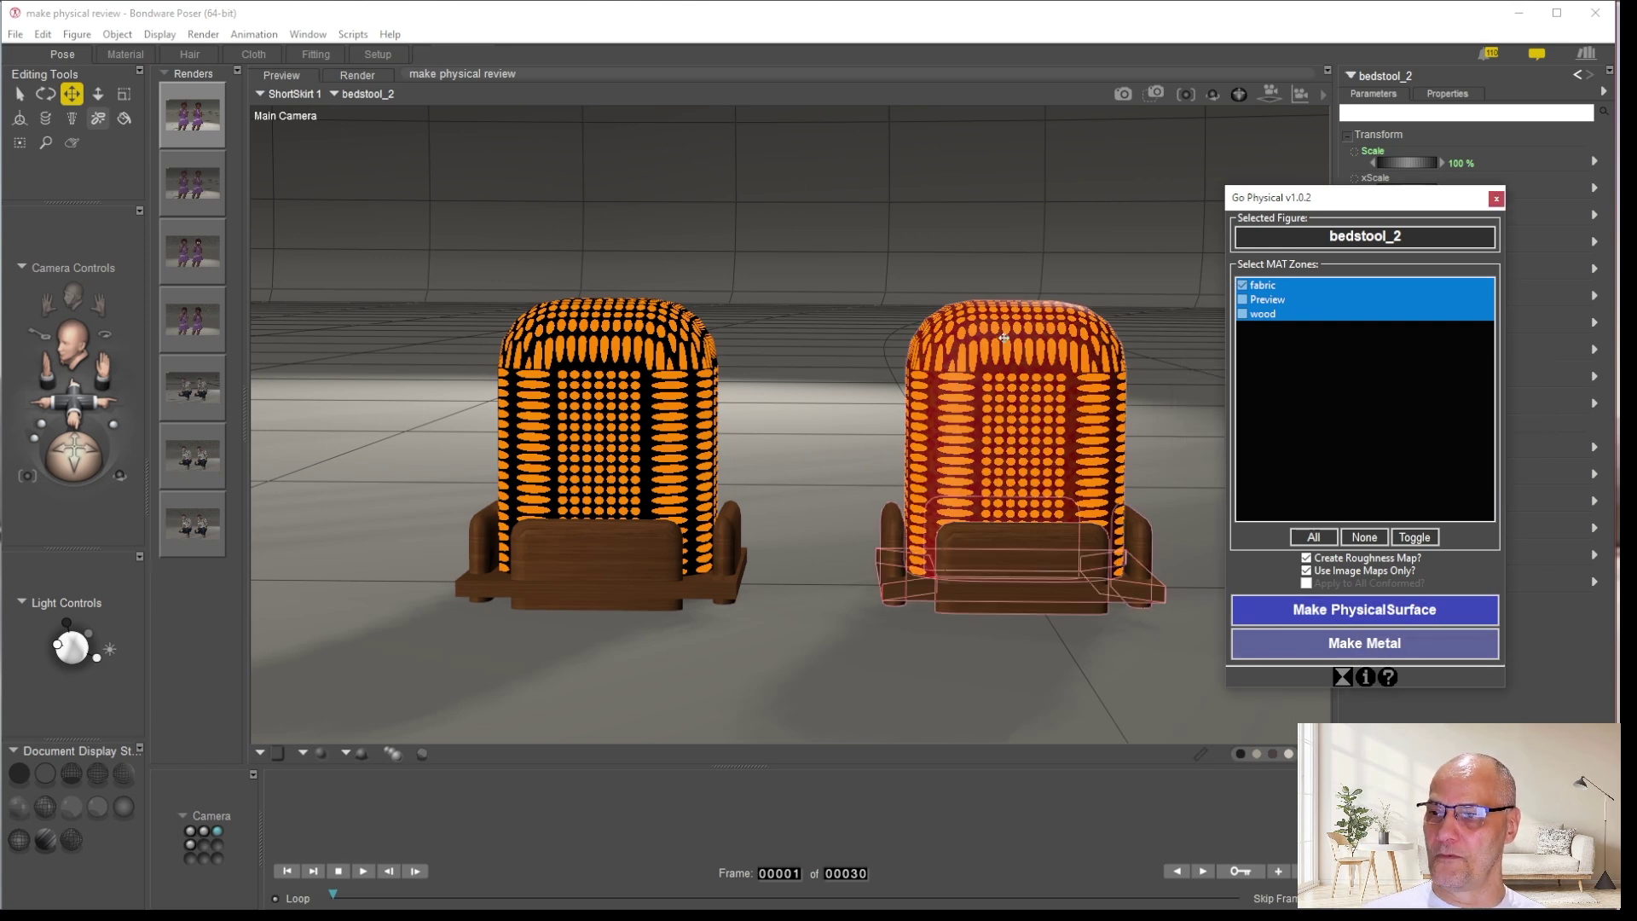
Area-render the region around both bed stools to compare the original and converted fabric
click(1158, 93)
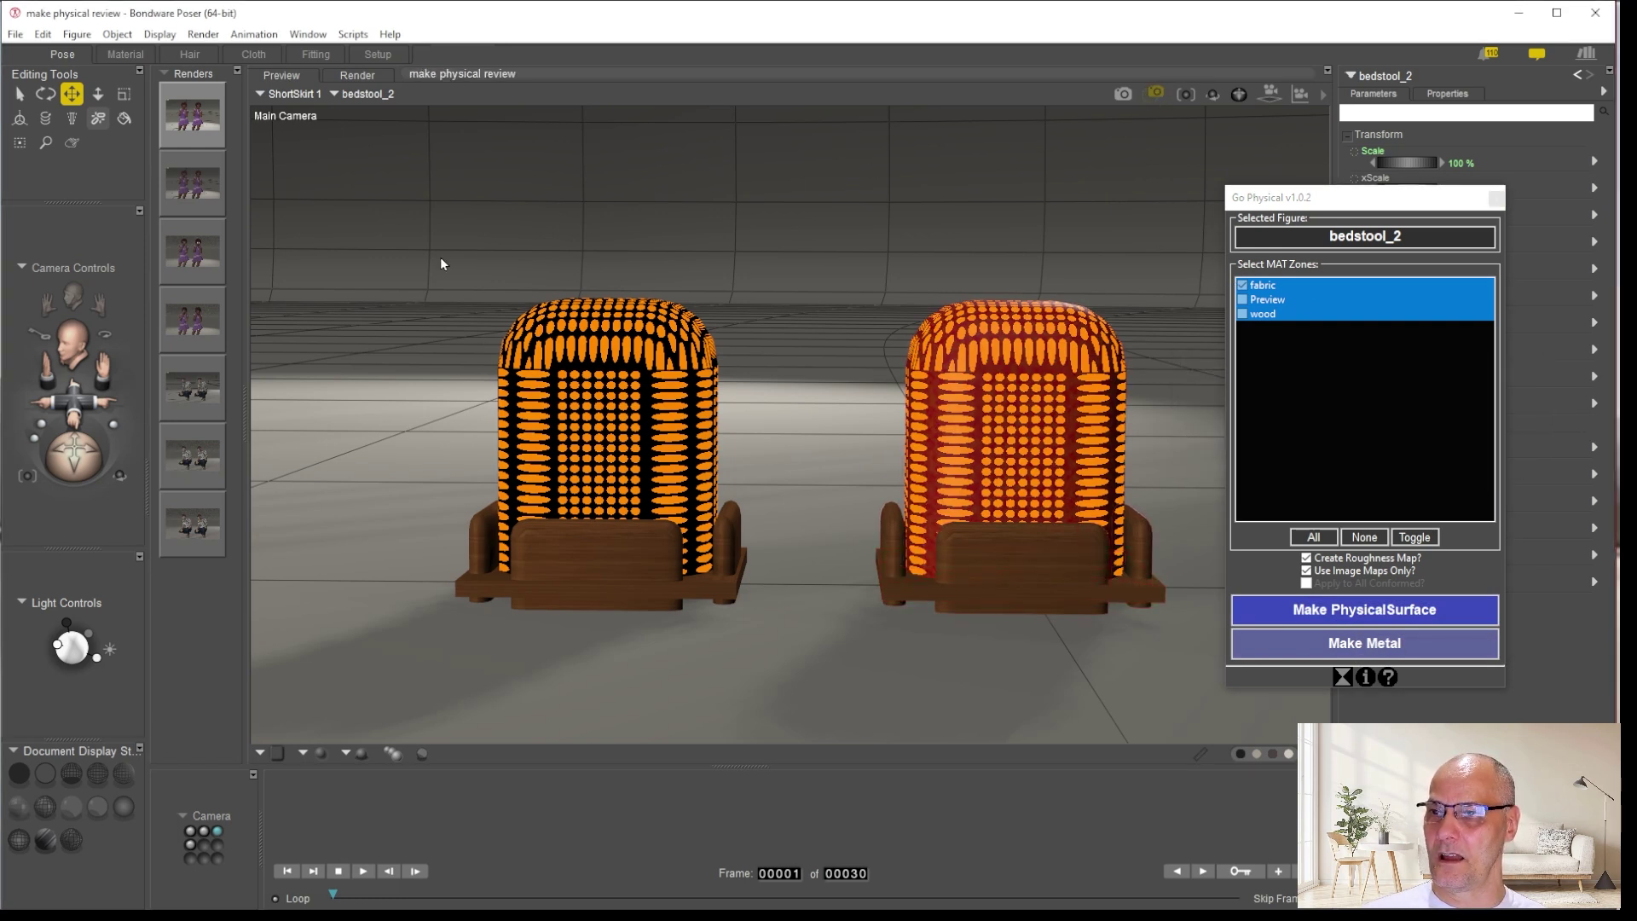
drag(430, 251, 1235, 643)
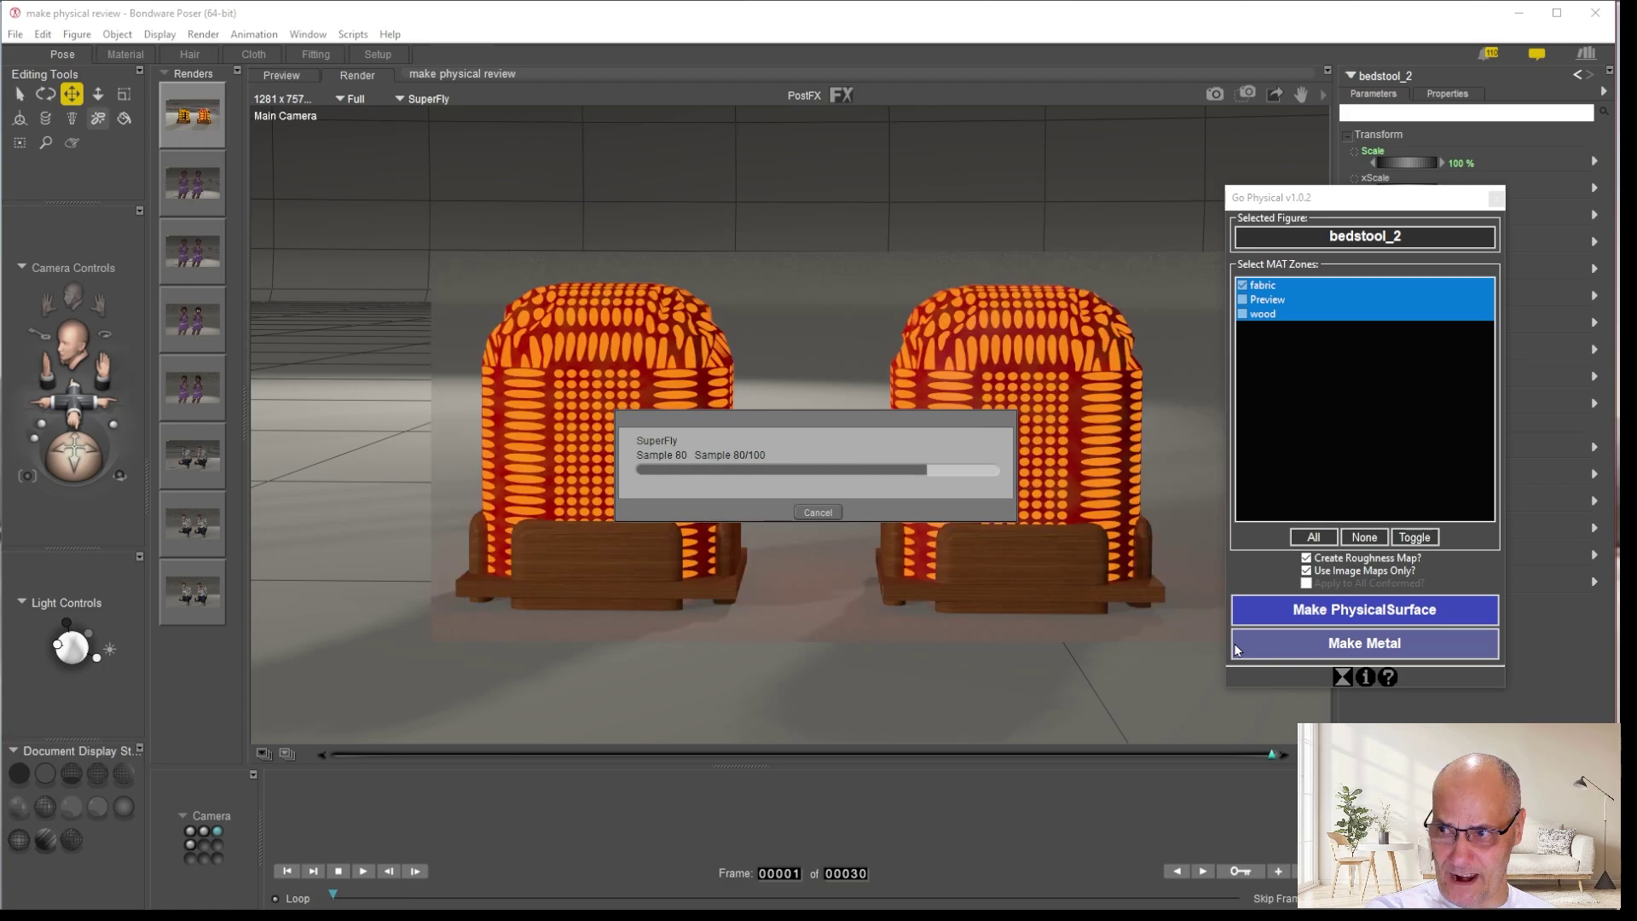
click(1234, 643)
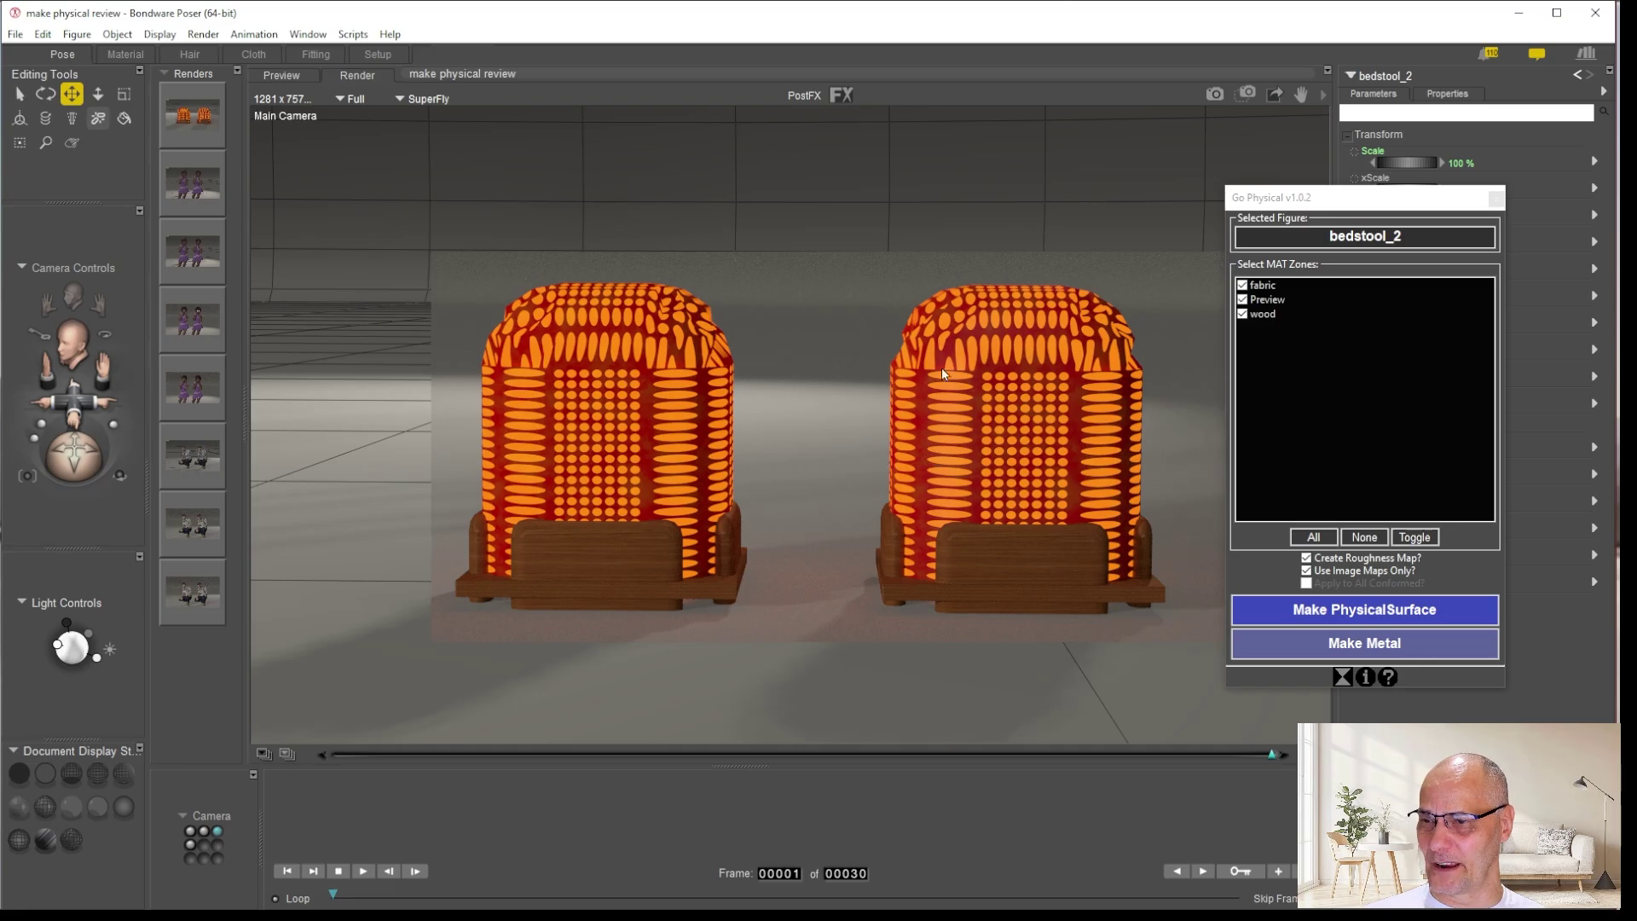
Open bedstool_2's fabric material in the Material room and separate the Tile_2 and PhysicalSurface nodes
click(118, 55)
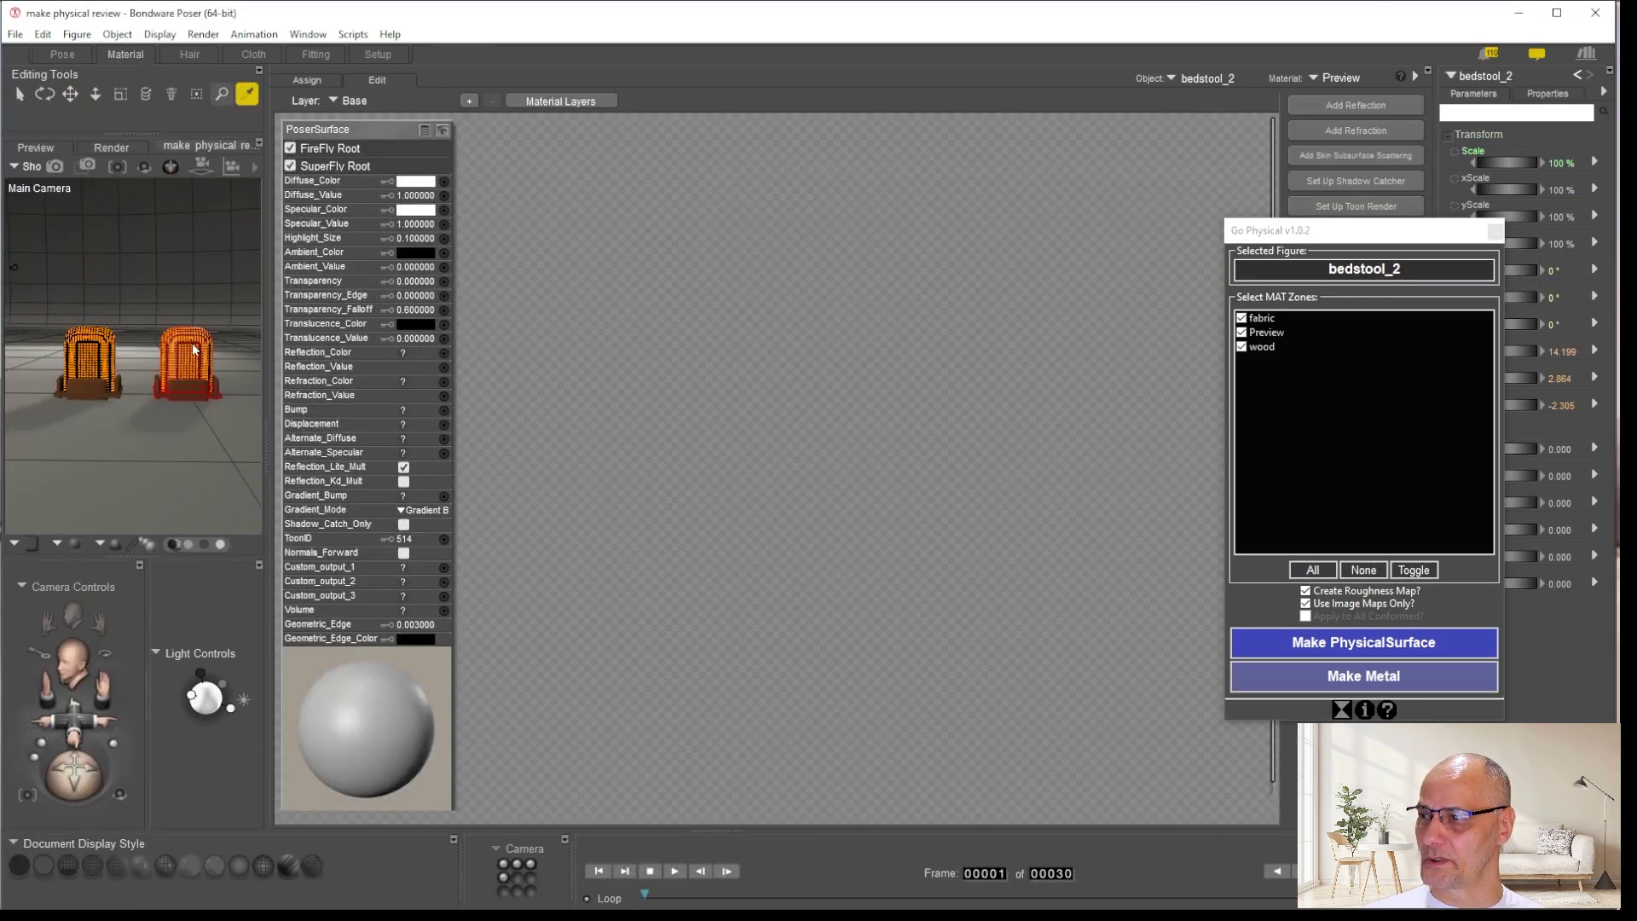
click(194, 349)
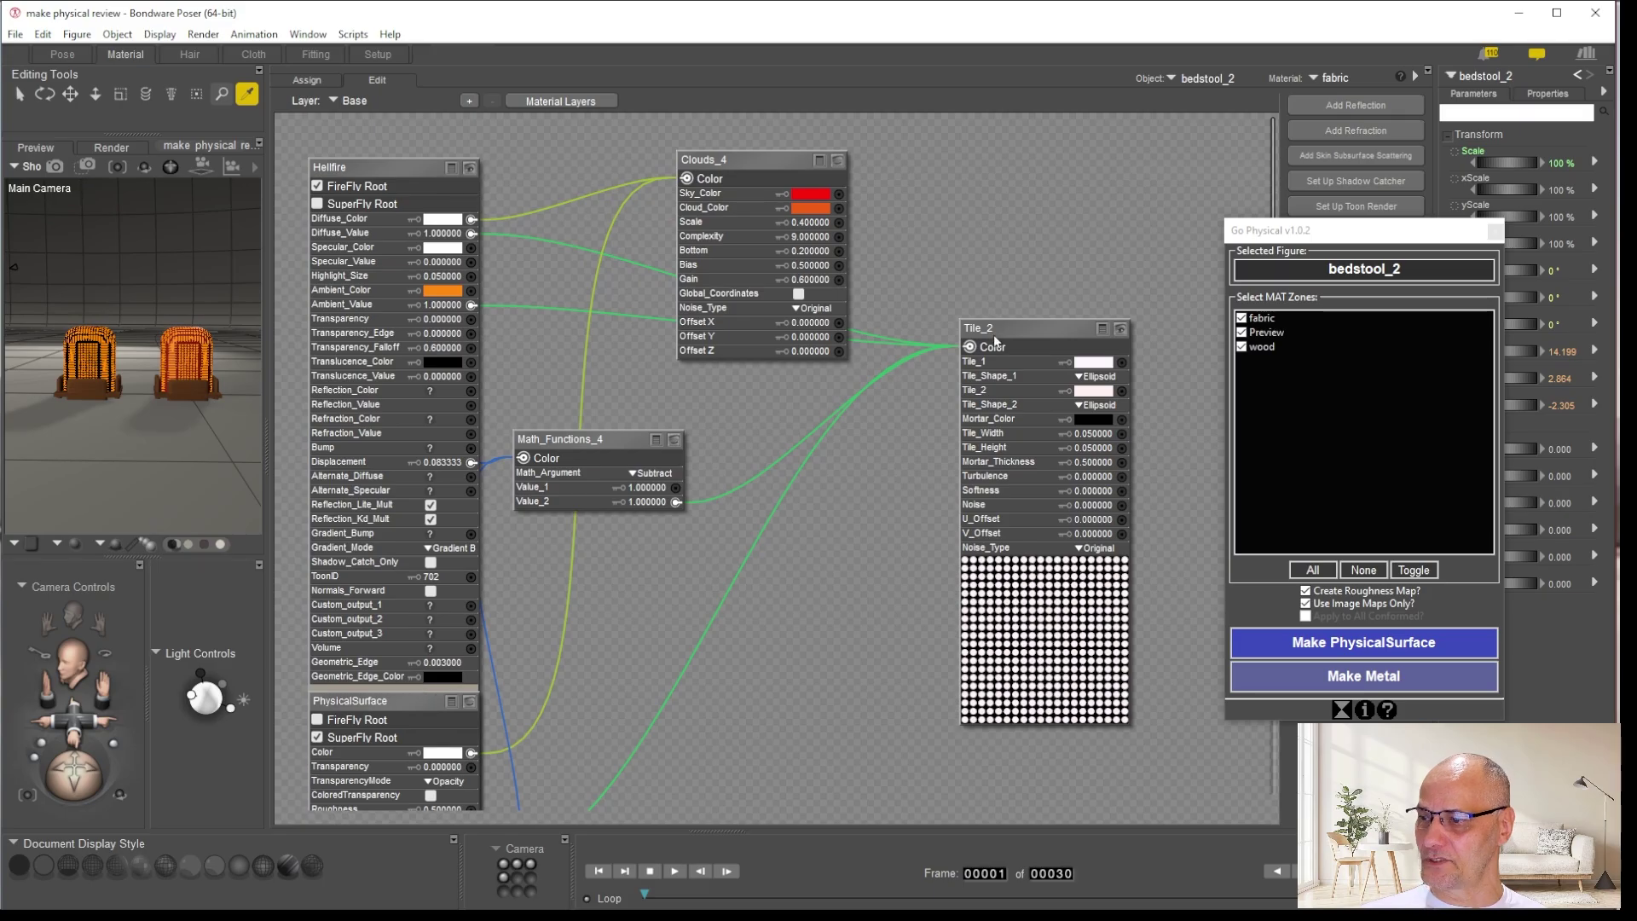
drag(1014, 319, 1015, 269)
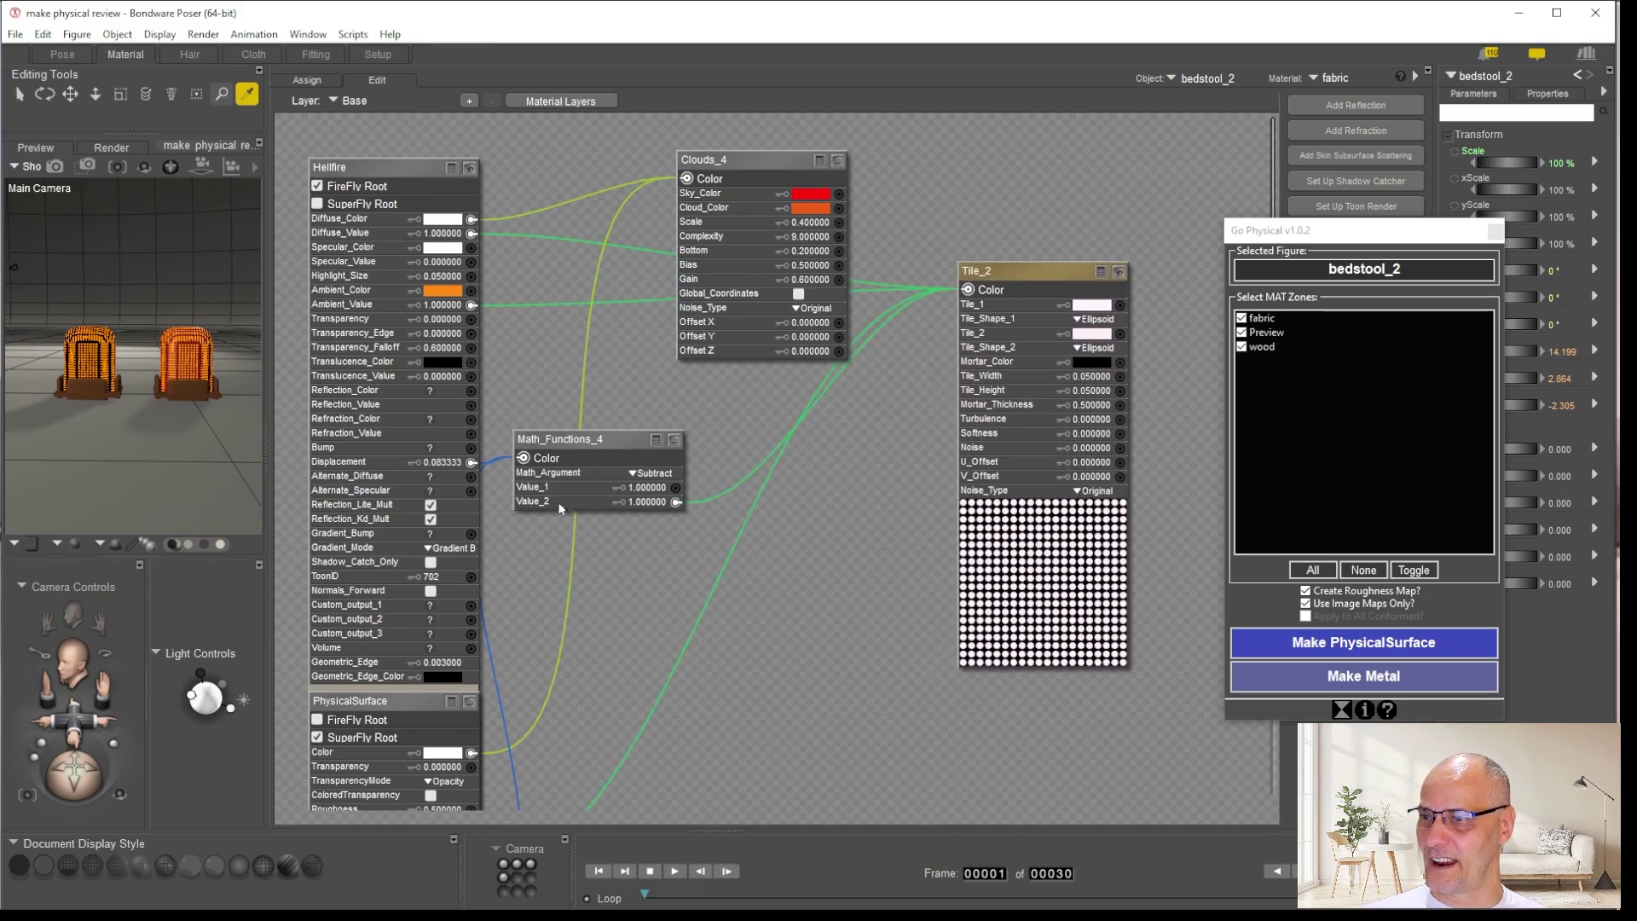
drag(392, 699, 771, 438)
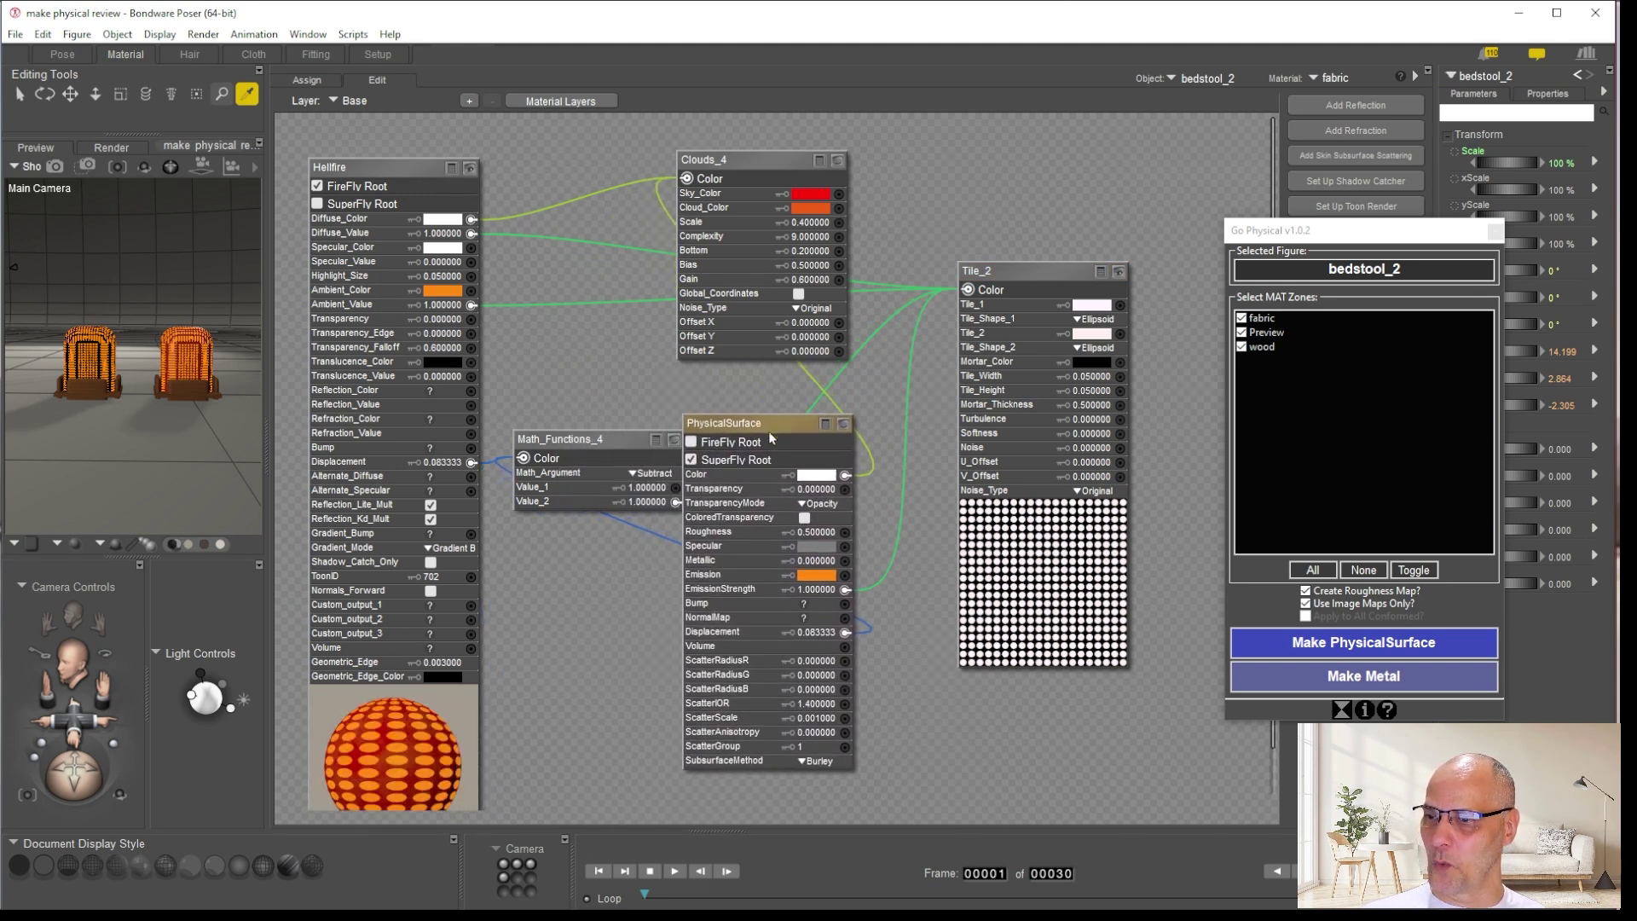
Set Displacement to 0 on the PhysicalSurface node of bedstool_2's fabric material
click(820, 633)
drag(820, 633, 906, 617)
key(BackSpace)
key(Return)
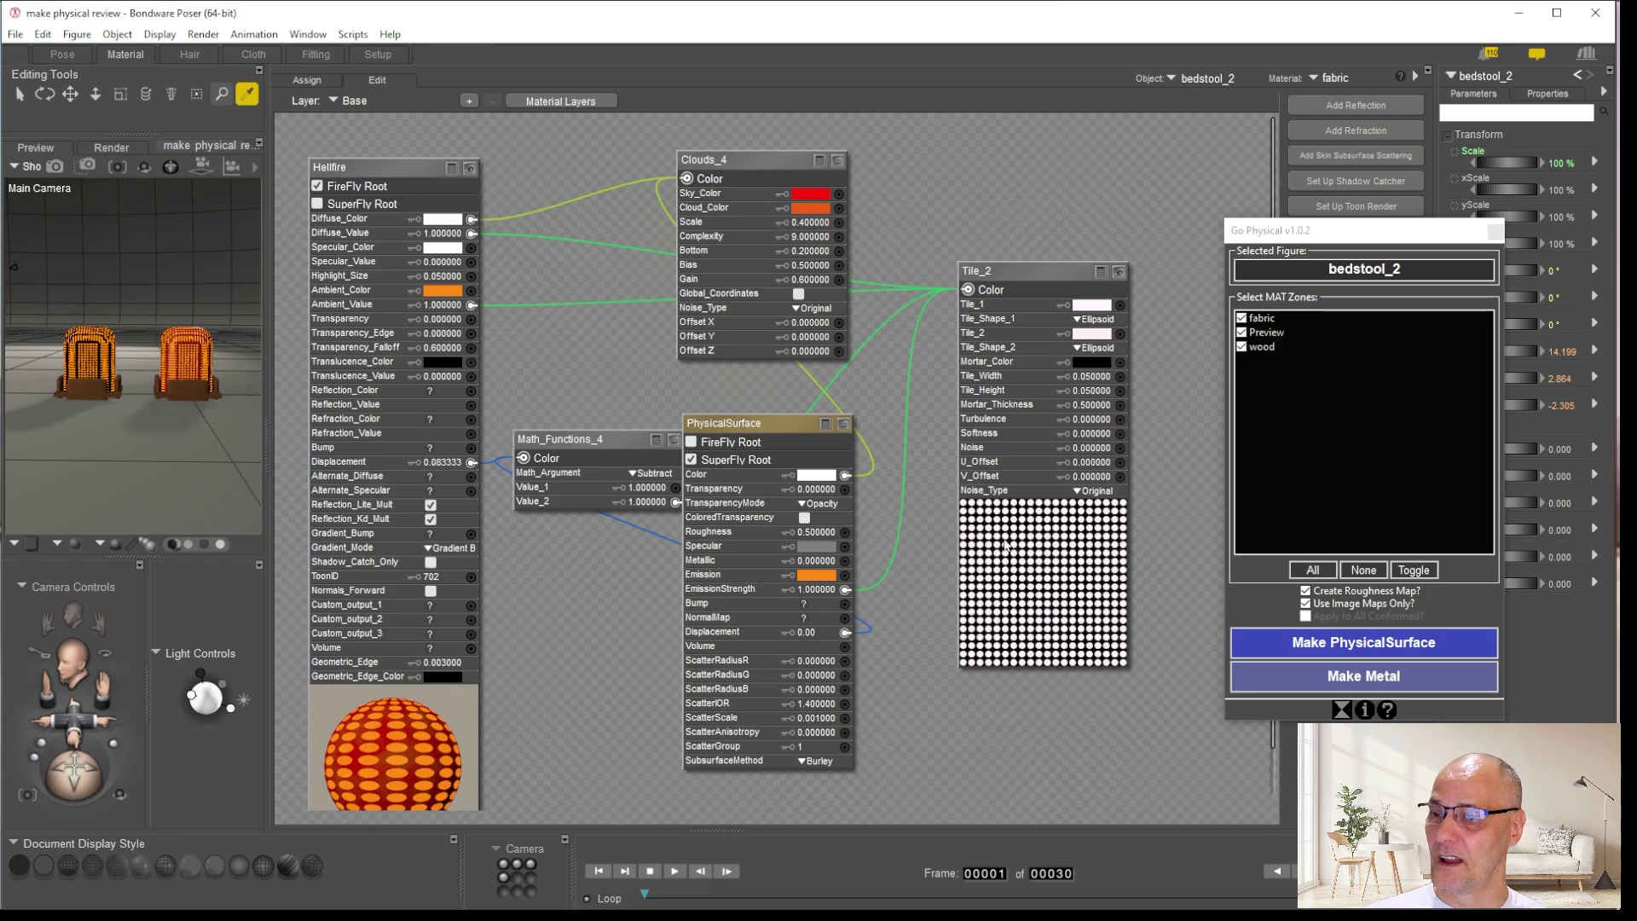
Return to the Pose room and area-render the upper part of the right bed stool
click(62, 54)
click(1155, 94)
drag(831, 255, 1187, 430)
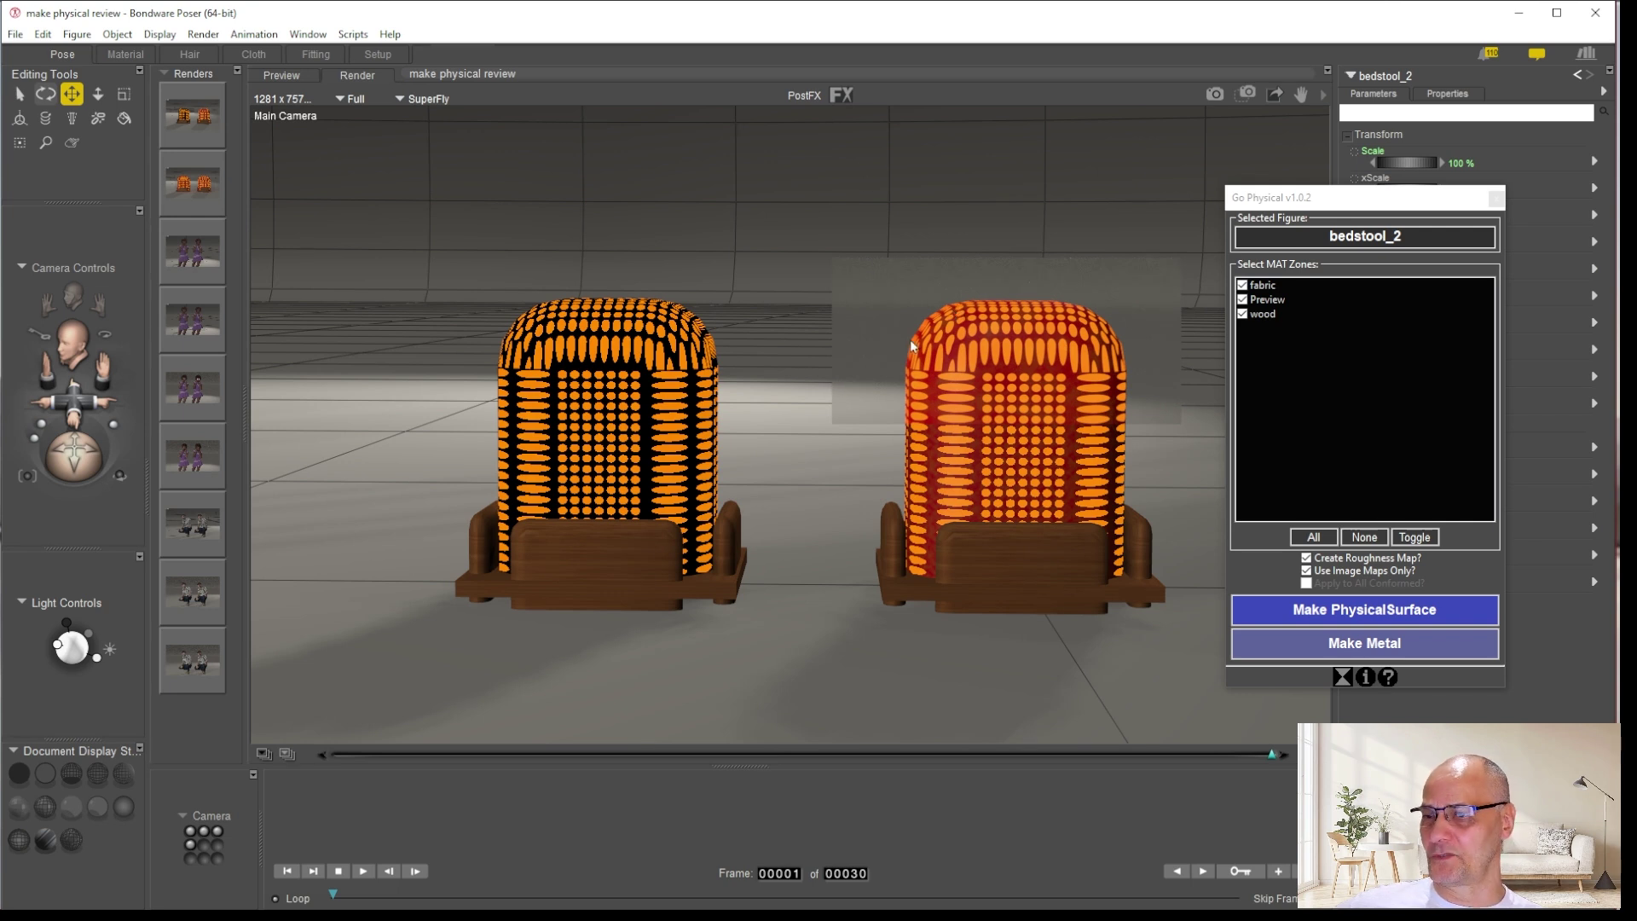
Render both bed stools with FireFly and show an earlier SuperFly render for comparison, returning to the preview
click(1323, 95)
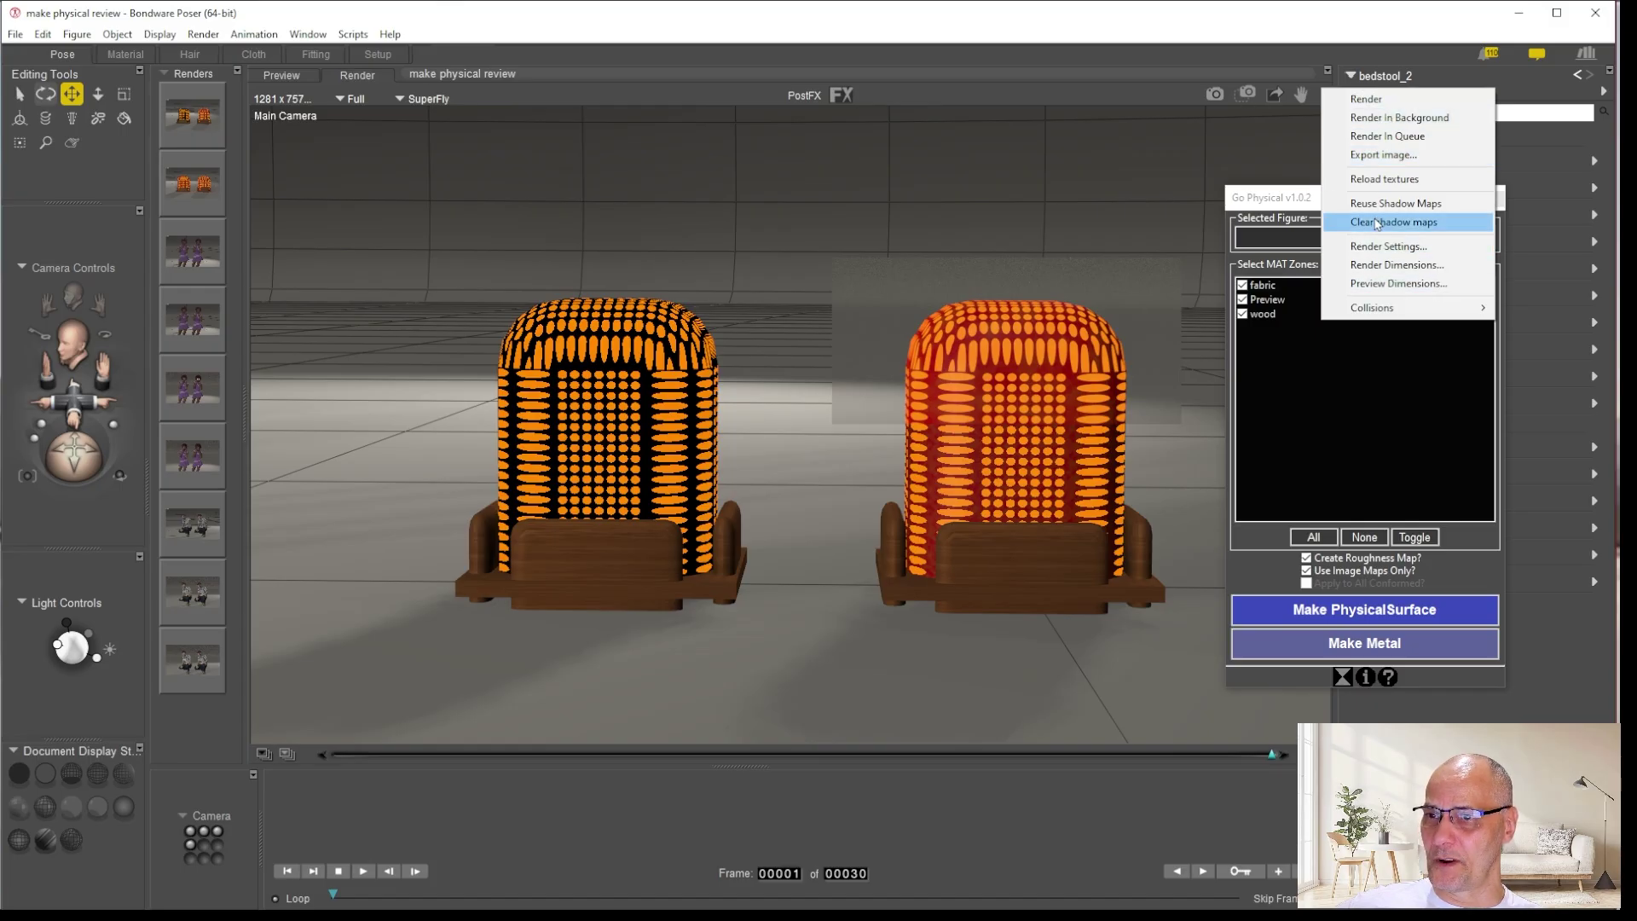
click(1378, 248)
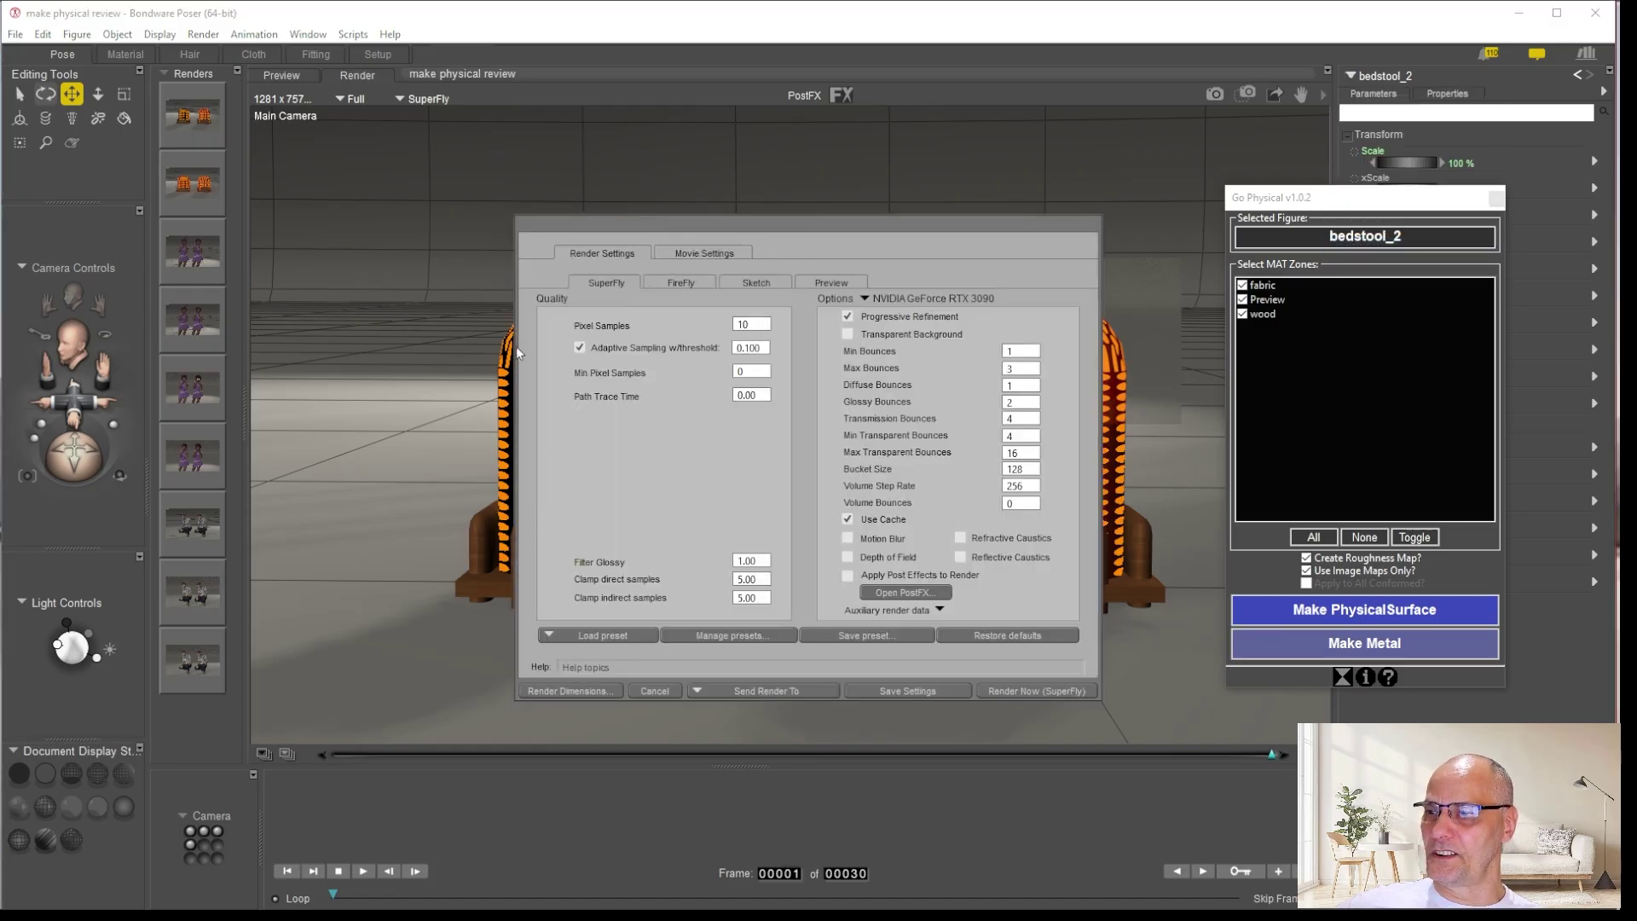
click(683, 282)
click(1023, 690)
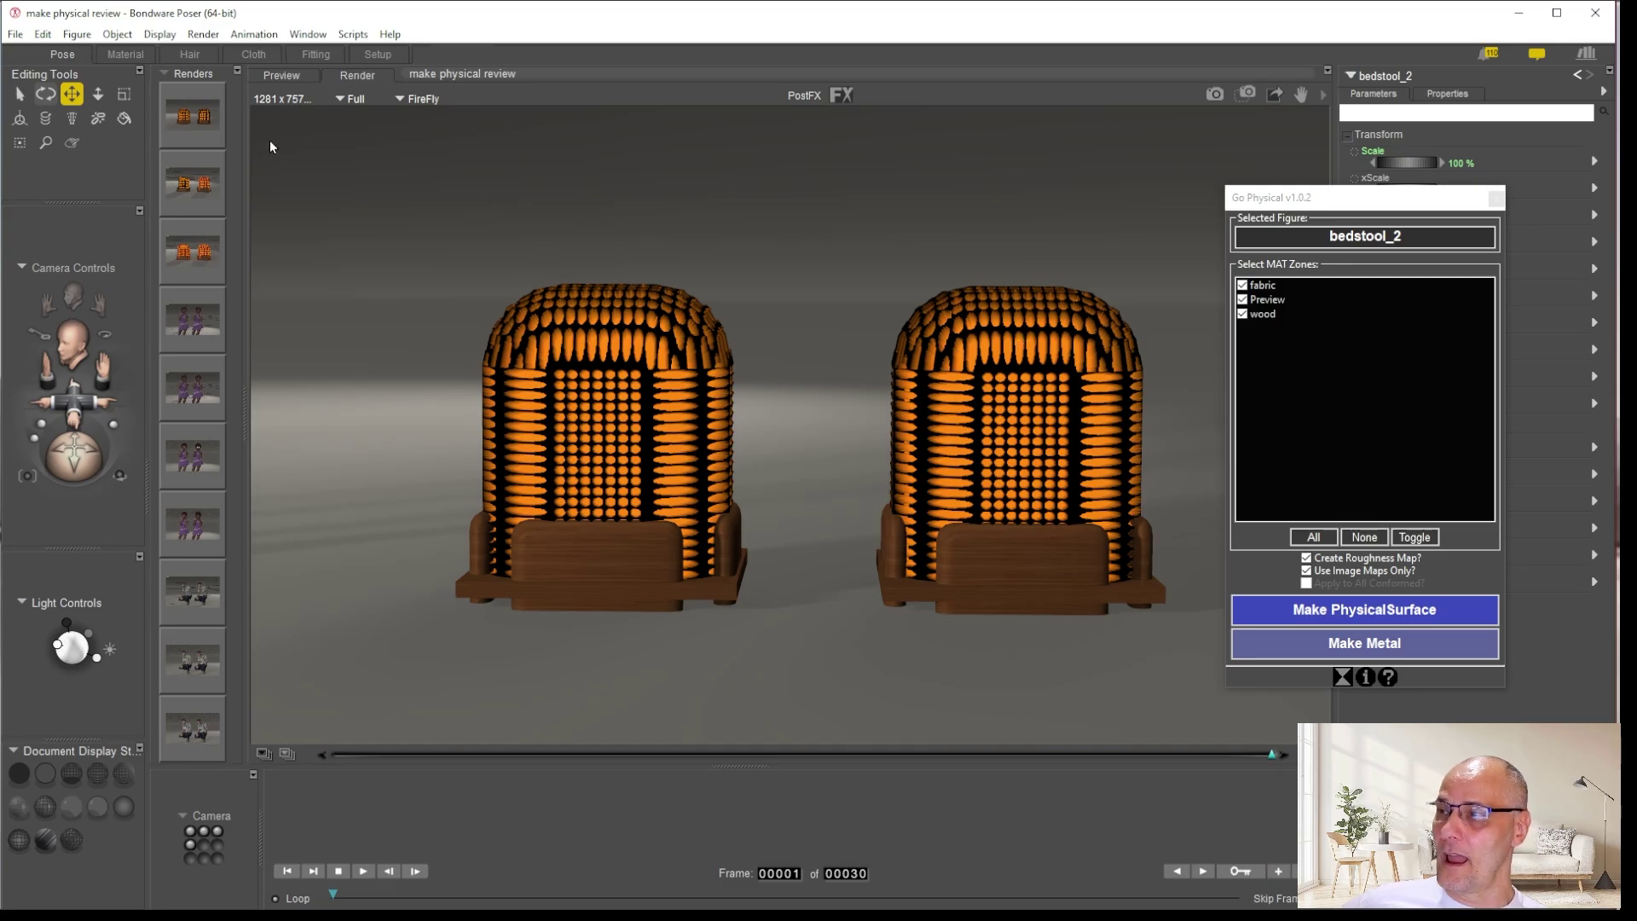
click(196, 249)
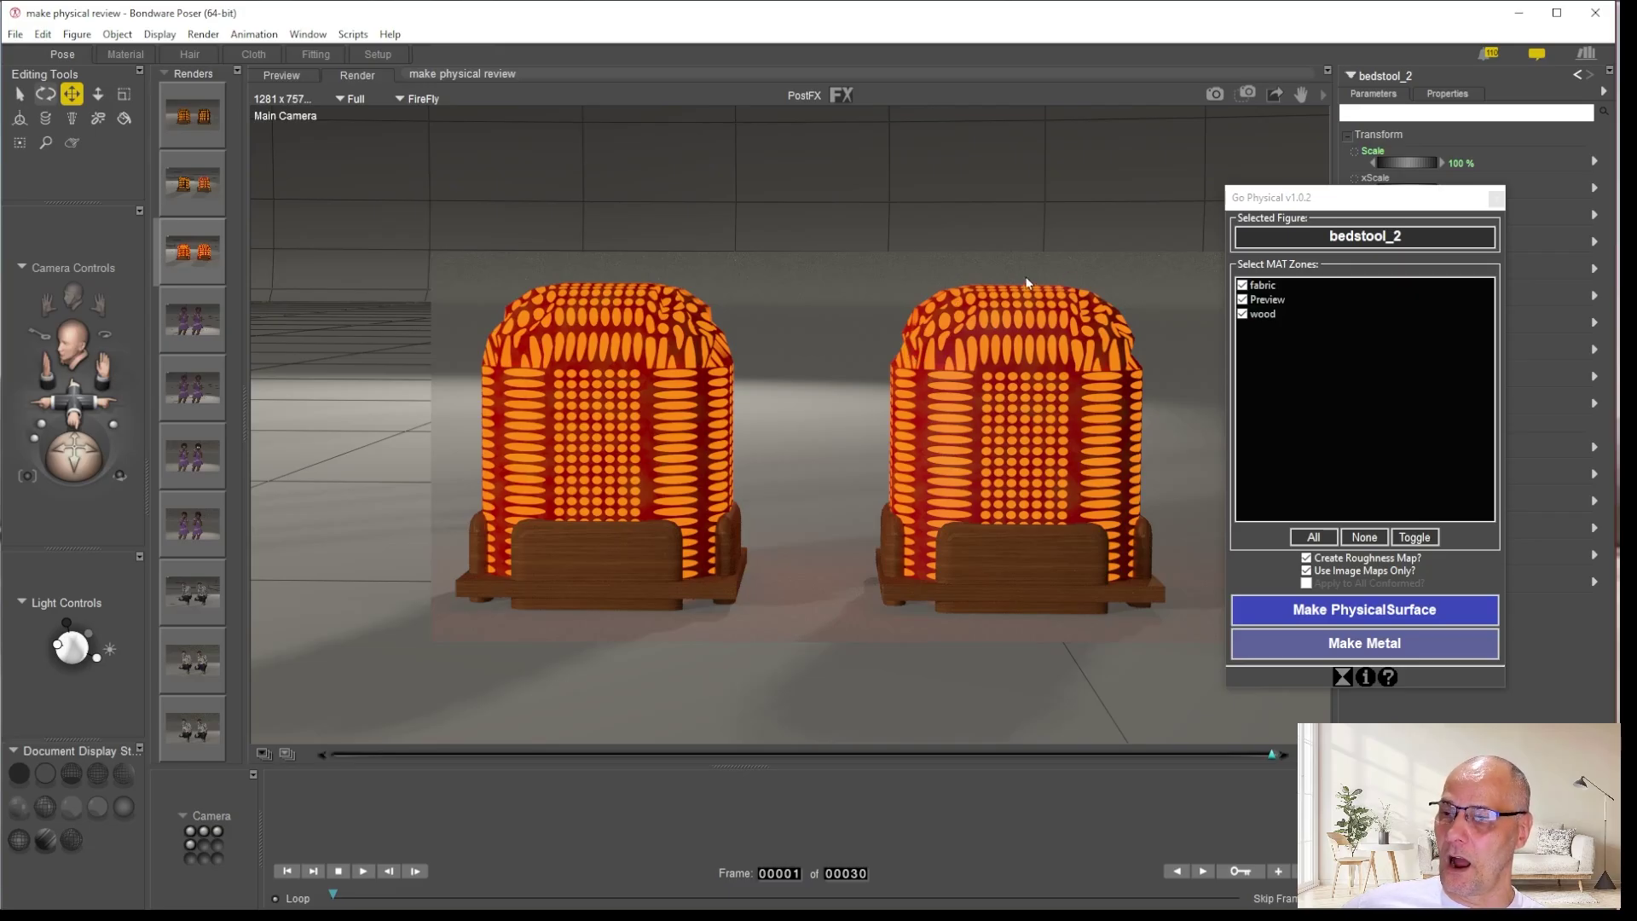
click(1006, 364)
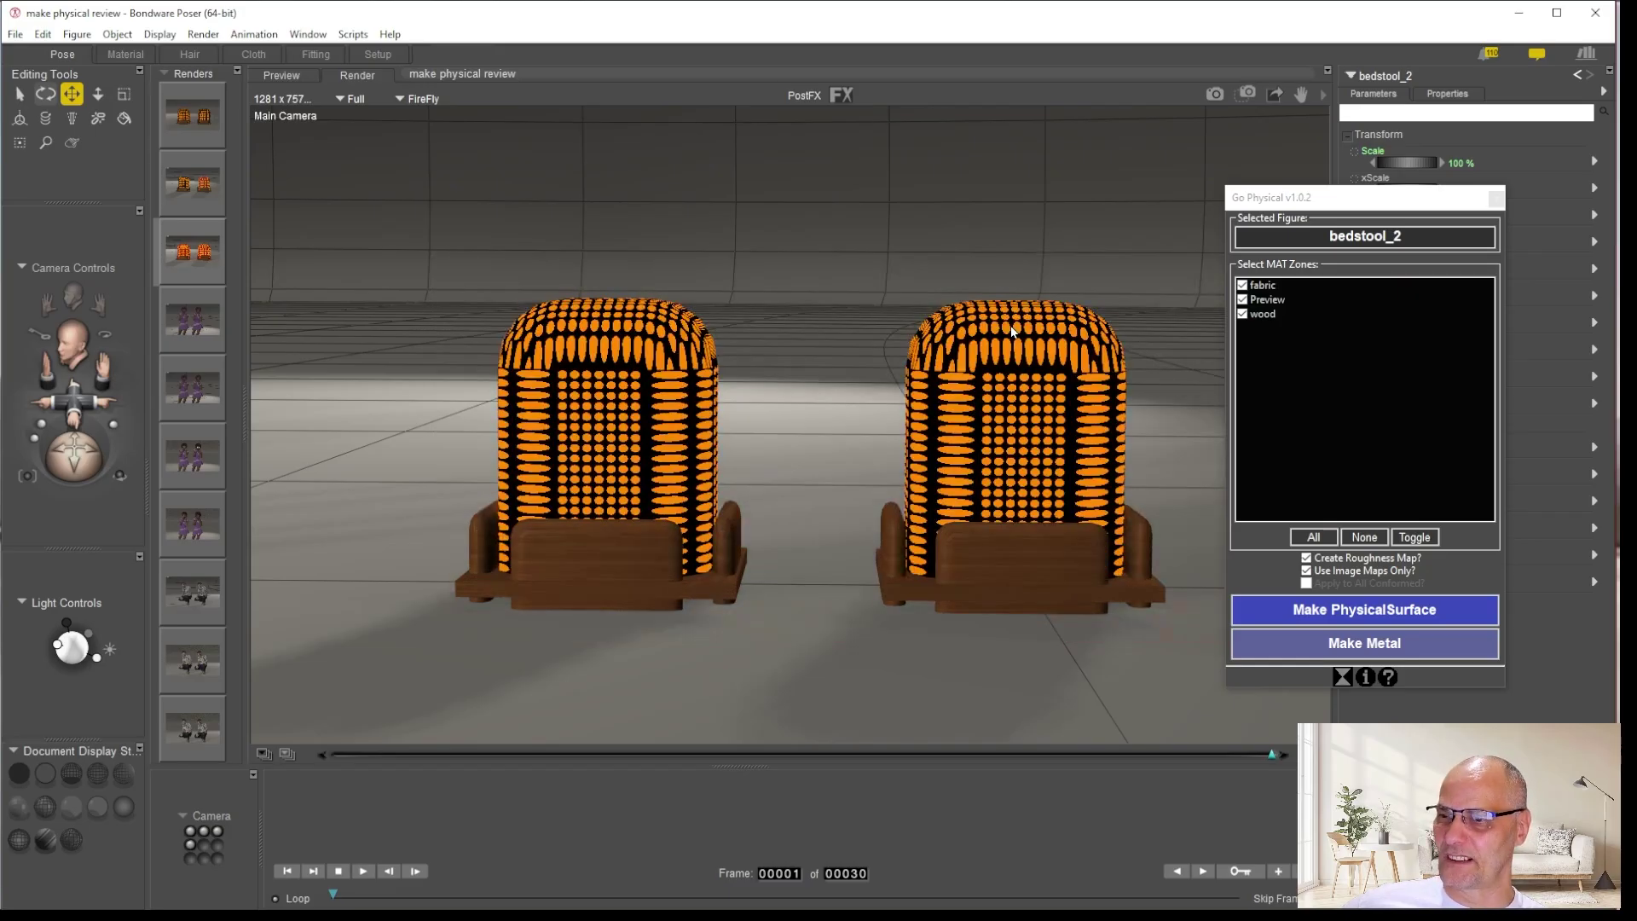
Display the properties of bedstool_2 and examine its displacement bounds and other object settings
drag(1280, 198, 523, 272)
click(1447, 93)
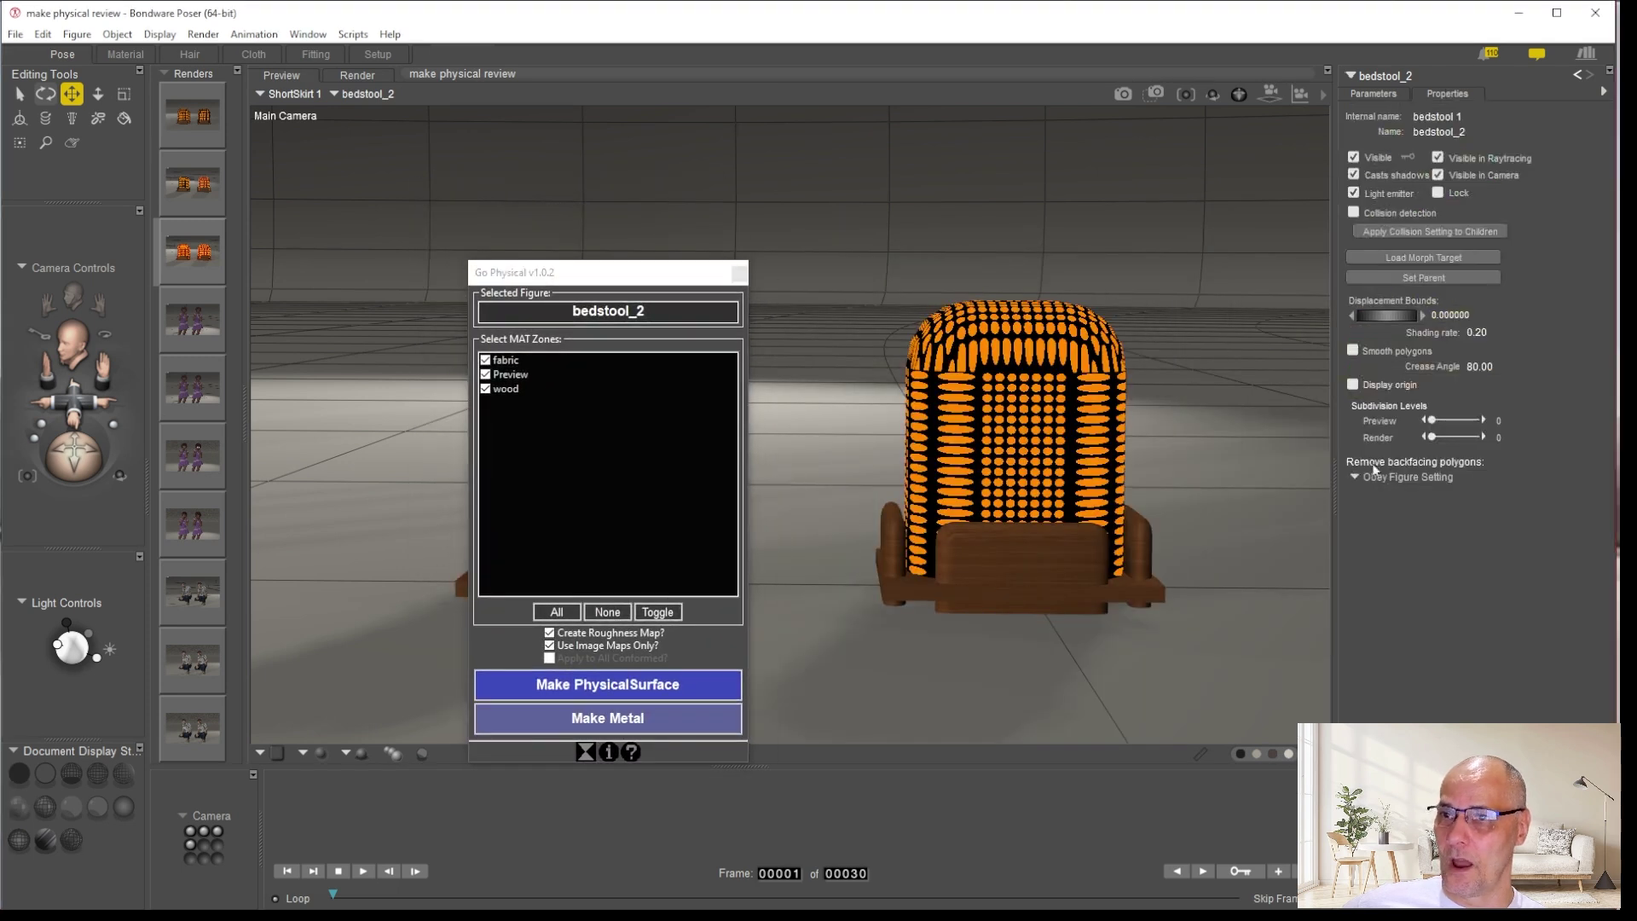
drag(628, 272, 1175, 176)
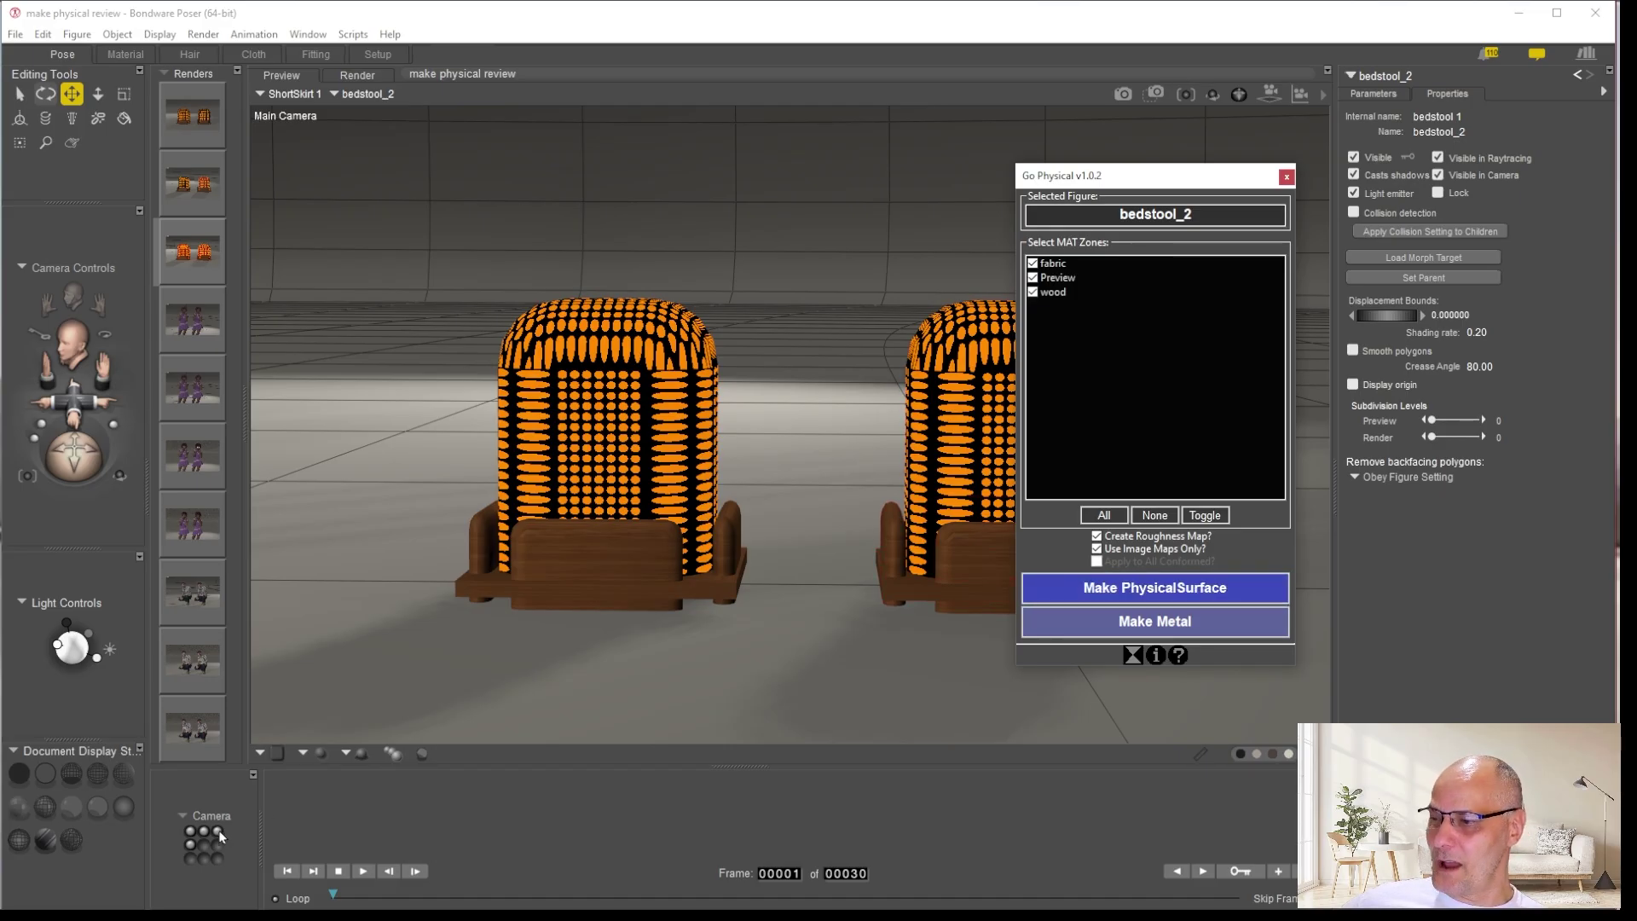
Recall the saved camera view of the three cars and convert all materials of HR SportMiniCon 1 to PhysicalSurface
click(190, 844)
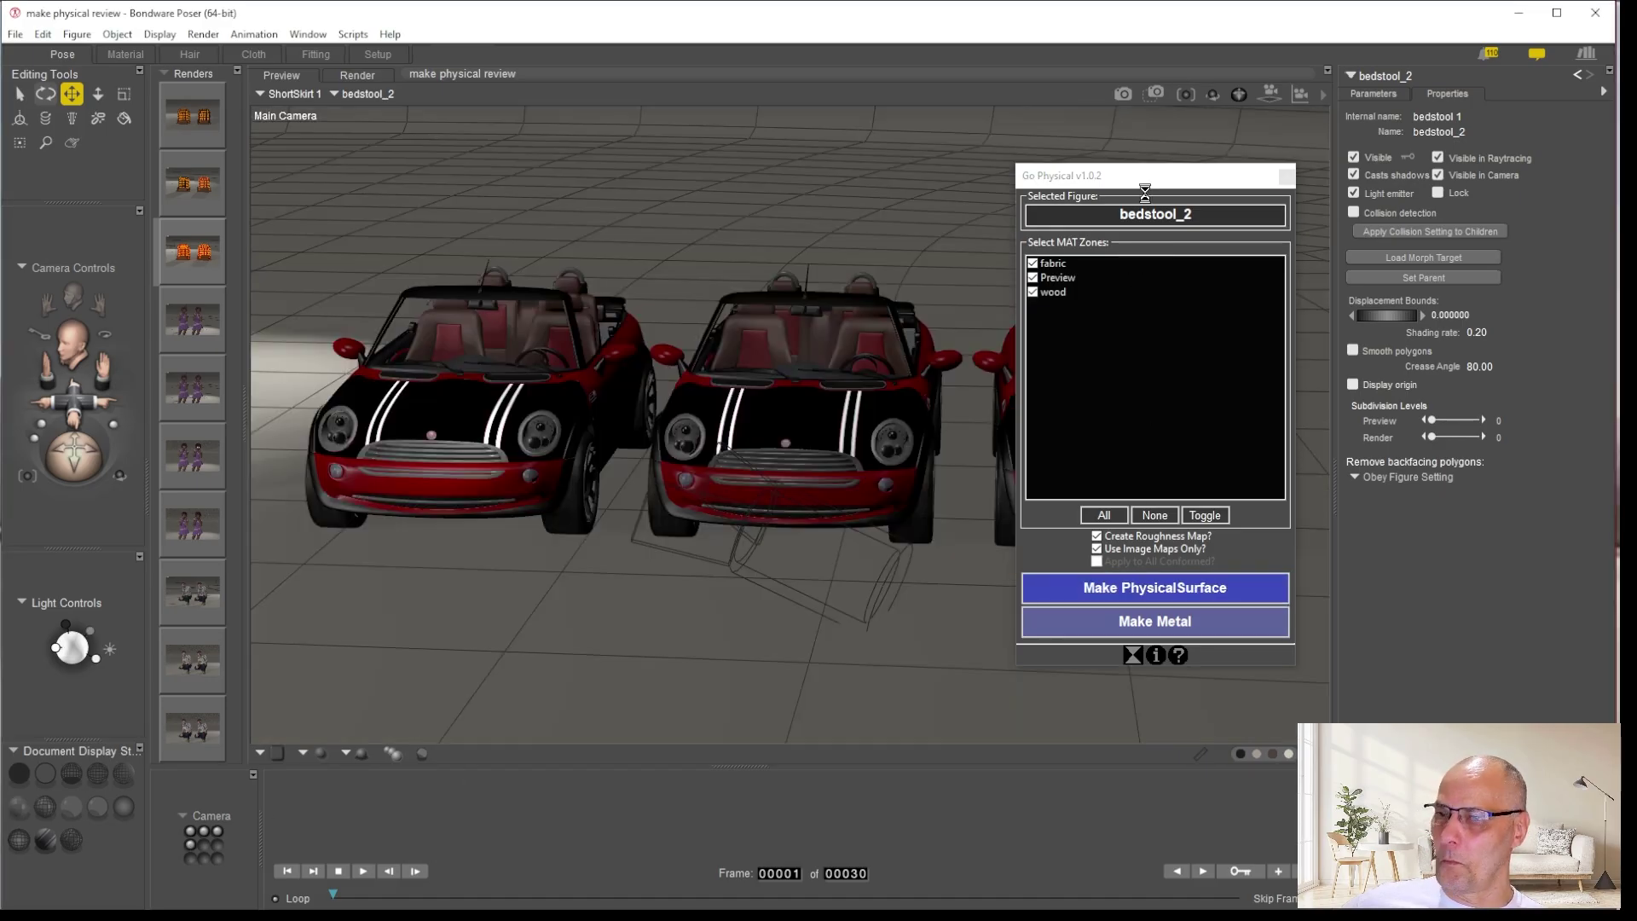
drag(1143, 190, 1539, 169)
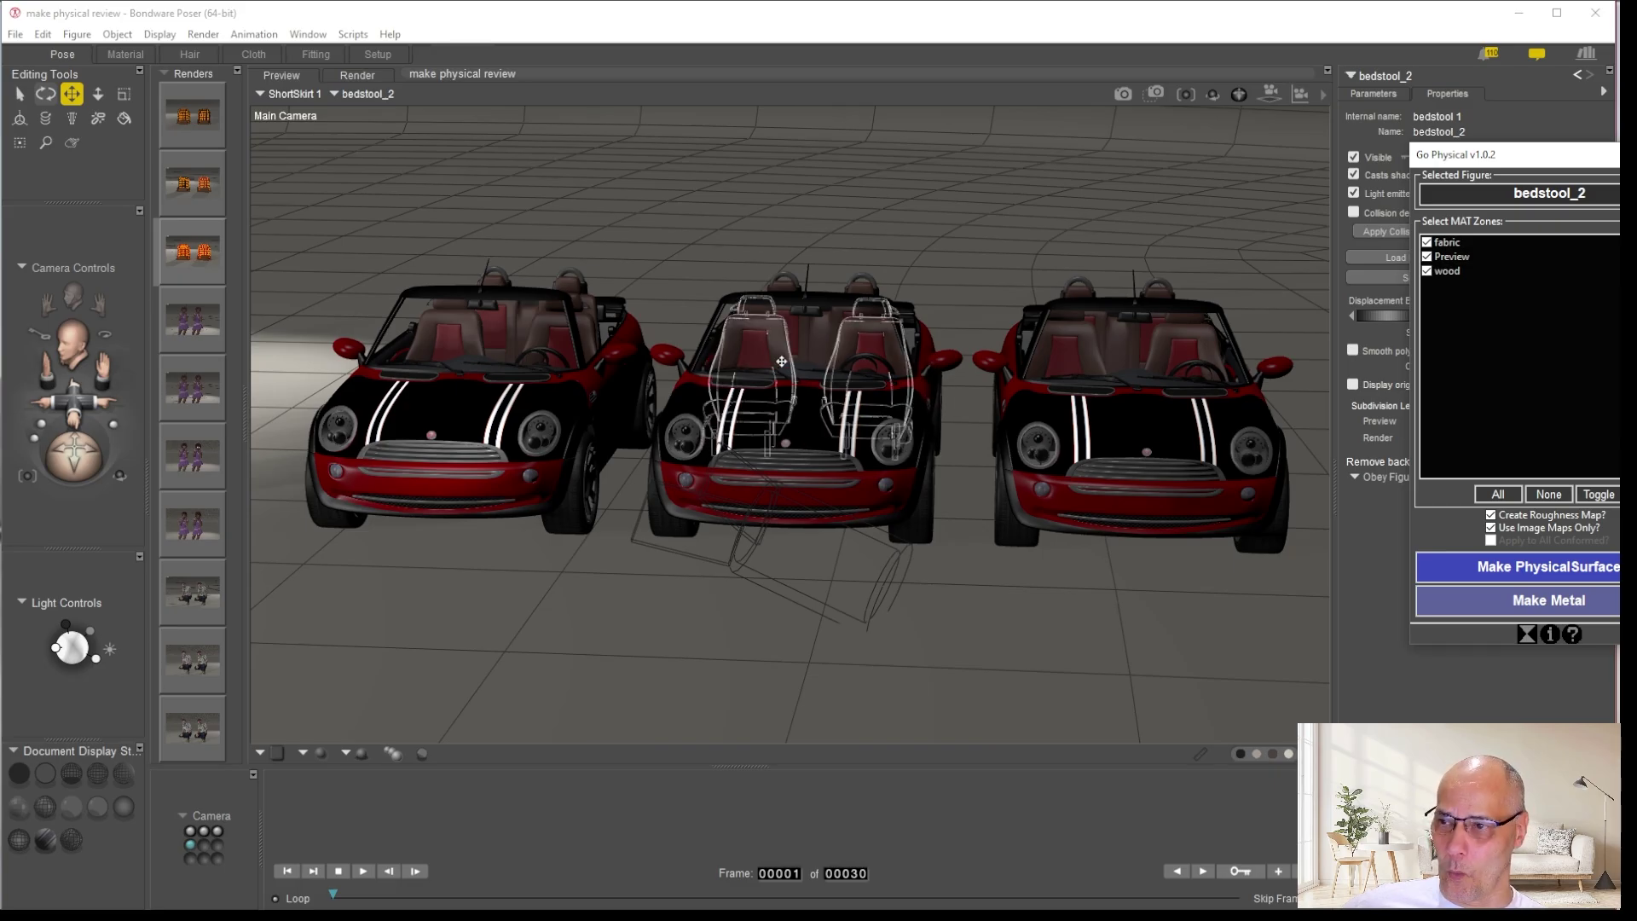
click(786, 439)
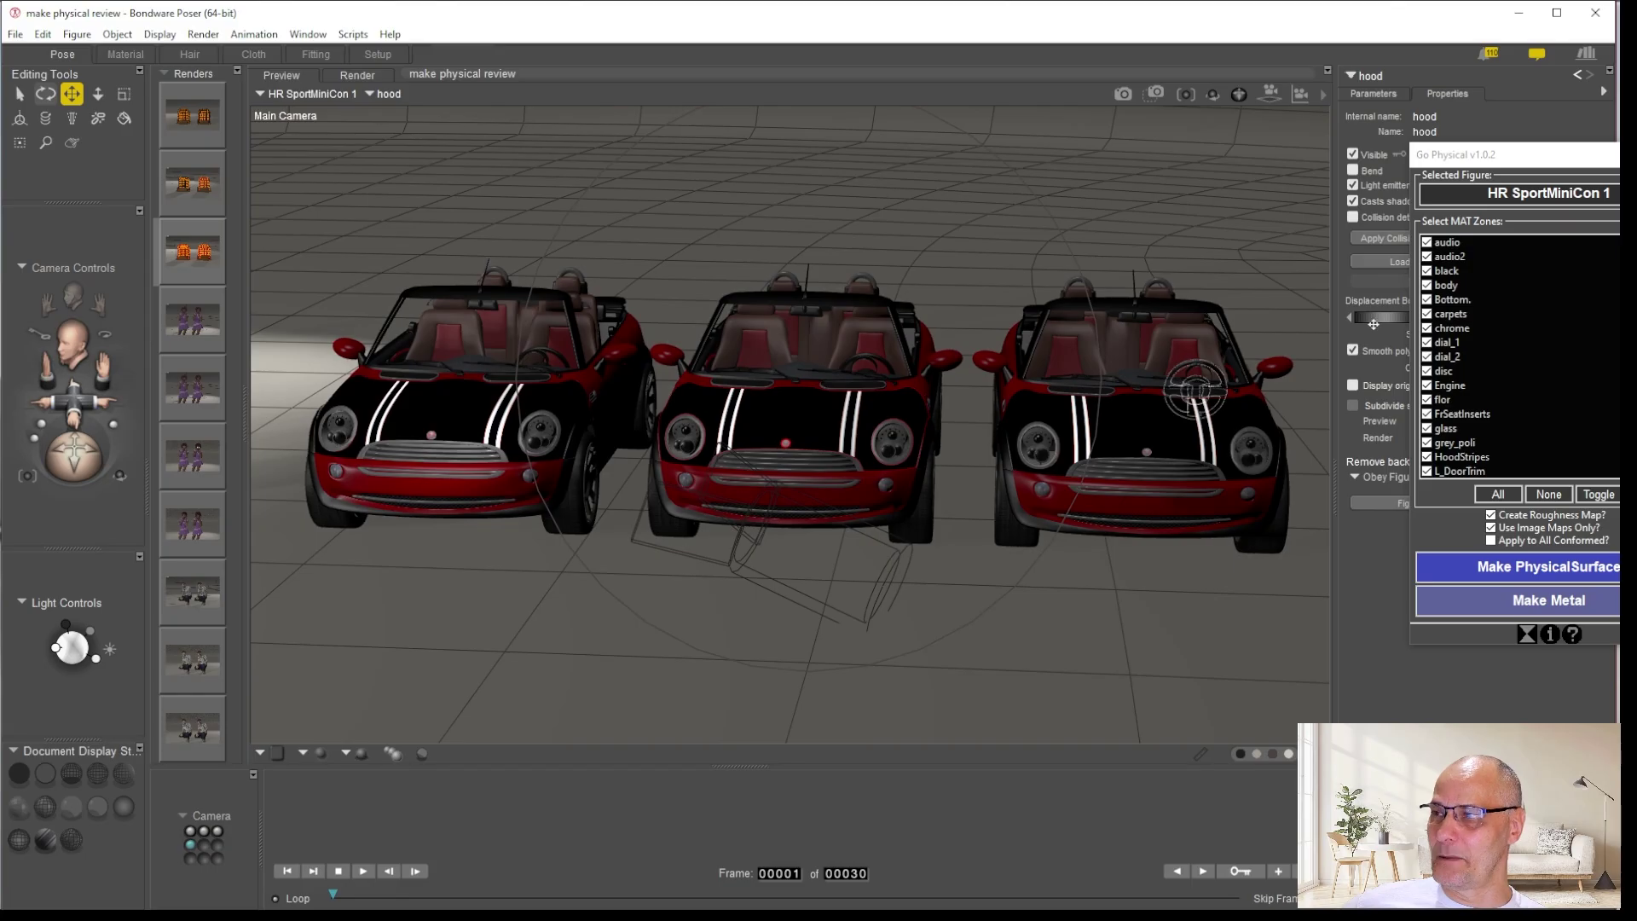
drag(1500, 155, 983, 120)
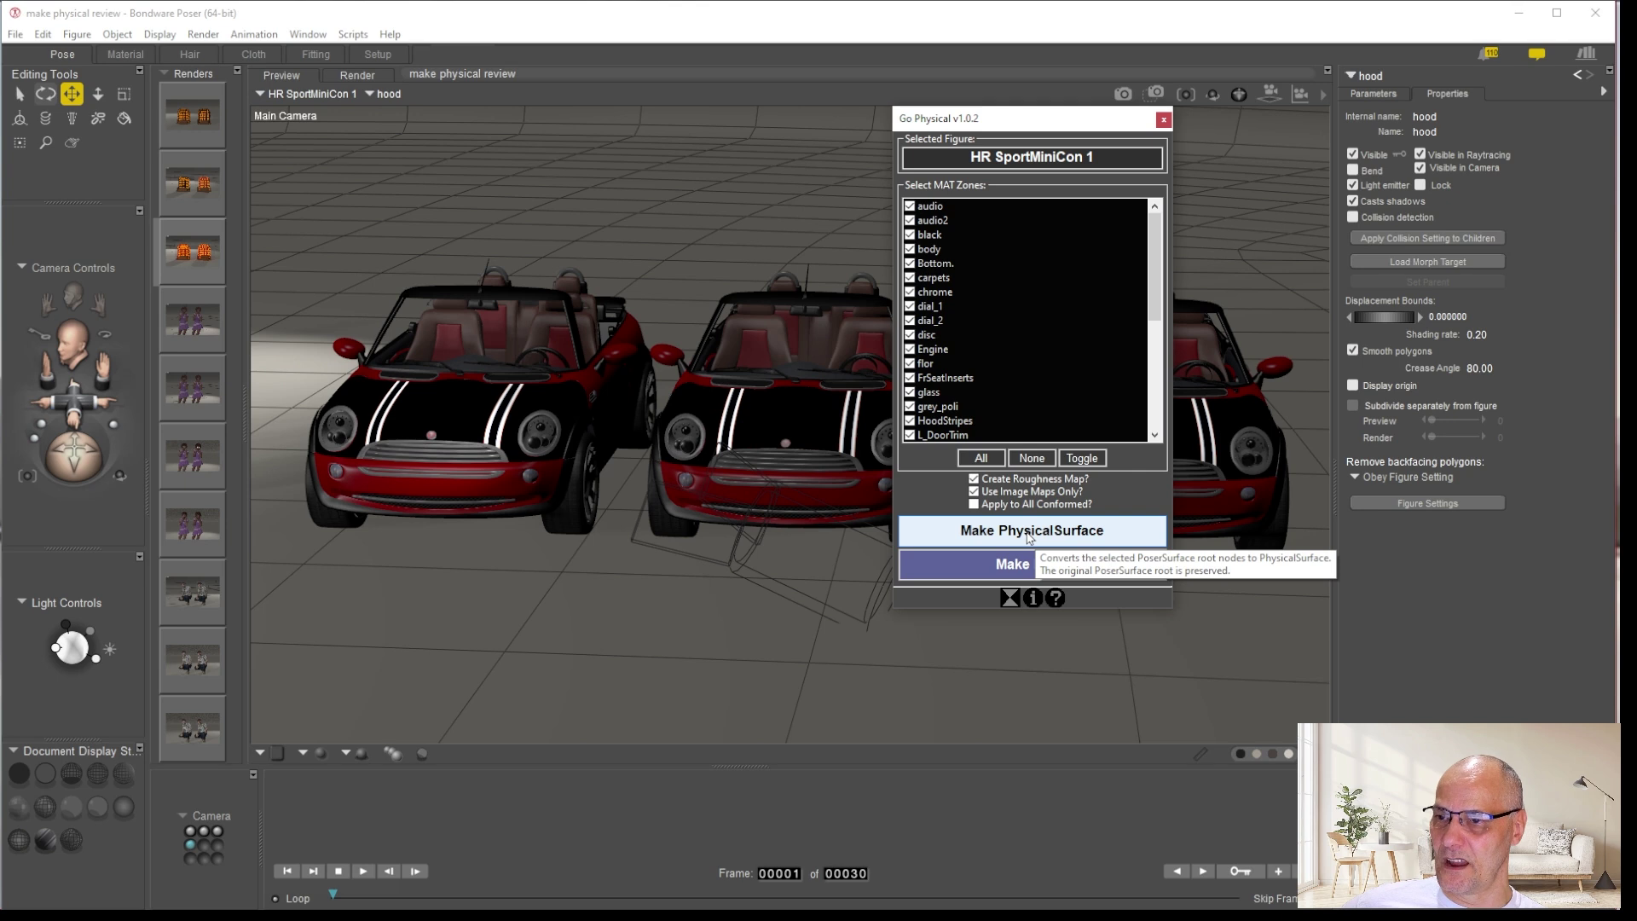
click(1029, 532)
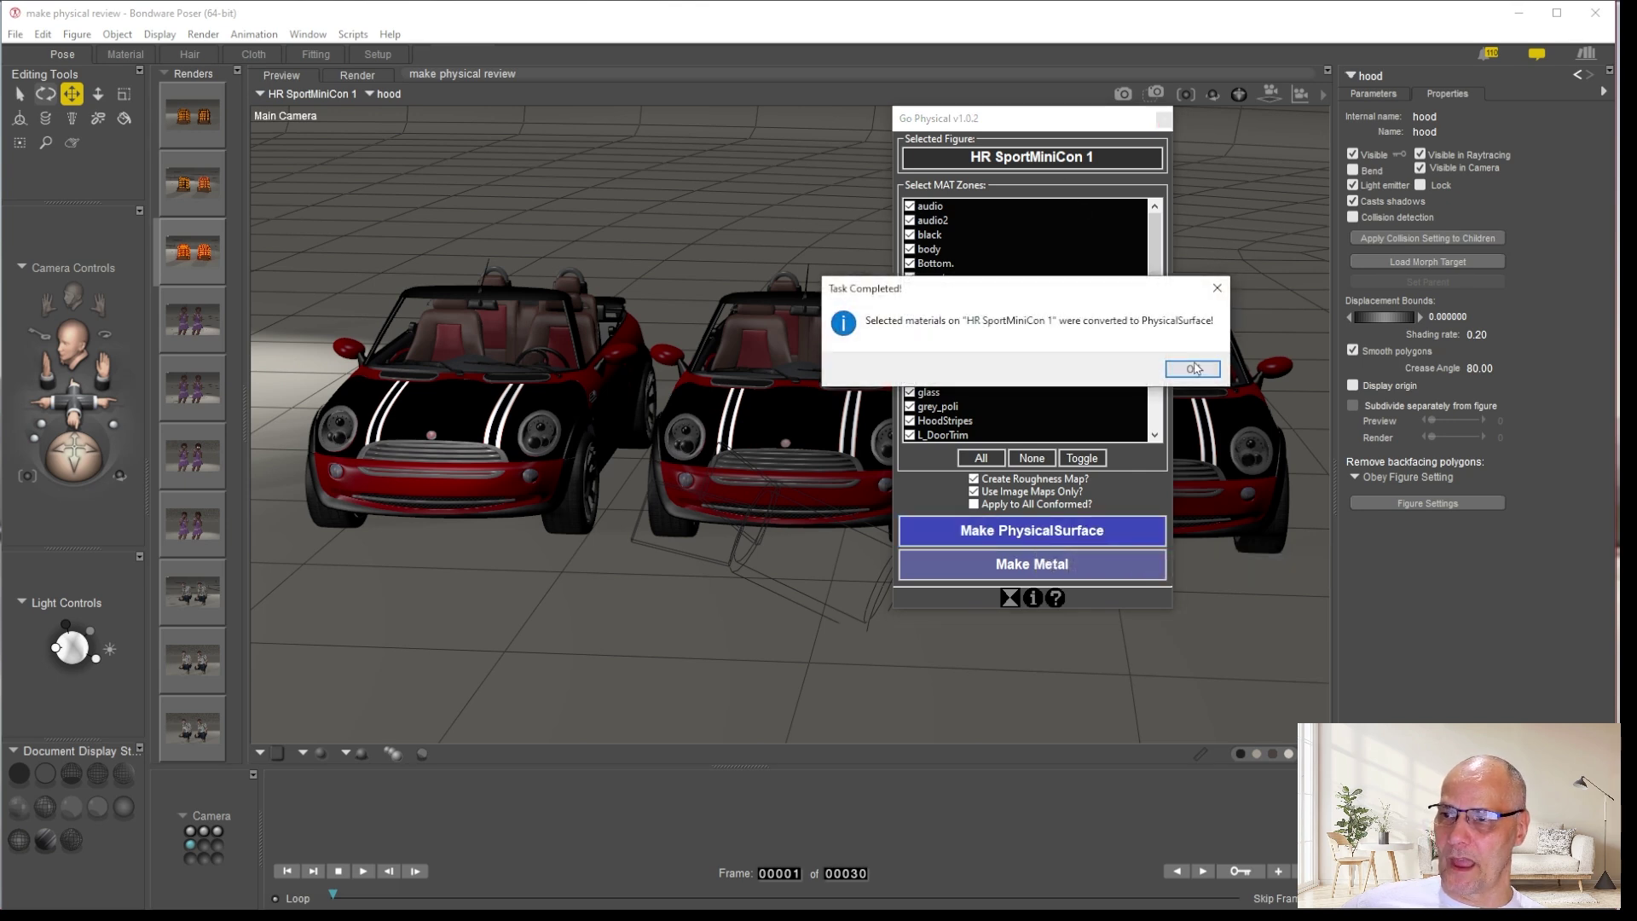
click(1195, 368)
Render the three cars with SuperFly from the render settings
drag(1045, 122, 1636, 187)
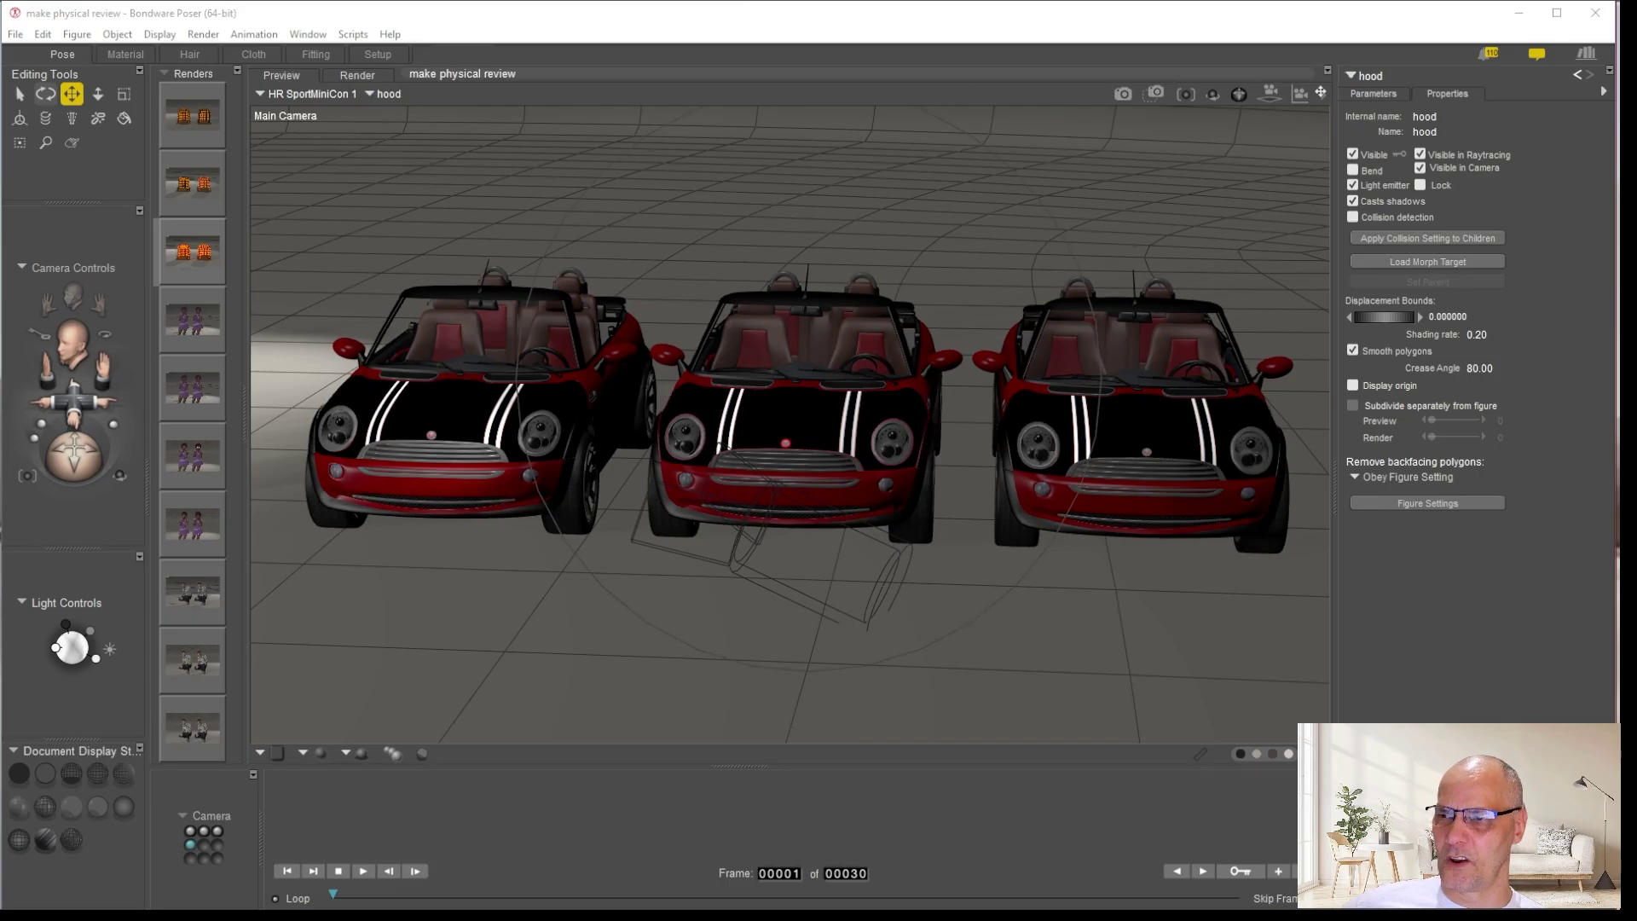
click(1324, 94)
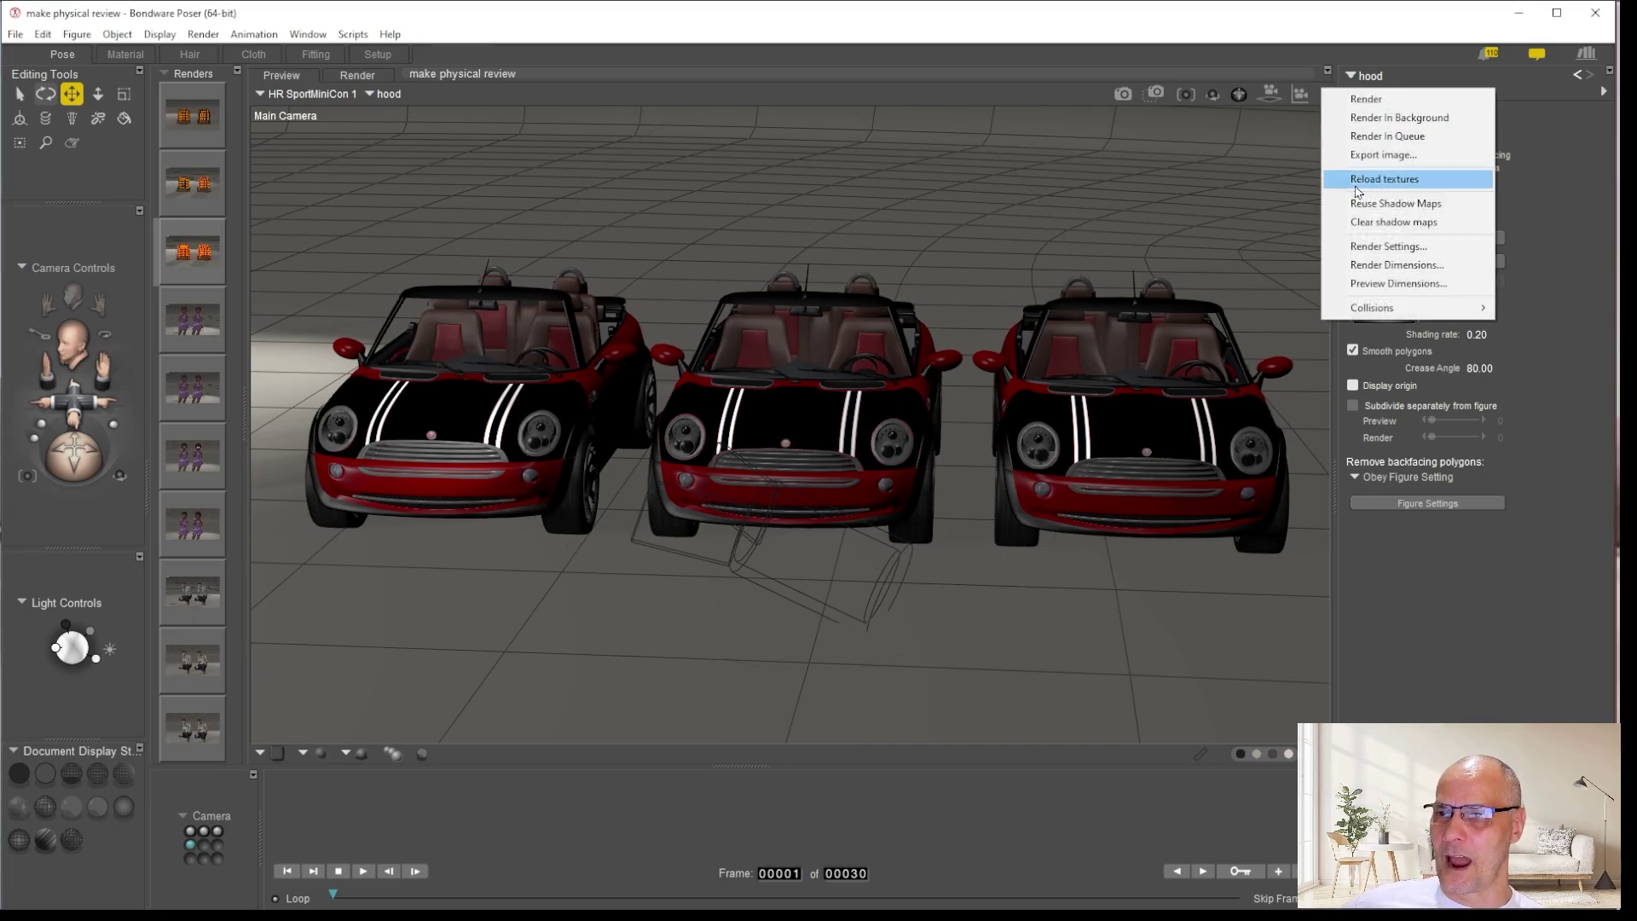
click(1374, 247)
click(608, 283)
click(1026, 690)
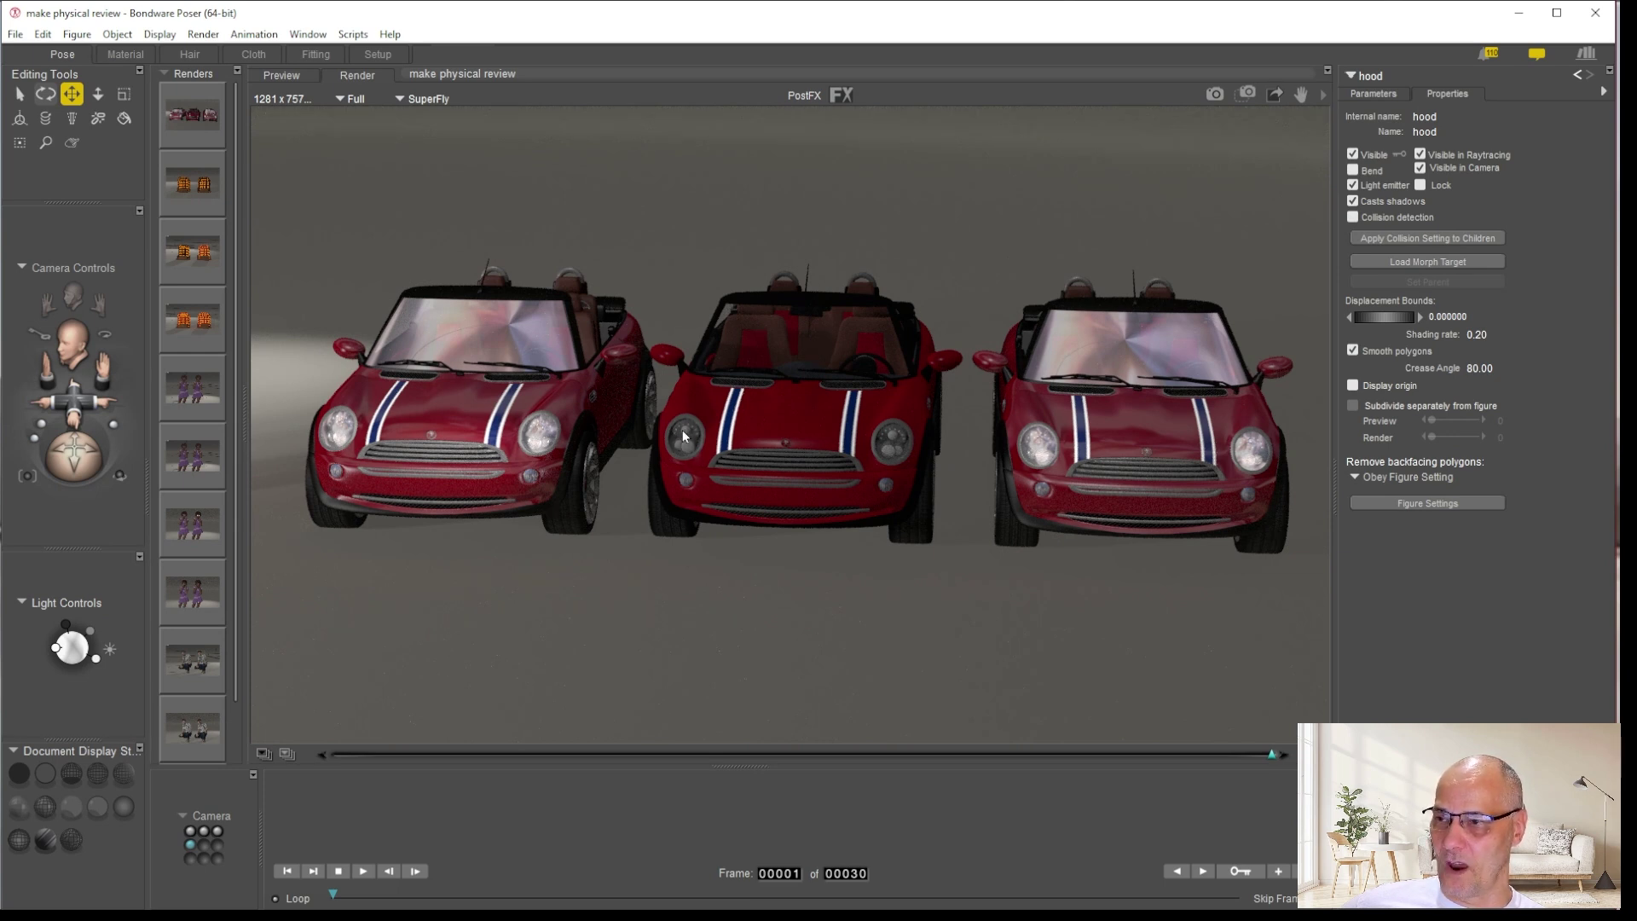
Examine the original car's glass material in the Material room, separating its Image_Map node and checking the reflection texture
click(126, 56)
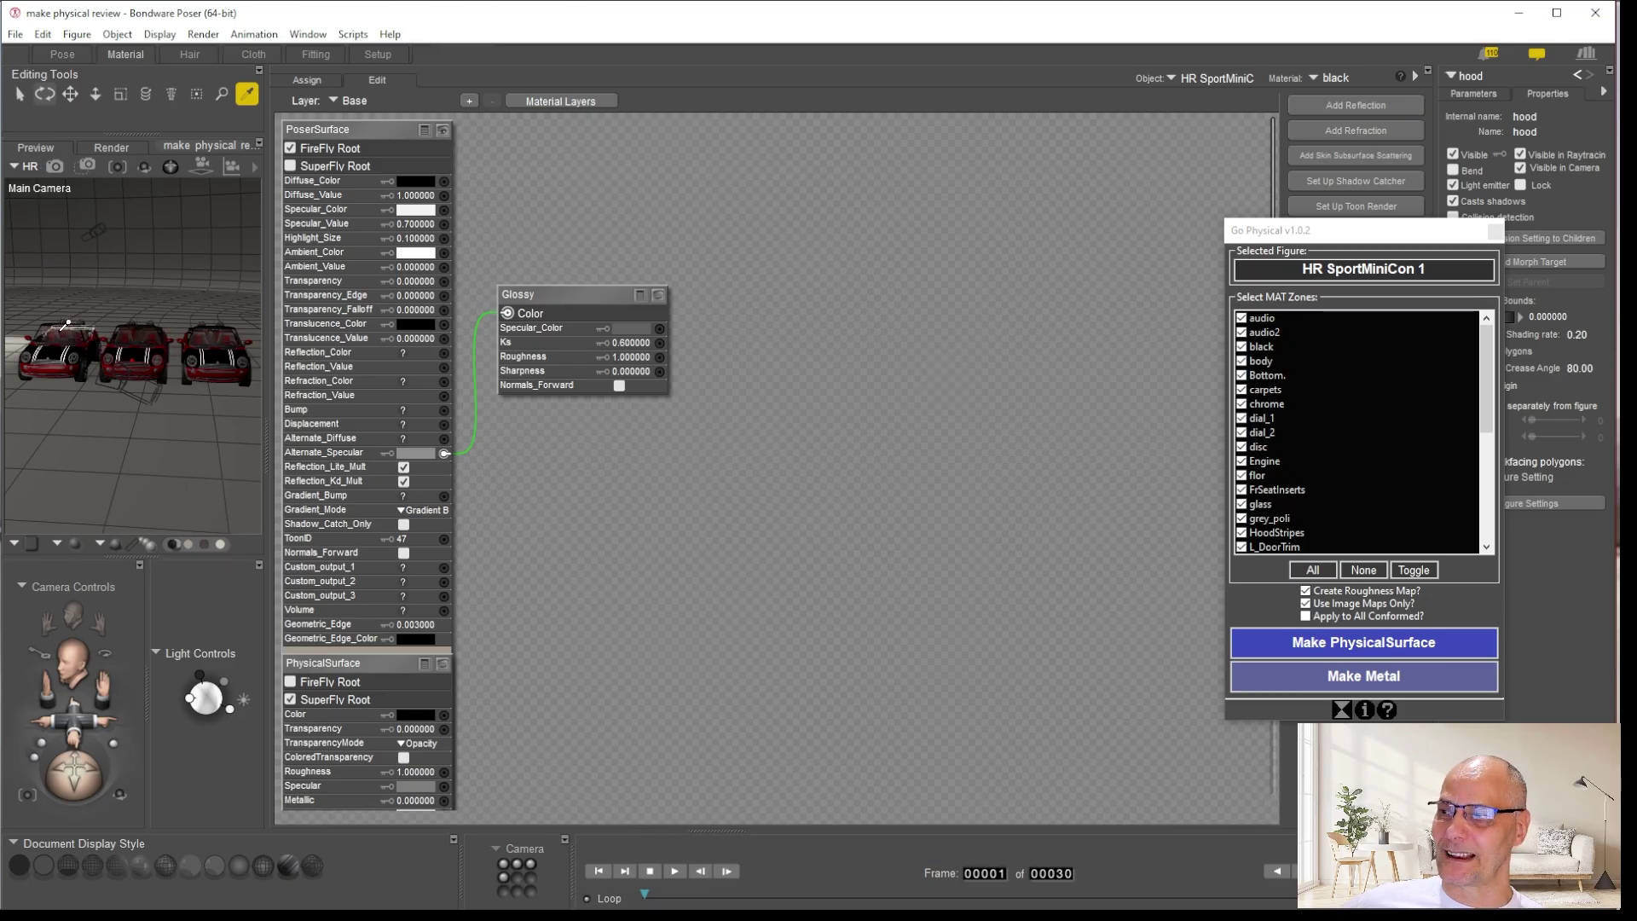
click(58, 341)
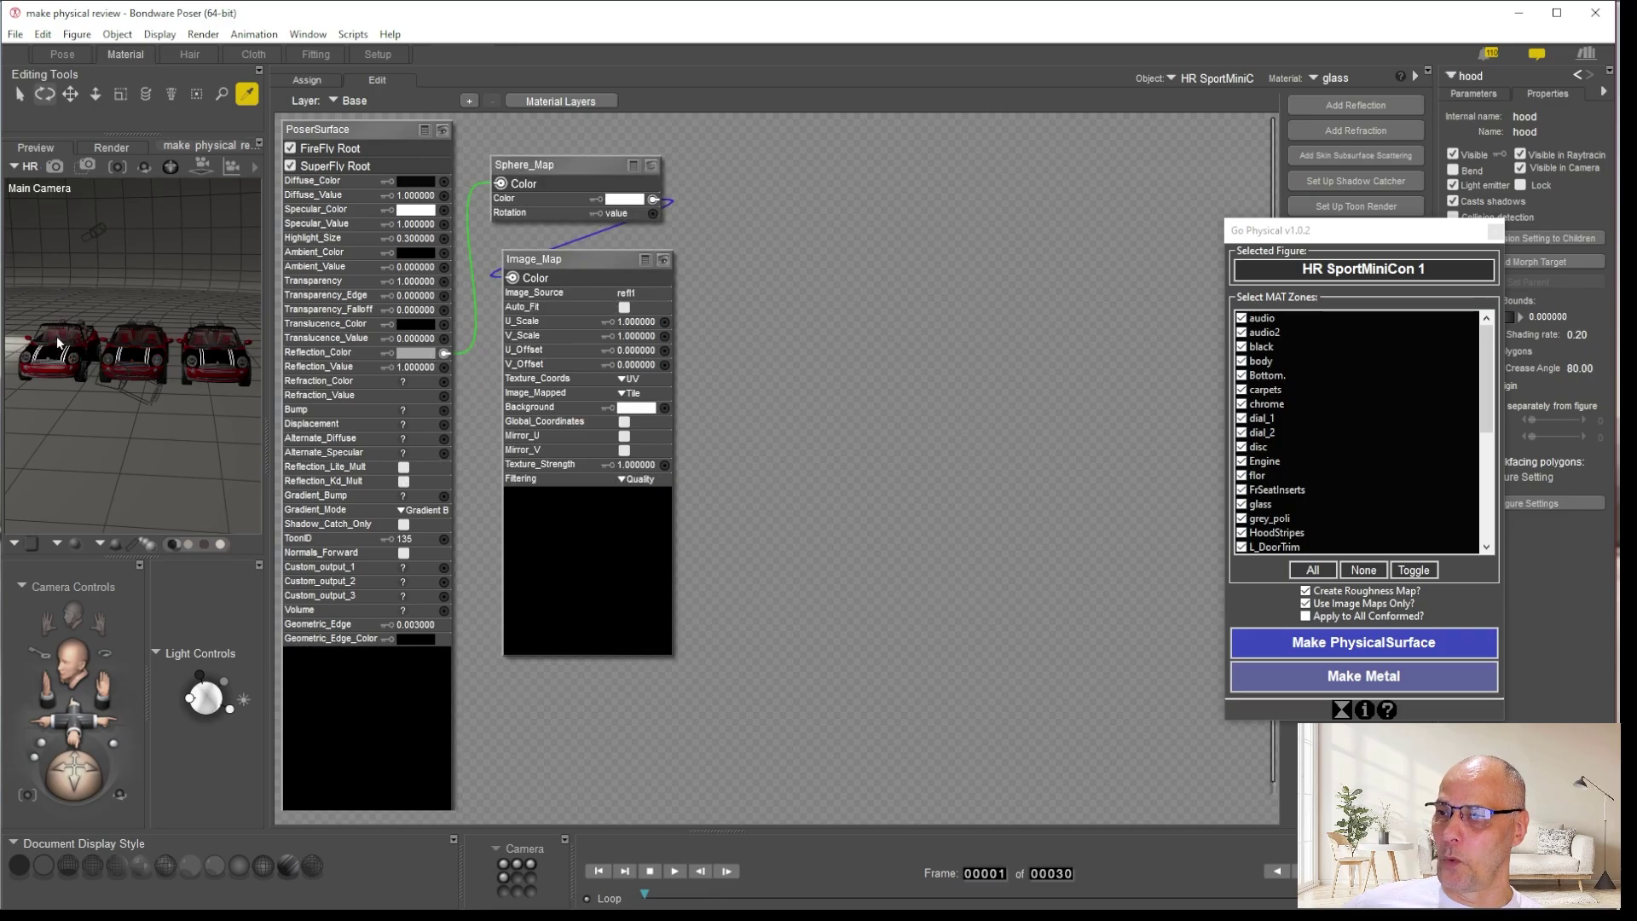
click(557, 262)
drag(557, 261, 849, 173)
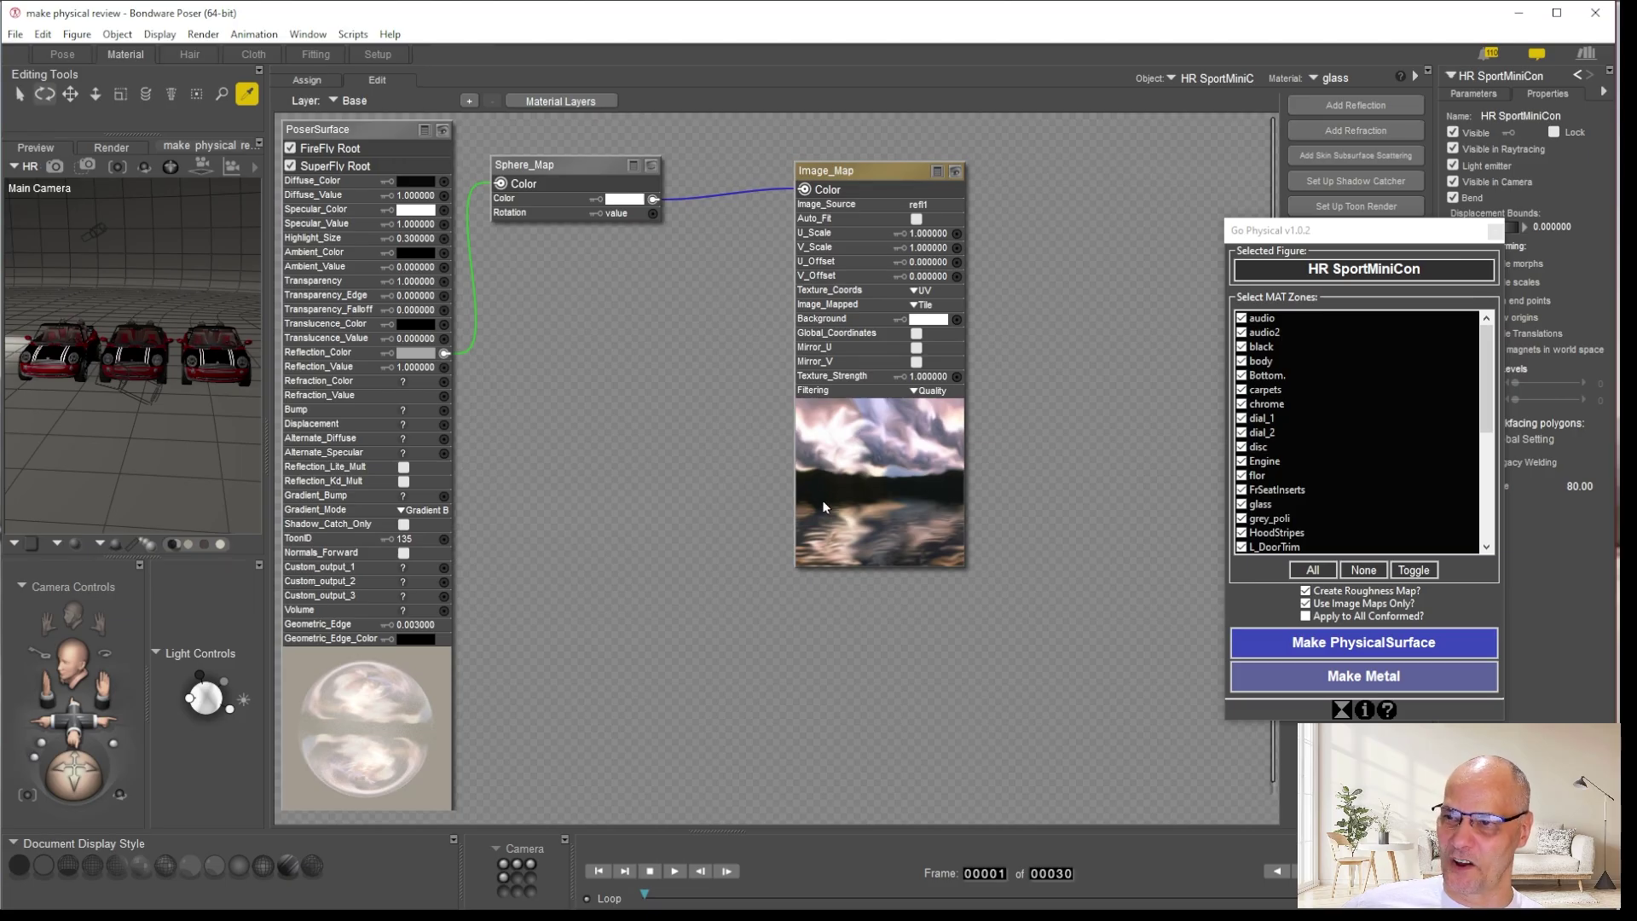
click(924, 205)
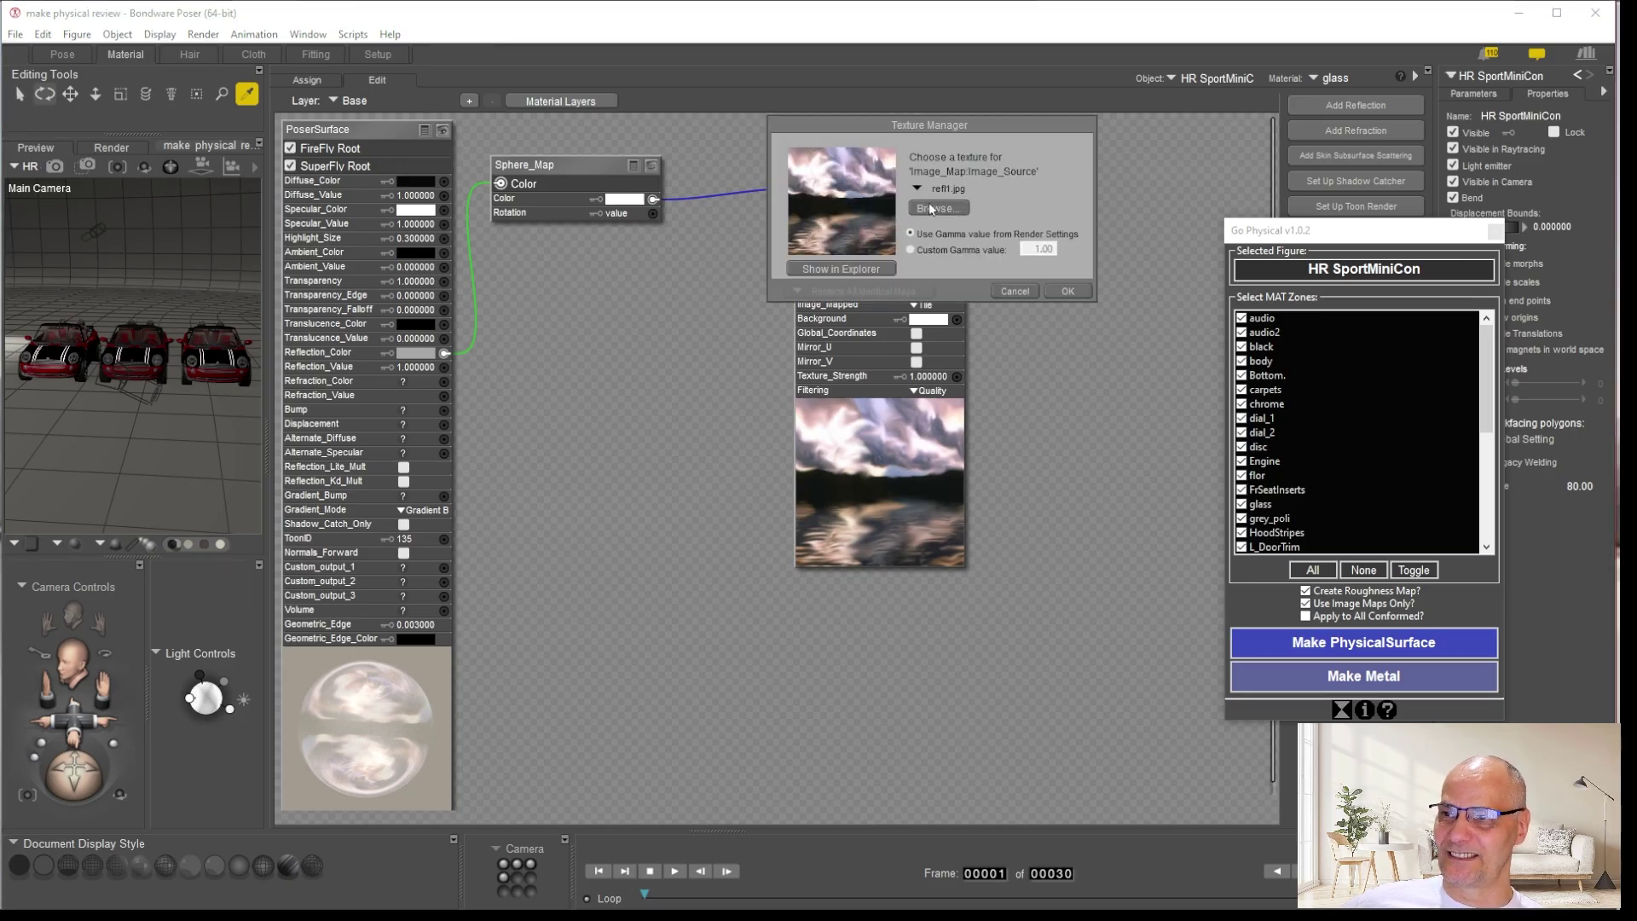
click(1017, 291)
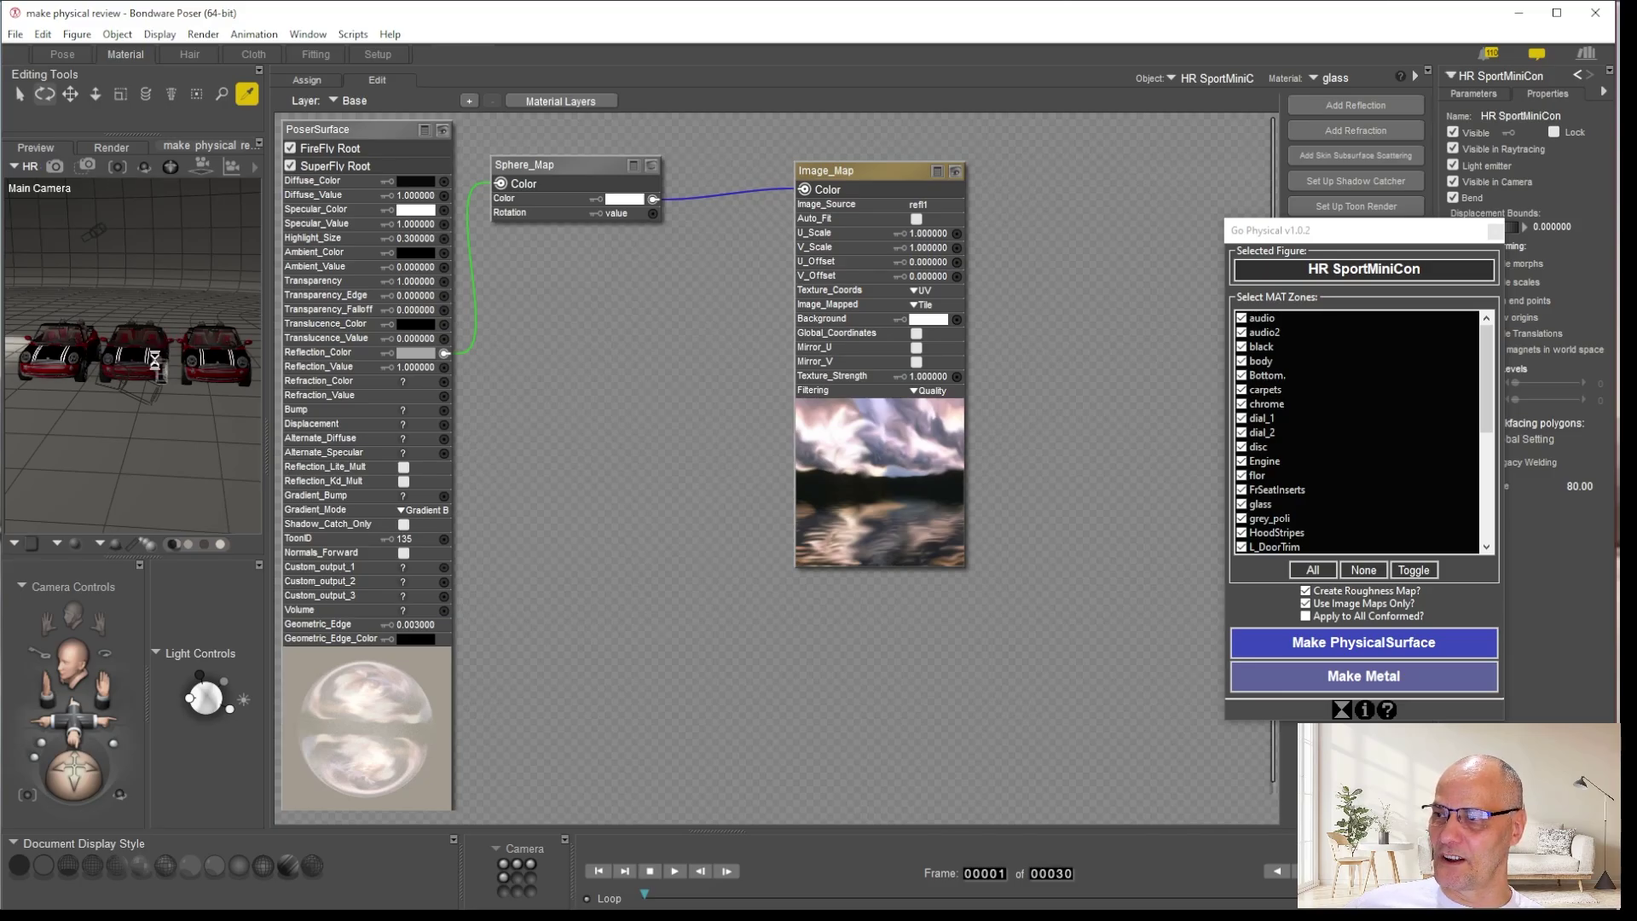
Examine the converted middle car's glass material, spreading out its Image_Map and PhysicalSurface nodes and checking Transparency
click(159, 356)
drag(563, 259, 836, 157)
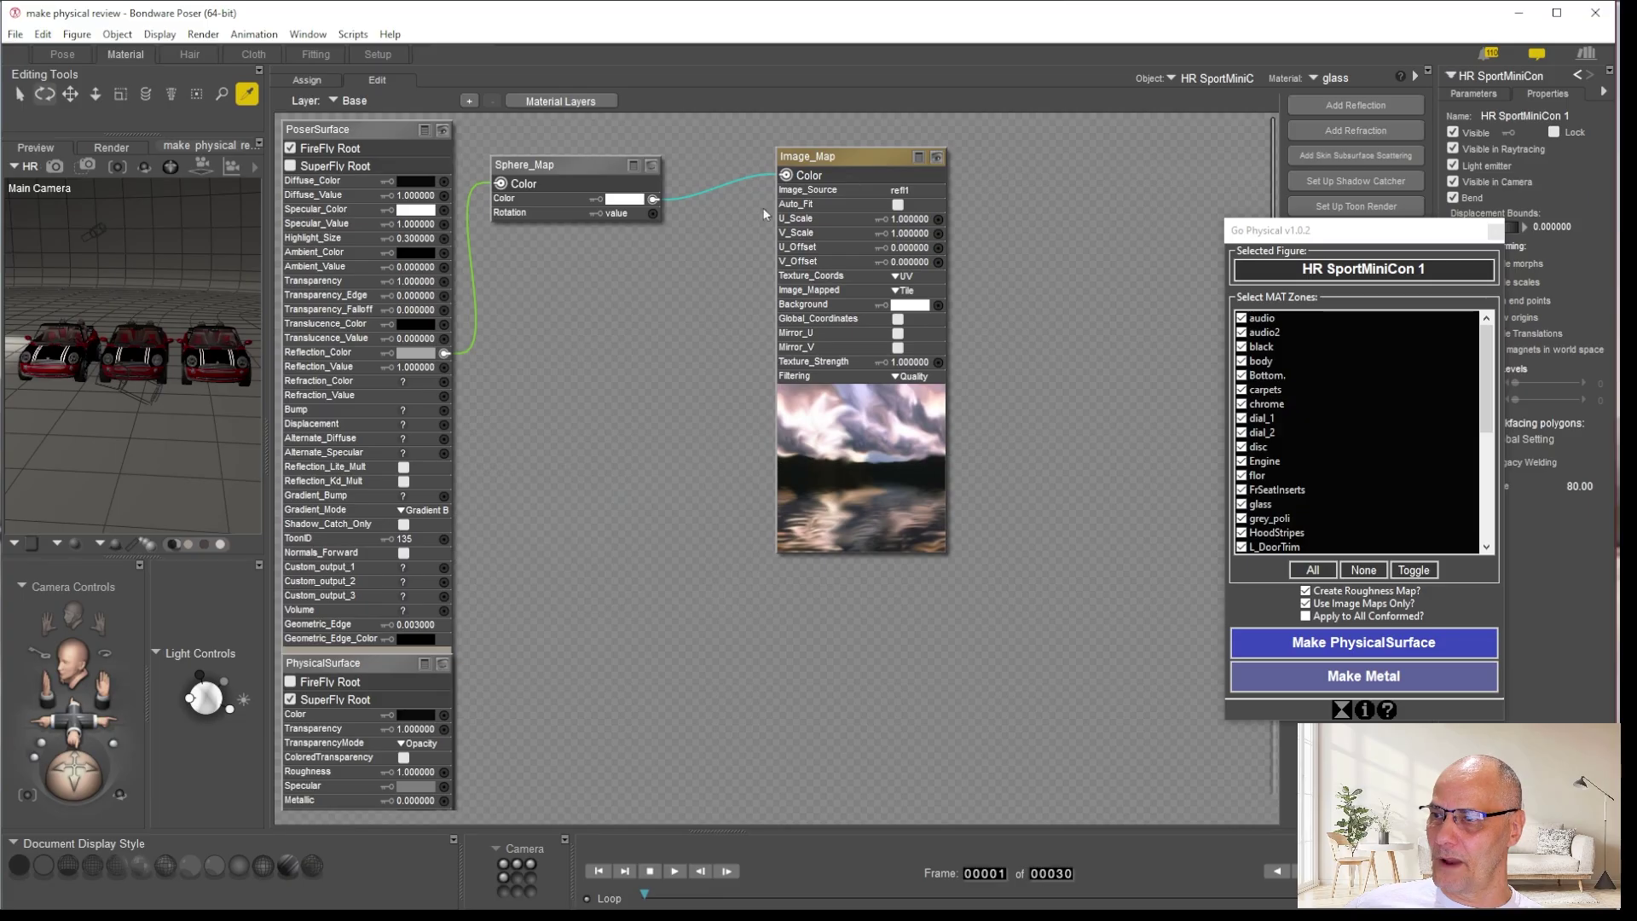
drag(377, 658, 589, 317)
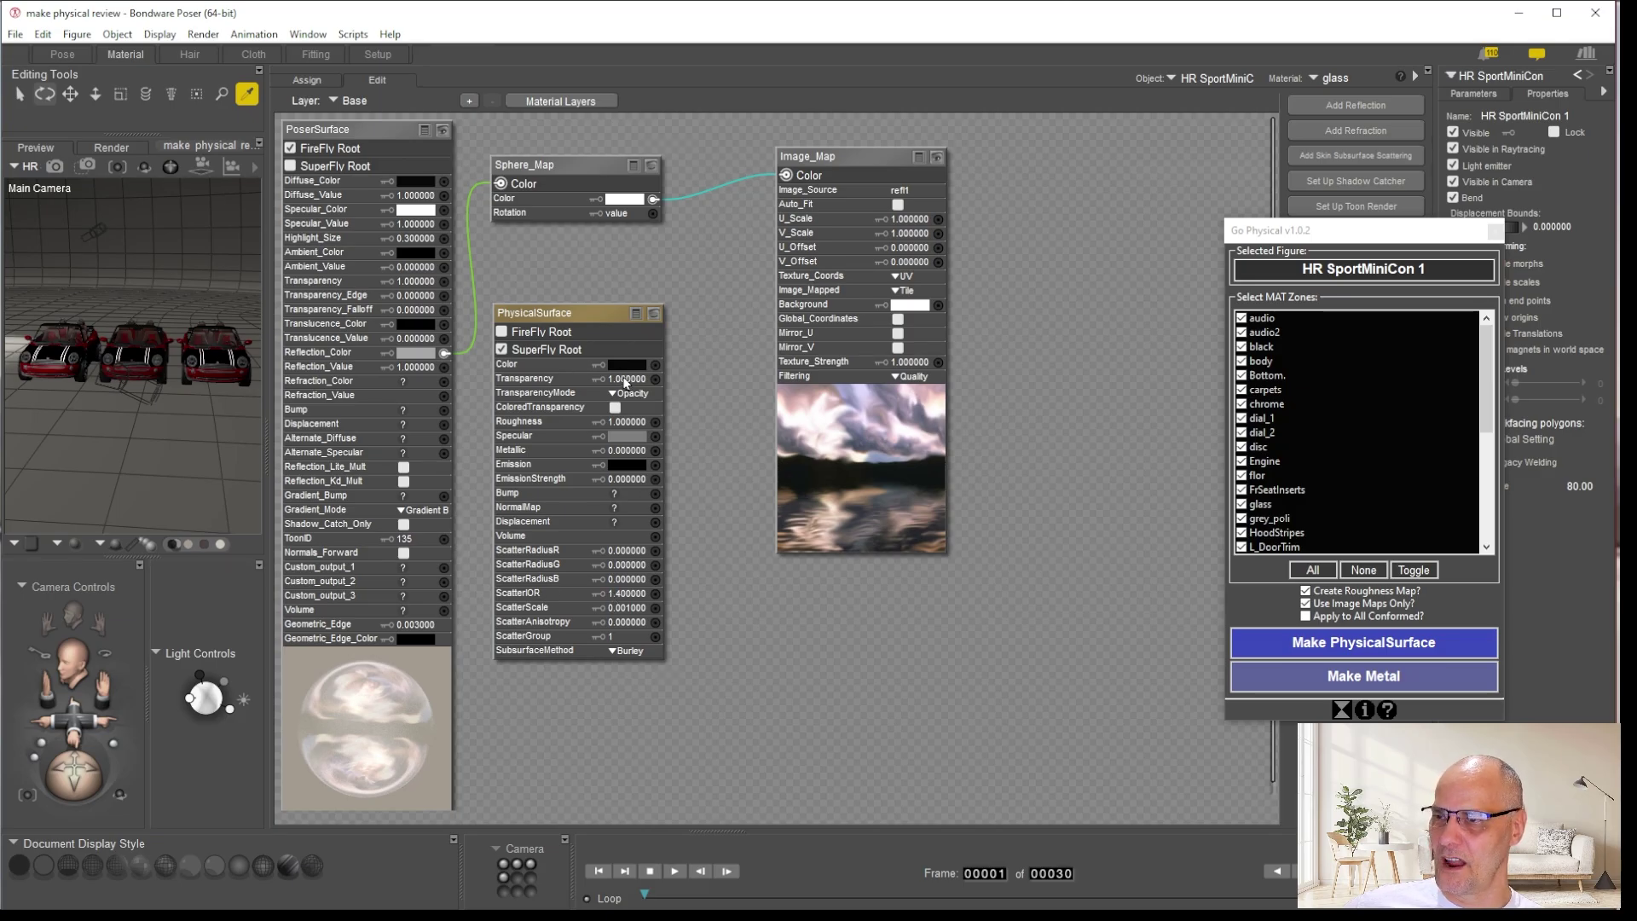
click(618, 385)
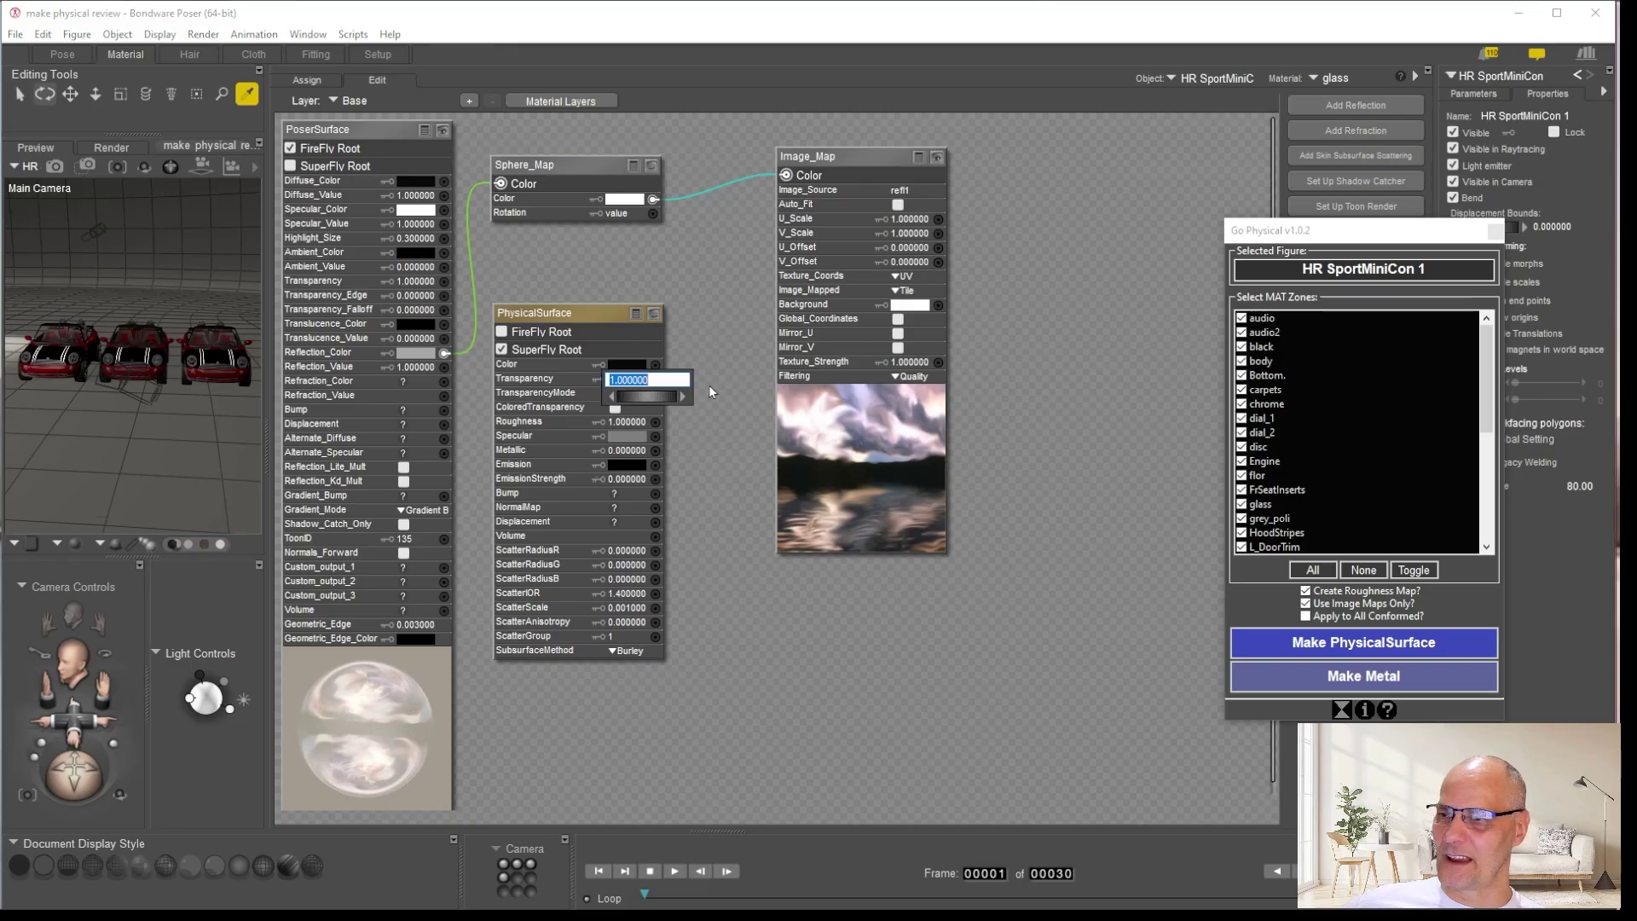
click(730, 591)
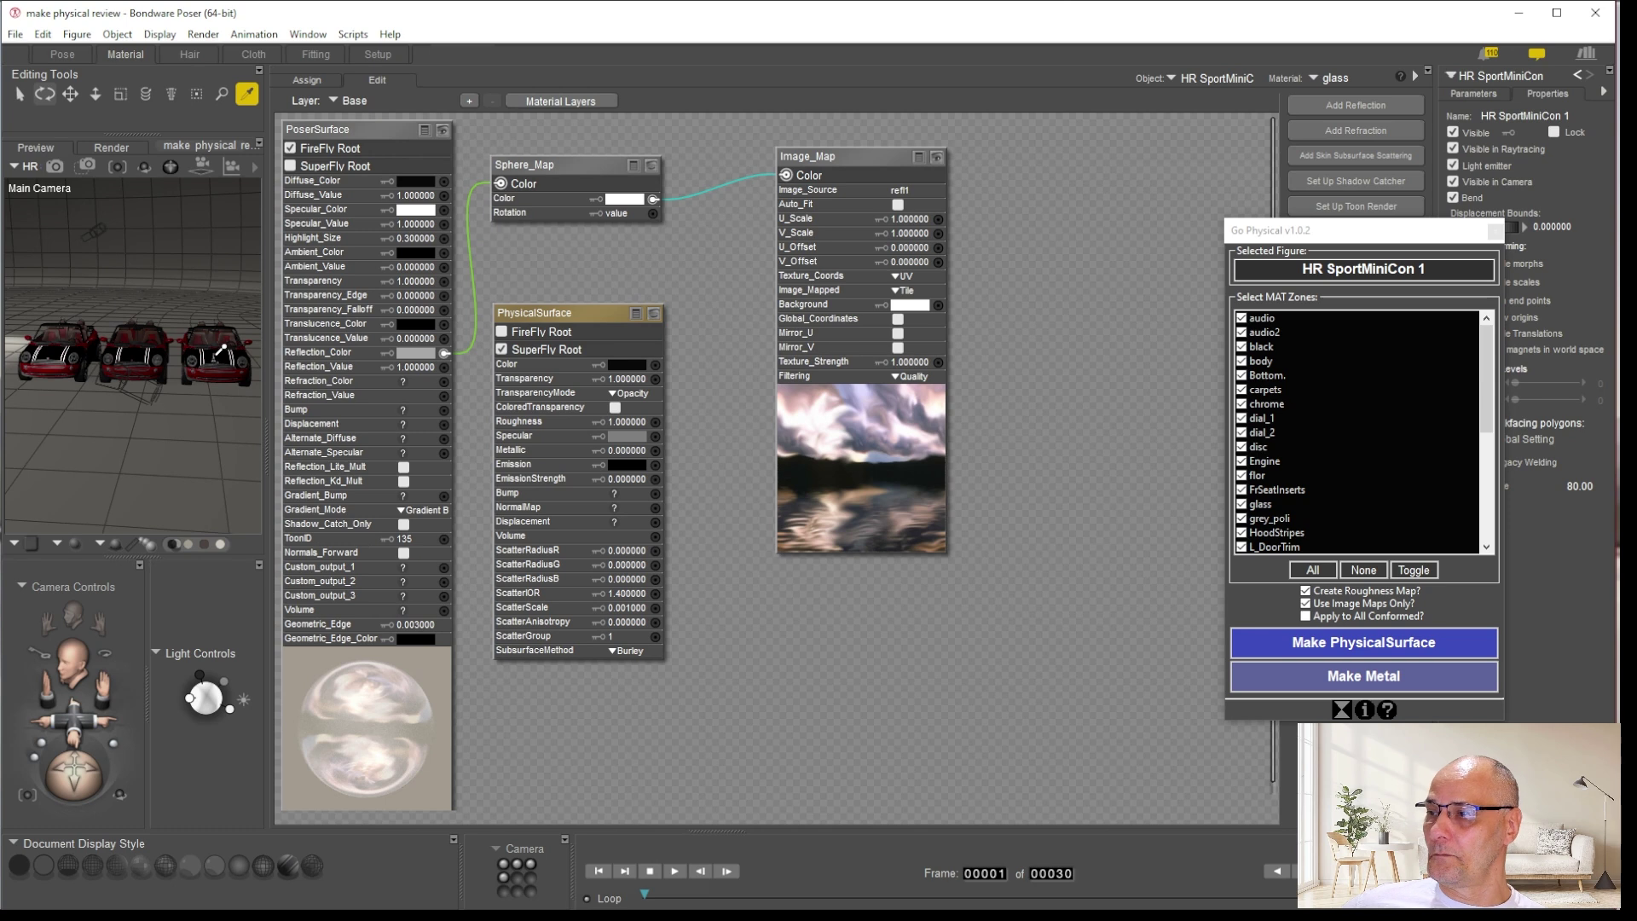
In the Pose room, convert every material zone of HR SportMiniCon 2 except glass to PhysicalSurface
click(220, 350)
click(62, 54)
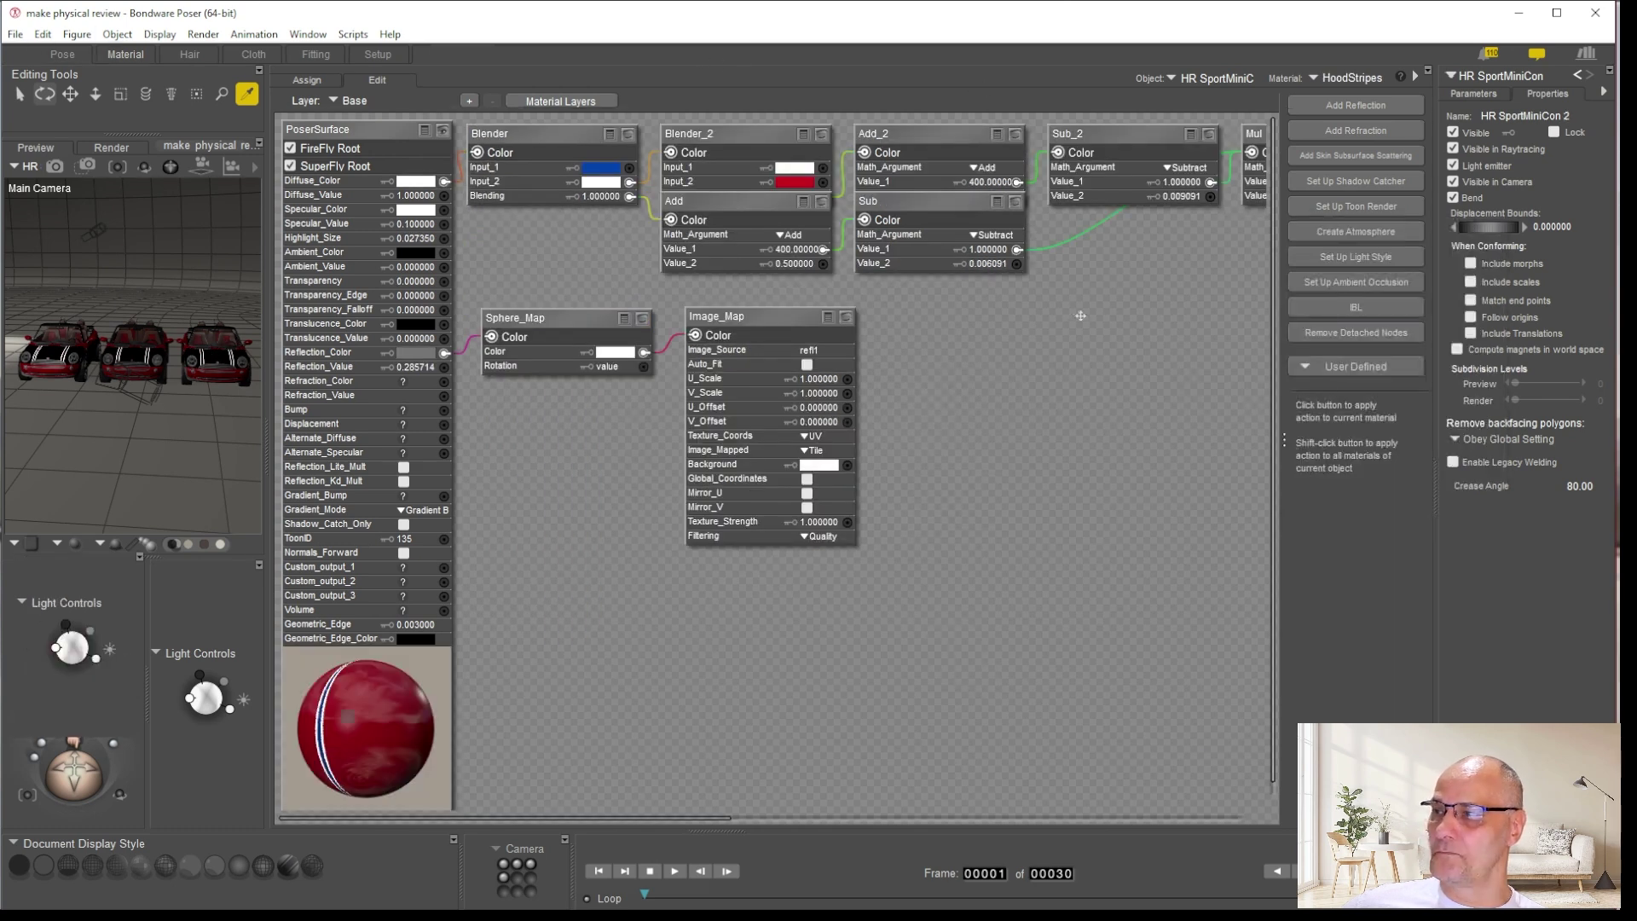
click(1127, 415)
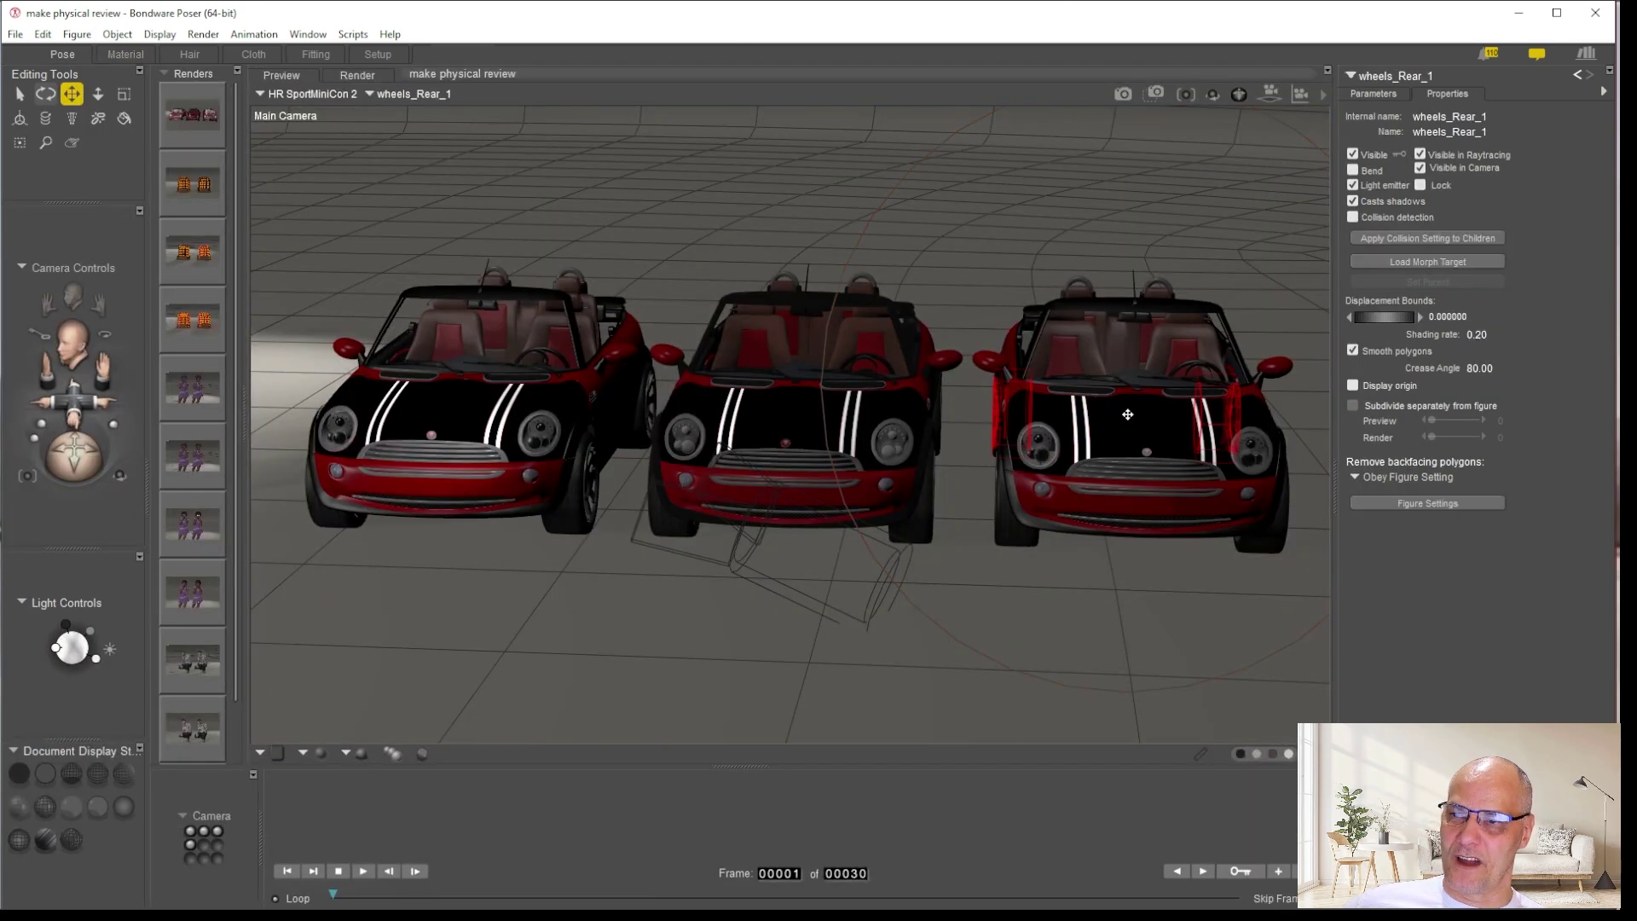
drag(1636, 187, 712, 177)
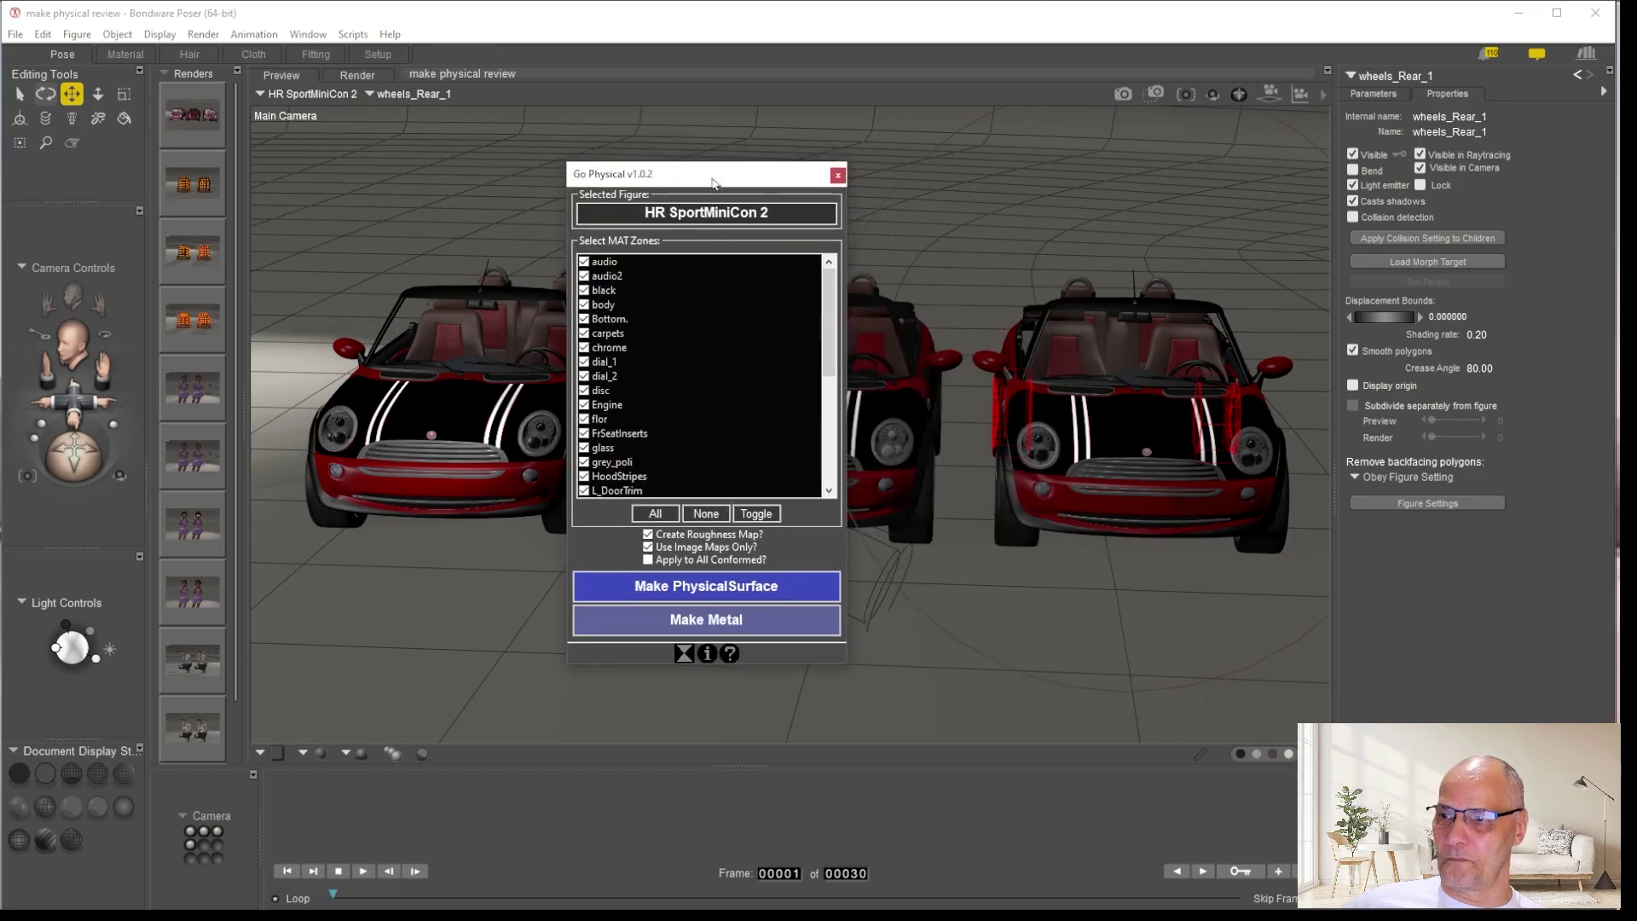
scroll(646, 426, down, 6)
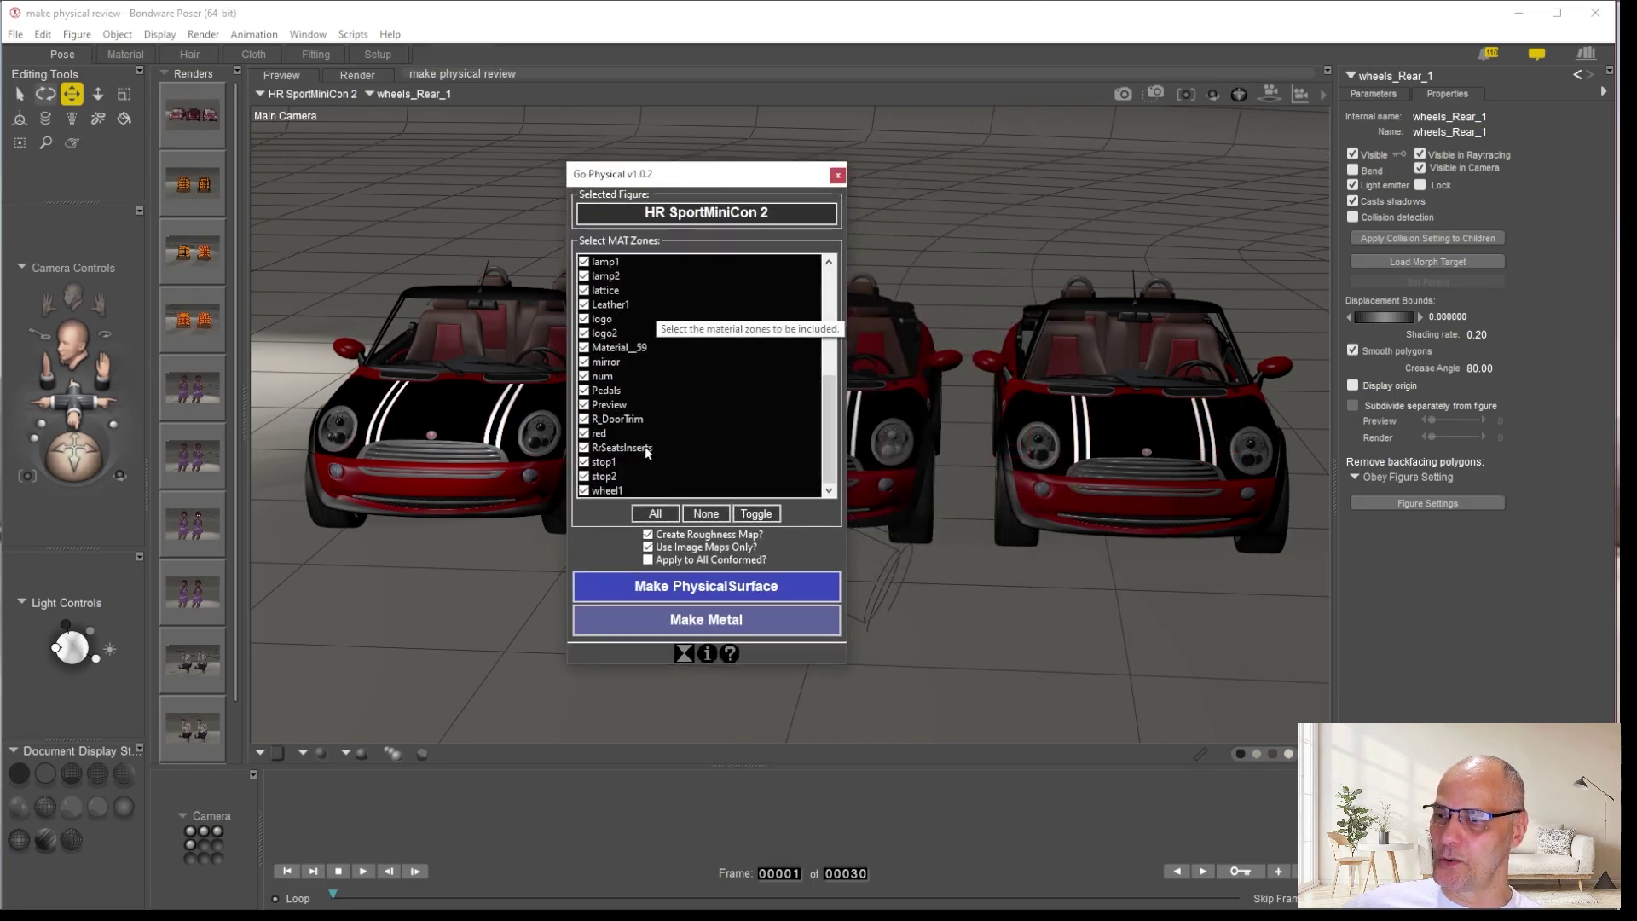
scroll(647, 452, up, 3)
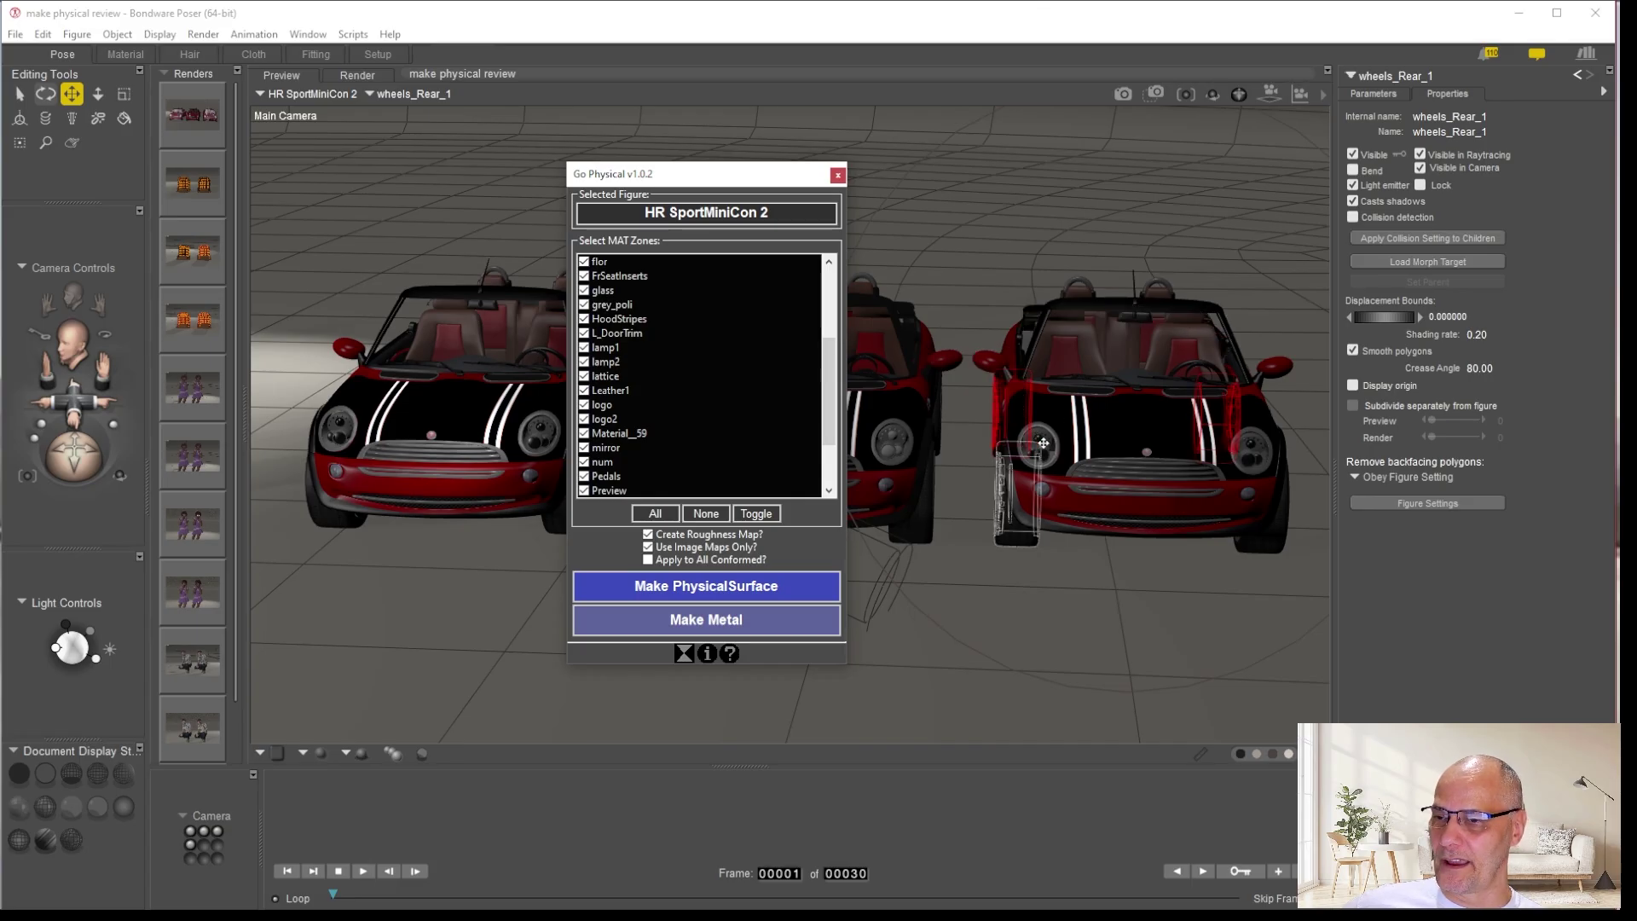
click(584, 291)
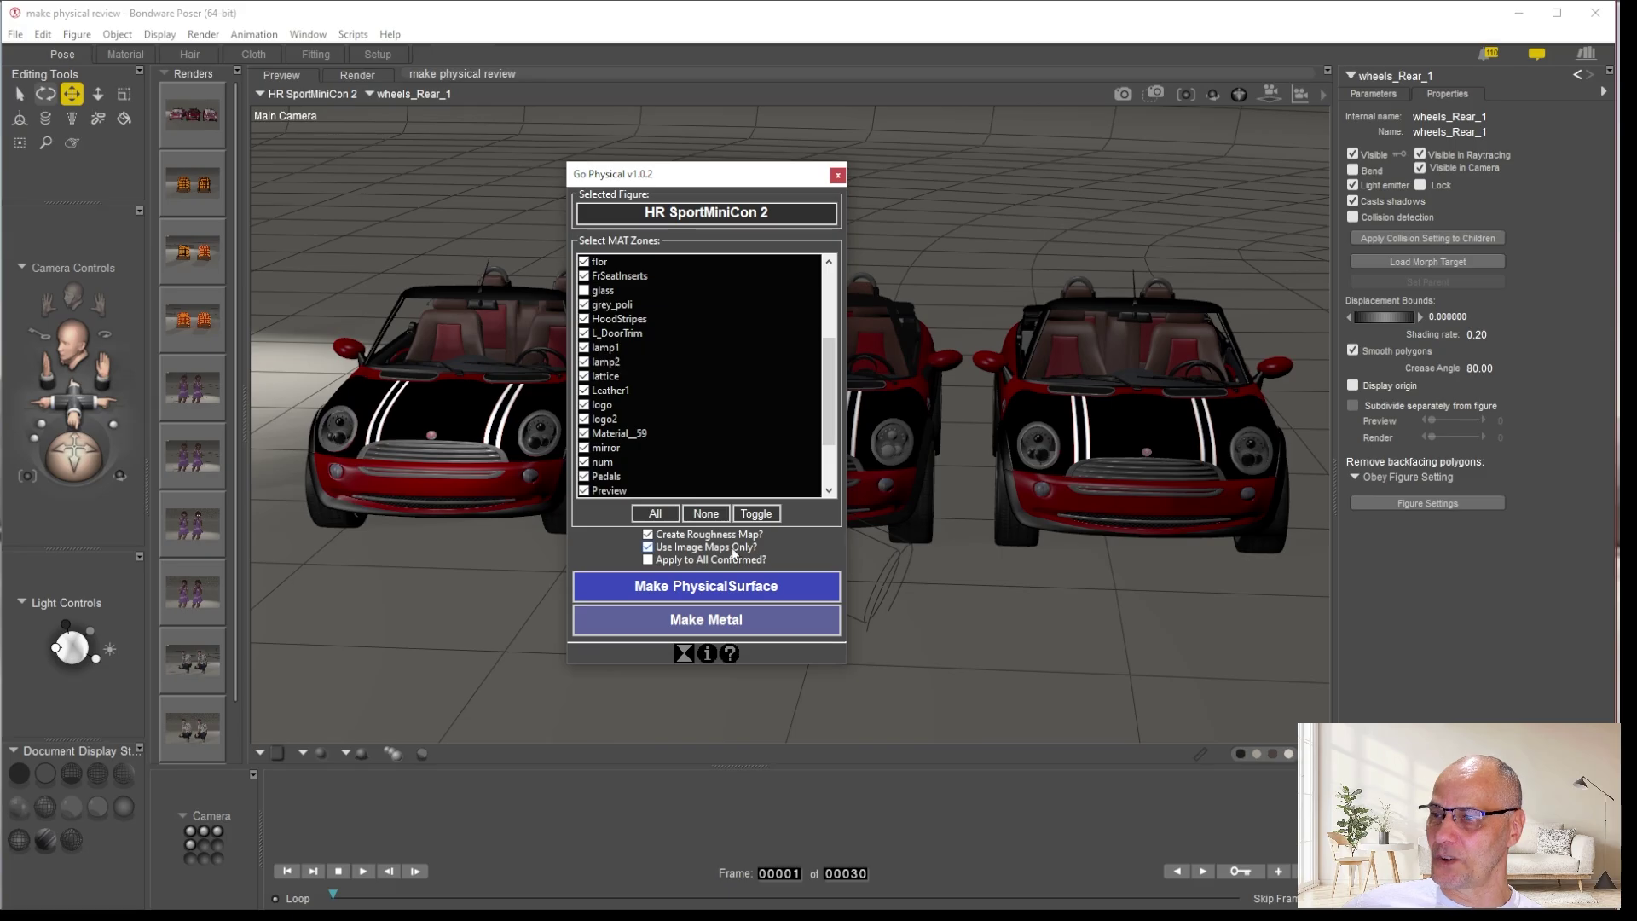
click(714, 588)
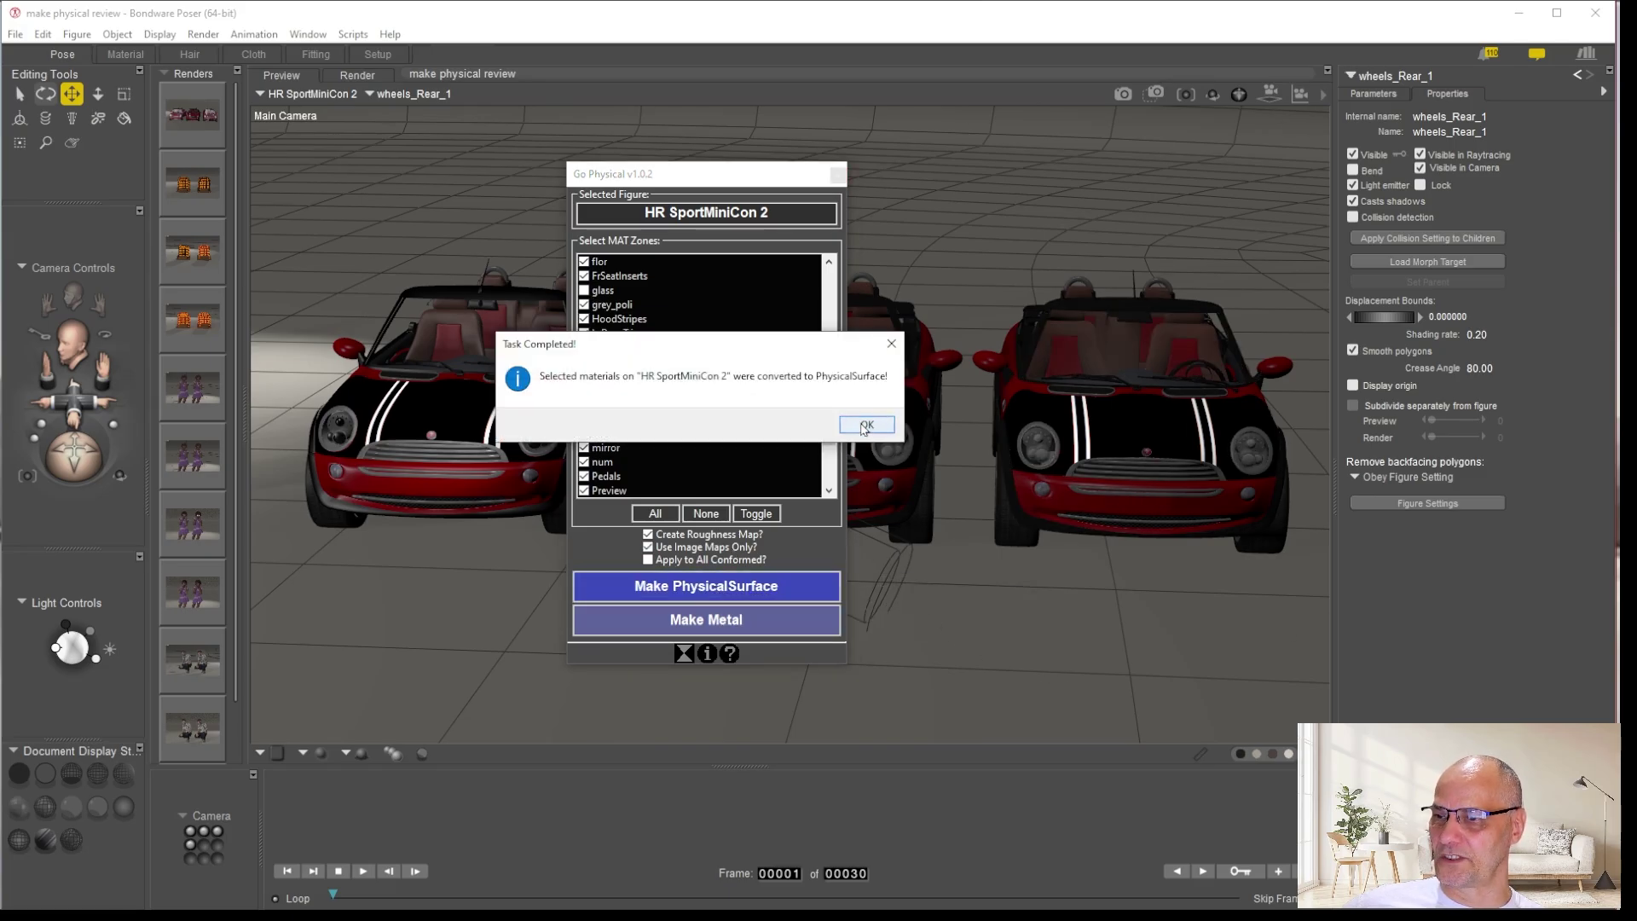
click(863, 429)
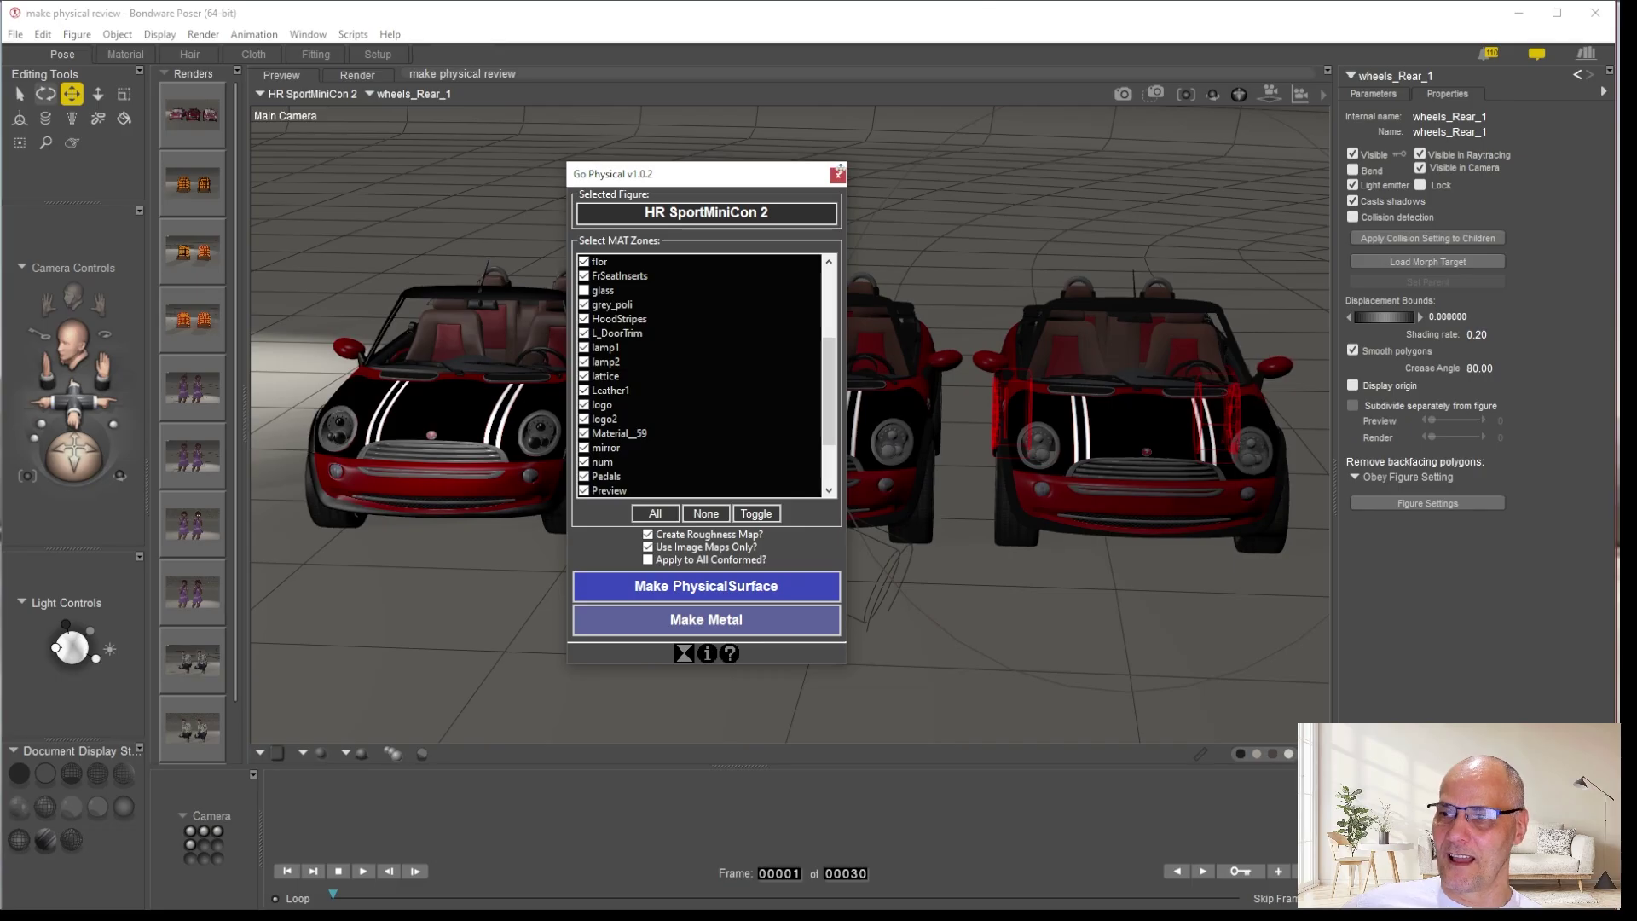
Render the three cars again with SuperFly, and return to the preview with HR SportMiniCon 2 selected for Go Physical
drag(787, 180, 1635, 312)
click(1123, 93)
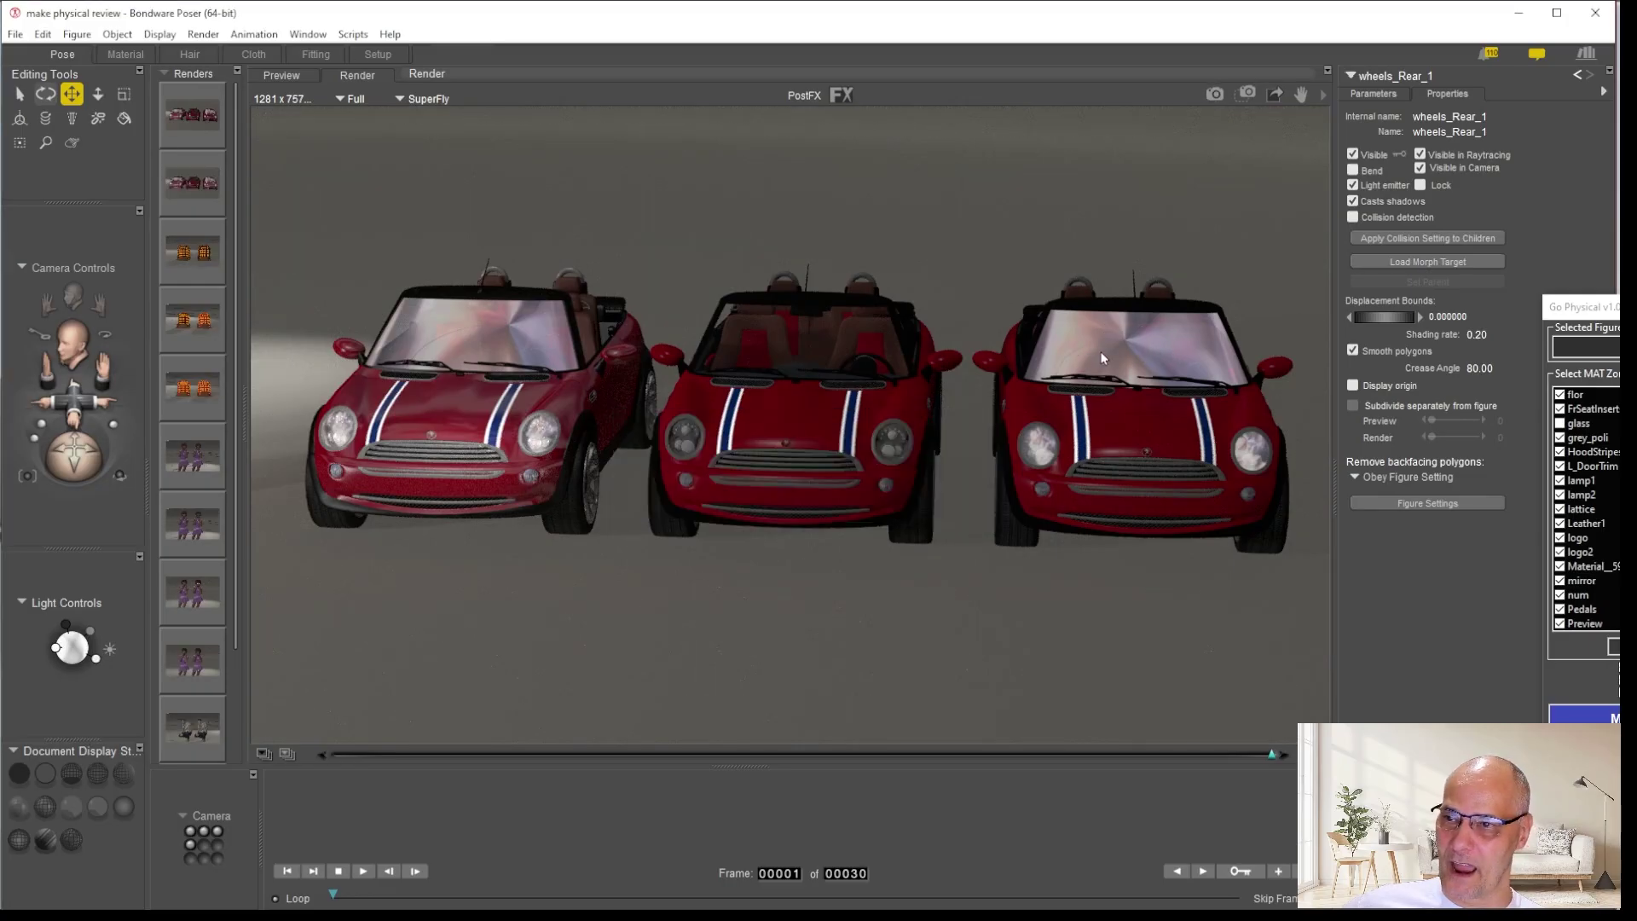
drag(1585, 308, 744, 218)
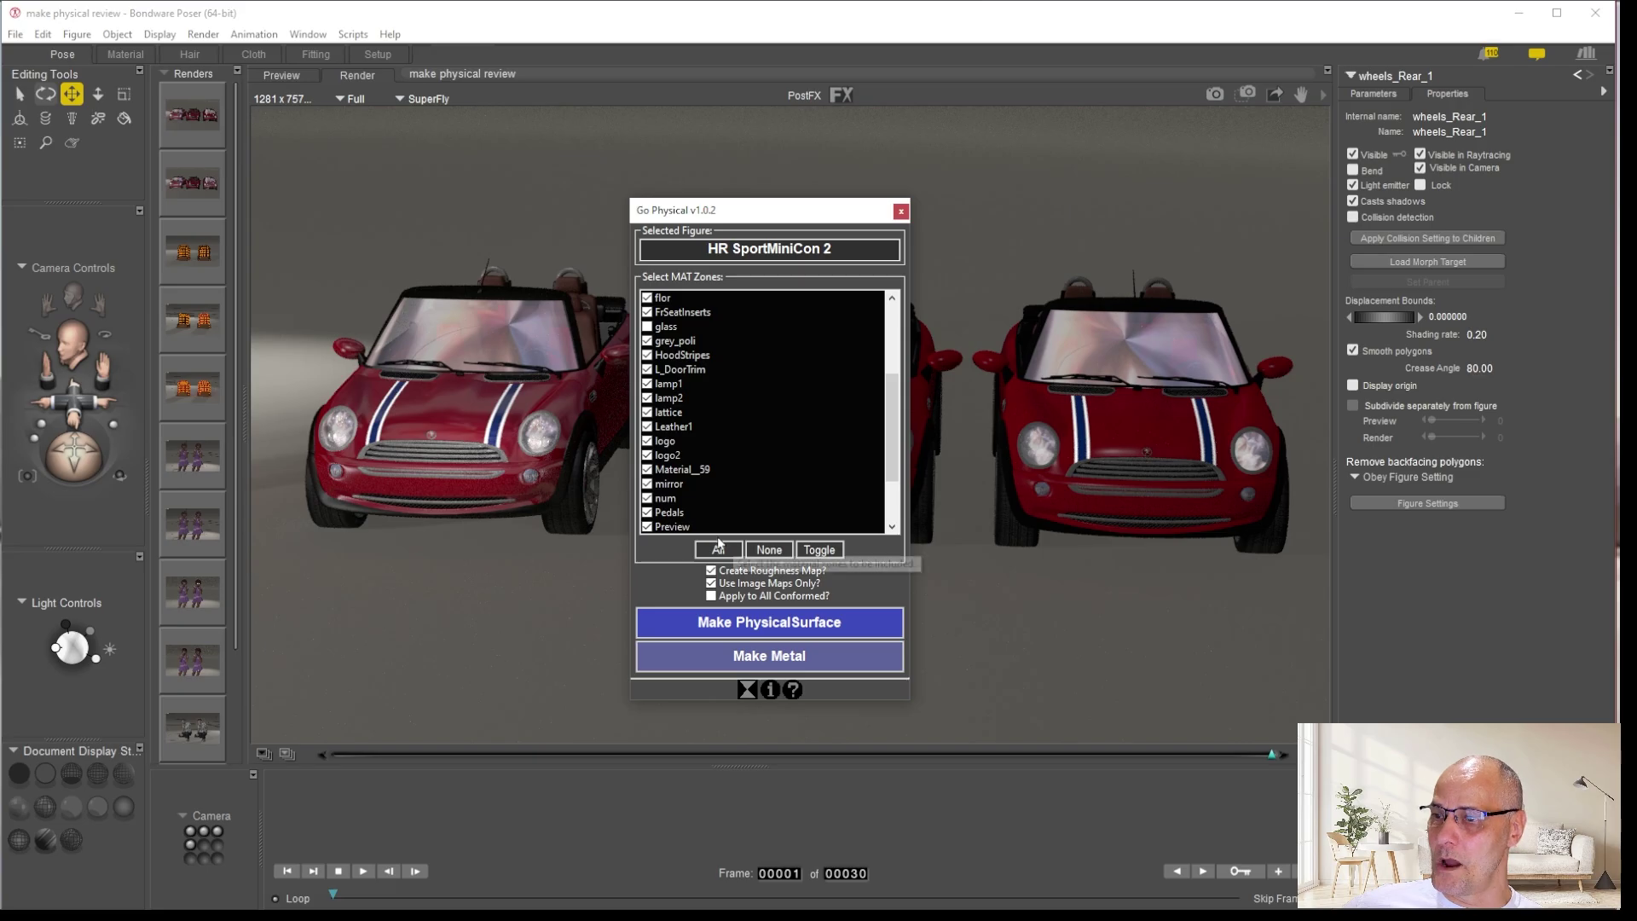
click(1143, 437)
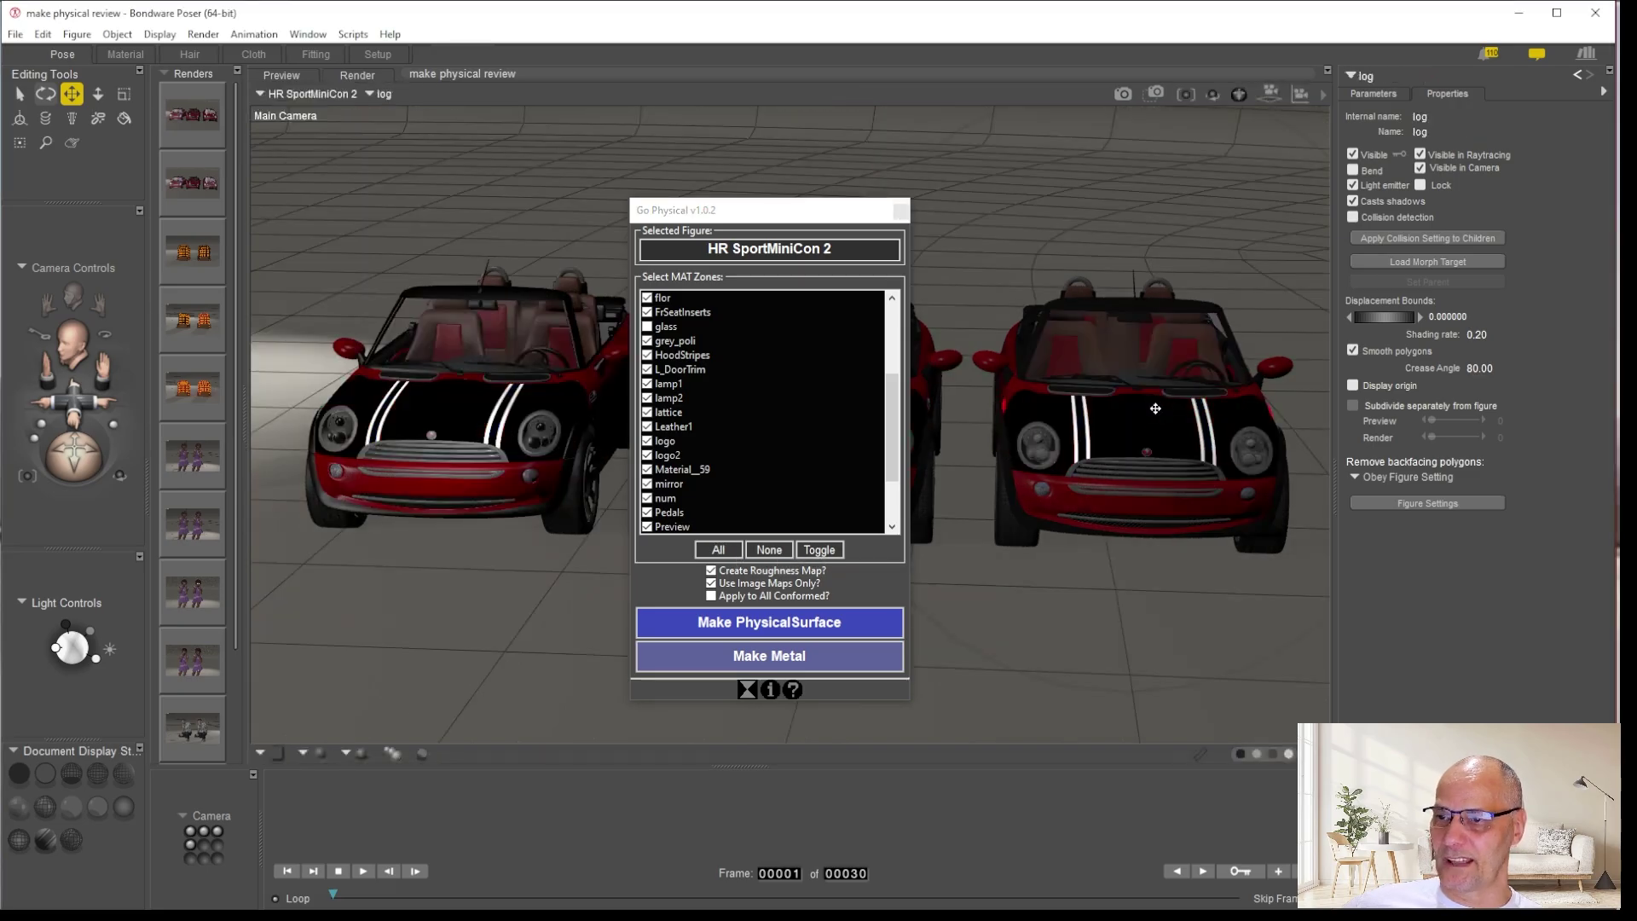
Convert only the chrome material zone of HR SportMiniCon 2 to PBR metal, accepting the current color, roughness and metallic settings
click(1142, 437)
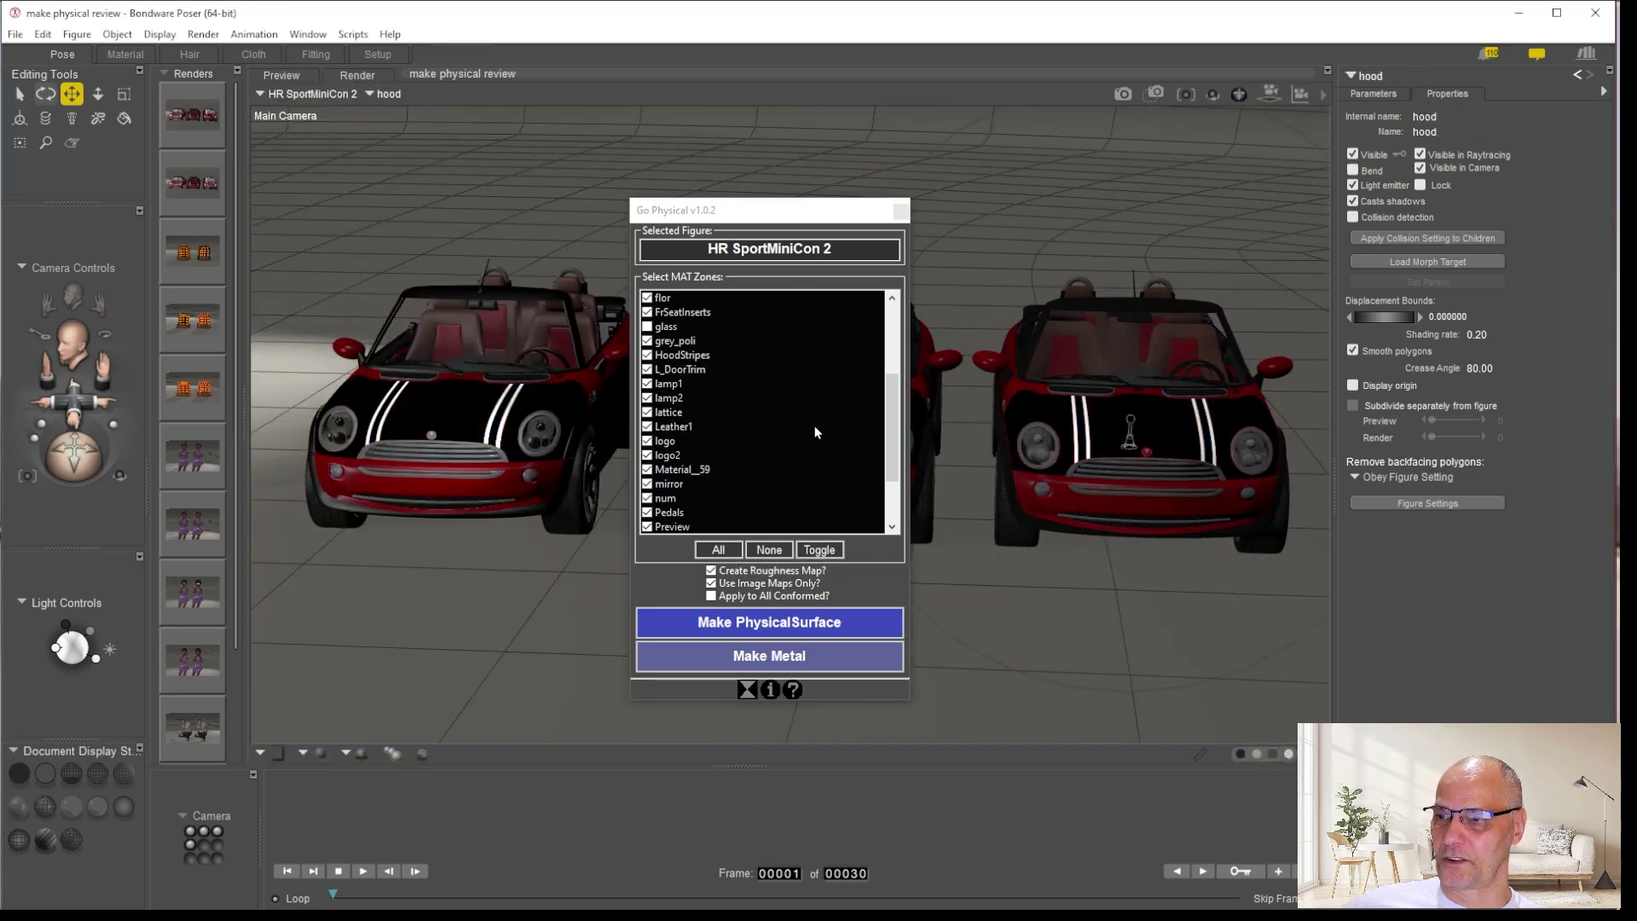
click(769, 550)
scroll(719, 388, down, 1)
scroll(719, 388, up, 5)
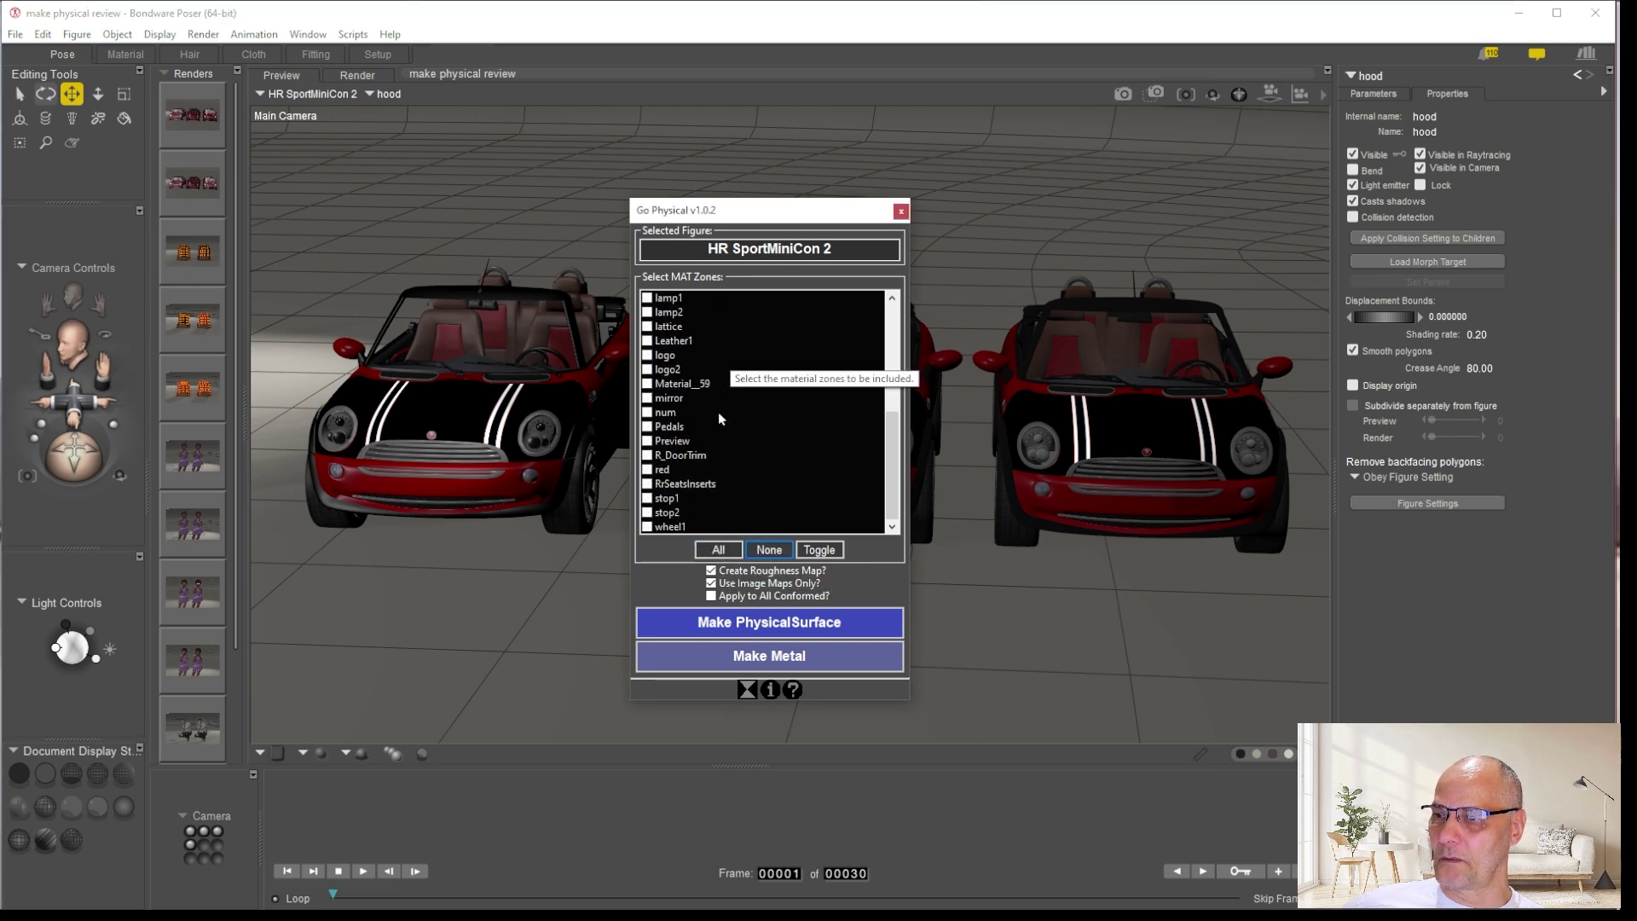
click(647, 385)
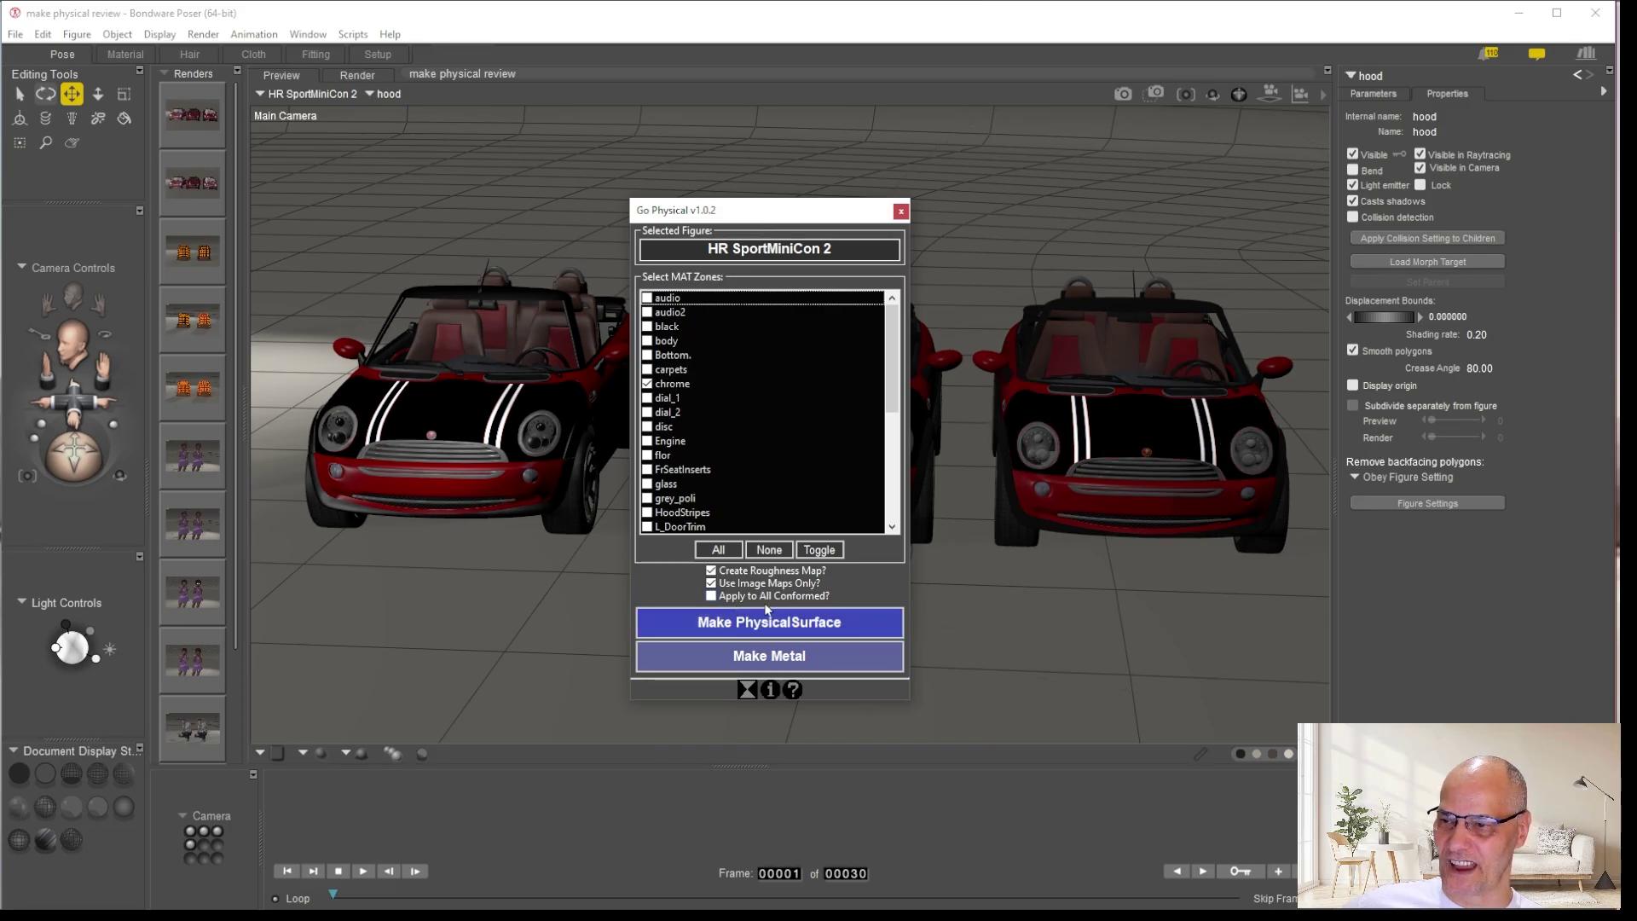
click(775, 657)
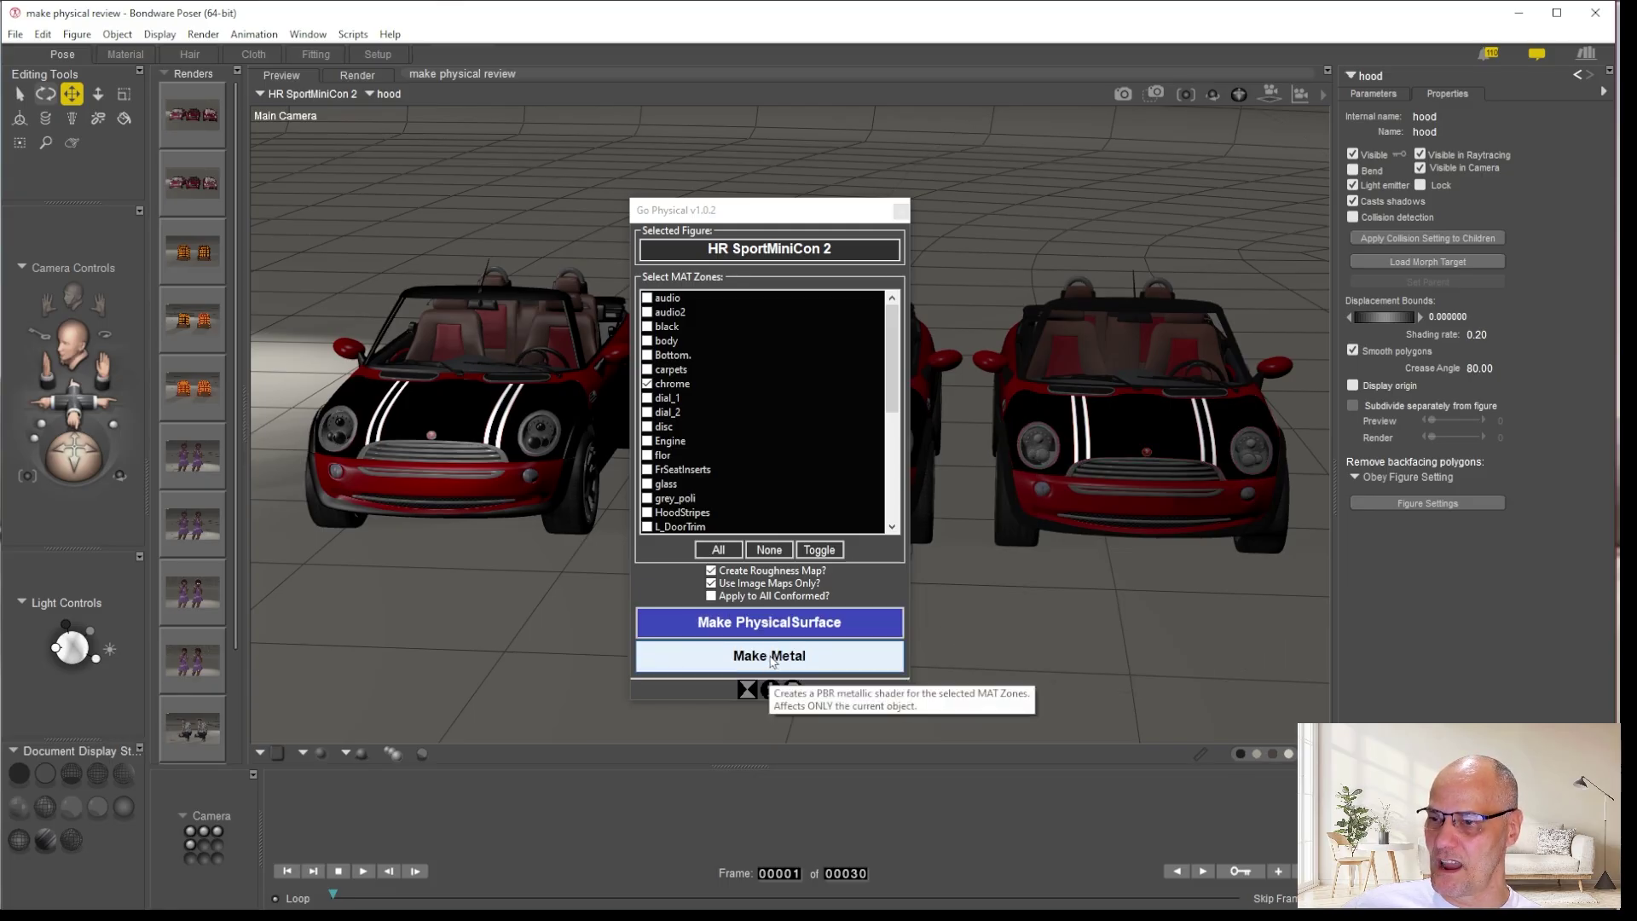
click(772, 659)
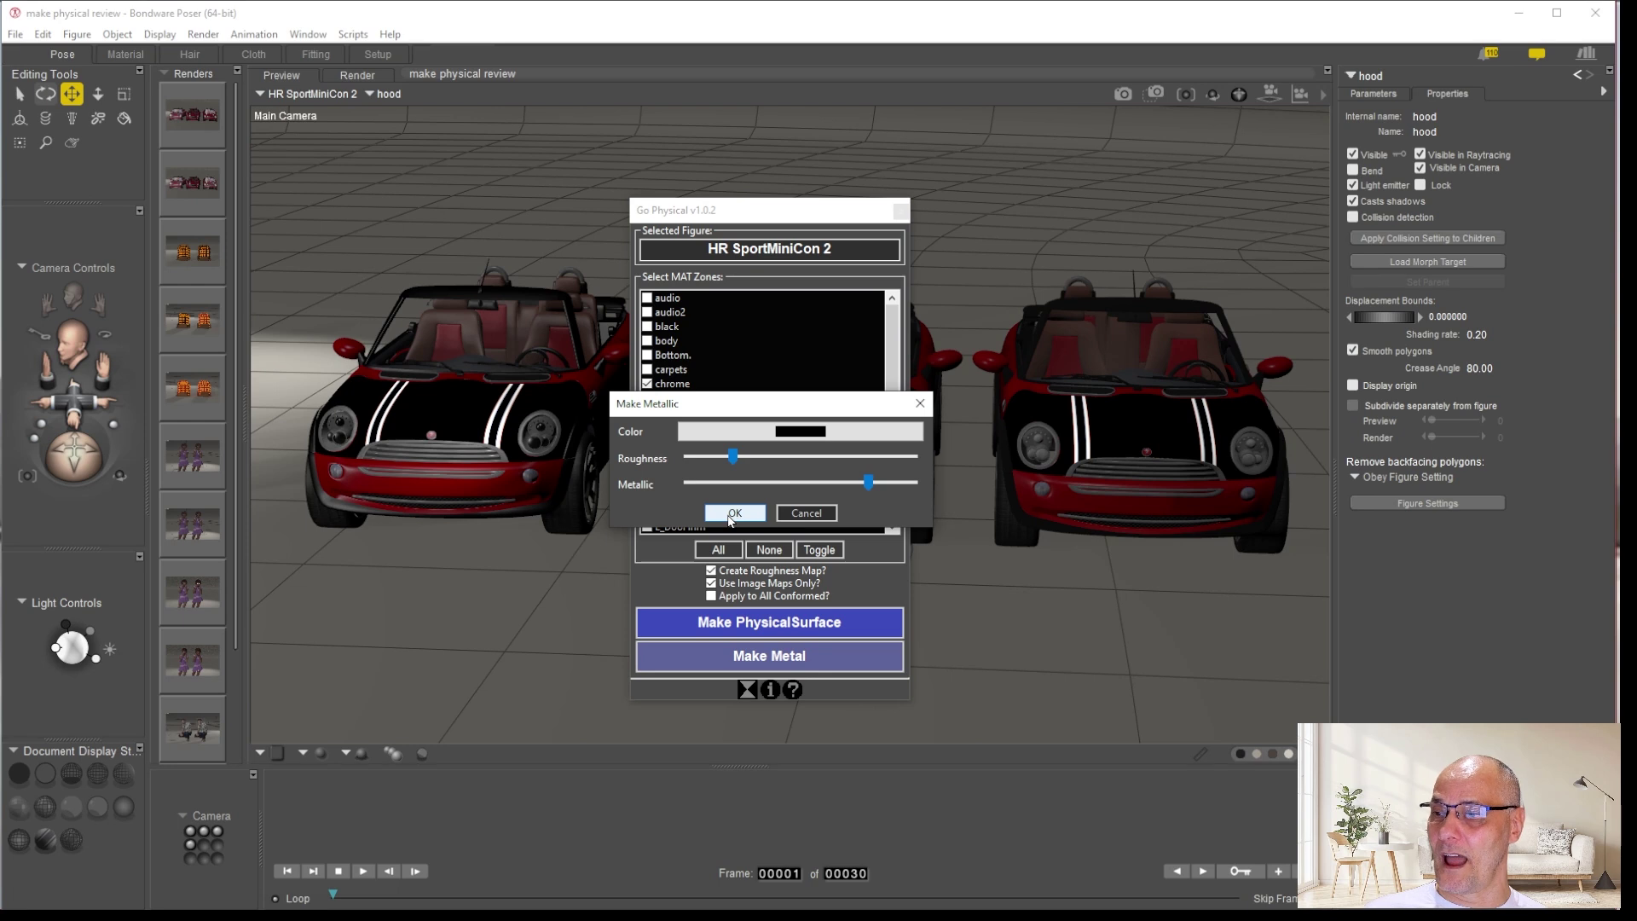
click(731, 514)
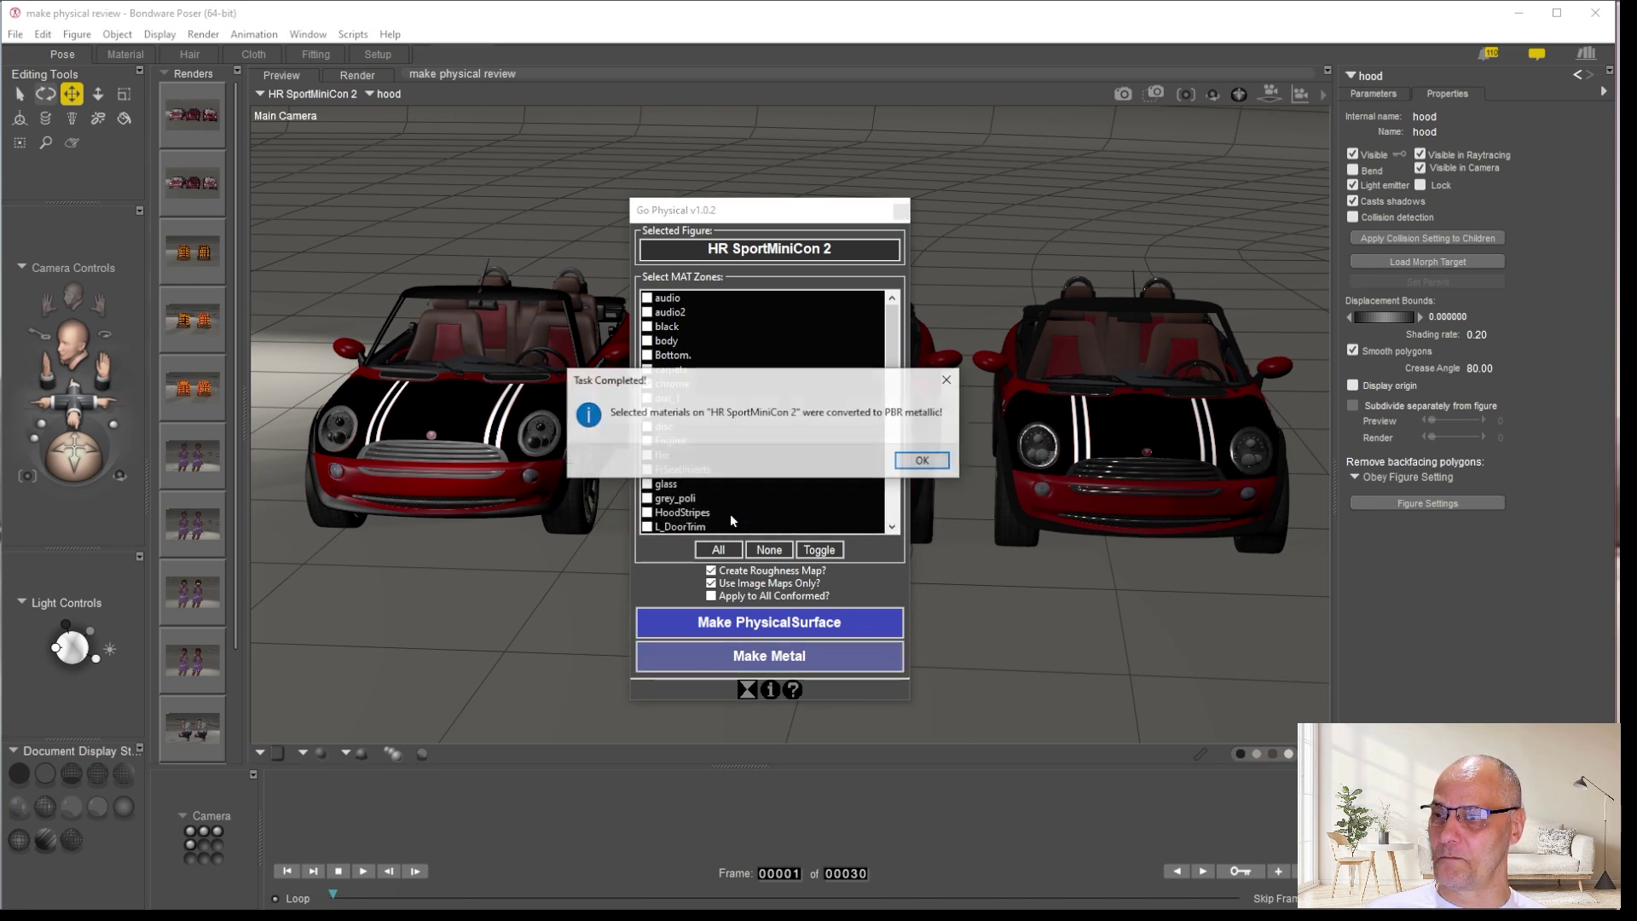
click(923, 461)
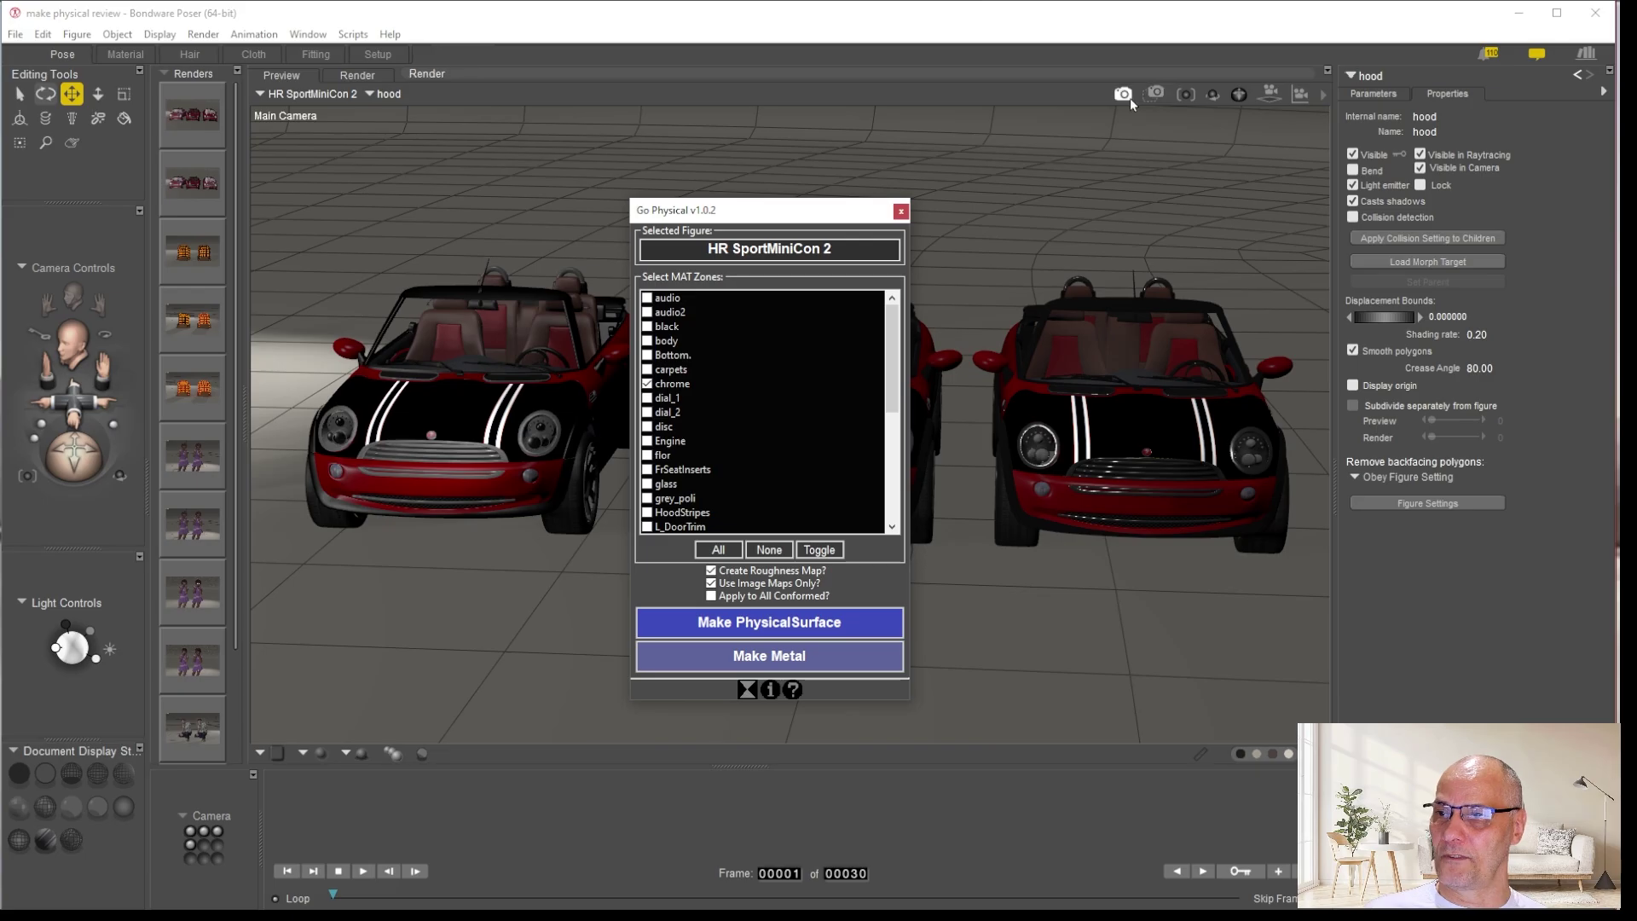
Render the three cars with SuperFly, moving the Go Physical window and render progress dialog aside to compare the cars
drag(797, 213, 1635, 315)
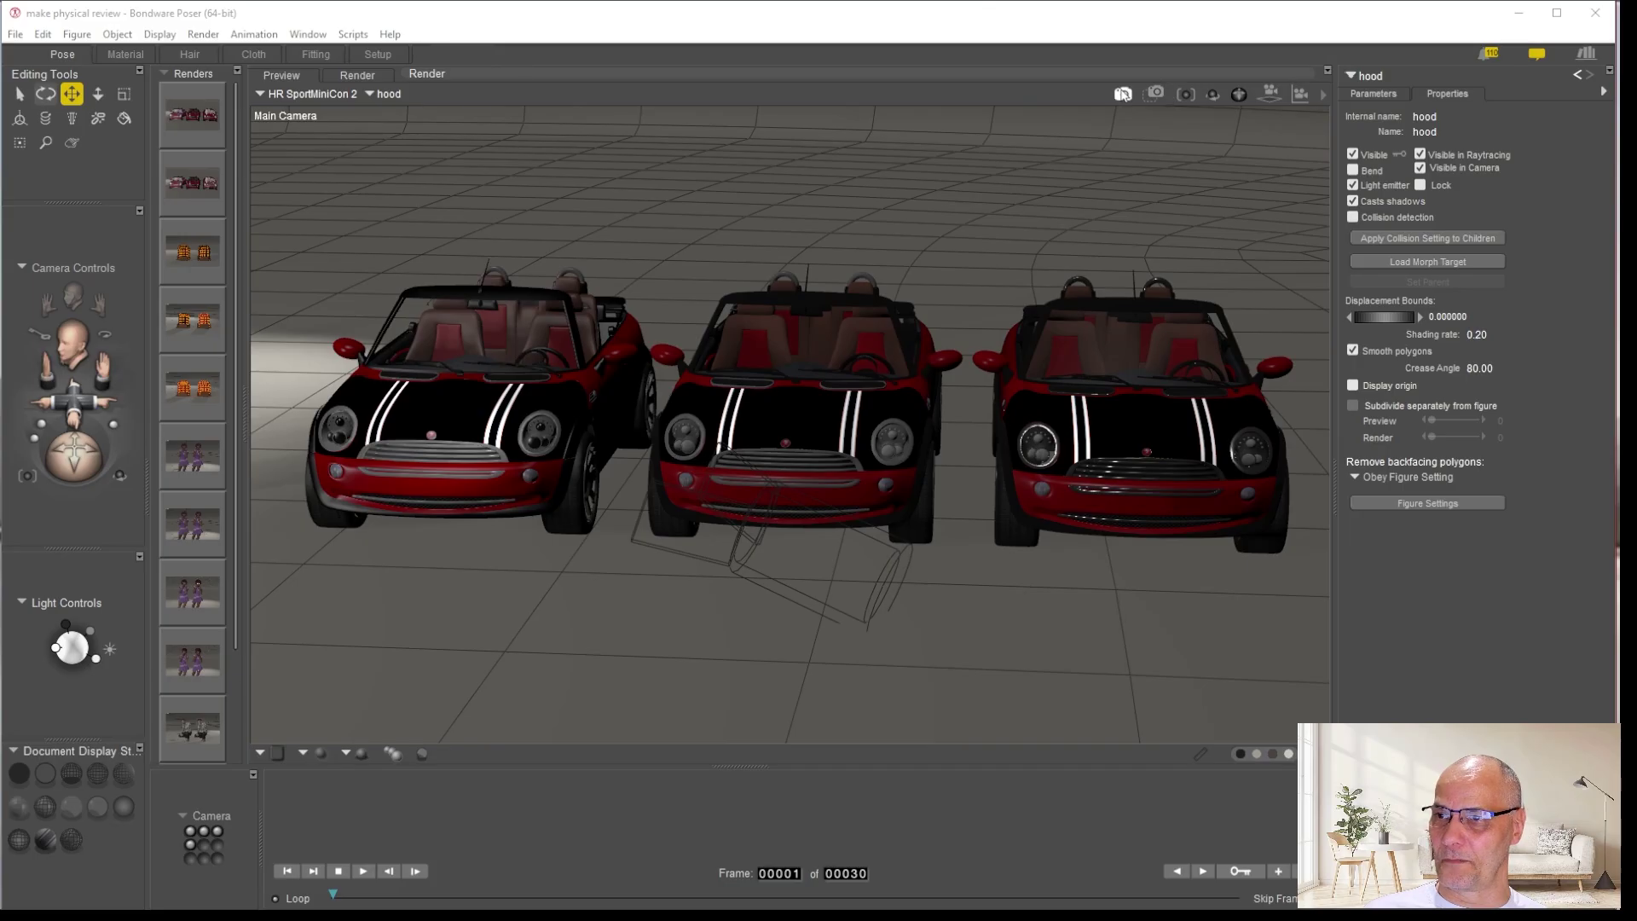
click(1123, 94)
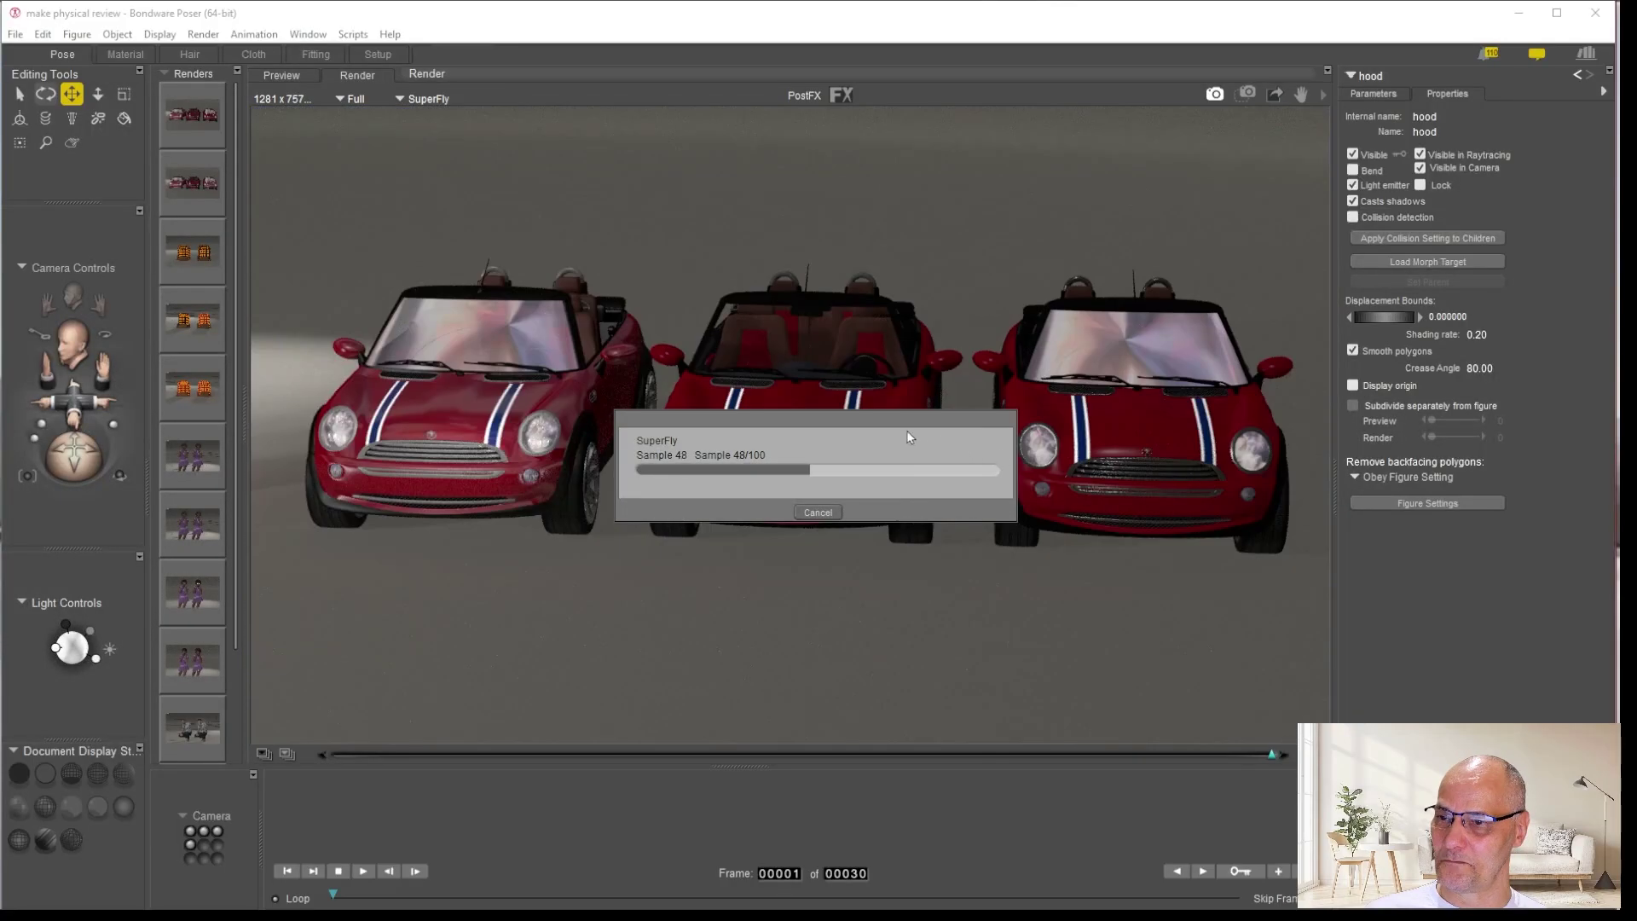
drag(908, 424, 589, 590)
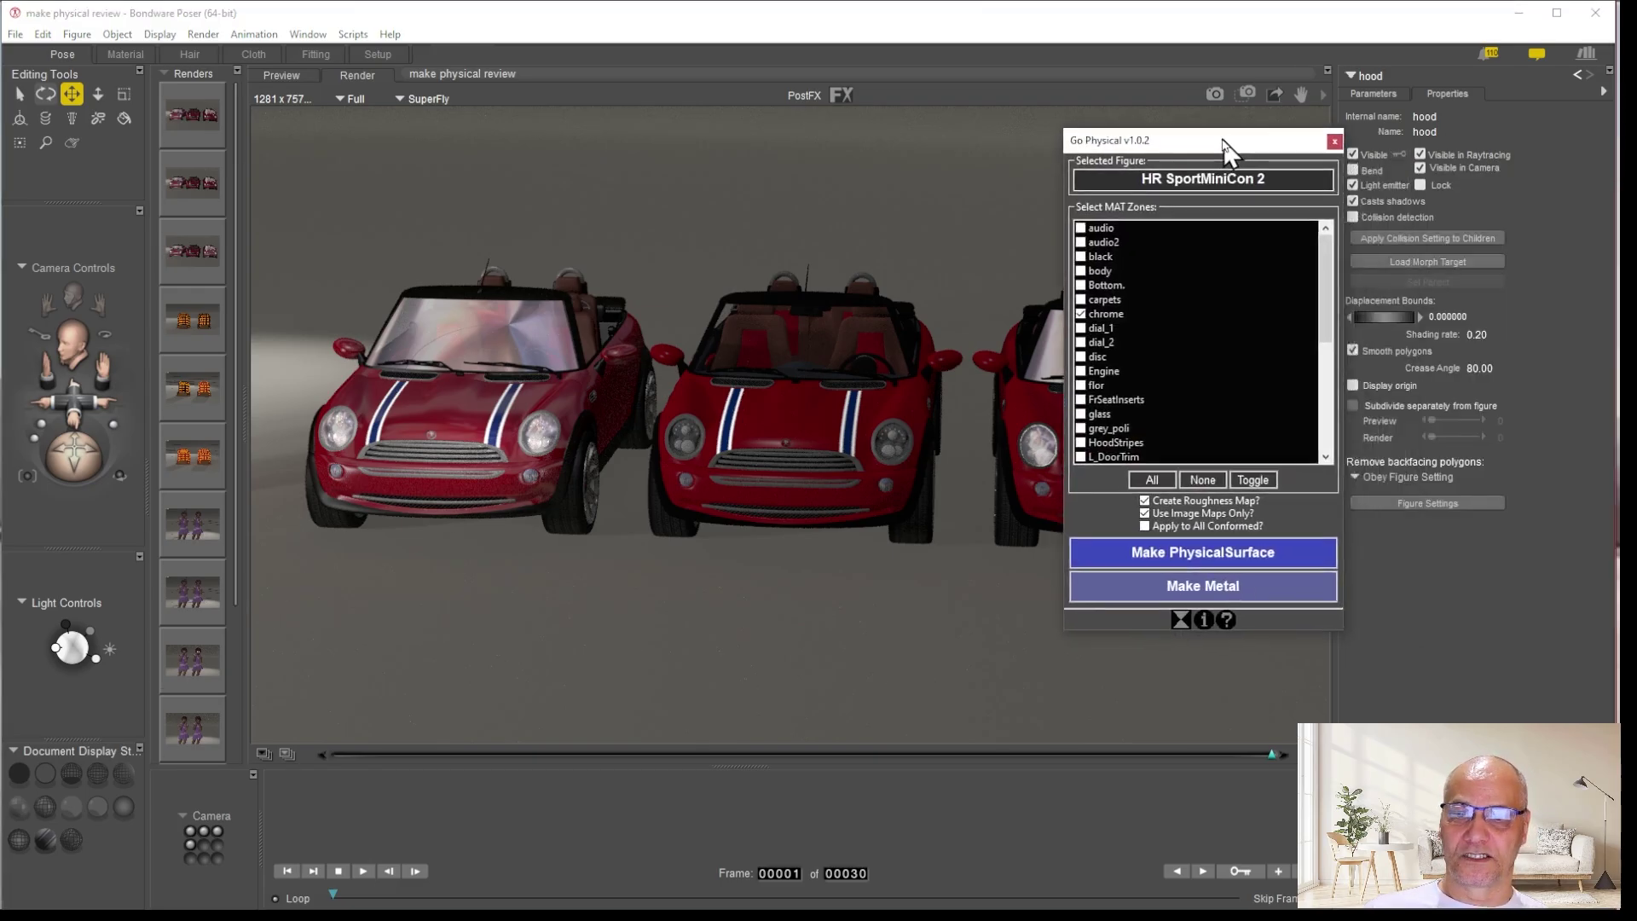
drag(1234, 147, 1196, 153)
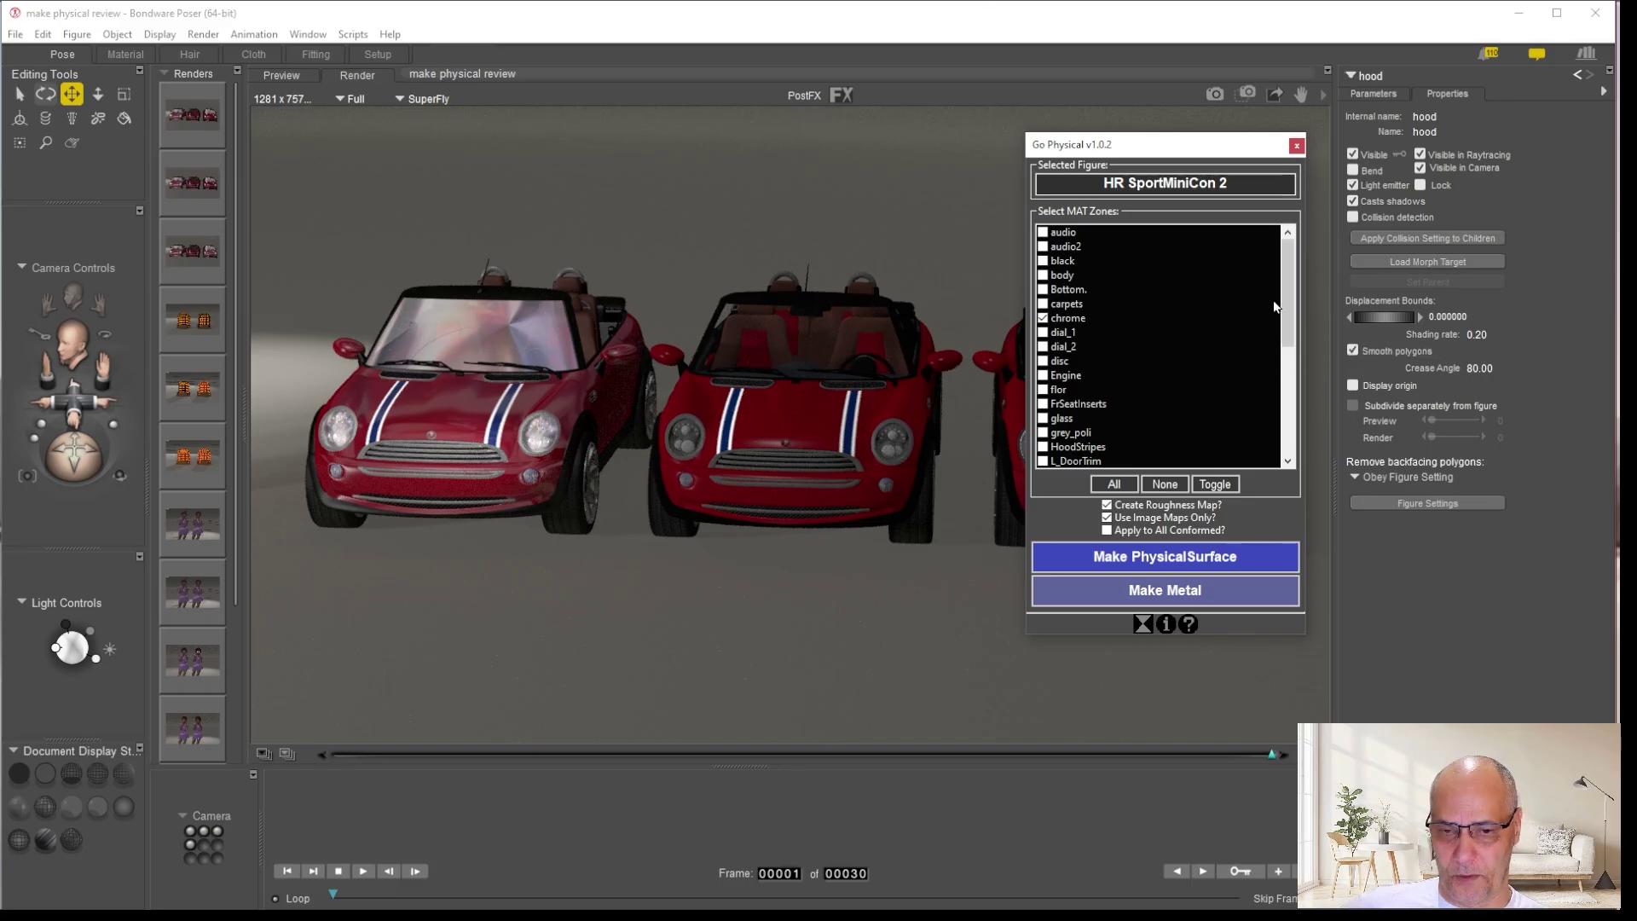
Examine the HoodStripes material of HR SportMiniCon 2 in the Material room, separating its PhysicalSurface node and clearing the view around it
click(126, 53)
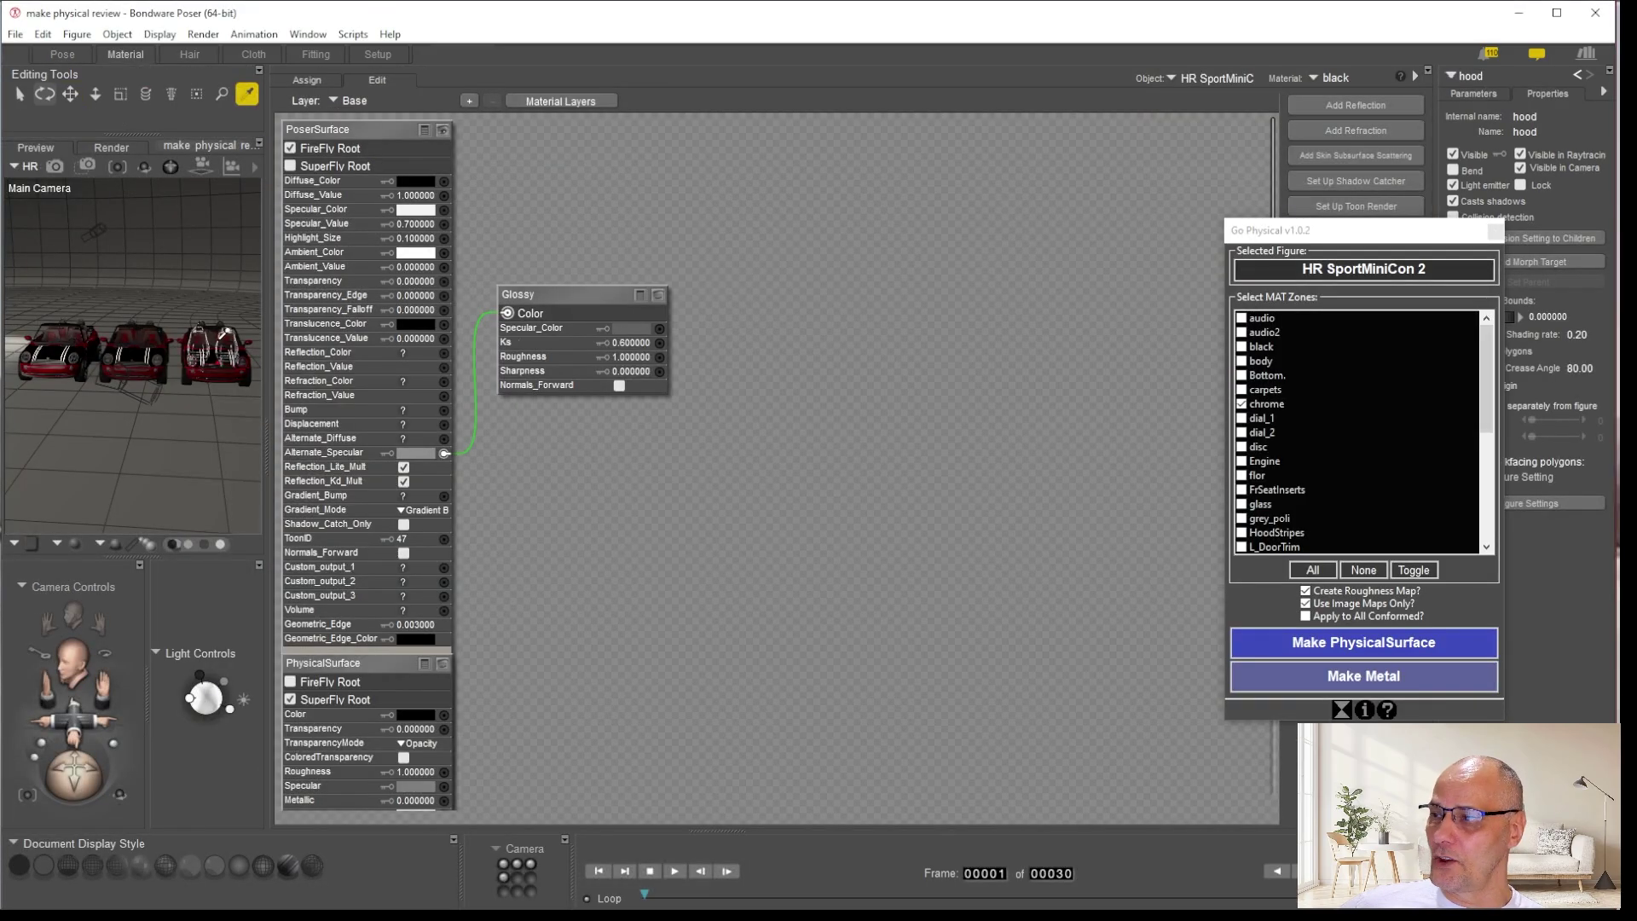
click(217, 358)
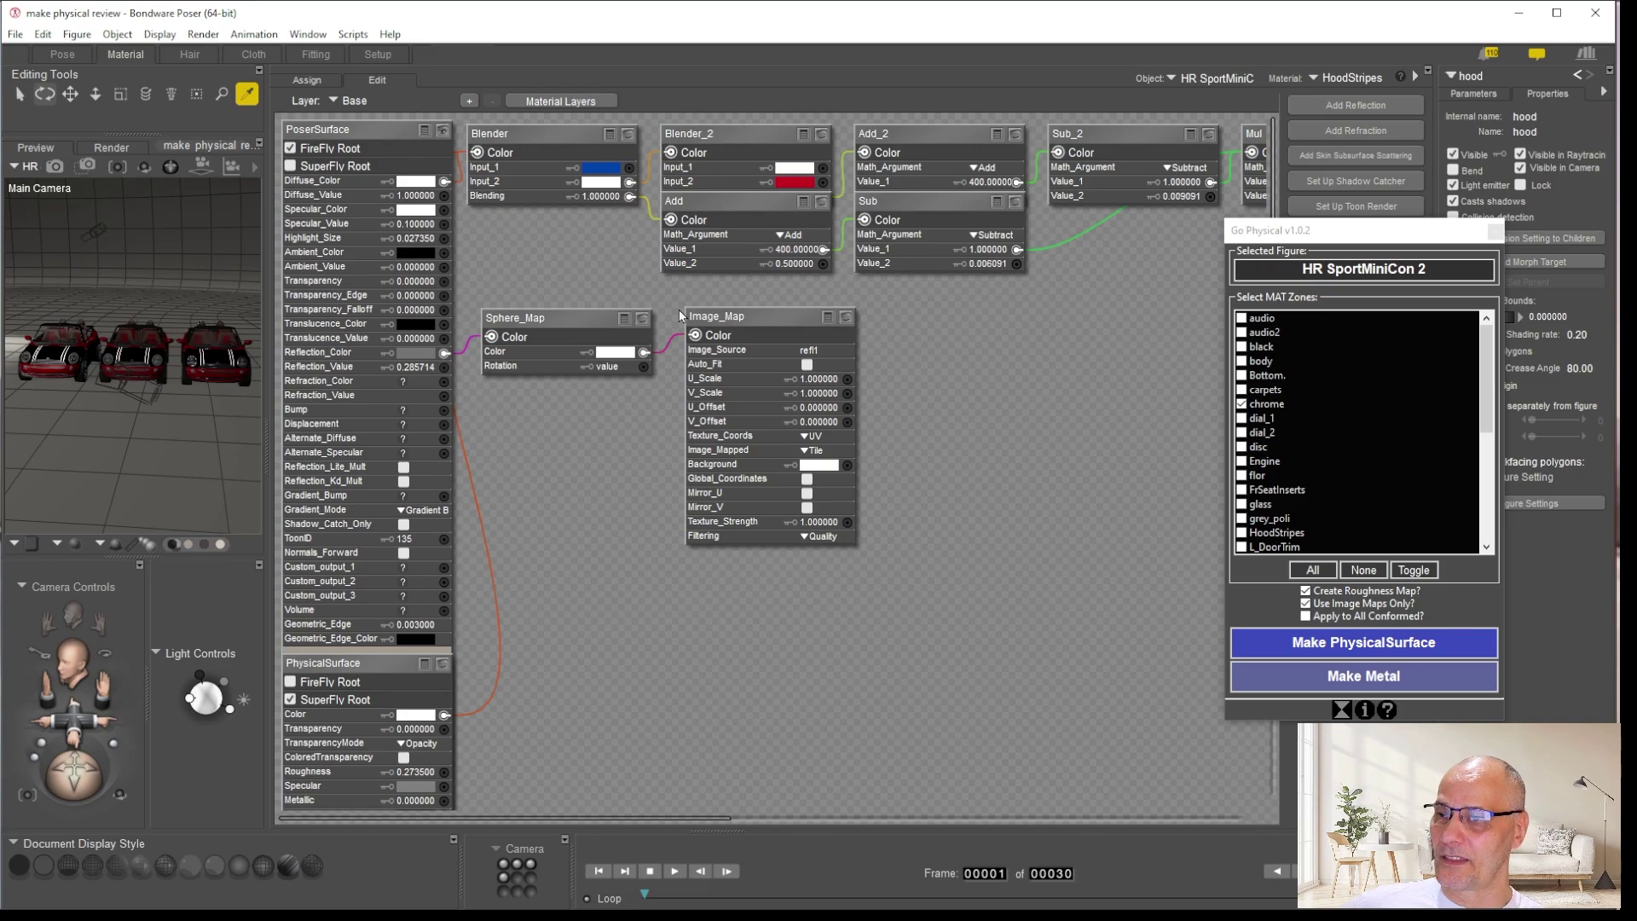
drag(348, 672, 948, 341)
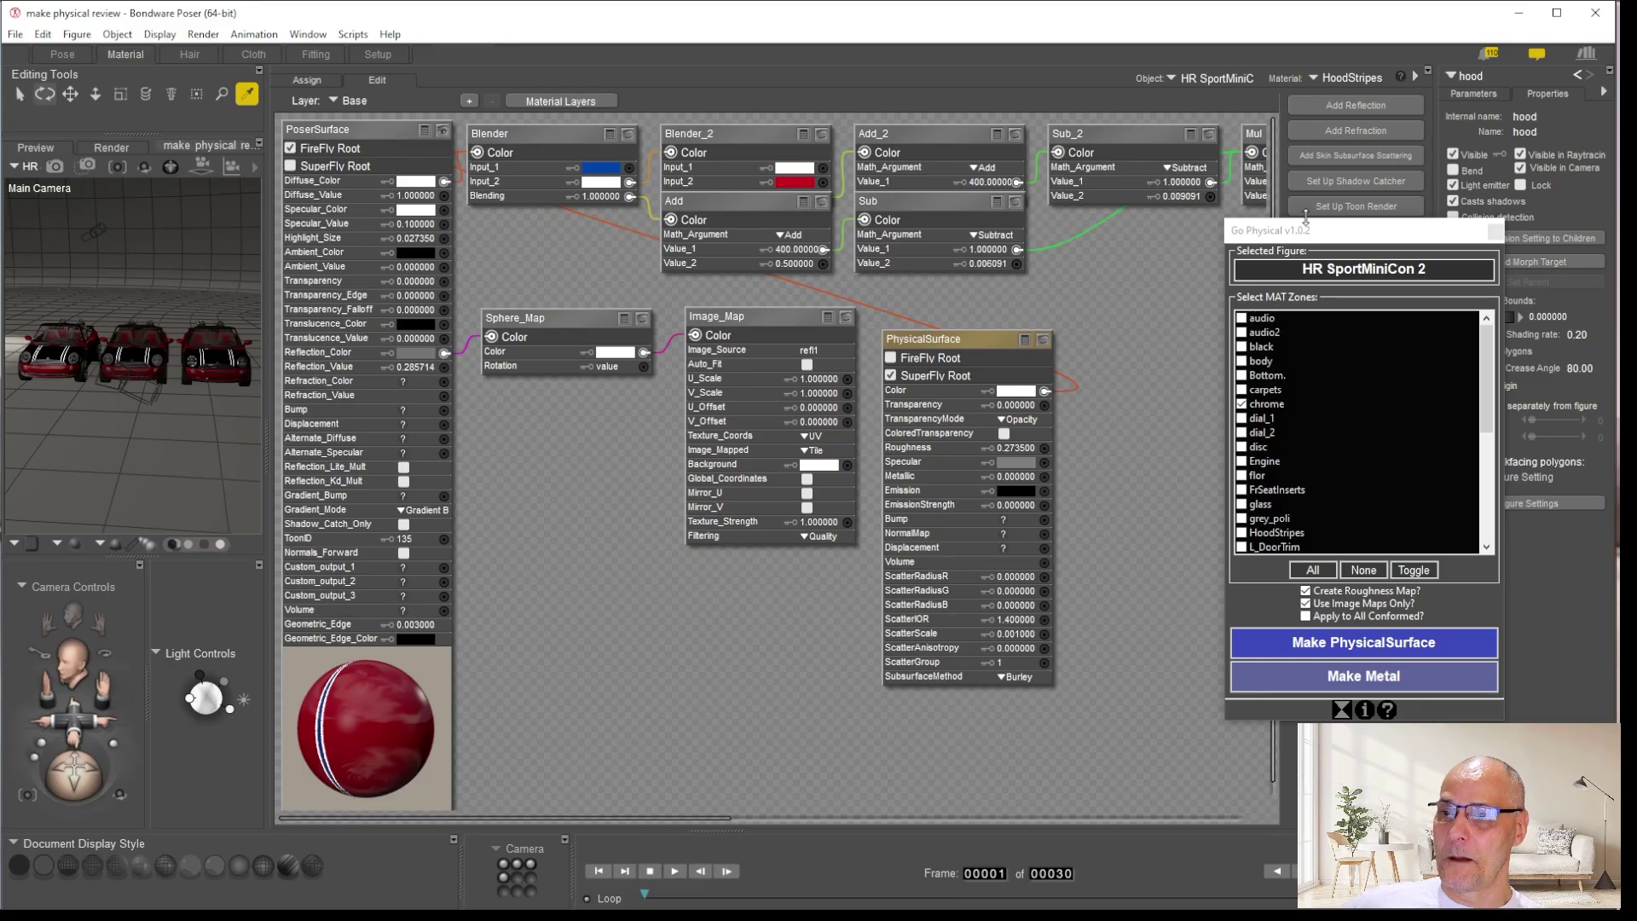
drag(1314, 239, 582, 254)
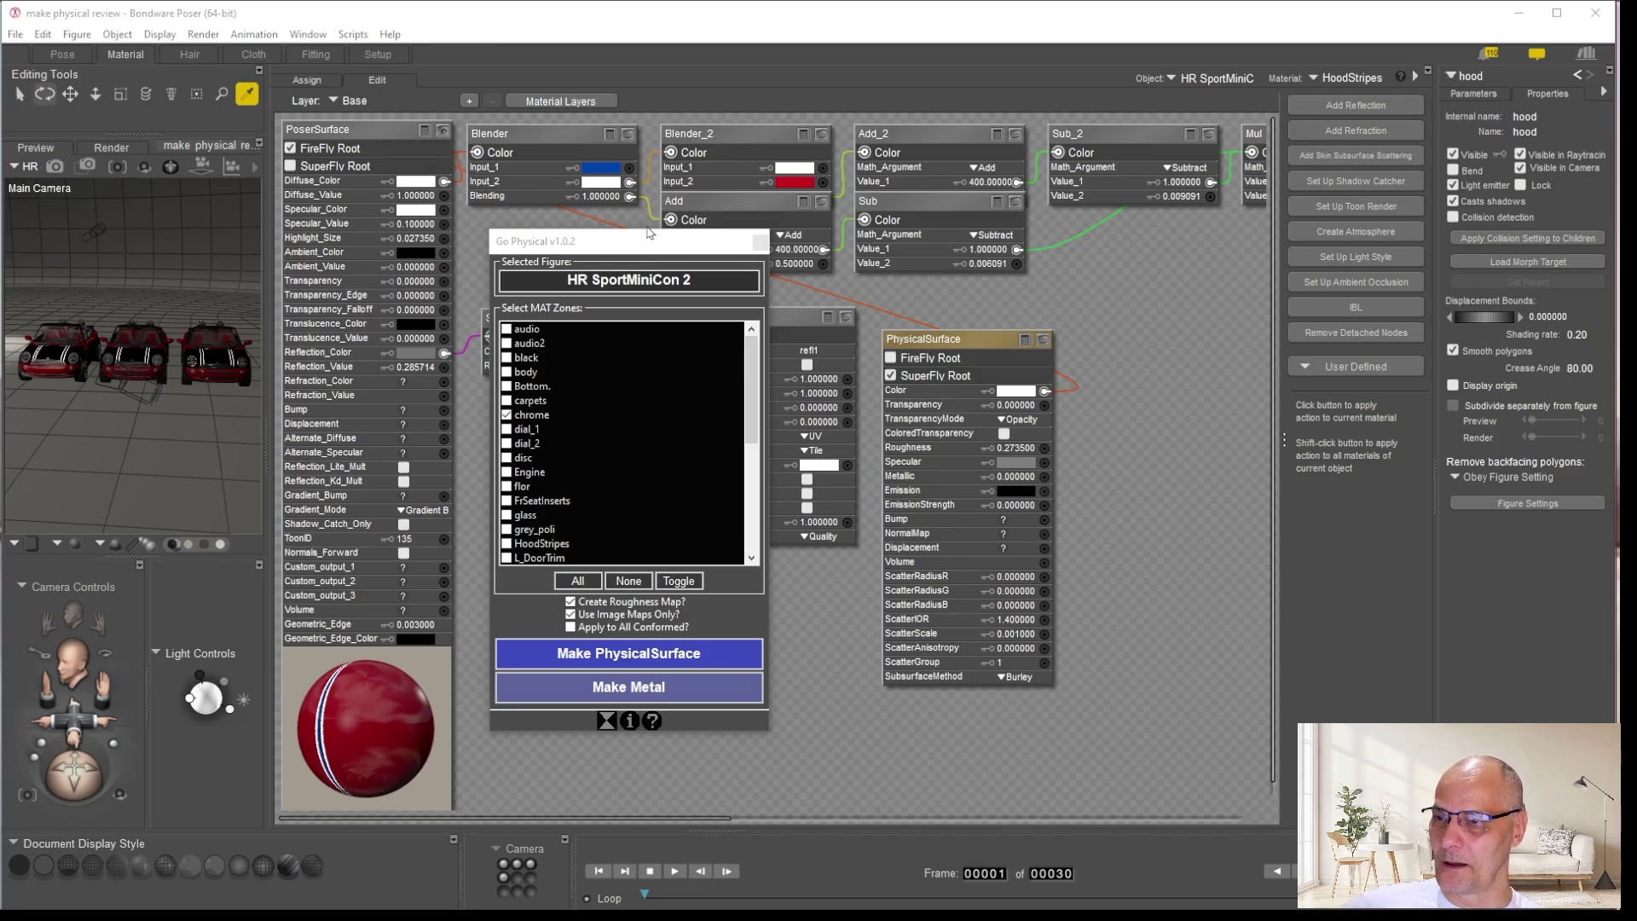
drag(653, 240, 526, 225)
mouse_move(941, 344)
mouse_down()
mouse_move(997, 341)
mouse_move(972, 346)
mouse_up()
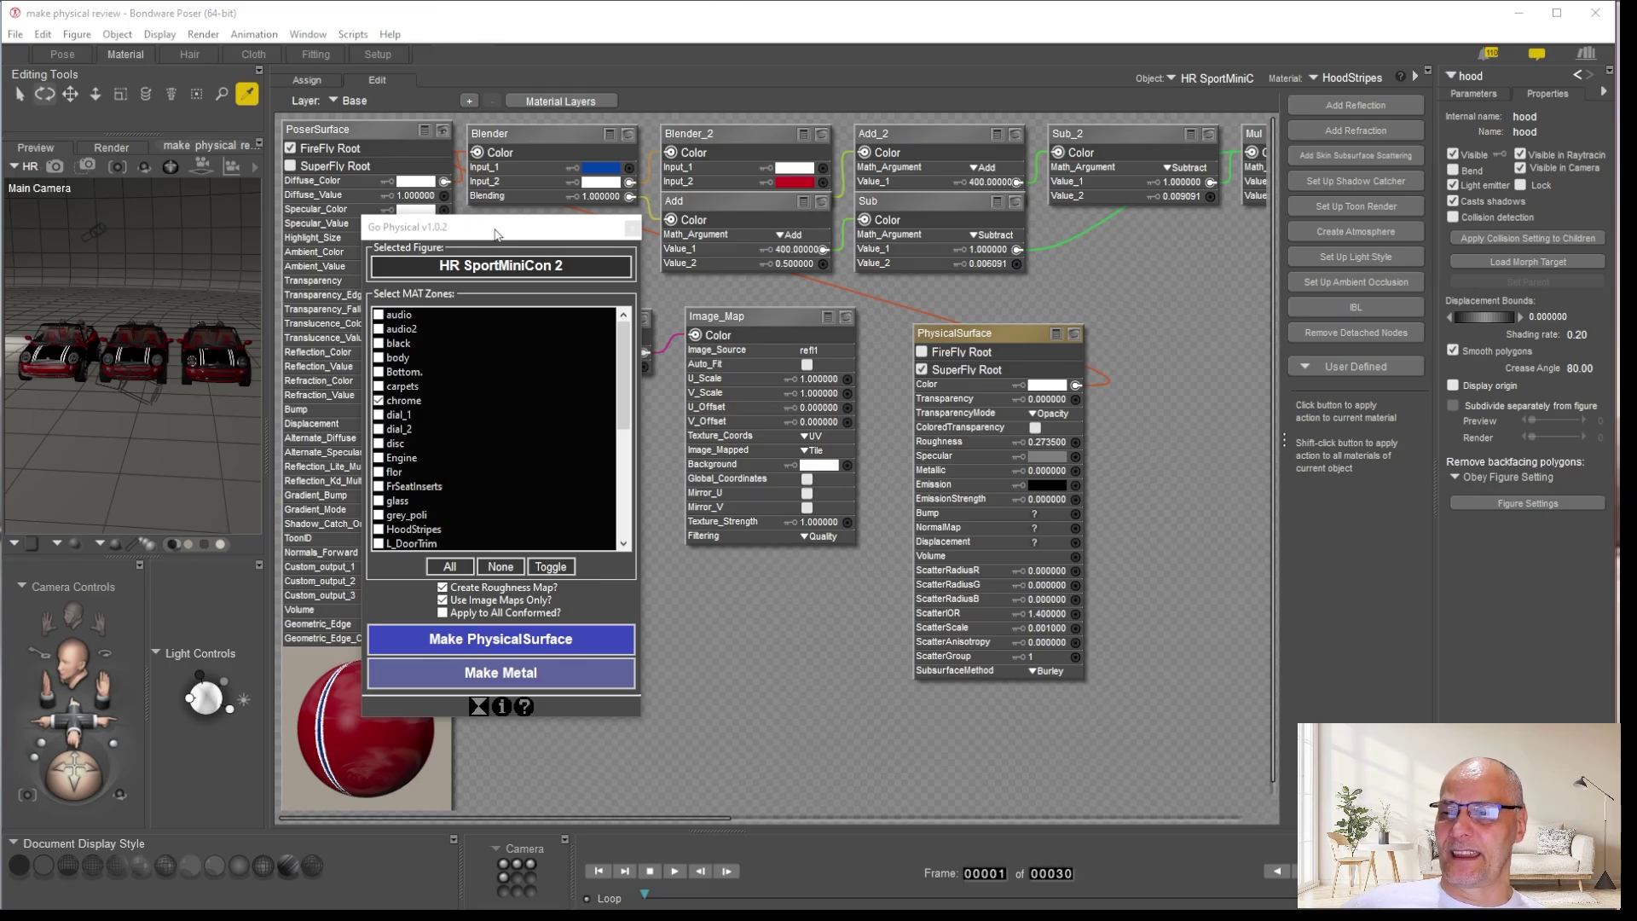
Review the Make Metallic color, roughness and metallic options for the chrome zone without applying them, and close Go Physical
click(479, 676)
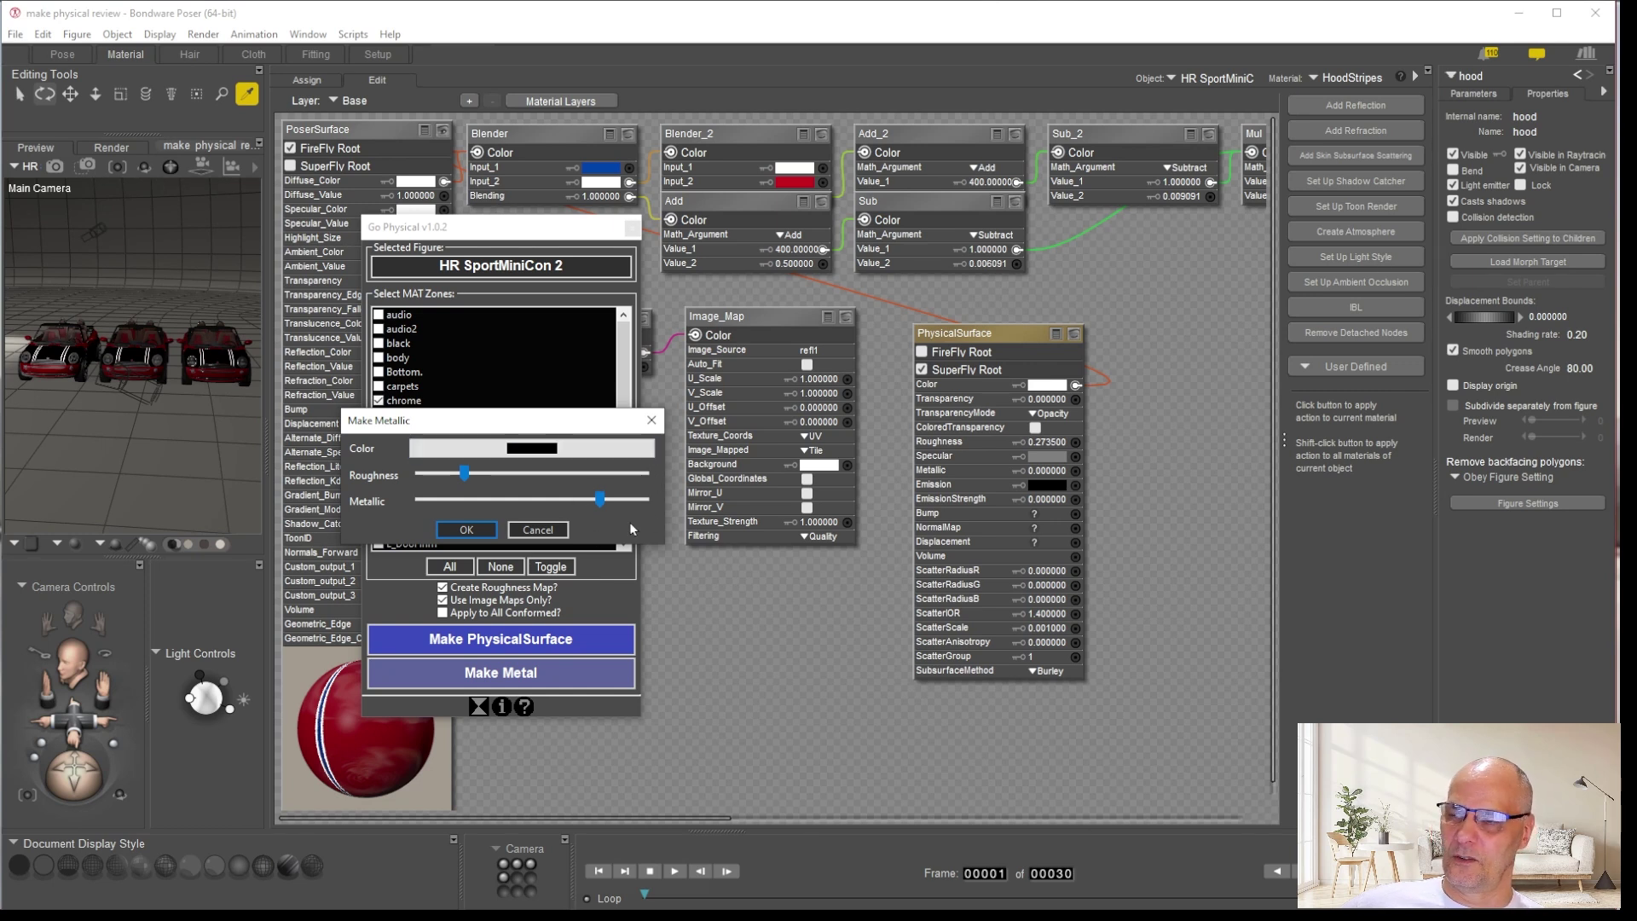
click(545, 531)
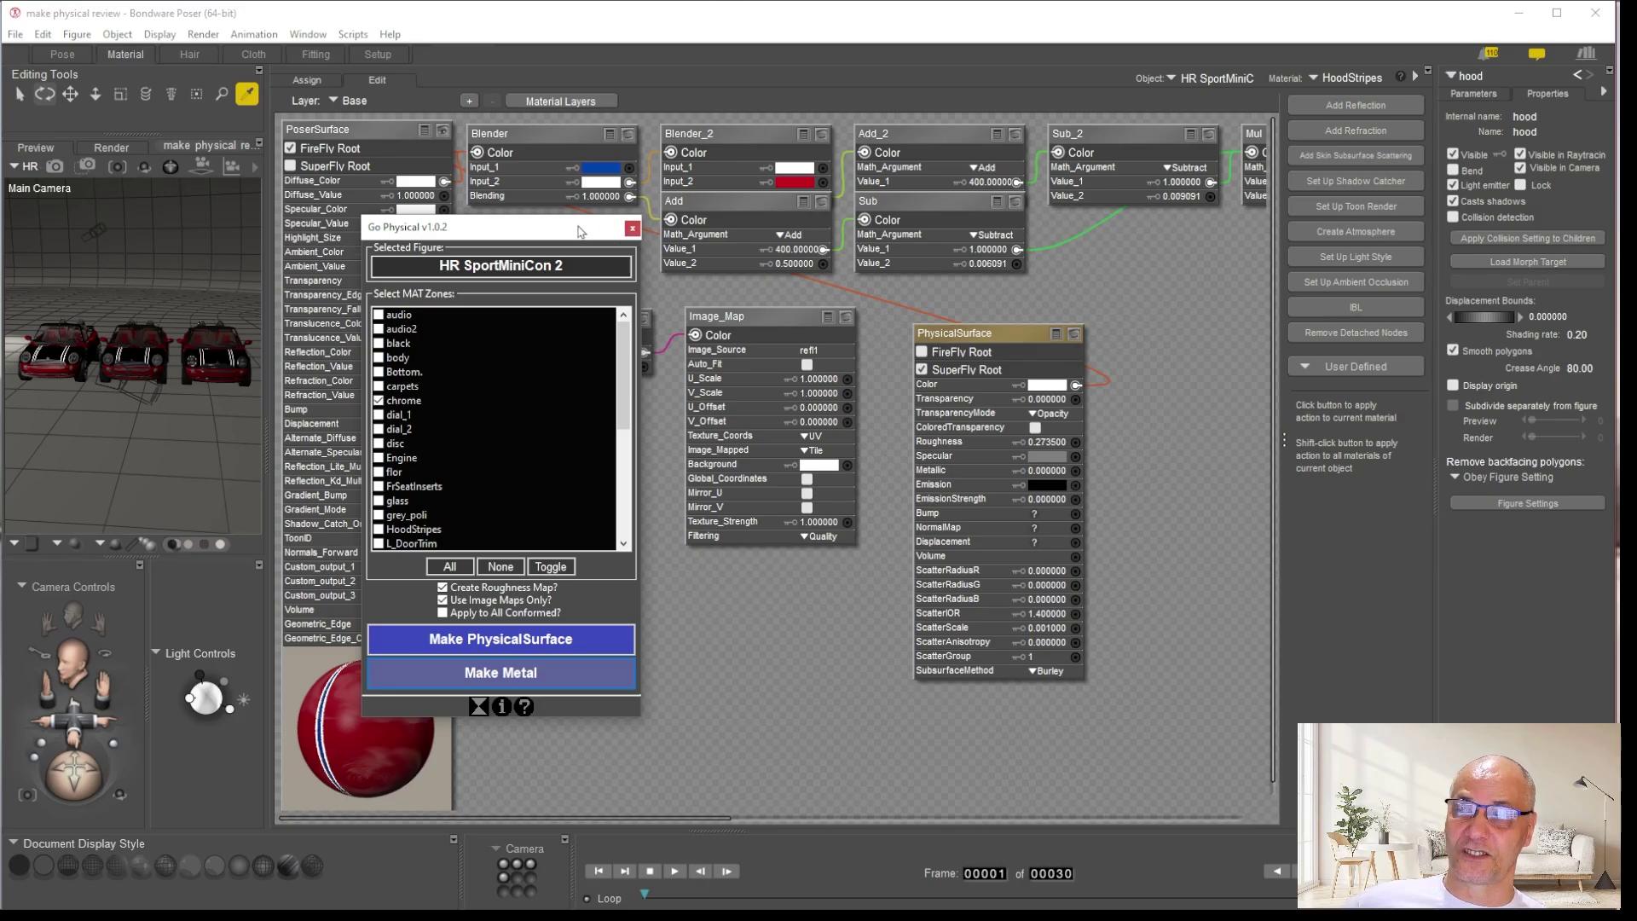
click(632, 228)
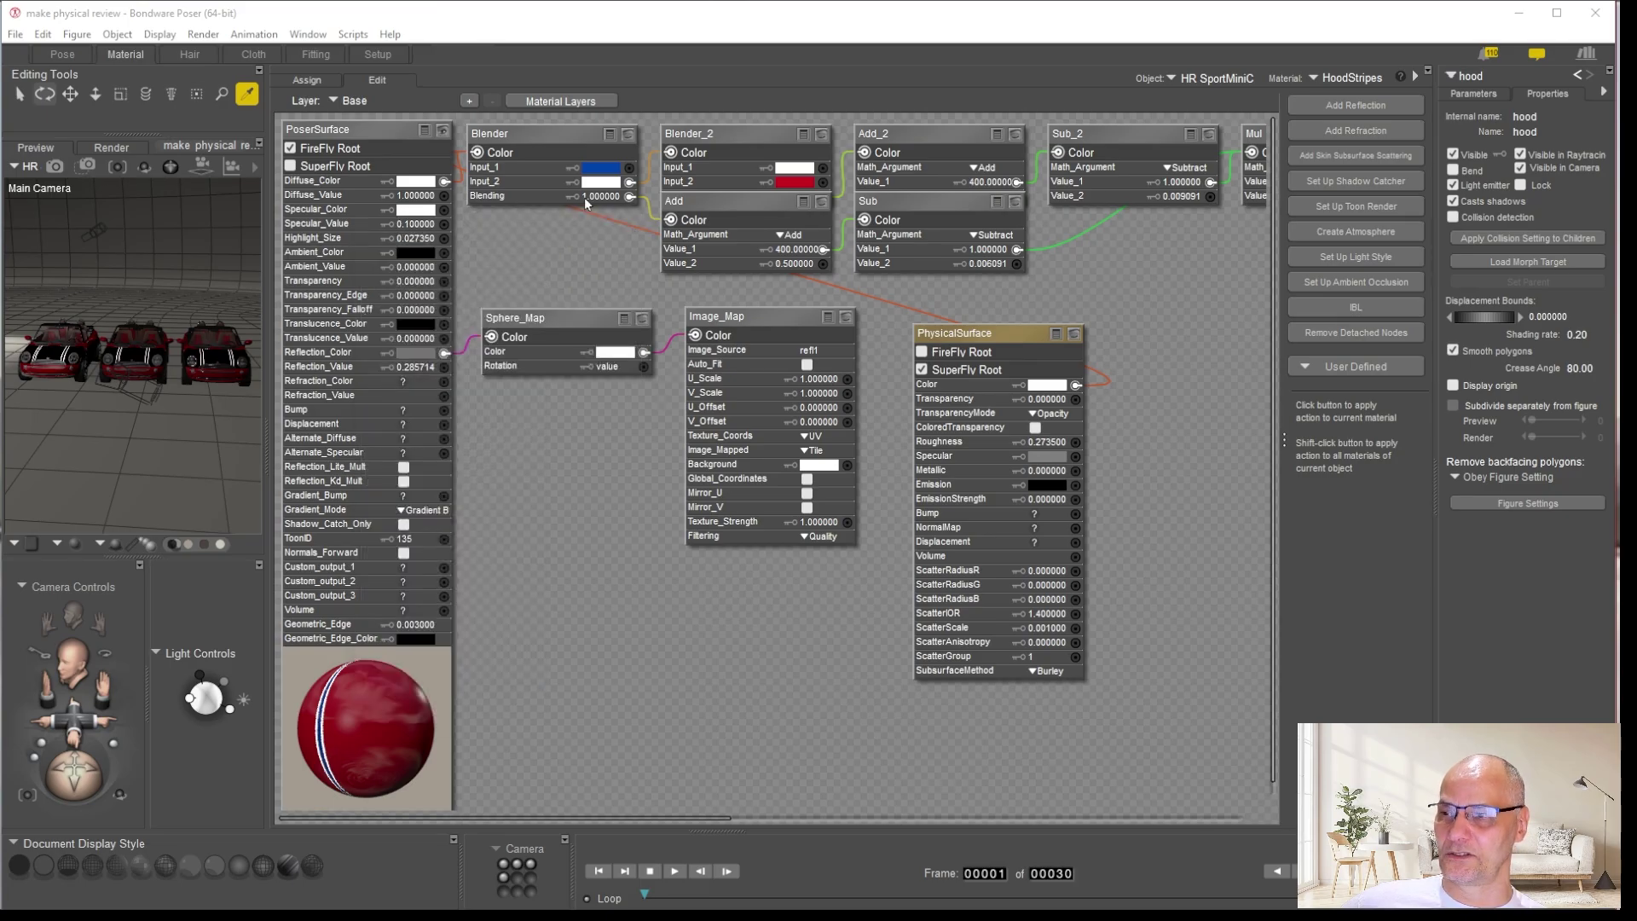